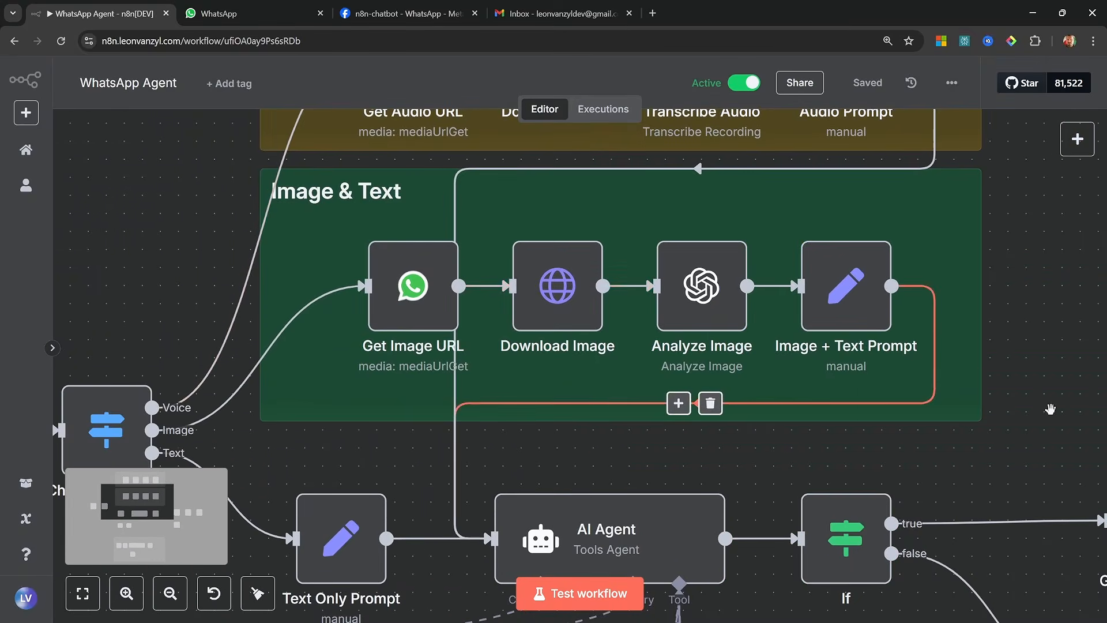
Examine the WhatsApp Agent workflow's audio and text response branches and the nodes in its Tools group
{"action": "left_click_drag", "start_coordinate": [1050, 411], "coordinate": [415, 226]}
{"action": "left_click_drag", "start_coordinate": [704, 542], "coordinate": [703, 425]}
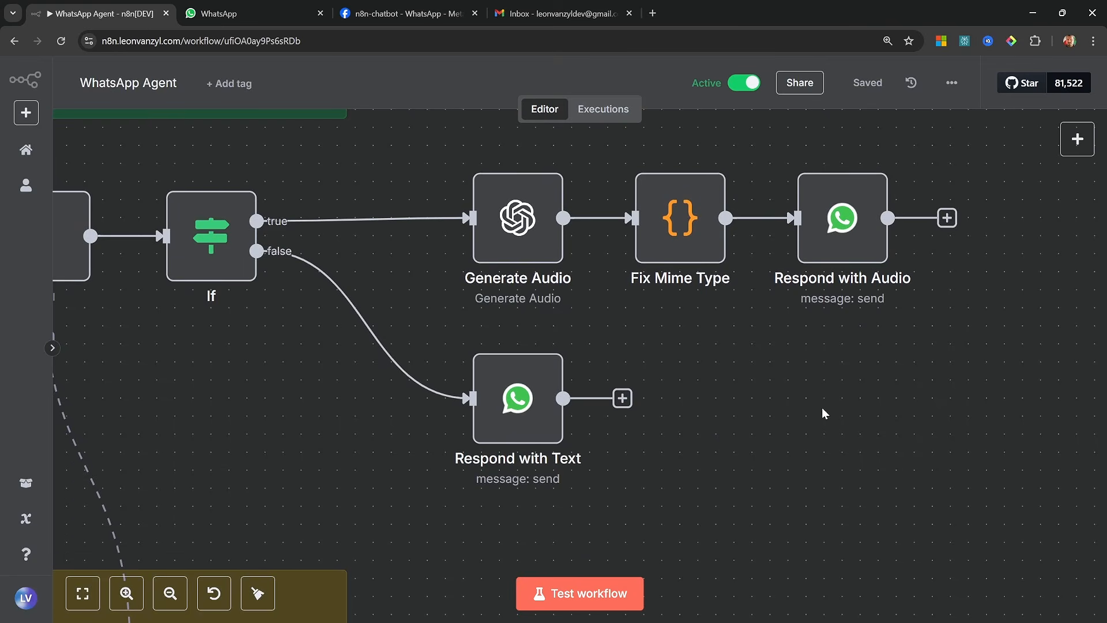
{"action": "left_click_drag", "start_coordinate": [209, 515], "coordinate": [859, 146]}
{"action": "left_click_drag", "start_coordinate": [1037, 405], "coordinate": [1059, 350]}
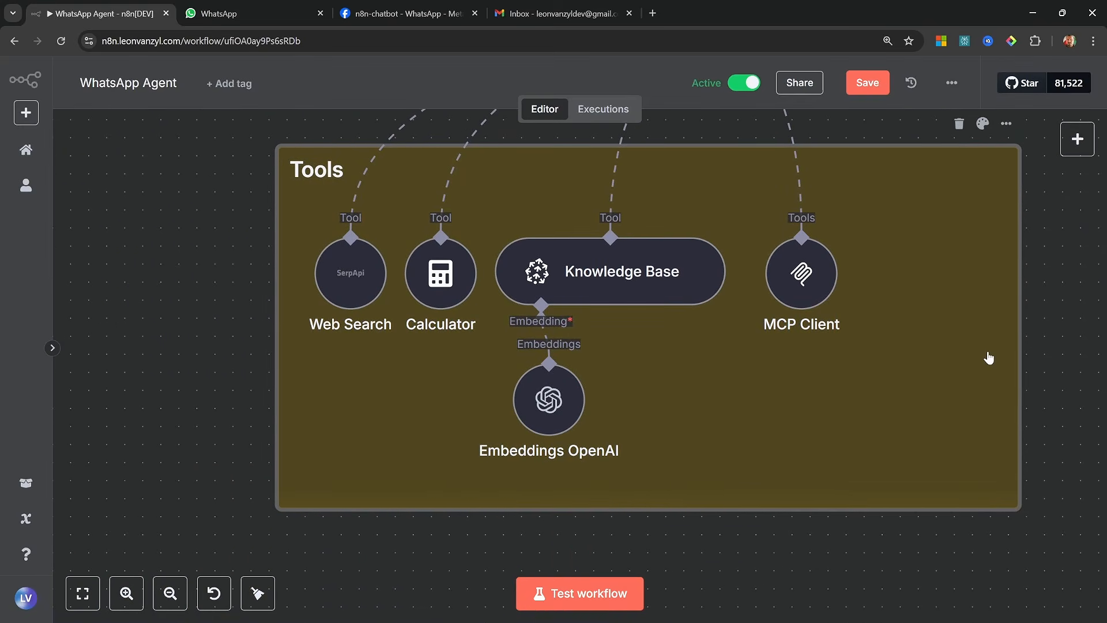
{"action": "mouse_move", "coordinate": [622, 291]}
{"action": "left_mouse_down"}
{"action": "mouse_move", "coordinate": [608, 272]}
{"action": "mouse_move", "coordinate": [621, 288]}
{"action": "left_mouse_up"}
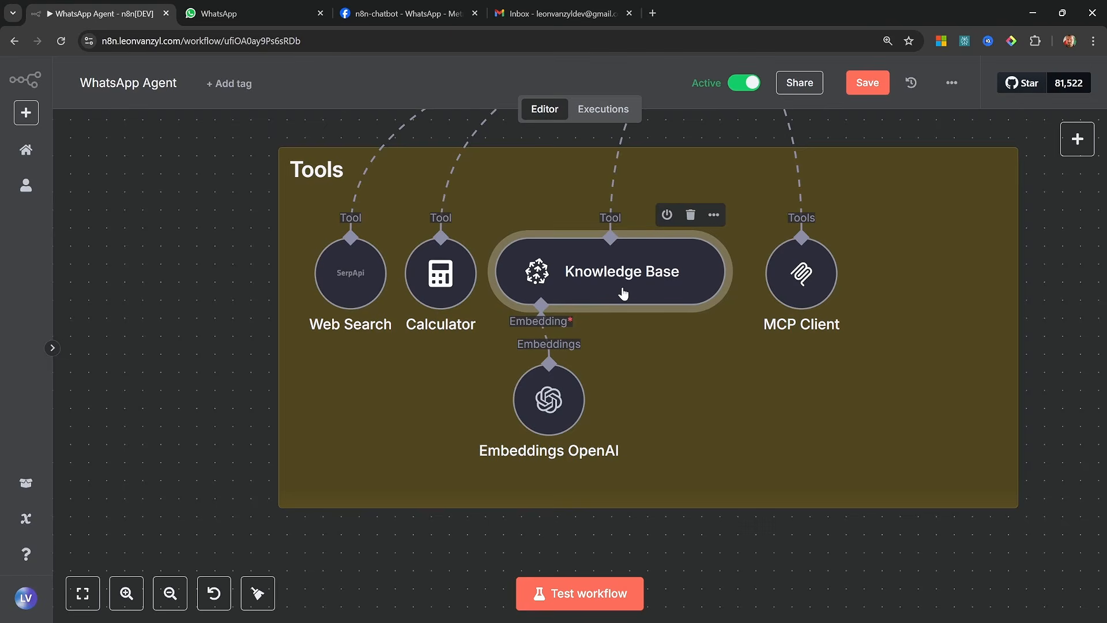
{"action": "left_click", "coordinate": [815, 286]}
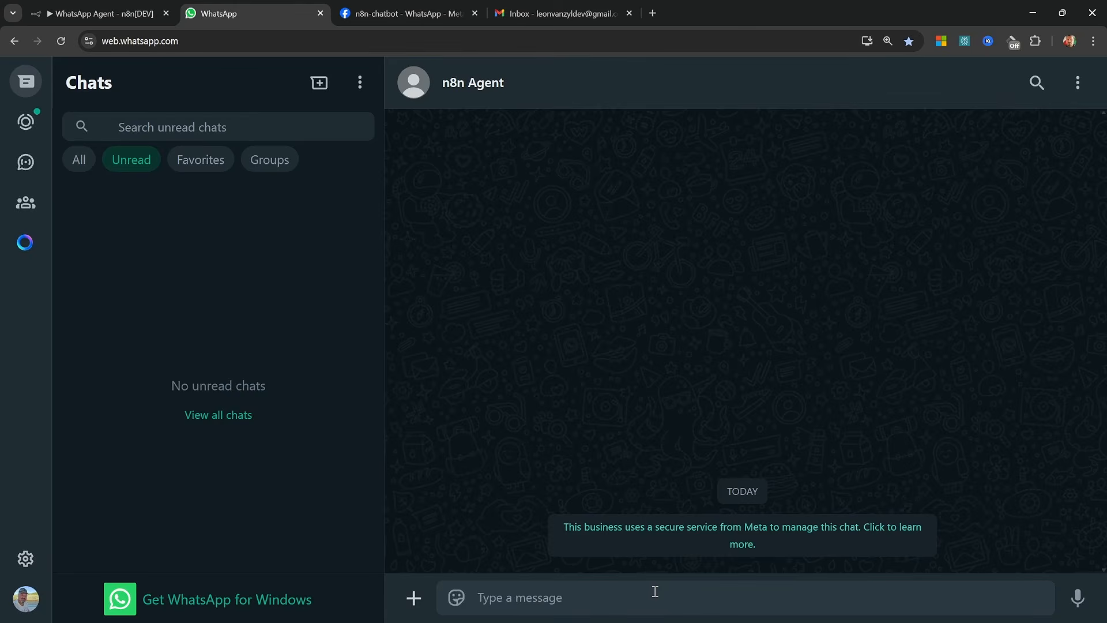
Switch to WhatsApp and send "Hello, how are you?" to the n8n Agent chat
{"action": "type", "text": "Hello"}
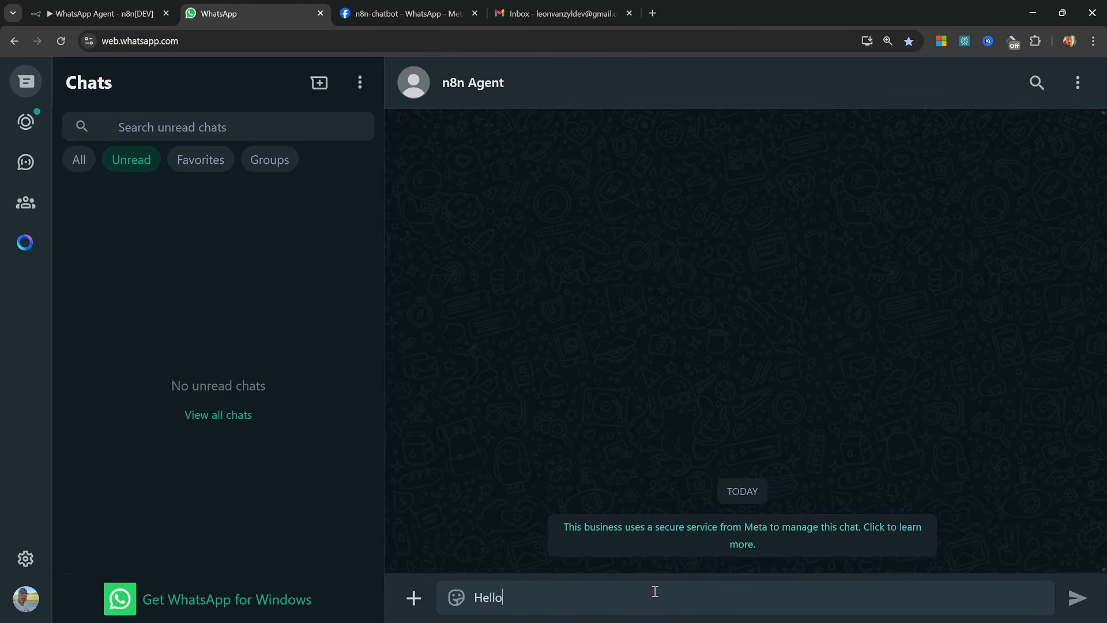
{"action": "type", "text": ", how are you?"}
{"action": "key", "text": "Return"}
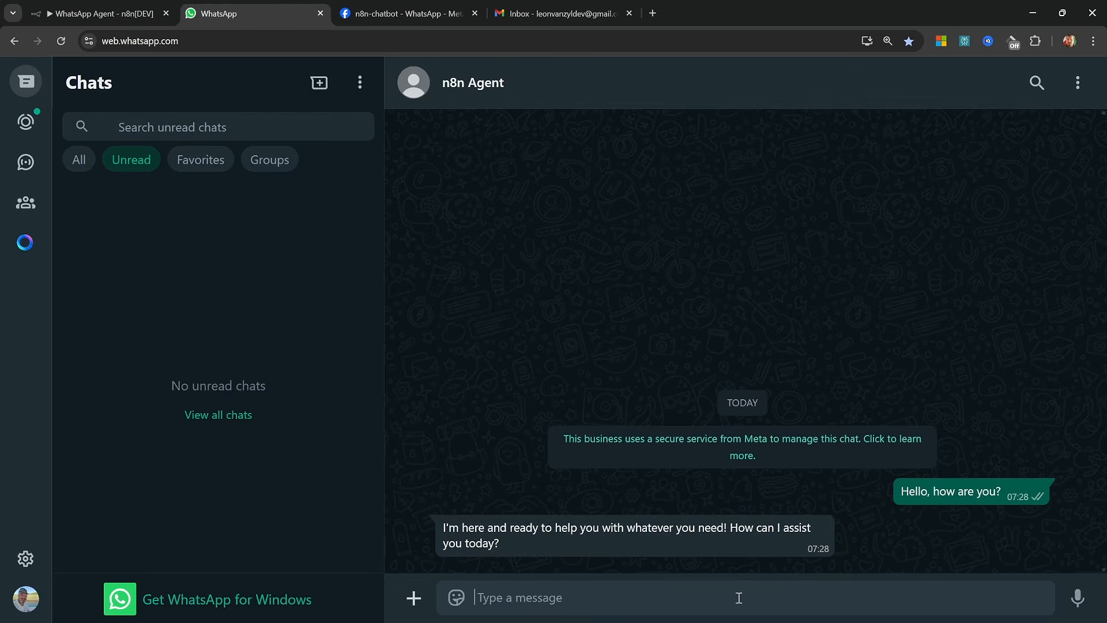
Ask the n8n Agent "What are my current list of todos?" and review the list in its reply
{"action": "type", "text": "What are "}
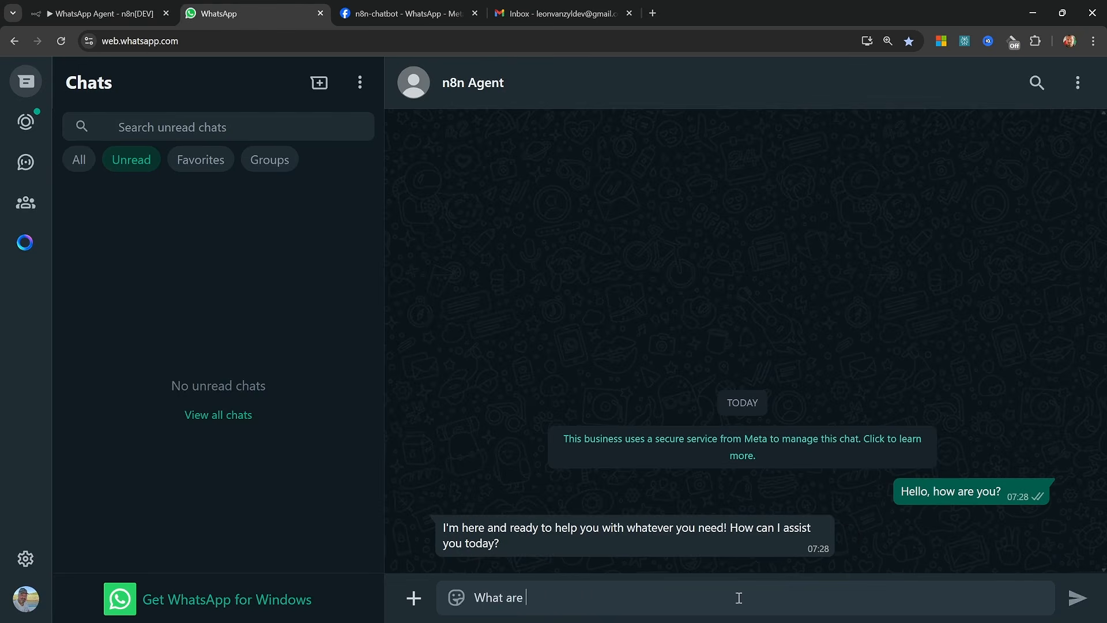
{"action": "type", "text": "my current list of todos?"}
{"action": "key", "text": "Return"}
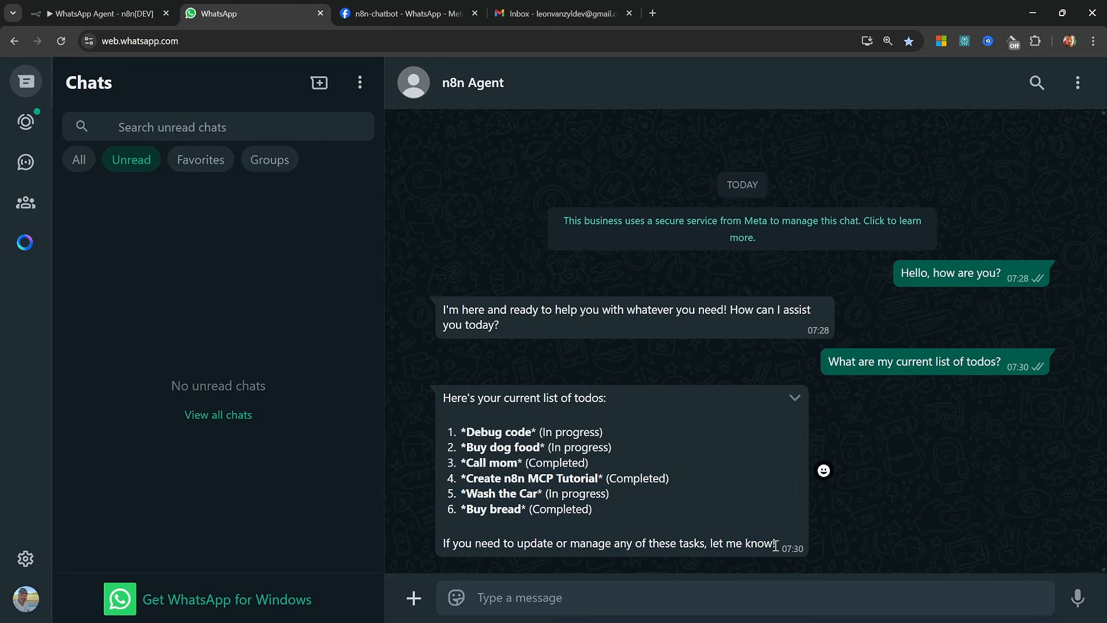
{"action": "left_click_drag", "start_coordinate": [778, 543], "coordinate": [451, 434]}
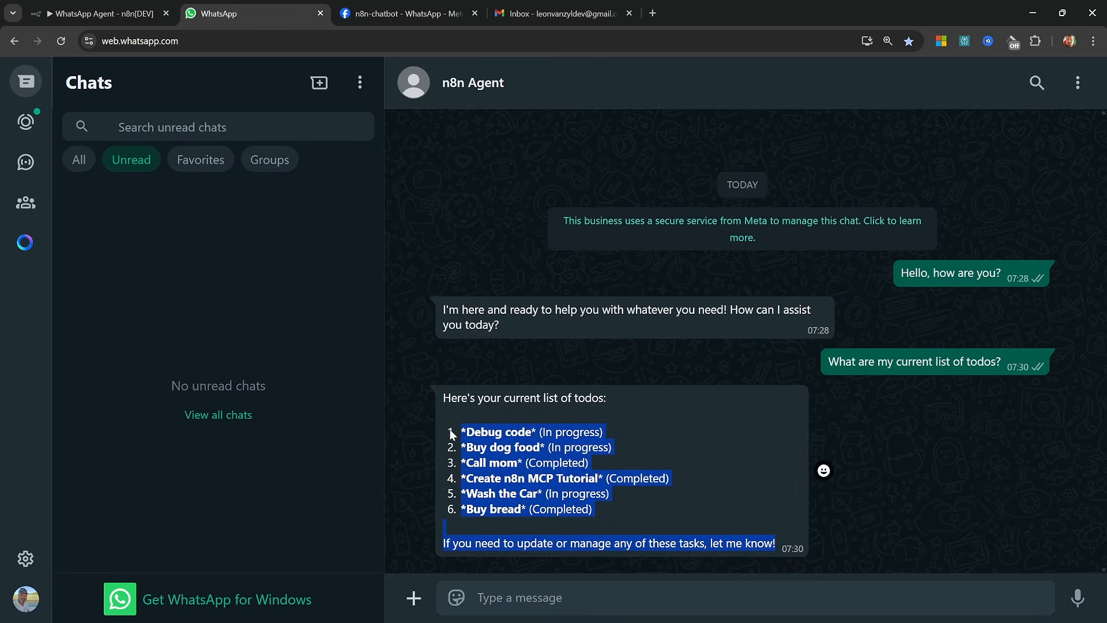
{"action": "left_click", "coordinate": [725, 523]}
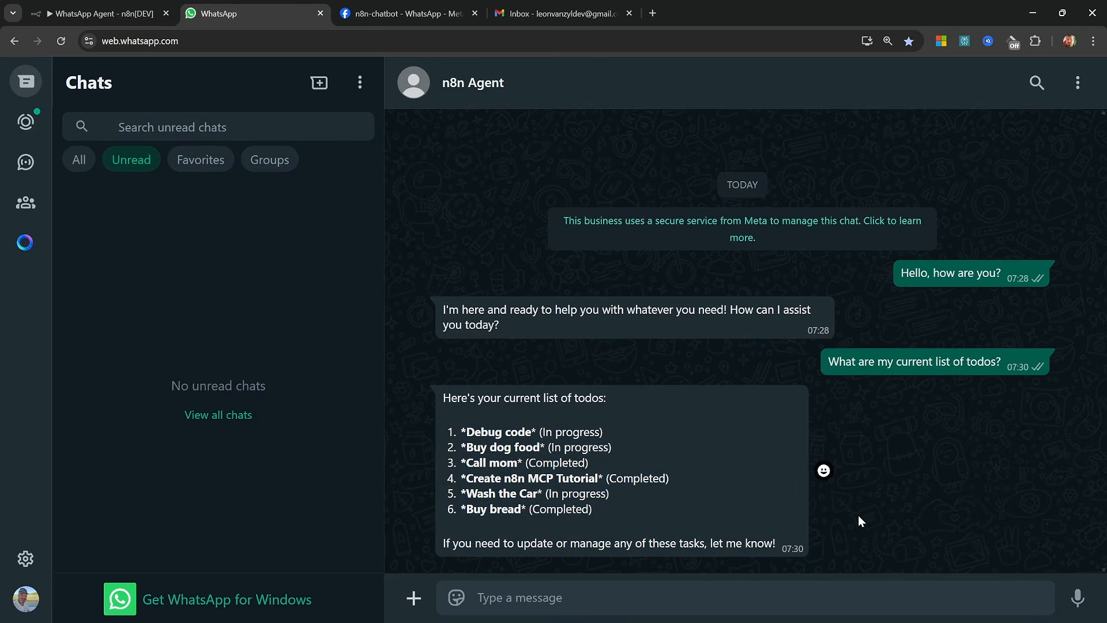
Record and send a voice message to the n8n Agent, and play its audio reply
{"action": "left_click", "coordinate": [1076, 597]}
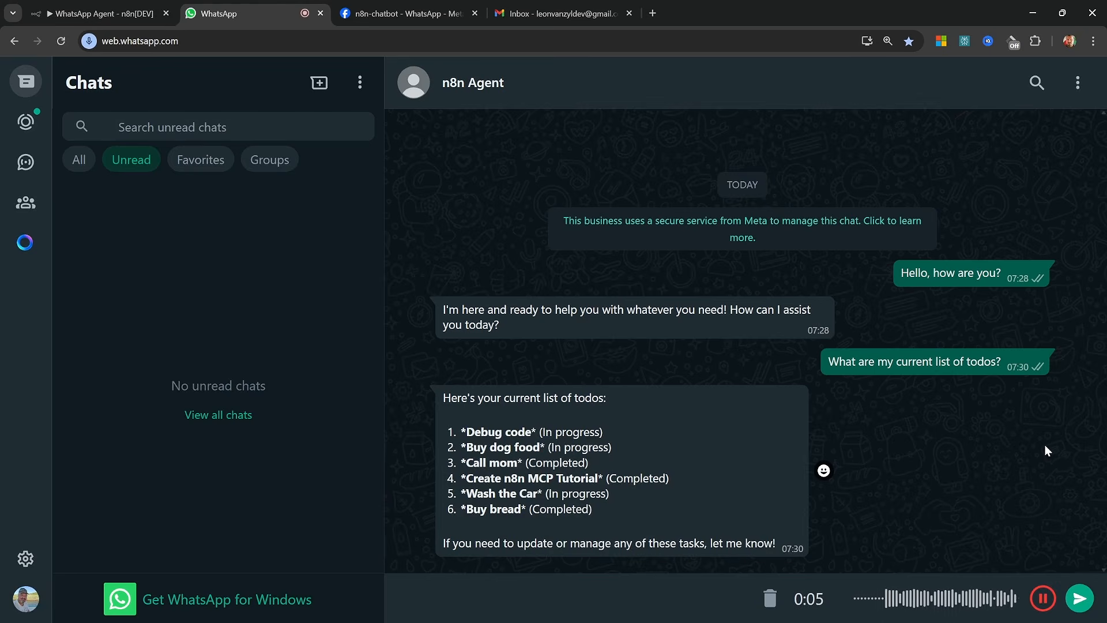
{"action": "key", "text": "Return"}
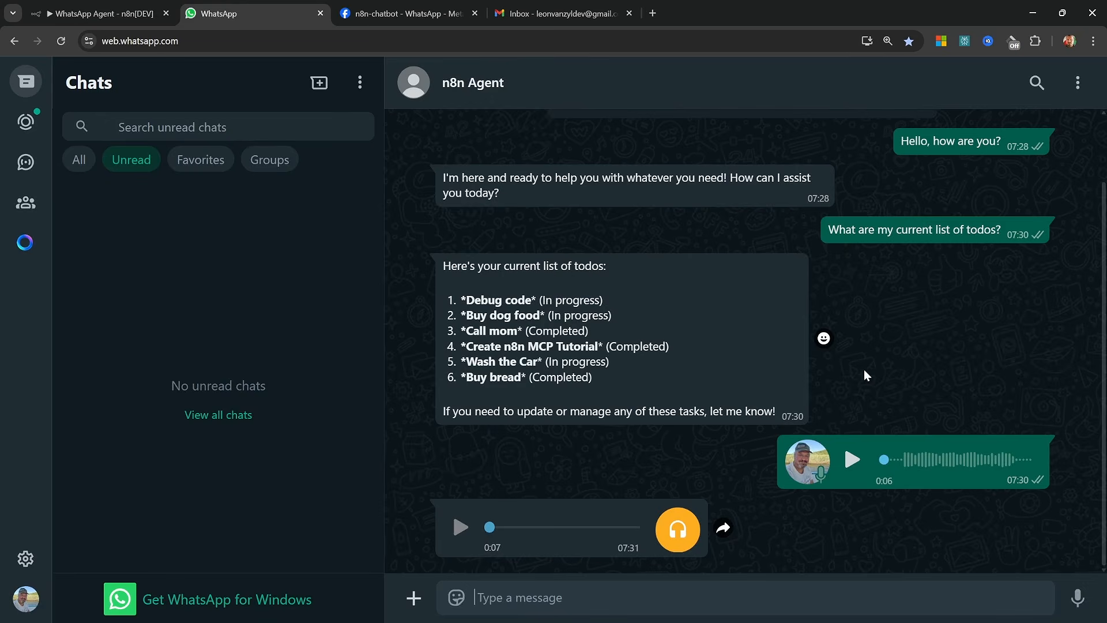
{"action": "left_click", "coordinate": [458, 529]}
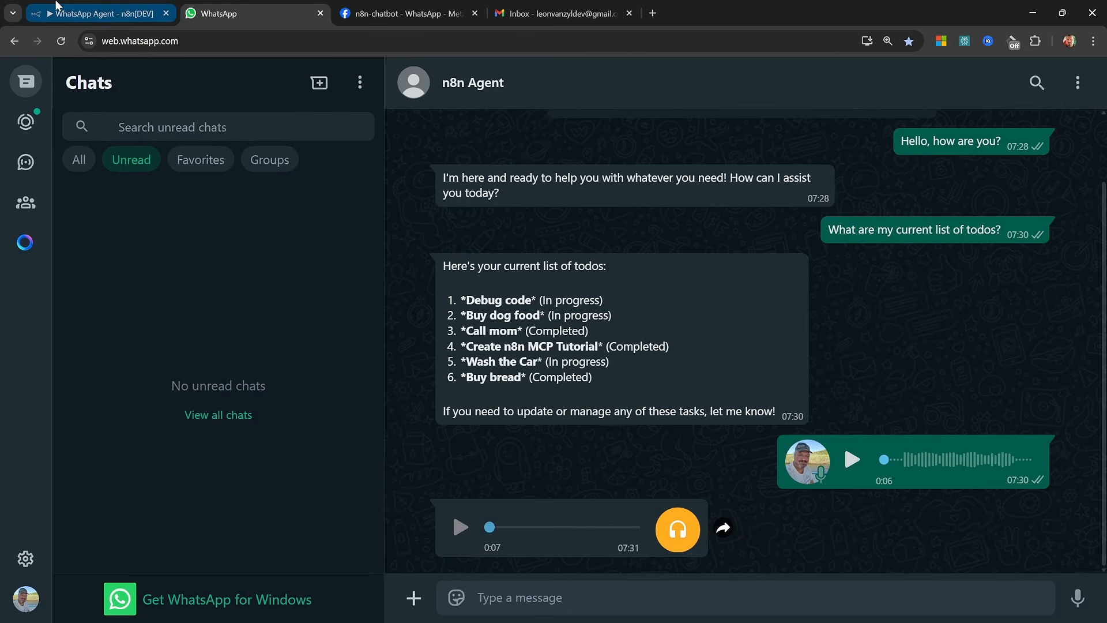
Switch to Gmail, refresh the sent mail, open the "Current To-Do List" email and inspect its recipient details
{"action": "left_click", "coordinate": [538, 5]}
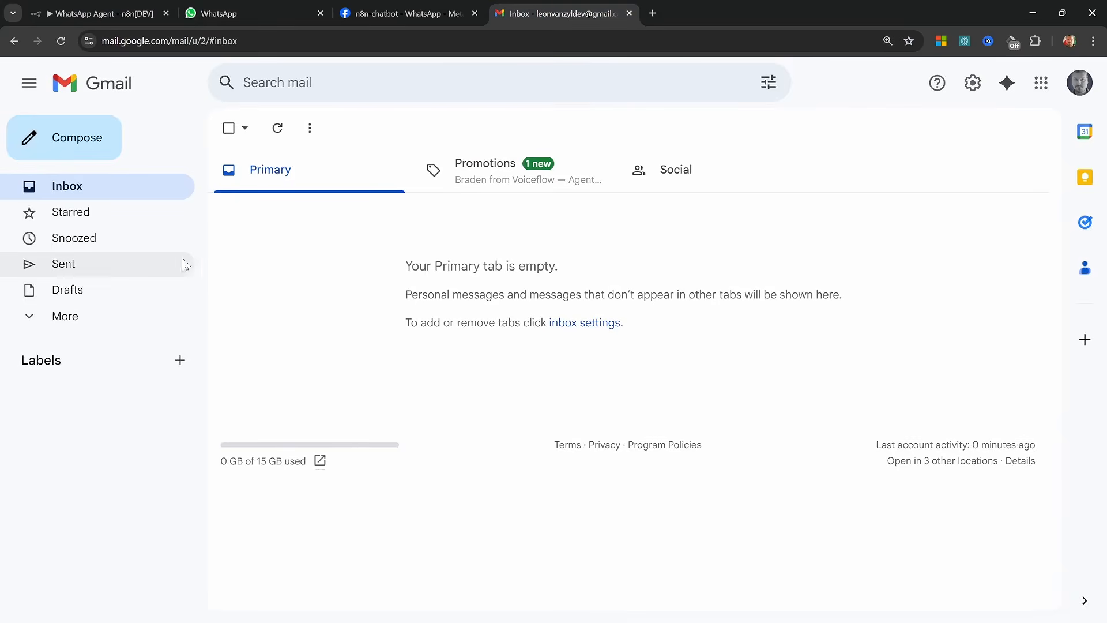
{"action": "left_click", "coordinate": [70, 269]}
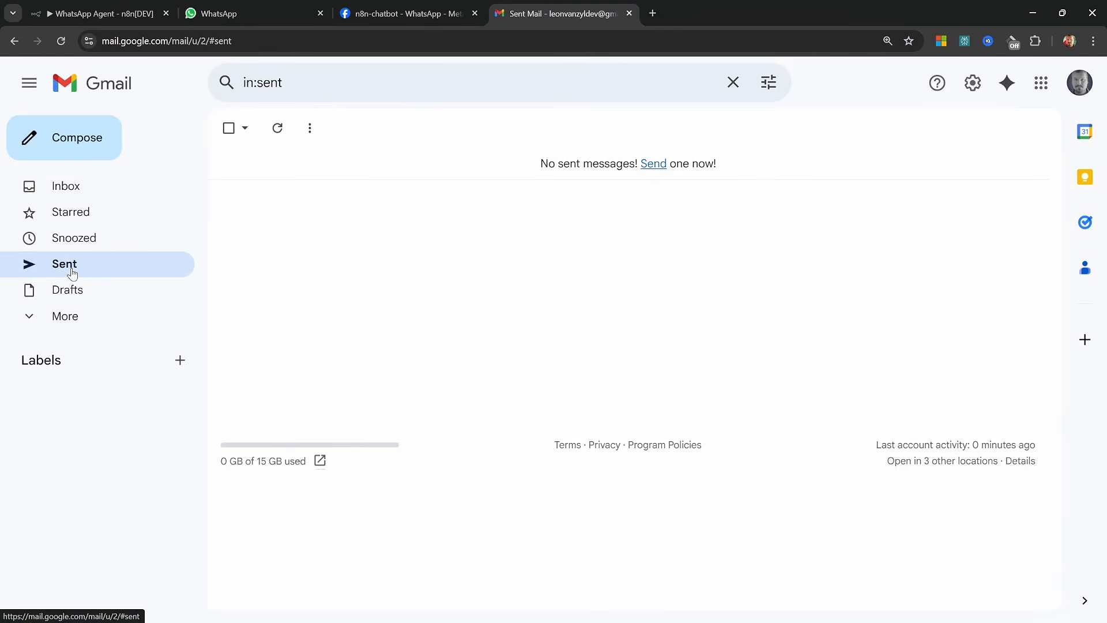
{"action": "left_click", "coordinate": [60, 41]}
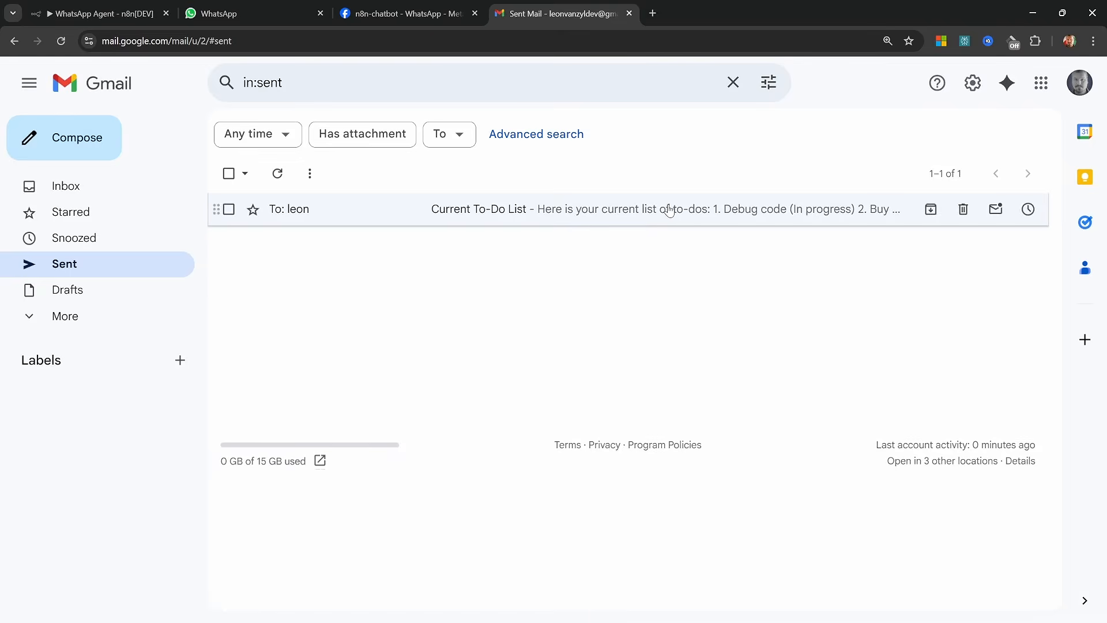
{"action": "left_click", "coordinate": [668, 209]}
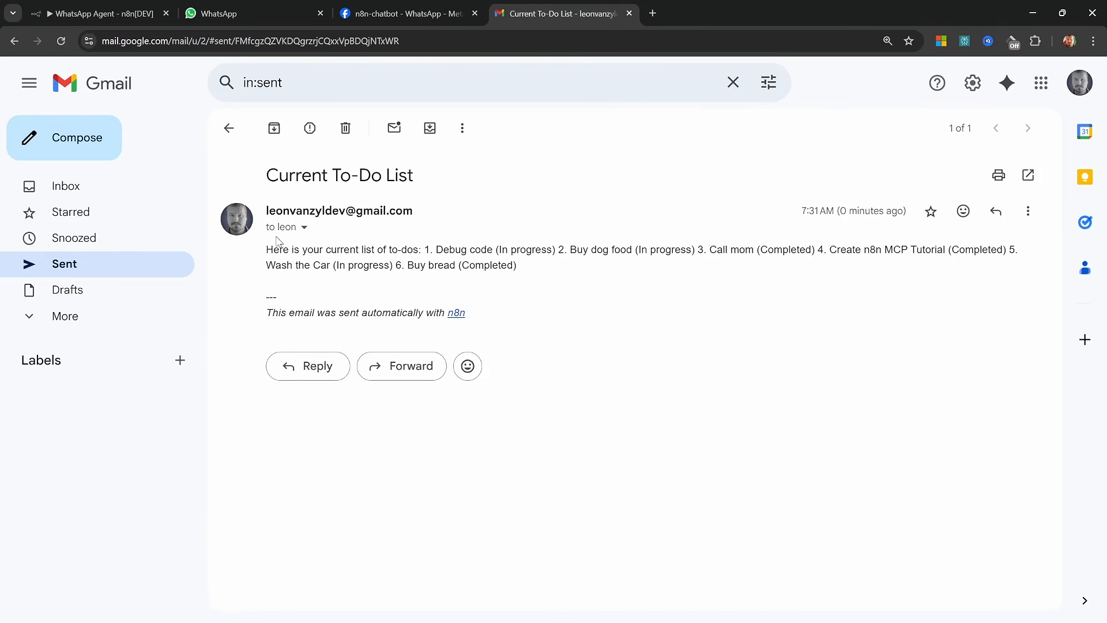
{"action": "left_click", "coordinate": [304, 227]}
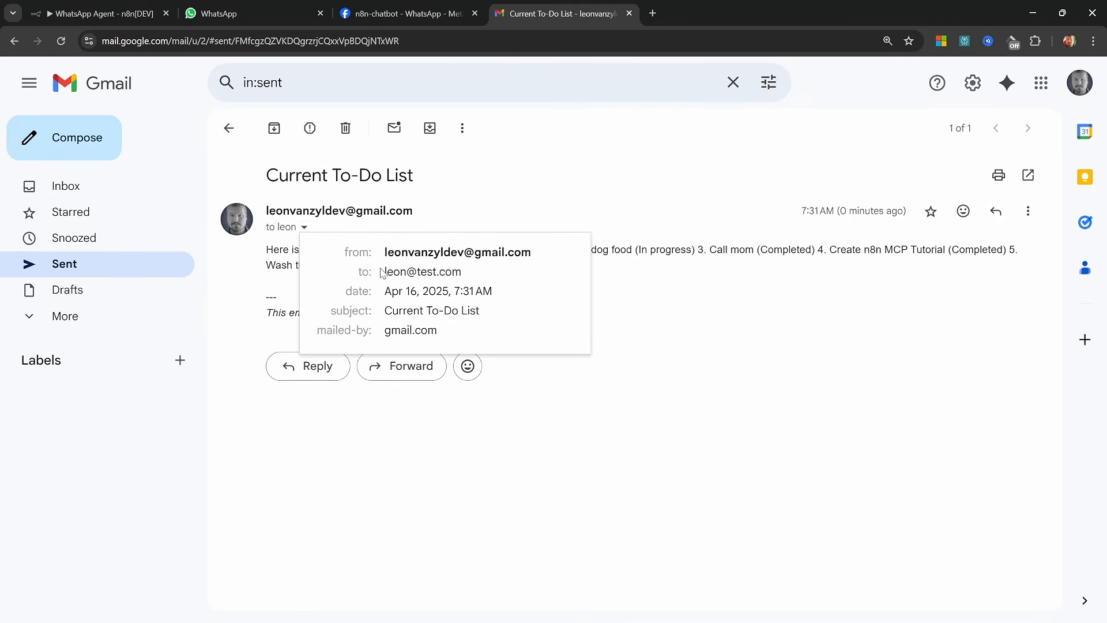
Return to WhatsApp and send the n8n Agent the doll photo captioned "What does the text on her shirt say?", and review its reply
{"action": "key", "text": "ctrl+2"}
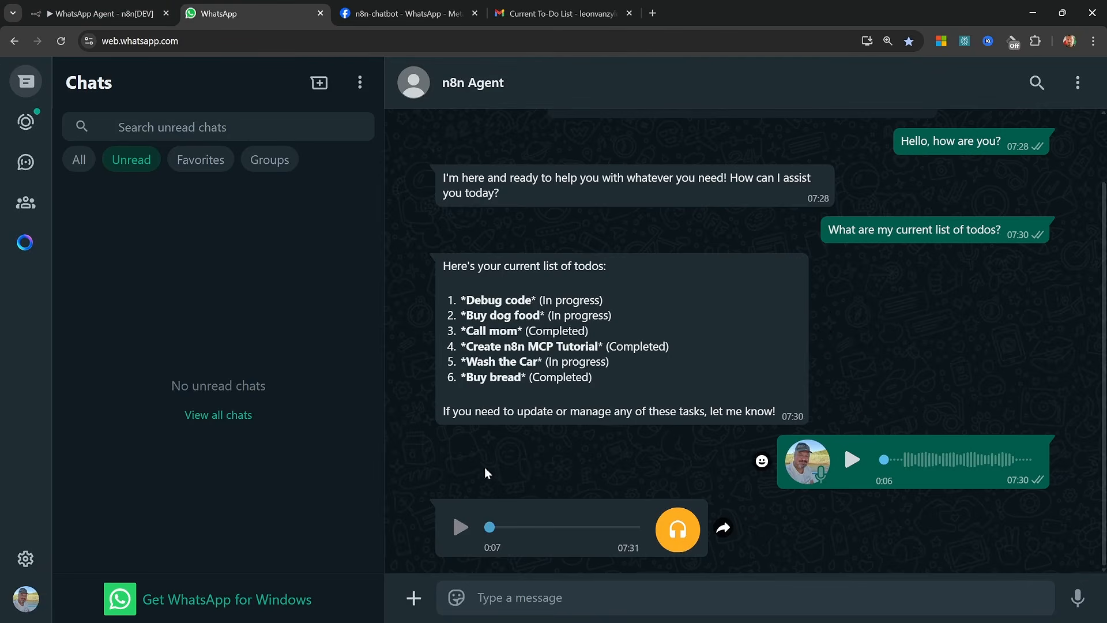
{"action": "left_click", "coordinate": [411, 598]}
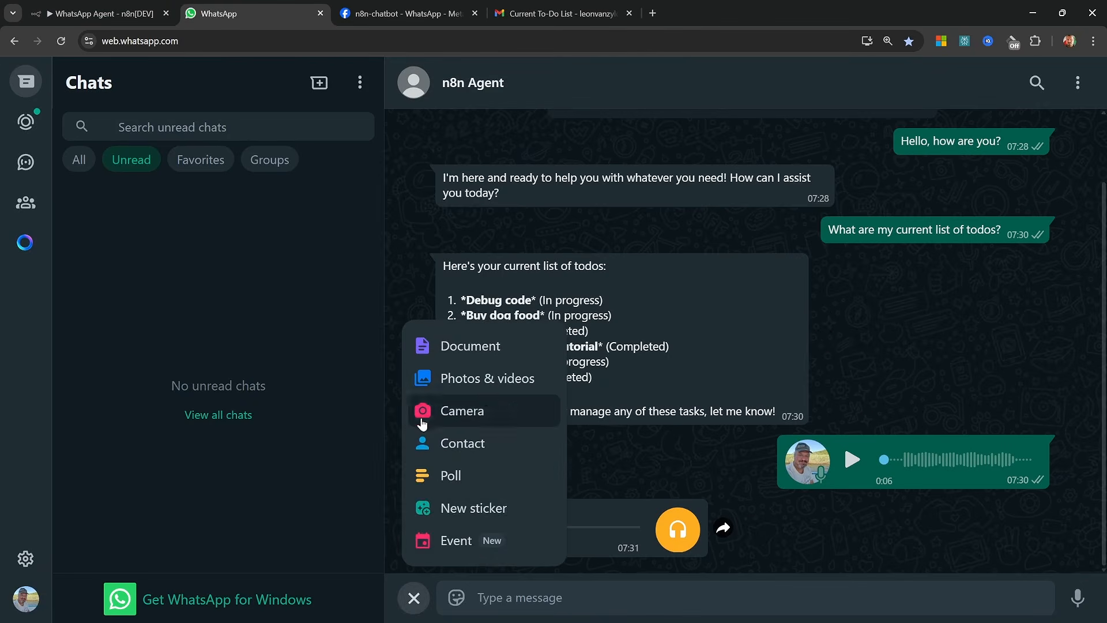
{"action": "left_click", "coordinate": [444, 378]}
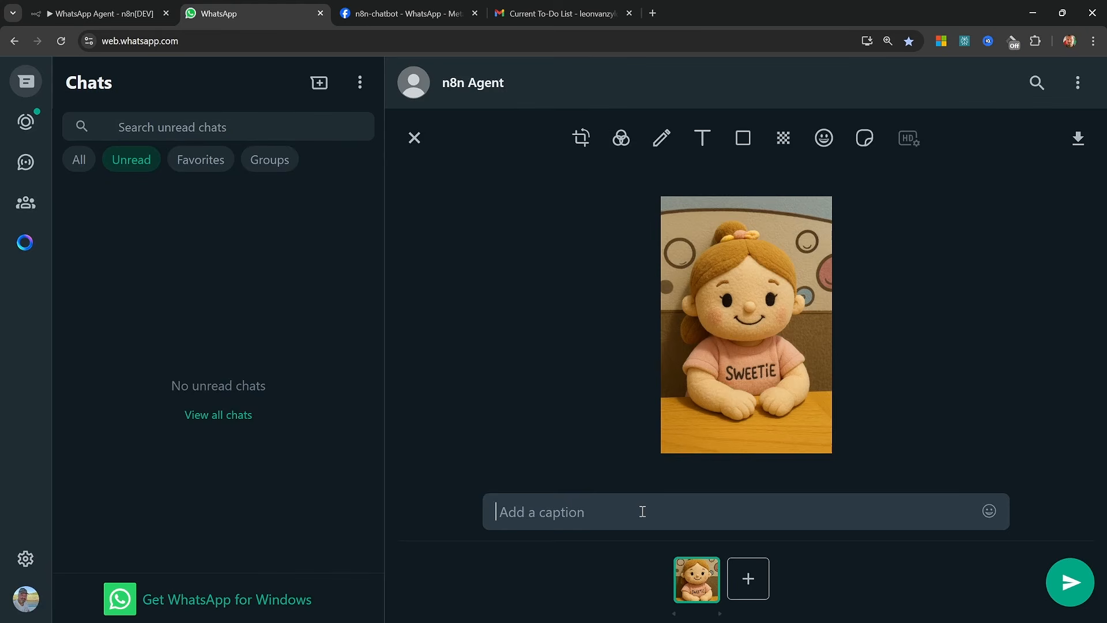
{"action": "type", "text": "What does the text on her shirt say?"}
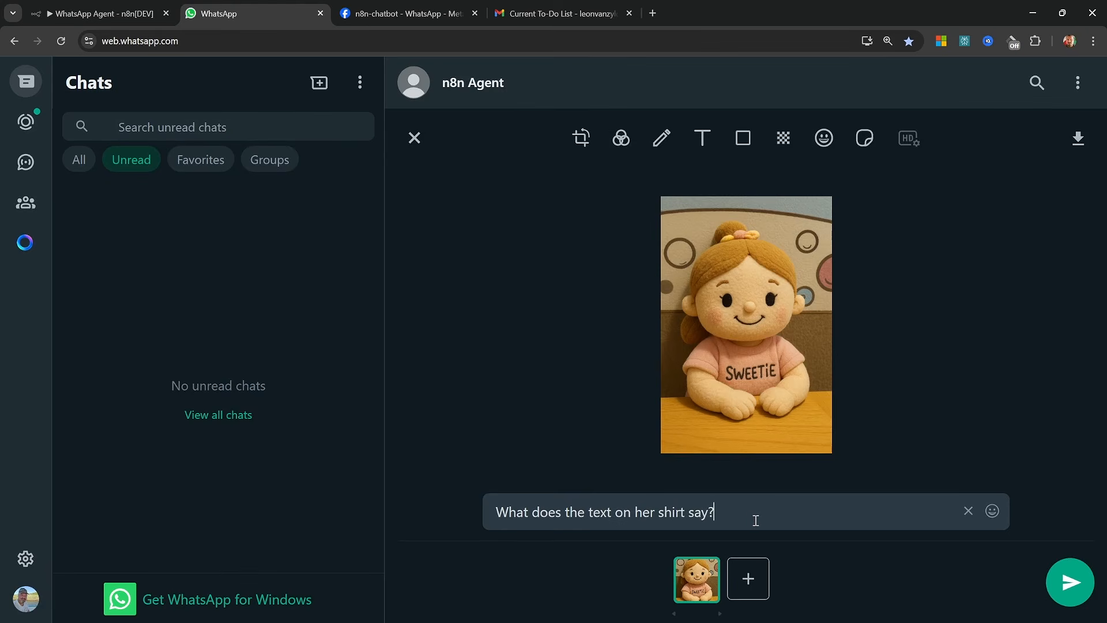
{"action": "left_click", "coordinate": [1063, 584]}
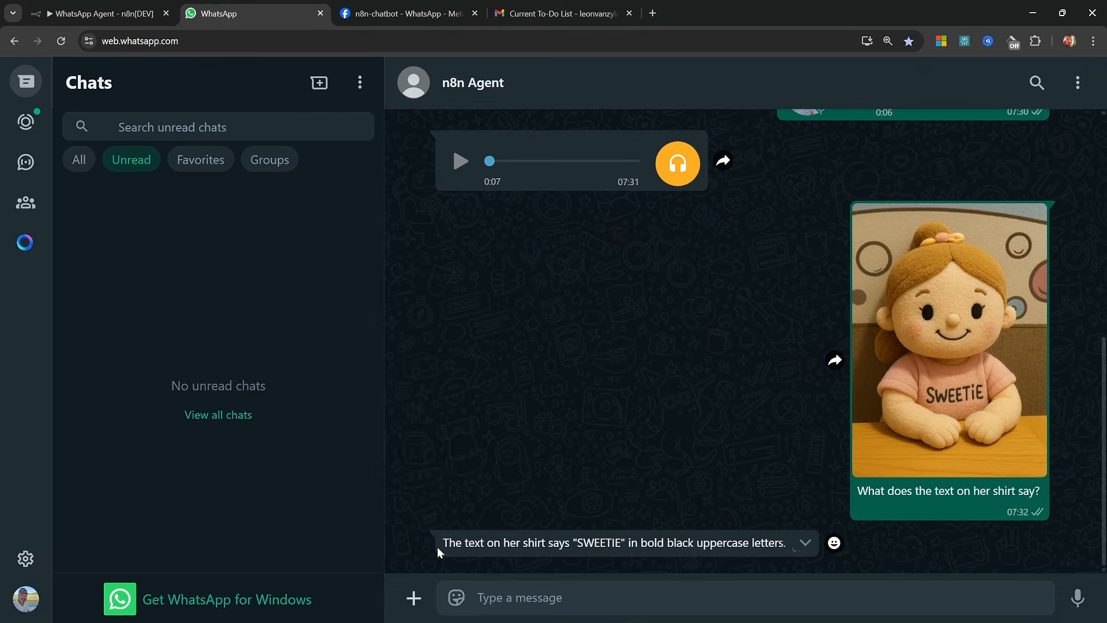
{"action": "left_click_drag", "start_coordinate": [437, 546], "coordinate": [785, 543]}
Ask the n8n Agent "What is the latest news from OpenAI?"
{"action": "left_click", "coordinate": [737, 455]}
{"action": "type", "text": "What is the latest news from OpenAI?"}
{"action": "key", "text": "Return"}
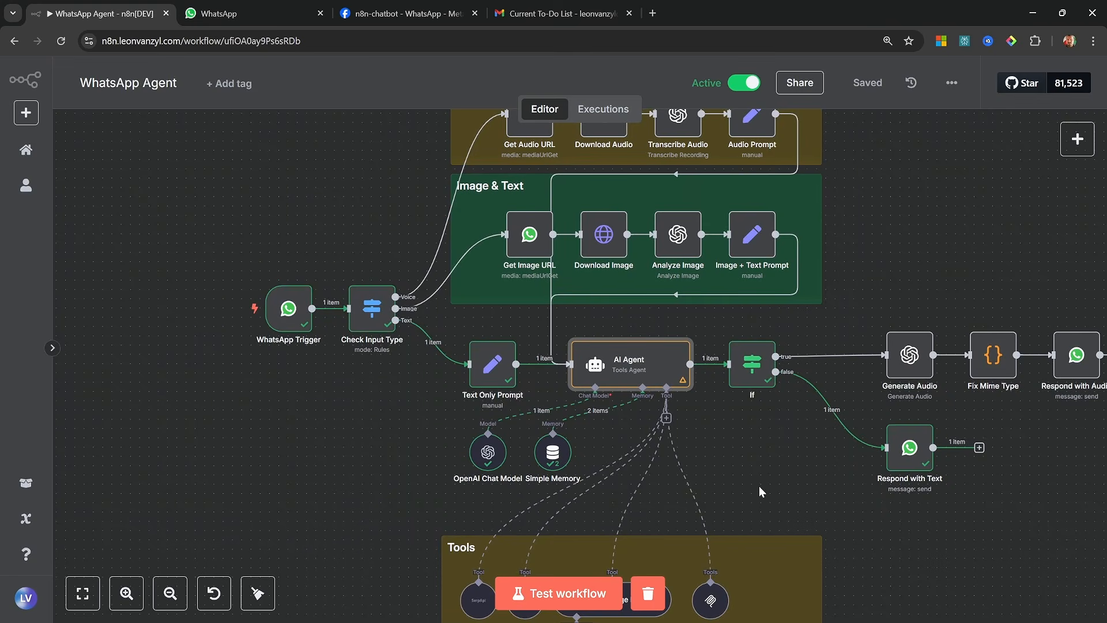
Examine the executed WhatsApp Agent workflow in n8n, from the WhatsApp trigger through the AI Agent to the response nodes
{"action": "scroll", "coordinate": [433, 502], "scroll_direction": "up", "scroll_amount": 2}
{"action": "mouse_move", "coordinate": [291, 389]}
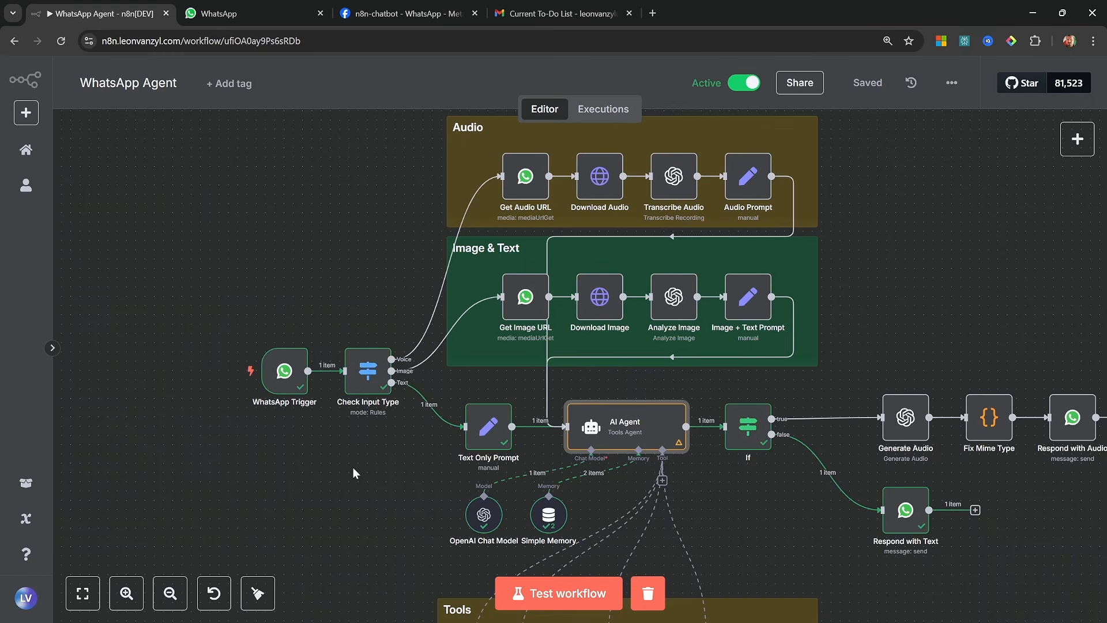
{"action": "mouse_move", "coordinate": [471, 445]}
{"action": "scroll", "coordinate": [888, 289], "scroll_direction": "down", "scroll_amount": 1}
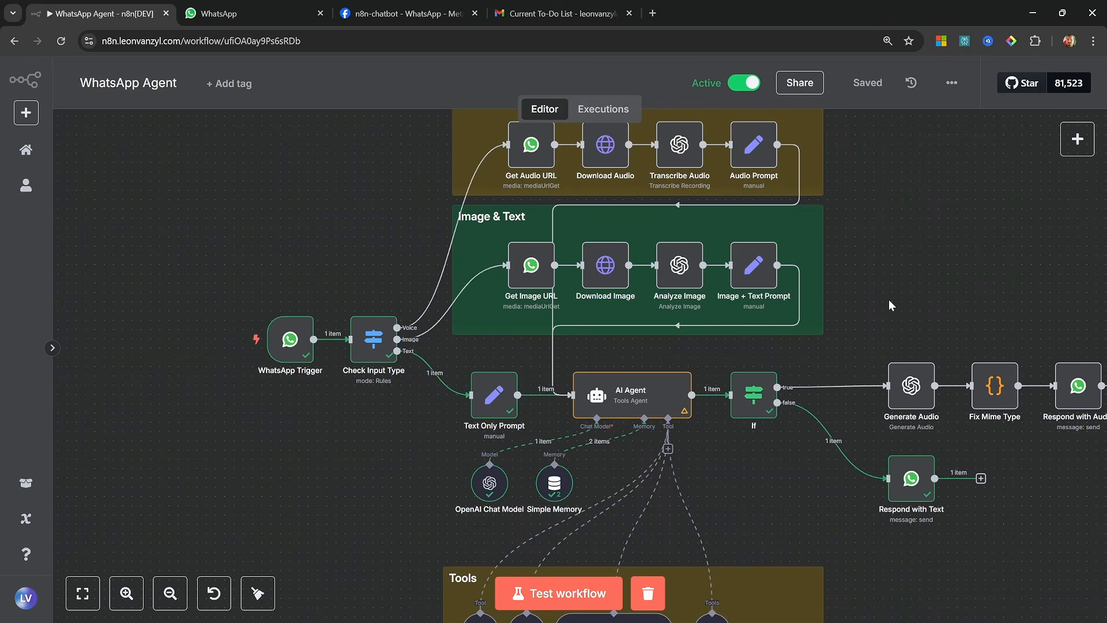
{"action": "left_click_drag", "start_coordinate": [887, 299], "coordinate": [785, 287]}
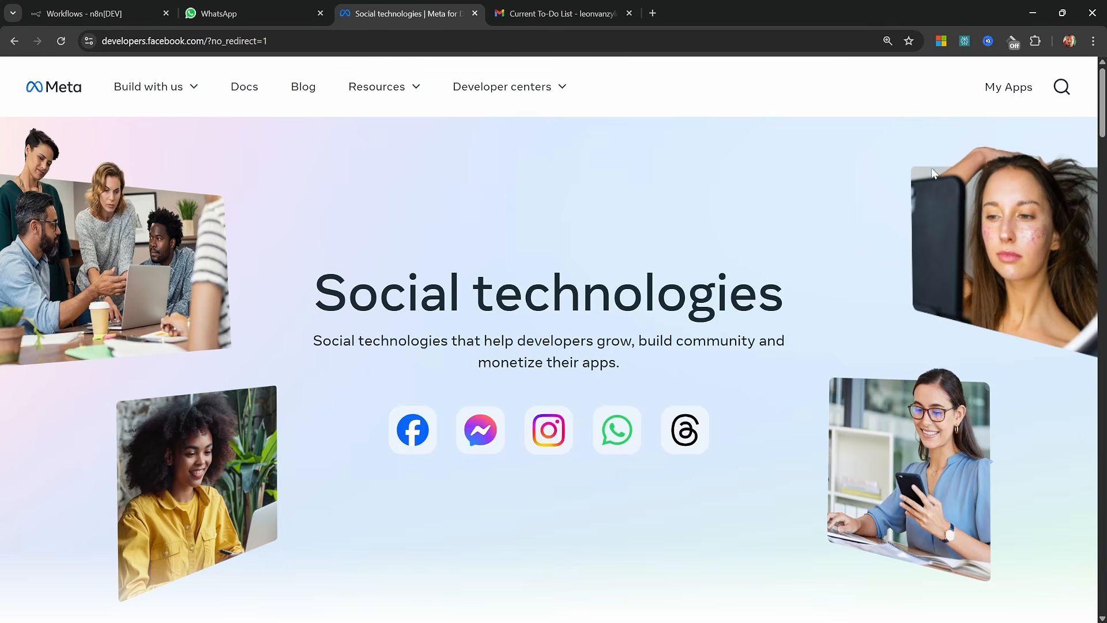
Start a new app in Meta for Developers, name it "n8n Tutorial" and continue past the app details
{"action": "left_click", "coordinate": [1004, 93]}
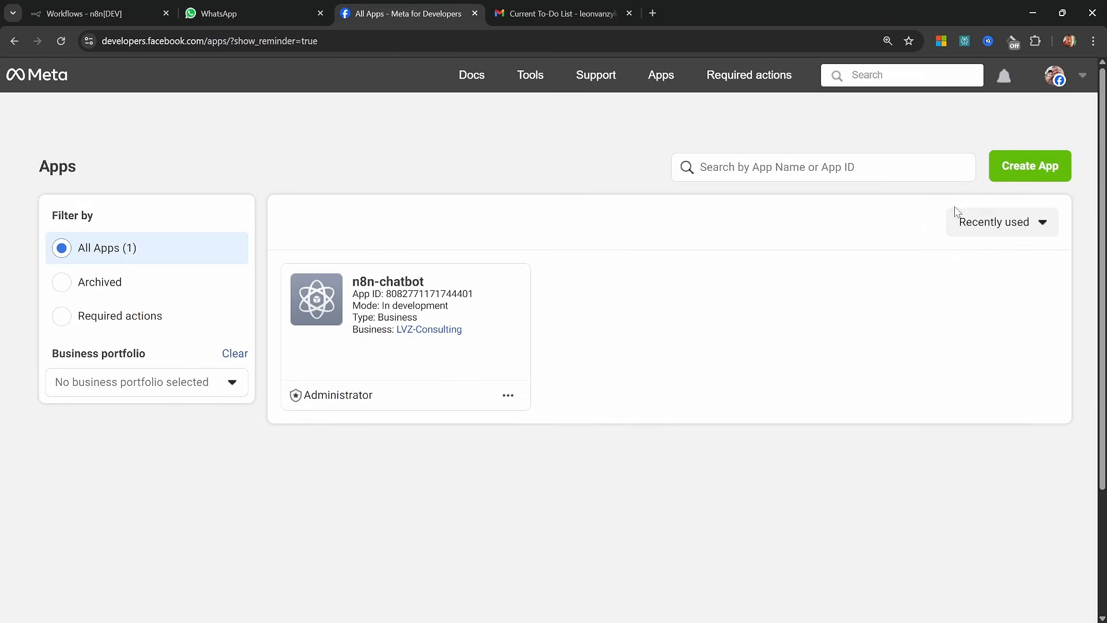
{"action": "left_click", "coordinate": [1047, 166]}
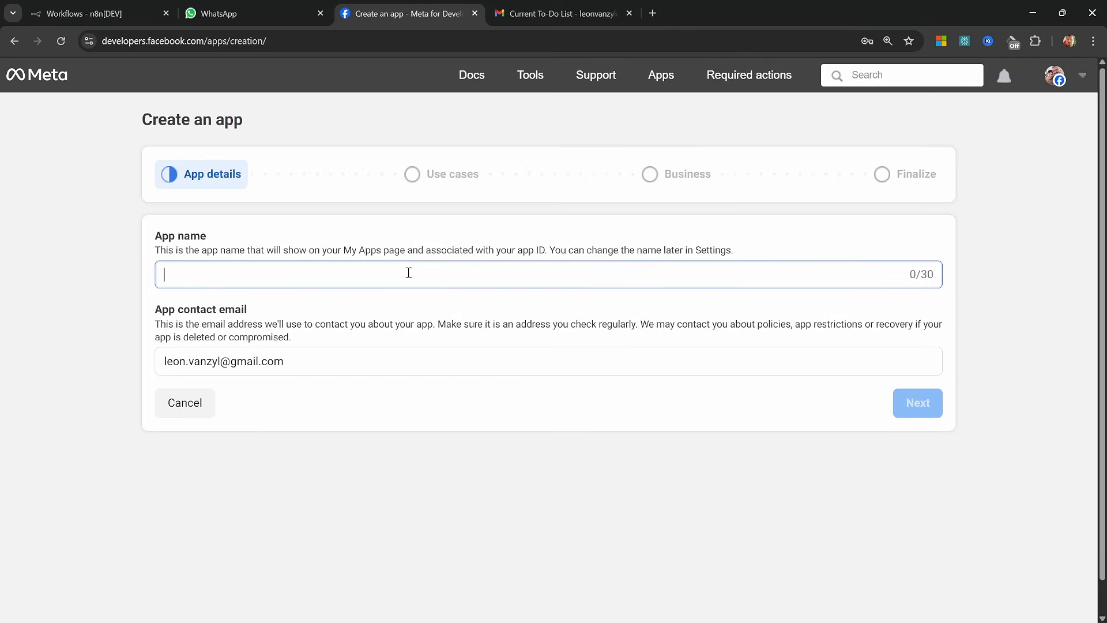
{"action": "type", "text": "n8n Tutorial"}
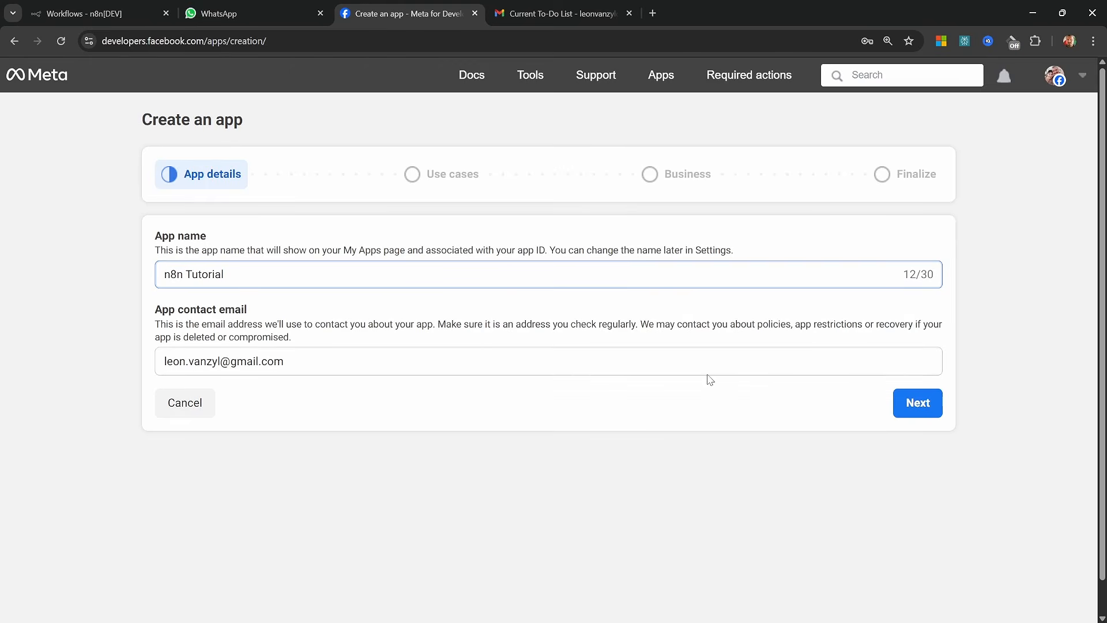
{"action": "left_click", "coordinate": [921, 403]}
Choose Other as the new app's use case and continue
{"action": "scroll", "coordinate": [622, 349], "scroll_direction": "down", "scroll_amount": 4}
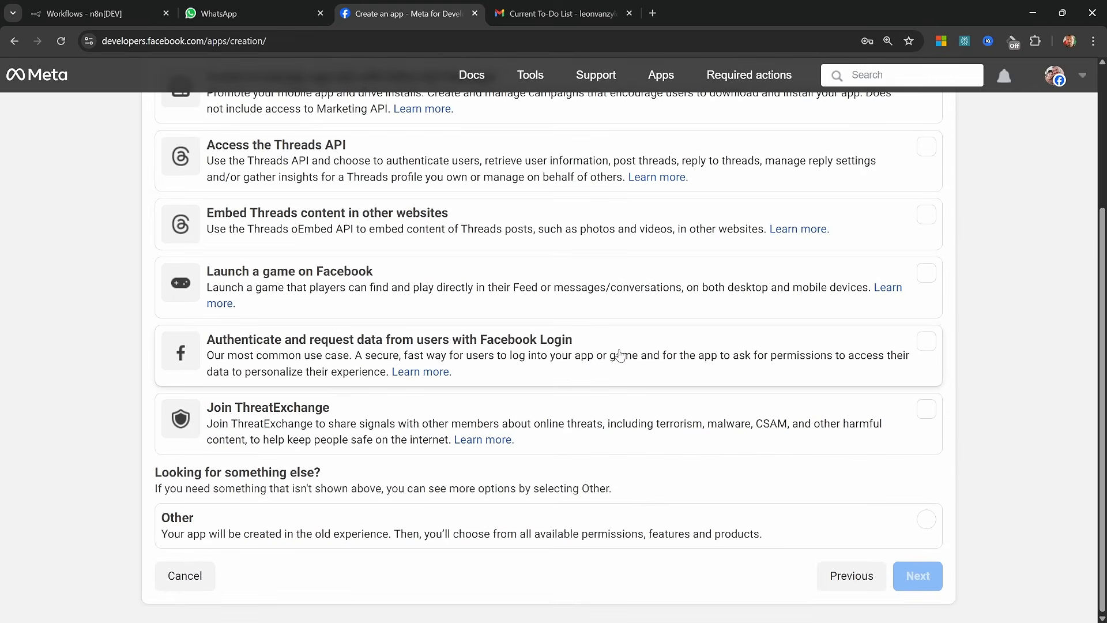
{"action": "left_click", "coordinate": [309, 535]}
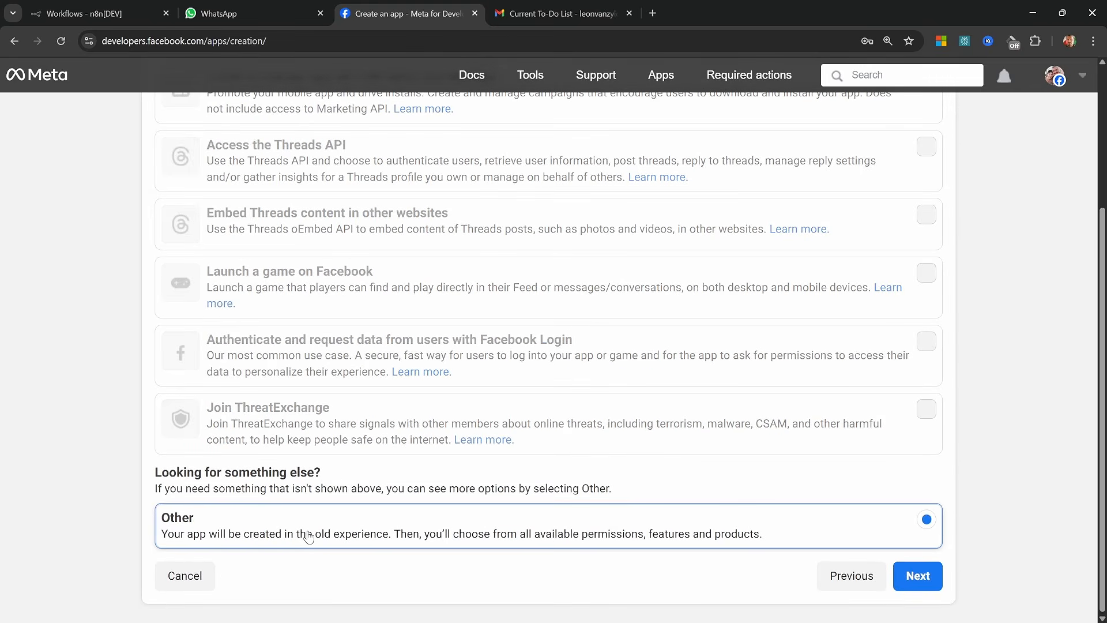
{"action": "left_click", "coordinate": [923, 578]}
Select the Business app type and create the app without a business portfolio
{"action": "left_click", "coordinate": [458, 241]}
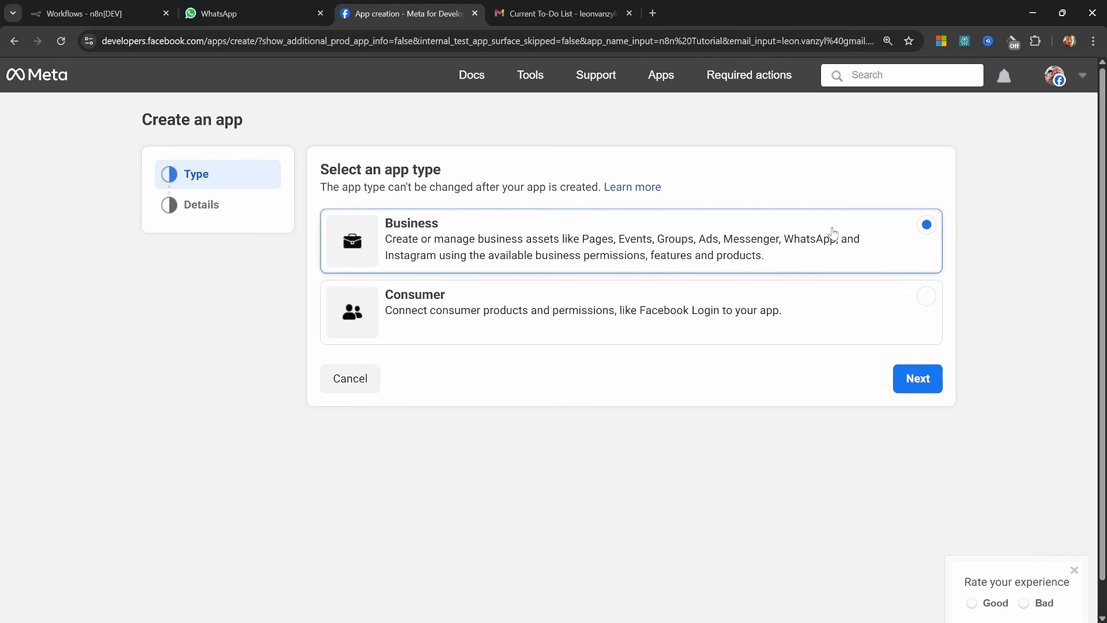
{"action": "left_click", "coordinate": [906, 381]}
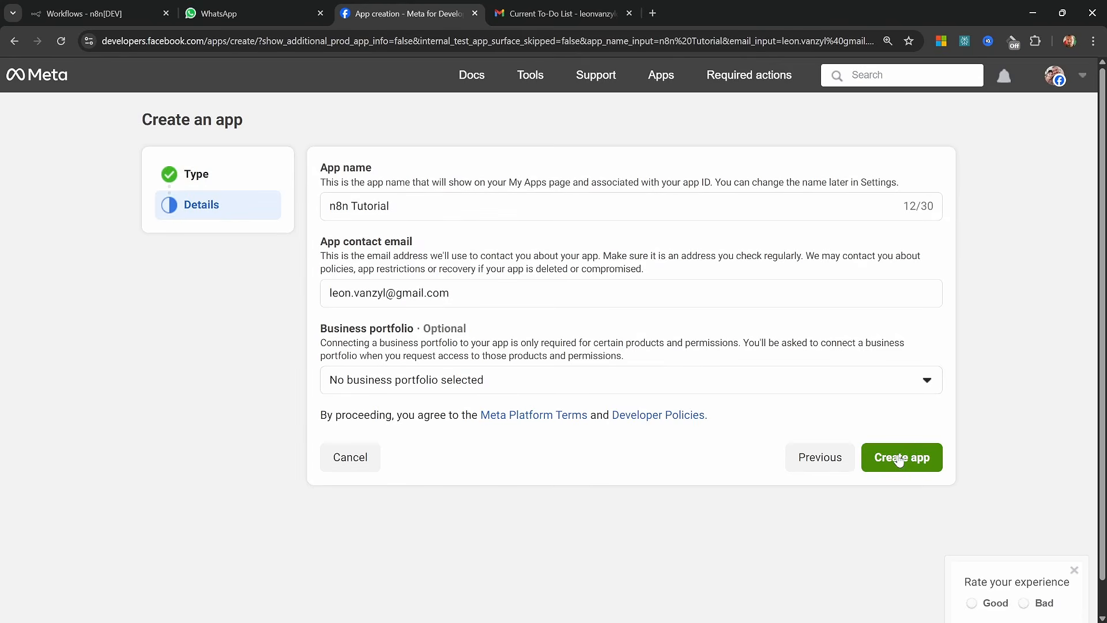
{"action": "left_click", "coordinate": [899, 459]}
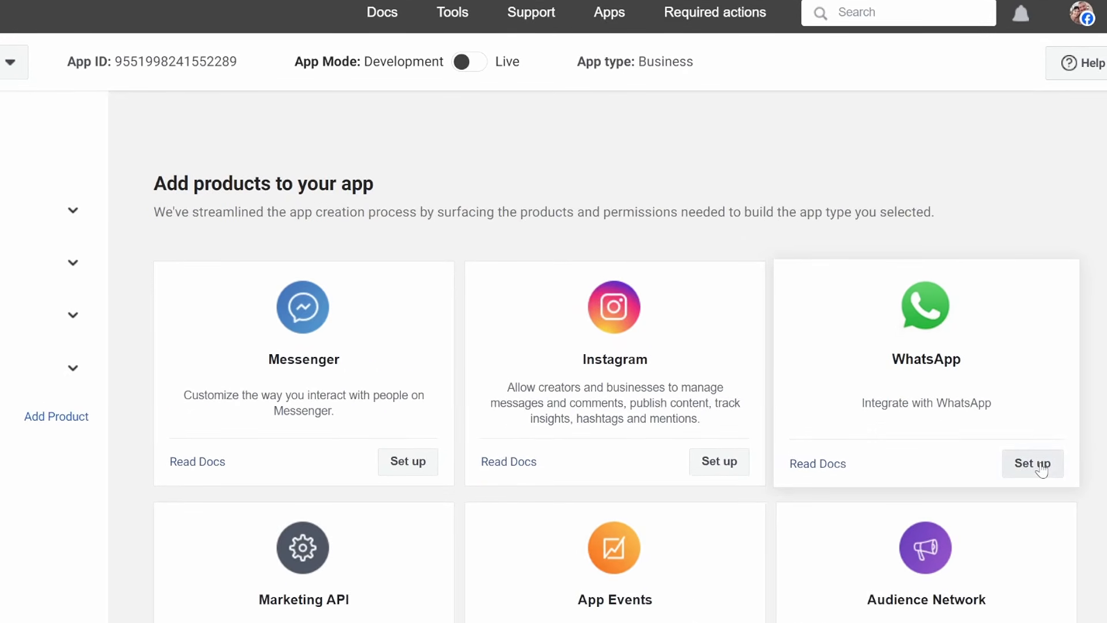
Set up the WhatsApp product for the app and open the choice of business portfolio
{"action": "left_click", "coordinate": [1041, 470]}
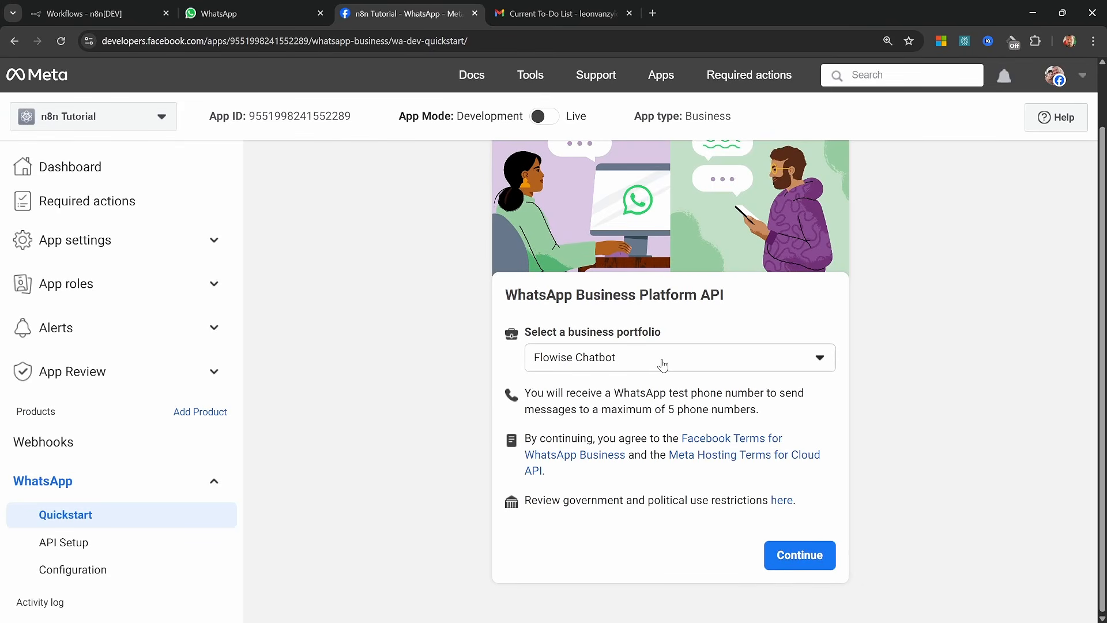
{"action": "left_click", "coordinate": [663, 365]}
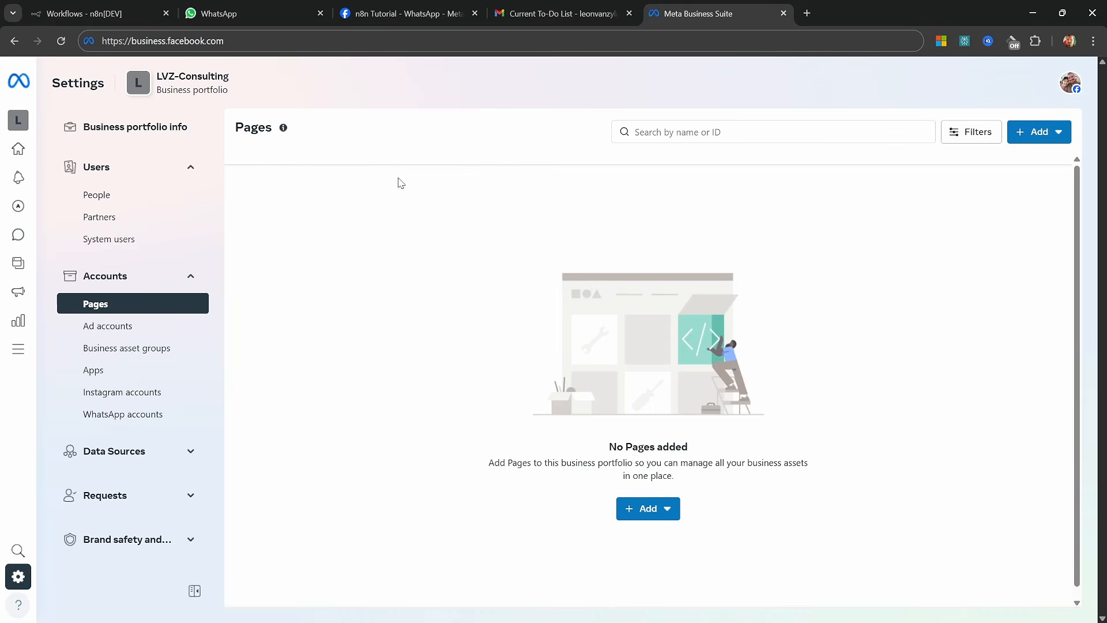
{"action": "mouse_move", "coordinate": [23, 121]}
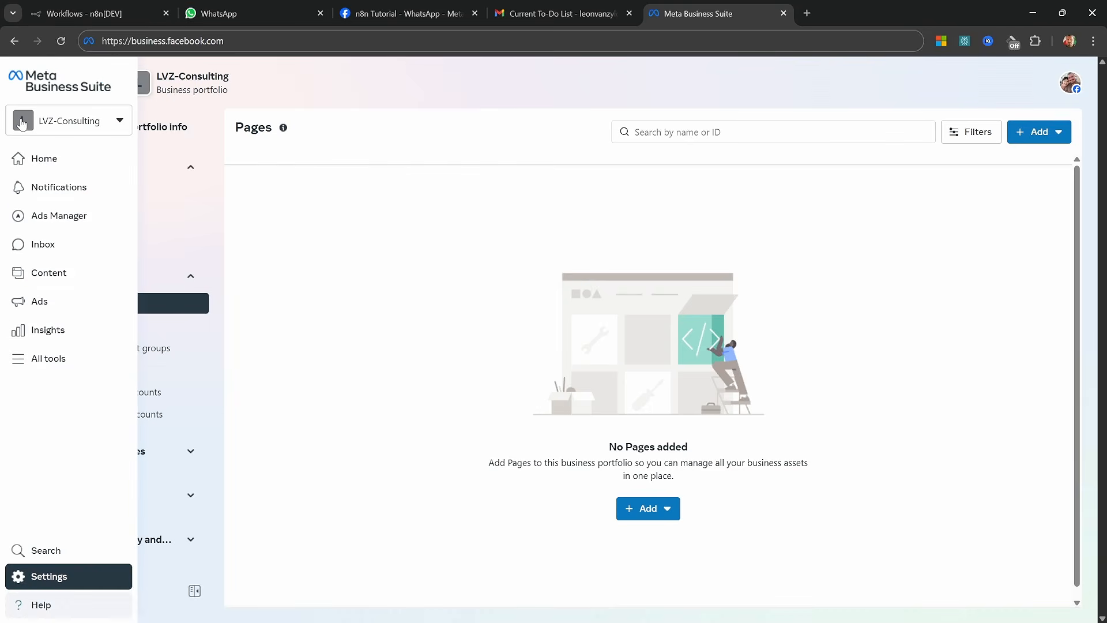
{"action": "left_click", "coordinate": [83, 124]}
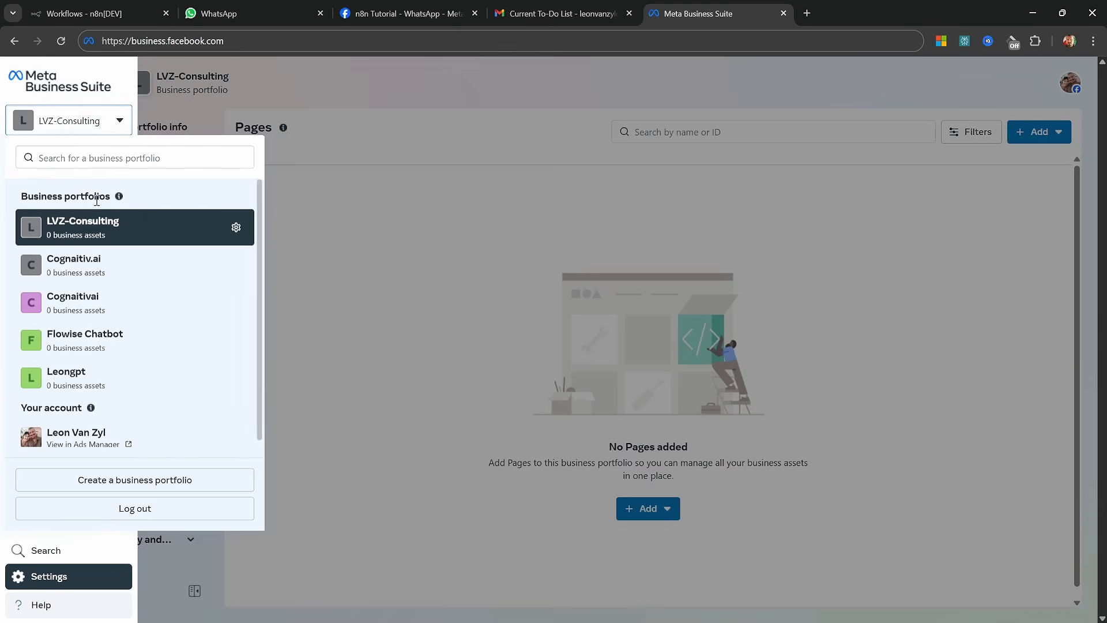
{"action": "left_click", "coordinate": [169, 481]}
{"action": "left_click", "coordinate": [451, 239]}
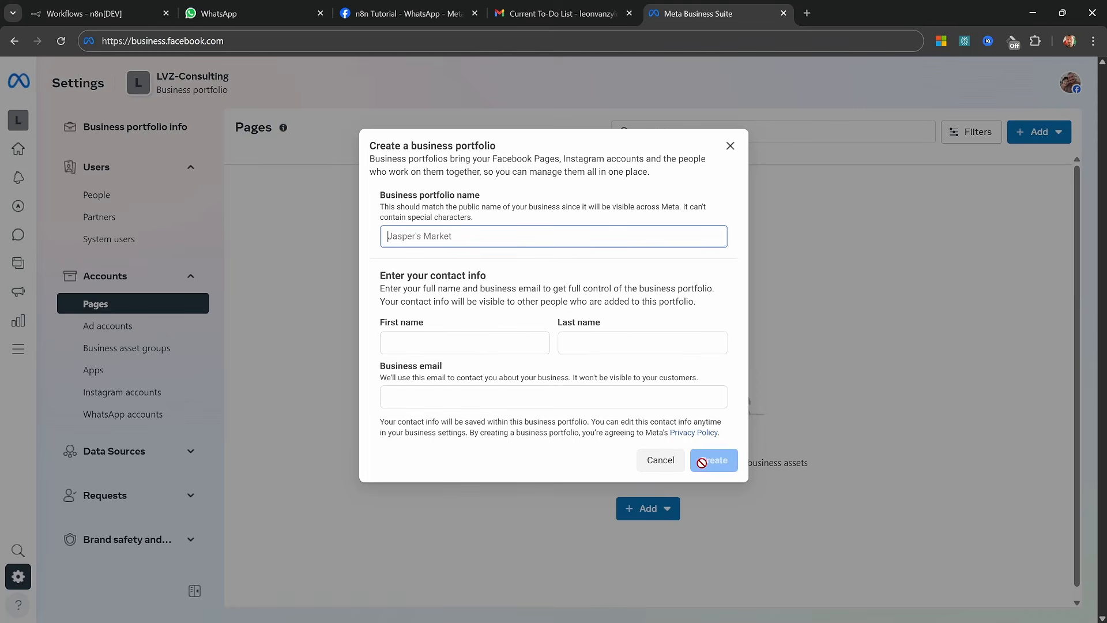
{"action": "left_click", "coordinate": [659, 461]}
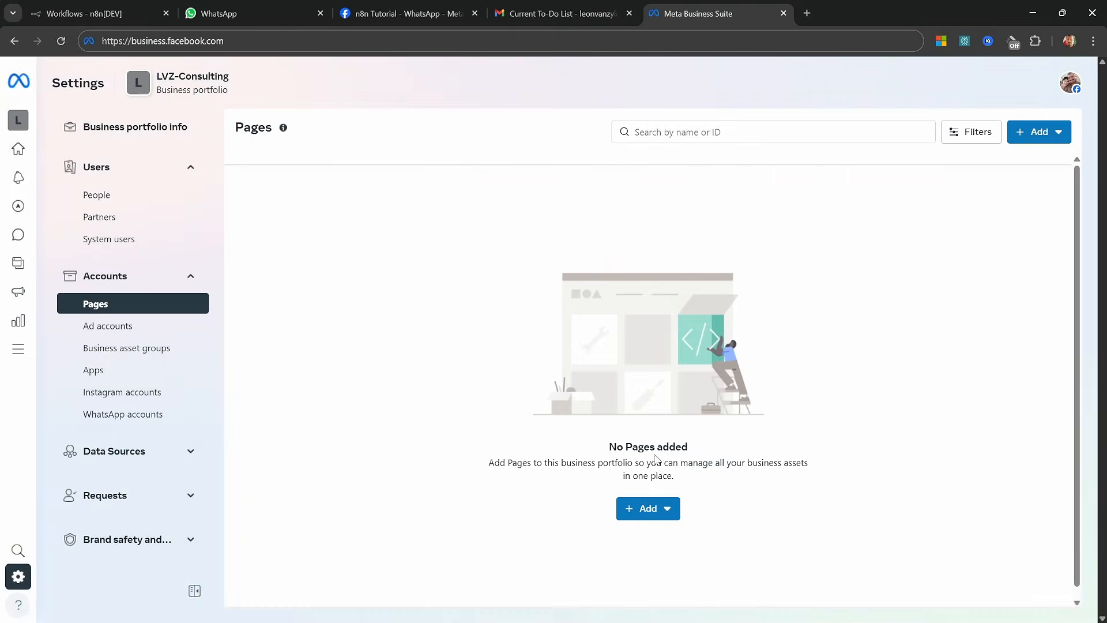
{"action": "key", "text": "ctrl+w"}
Select LVZ-Consulting as the business portfolio for the WhatsApp Business Platform API and continue
{"action": "left_click", "coordinate": [740, 362]}
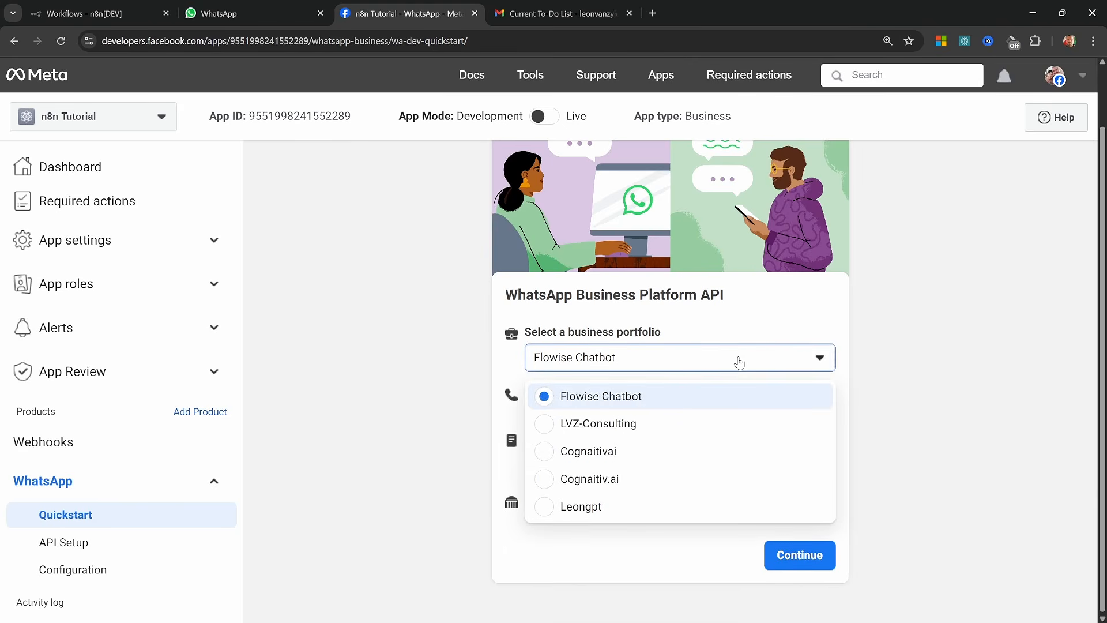
{"action": "left_click", "coordinate": [604, 433]}
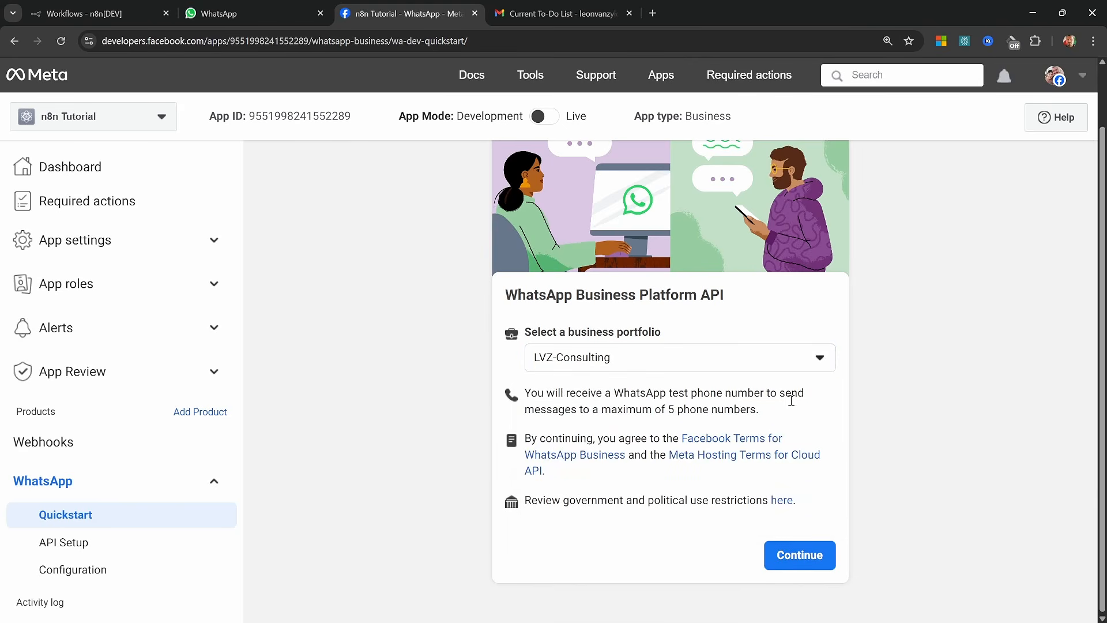
{"action": "left_click", "coordinate": [816, 558]}
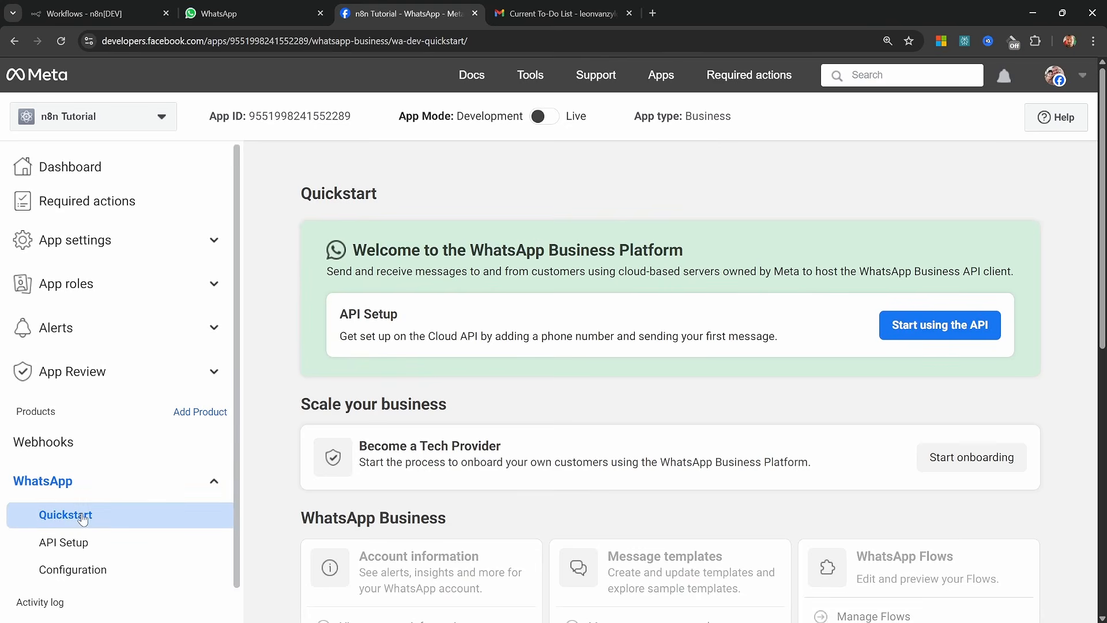
In WhatsApp's API Setup, select the recipient phone number for test messages and generate an access token
{"action": "left_click", "coordinate": [64, 544]}
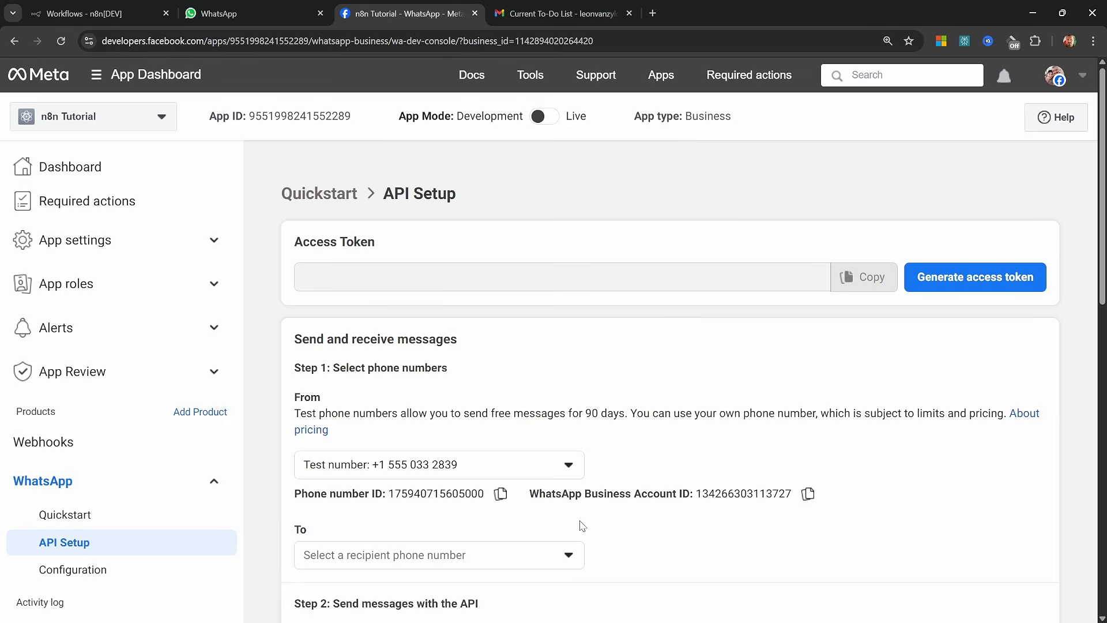
{"action": "left_click", "coordinate": [572, 560]}
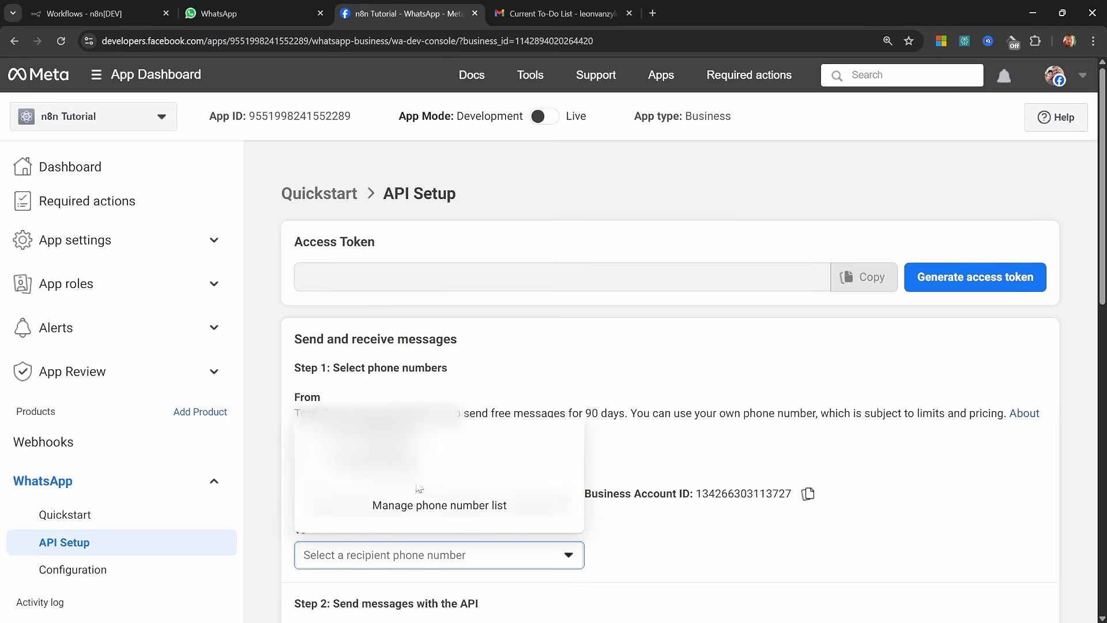
{"action": "left_click", "coordinate": [478, 515]}
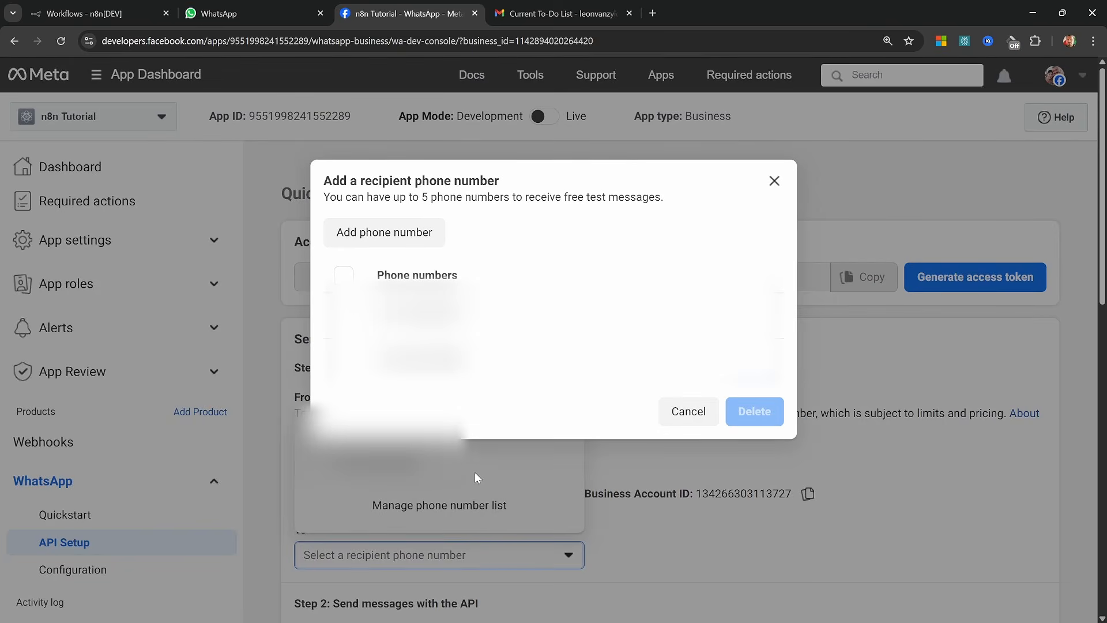
{"action": "left_click", "coordinate": [396, 237]}
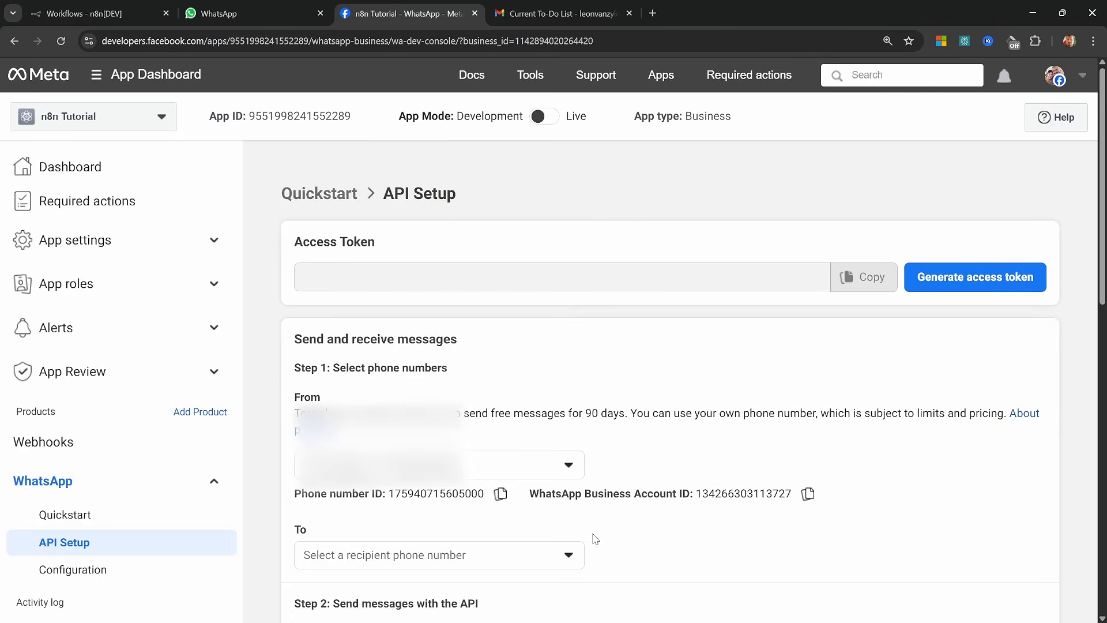
{"action": "left_click", "coordinate": [569, 562]}
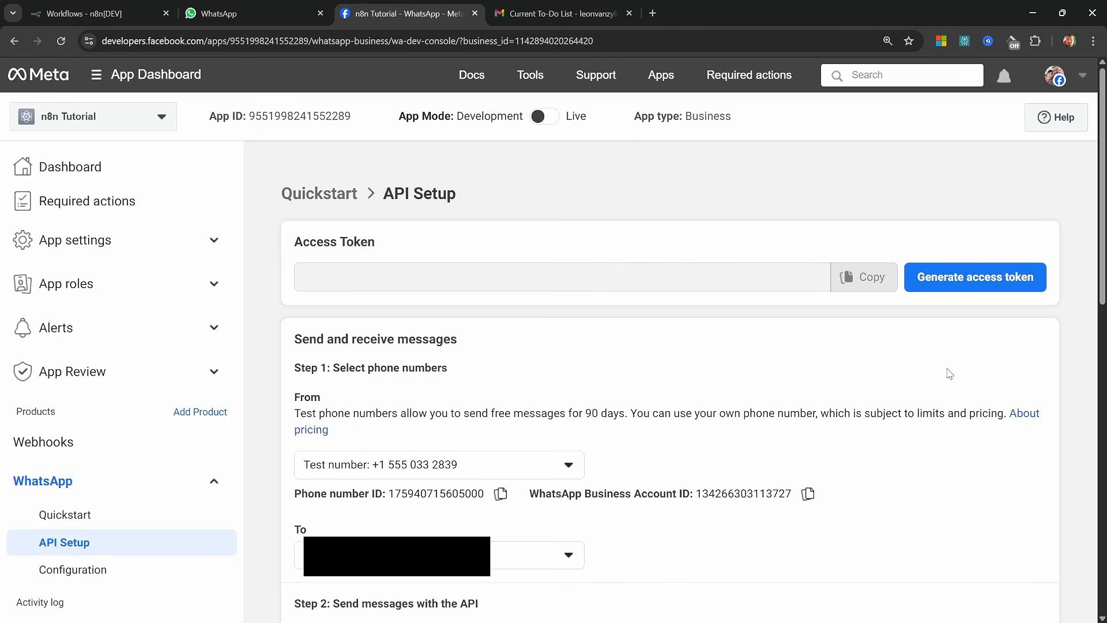
{"action": "left_click", "coordinate": [1006, 283]}
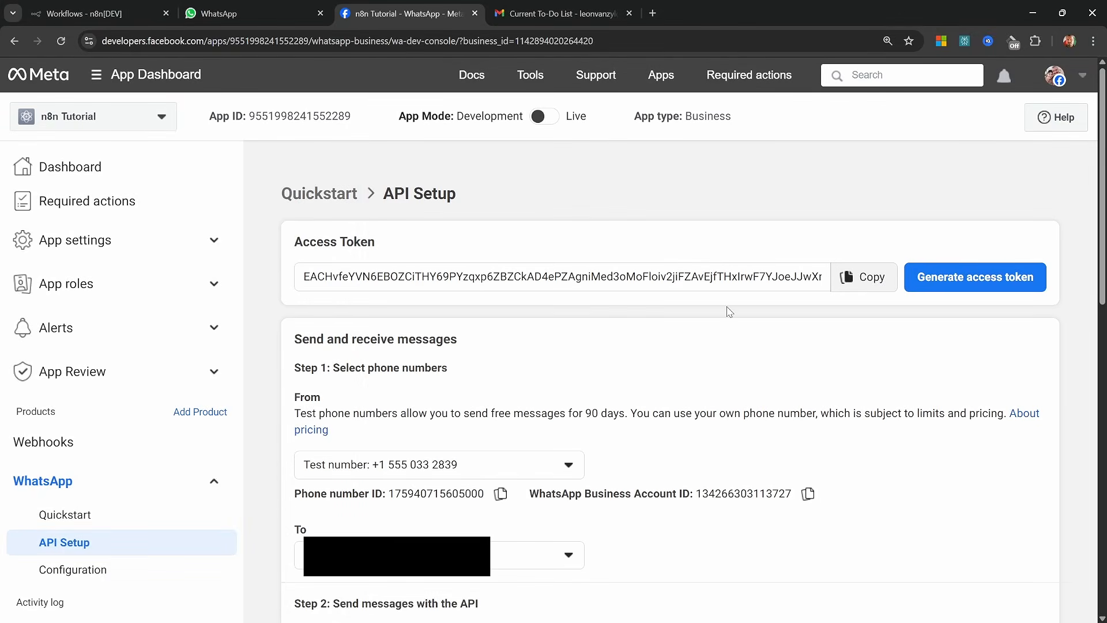
{"action": "scroll", "coordinate": [698, 410], "scroll_direction": "down", "scroll_amount": 7}
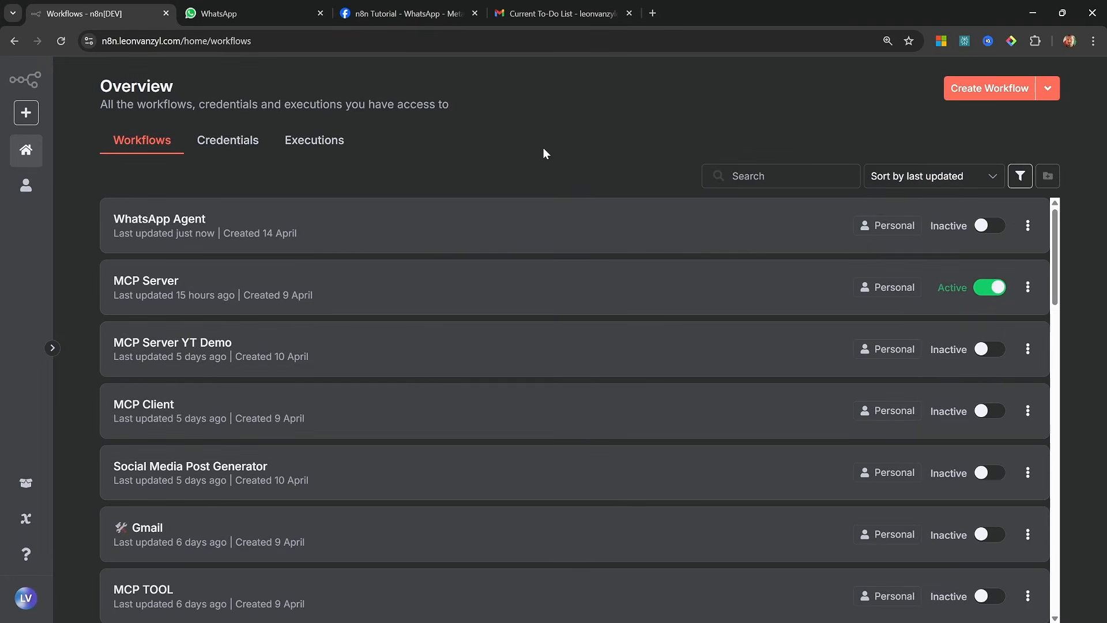
Switch to n8n and create a new workflow named "WhatsApp Tutorial"
{"action": "left_click", "coordinate": [972, 90]}
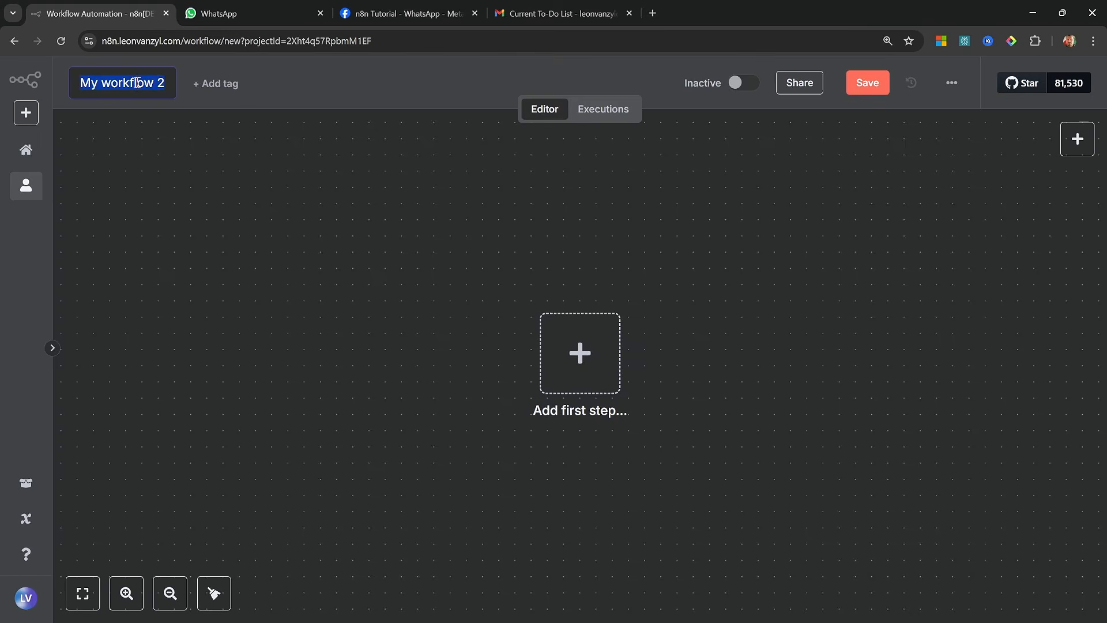
{"action": "type", "text": "WhatsApp Tutorial"}
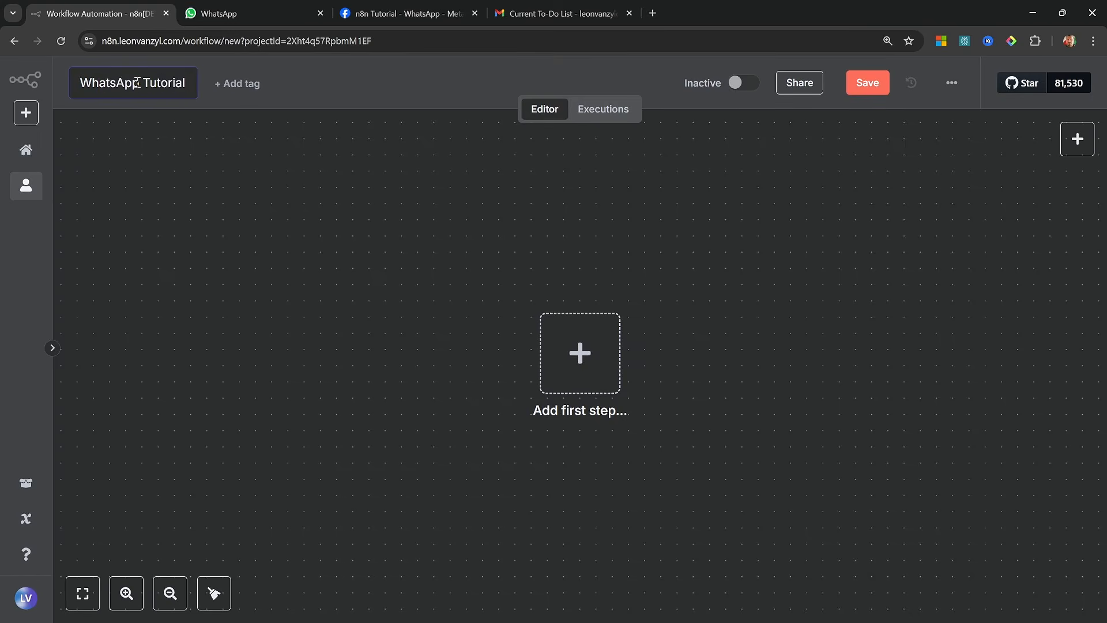
{"action": "key", "text": "Return"}
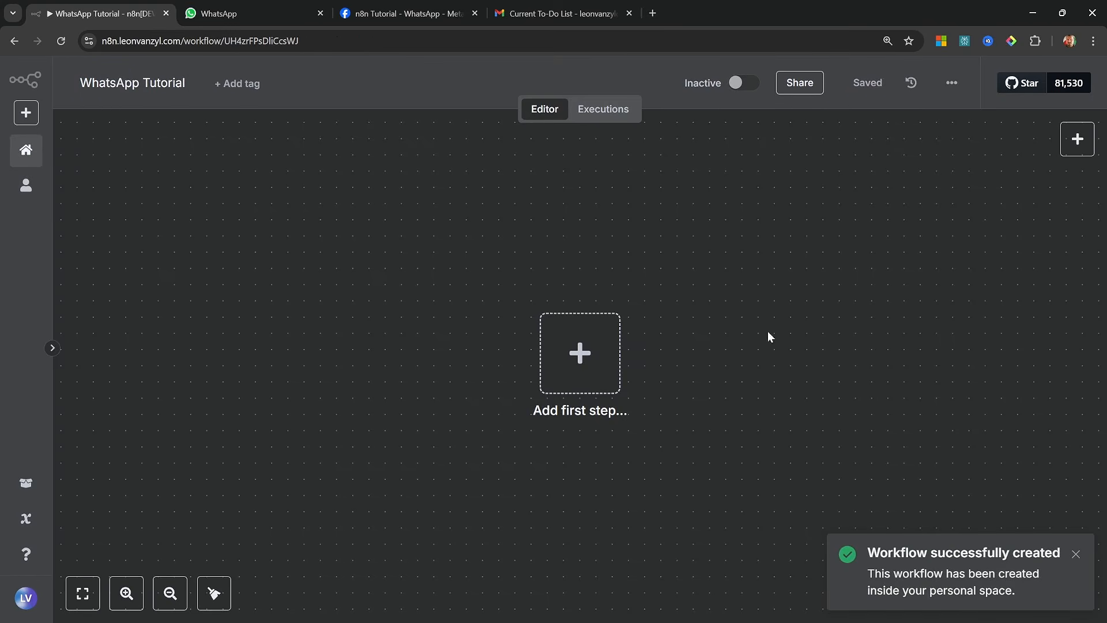
Add the WhatsApp Business Cloud "On messages" trigger as the workflow's first step
{"action": "left_click", "coordinate": [600, 356]}
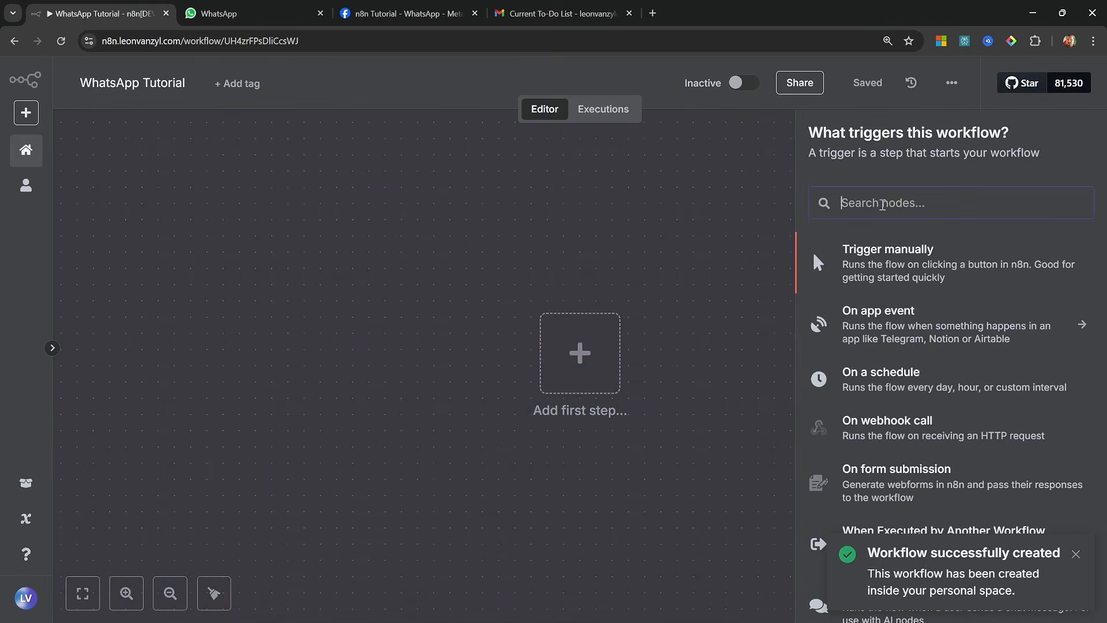
{"action": "type", "text": "whatsa"}
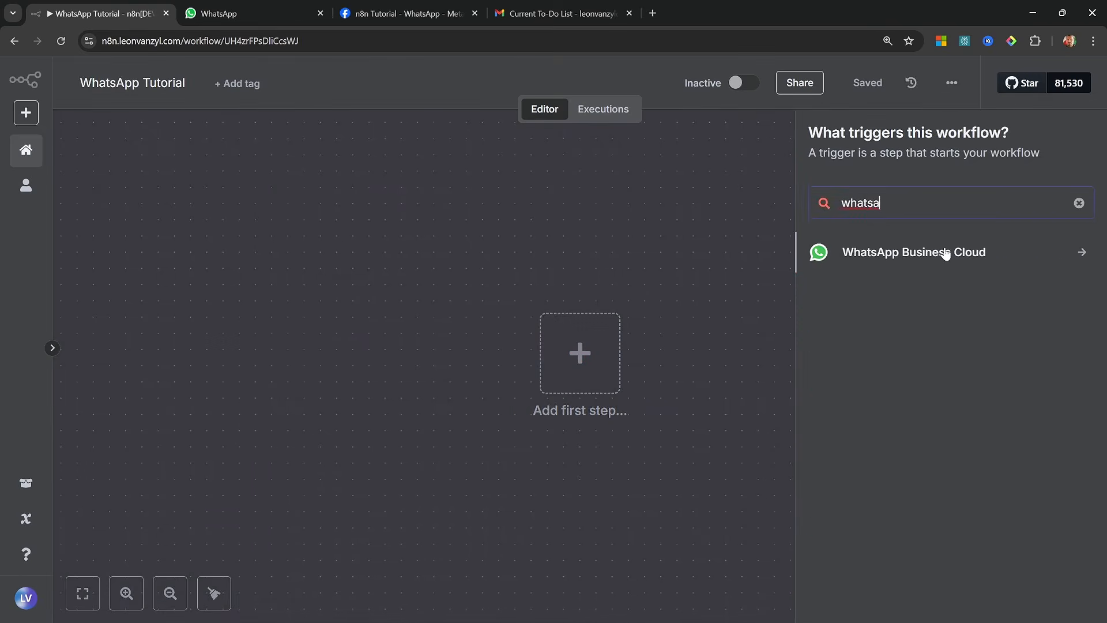
{"action": "left_click", "coordinate": [946, 255]}
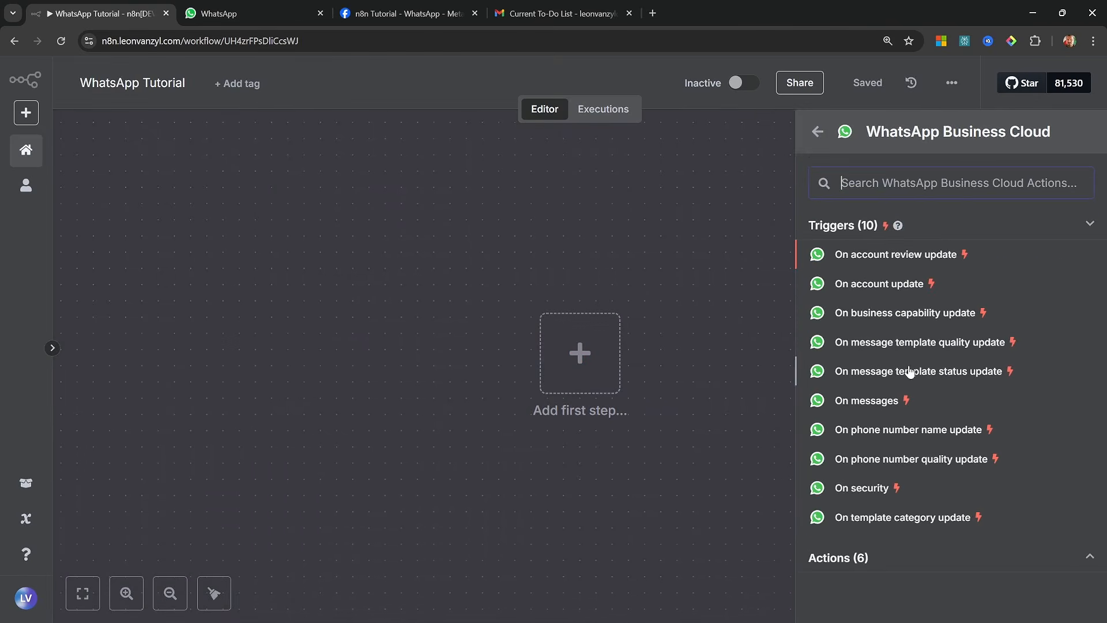
{"action": "left_click", "coordinate": [886, 404]}
Create a new credential for the WhatsApp Trigger and name it "Whatsapp Tutorial"
{"action": "left_click", "coordinate": [539, 218]}
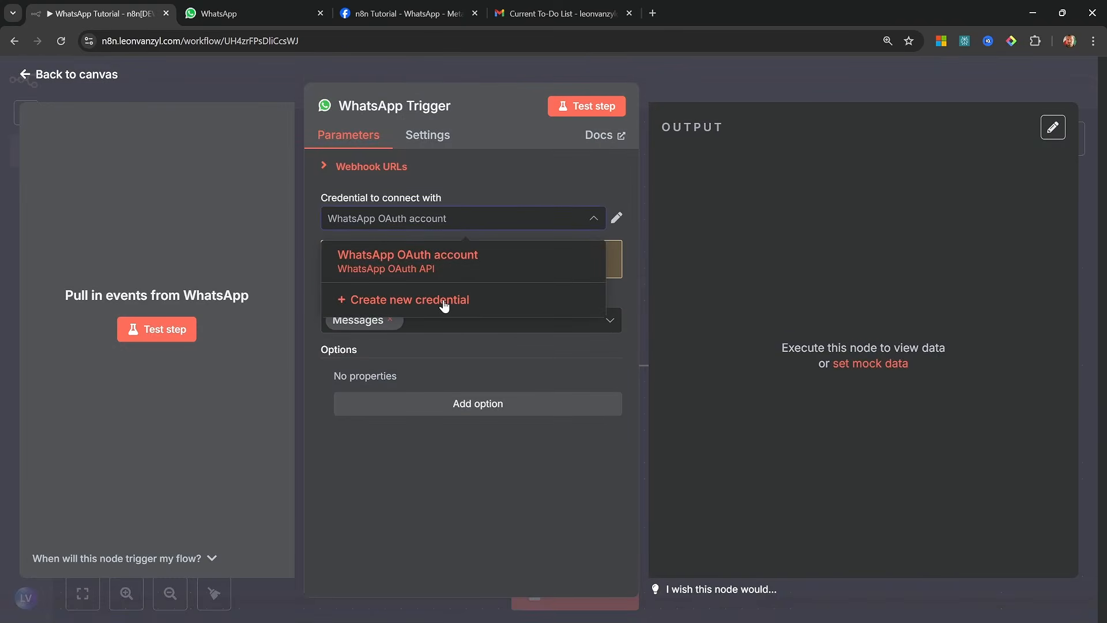
{"action": "left_click", "coordinate": [444, 302]}
{"action": "left_click", "coordinate": [369, 122]}
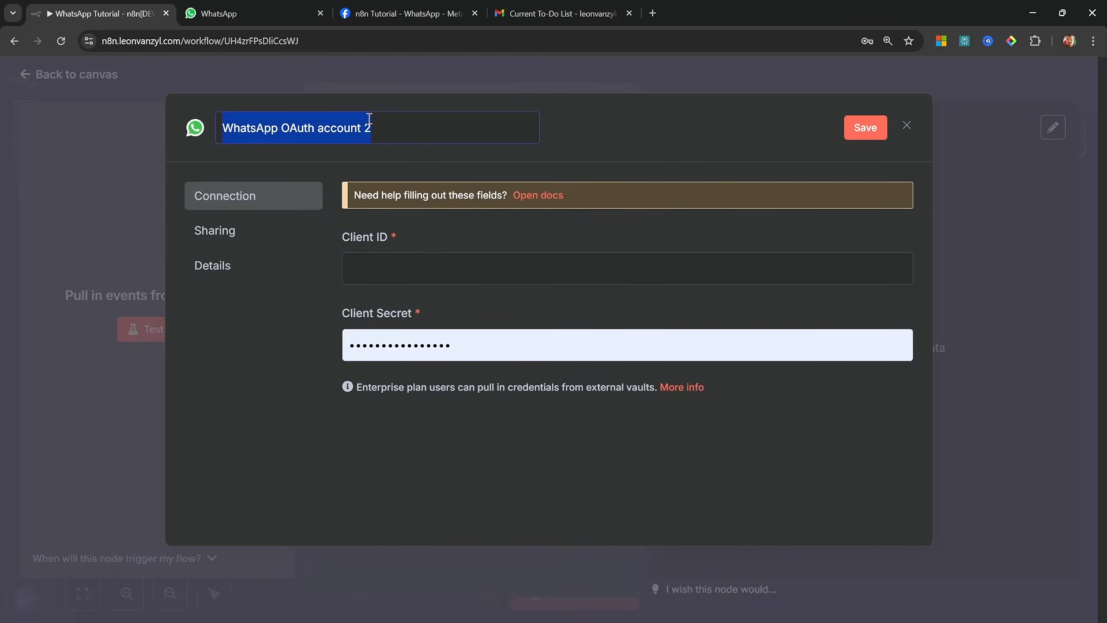
{"action": "type", "text": "Whatsap"}
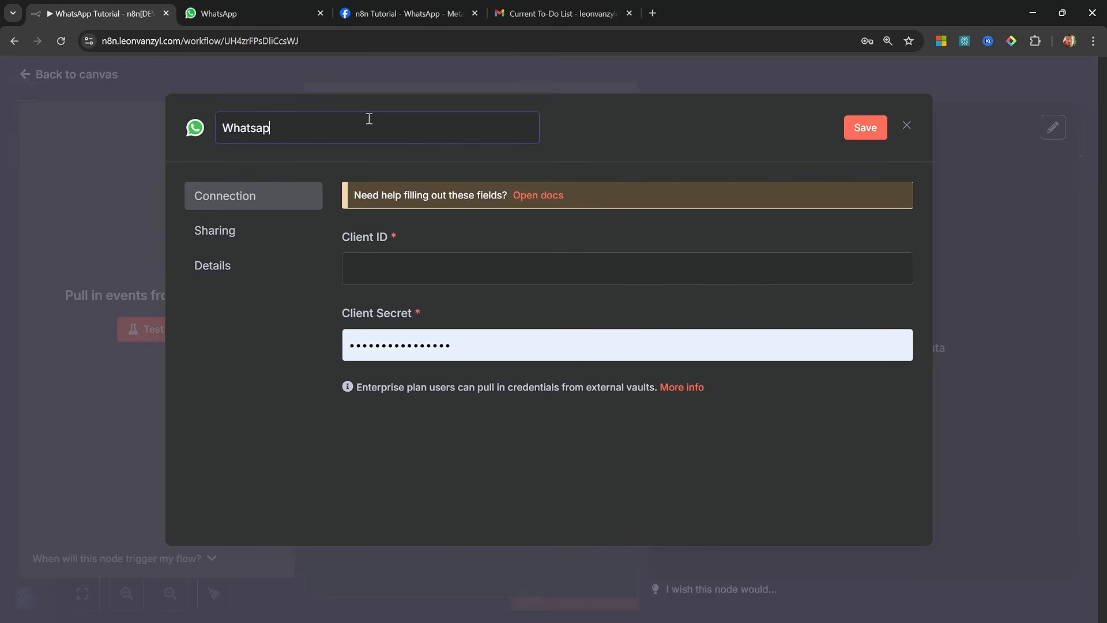
{"action": "type", "text": "p Tutorial"}
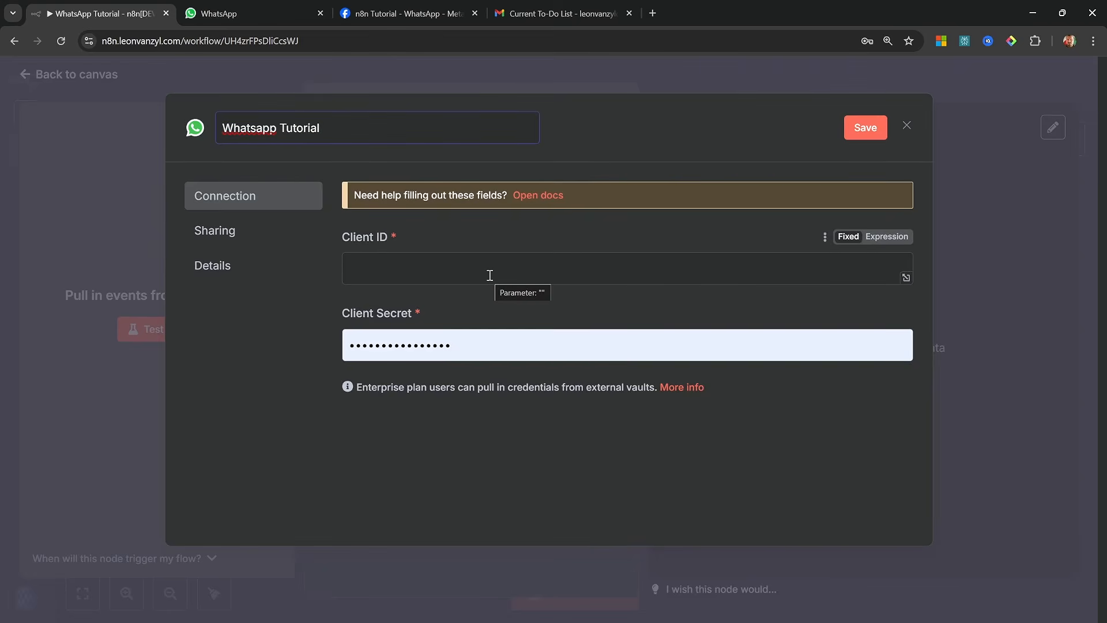
Copy the App ID from the Meta app's basic settings into the n8n credential's Client ID
{"action": "left_click", "coordinate": [444, 13]}
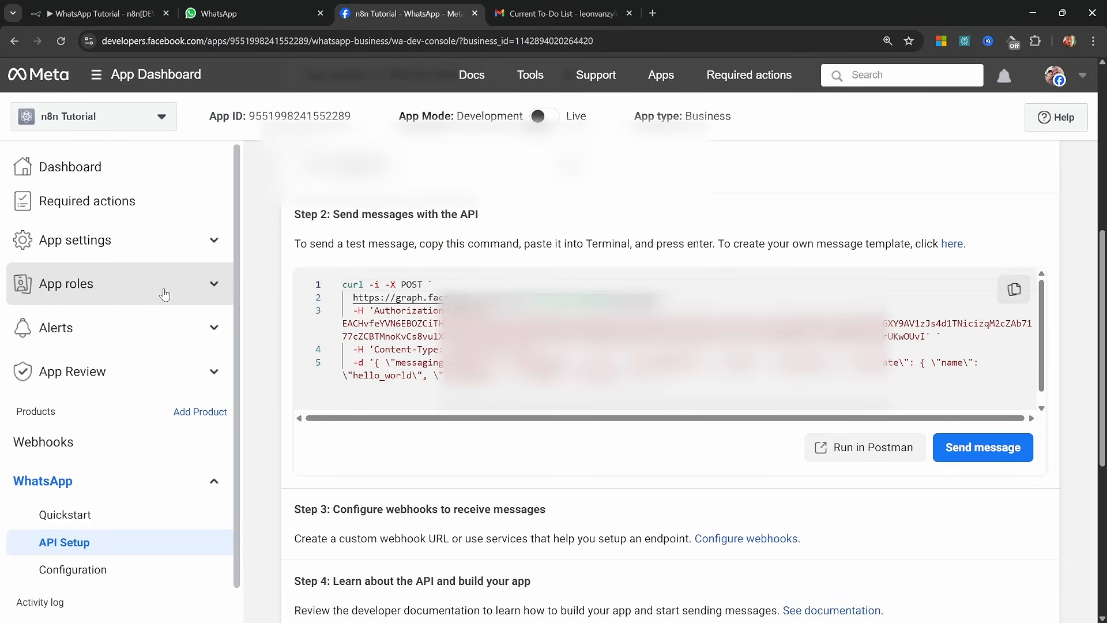
{"action": "left_click", "coordinate": [141, 245]}
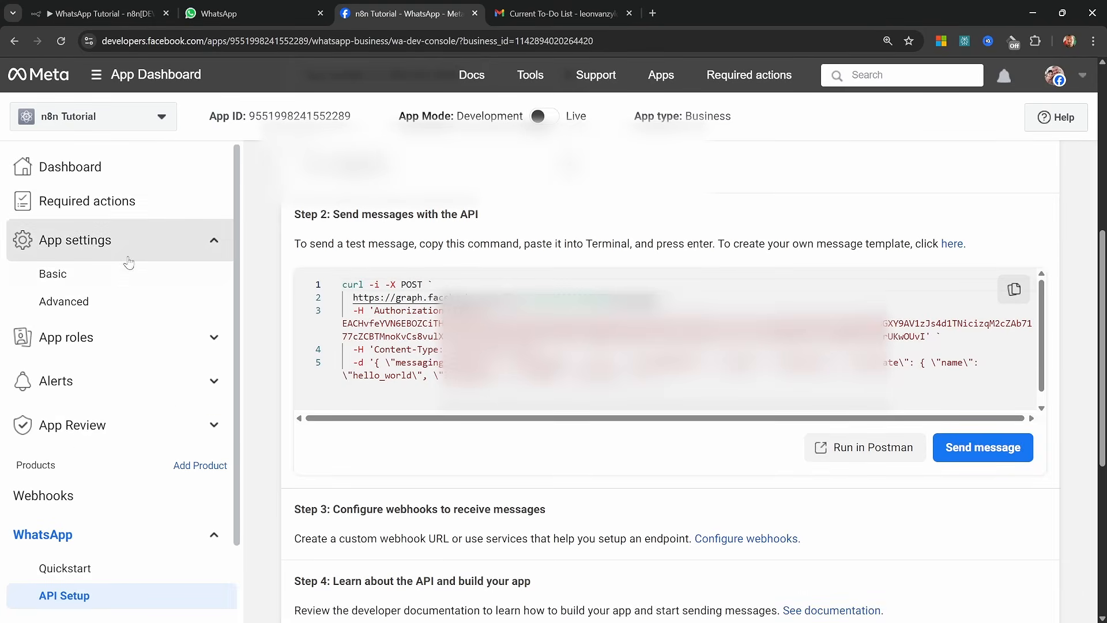
{"action": "left_click", "coordinate": [46, 279]}
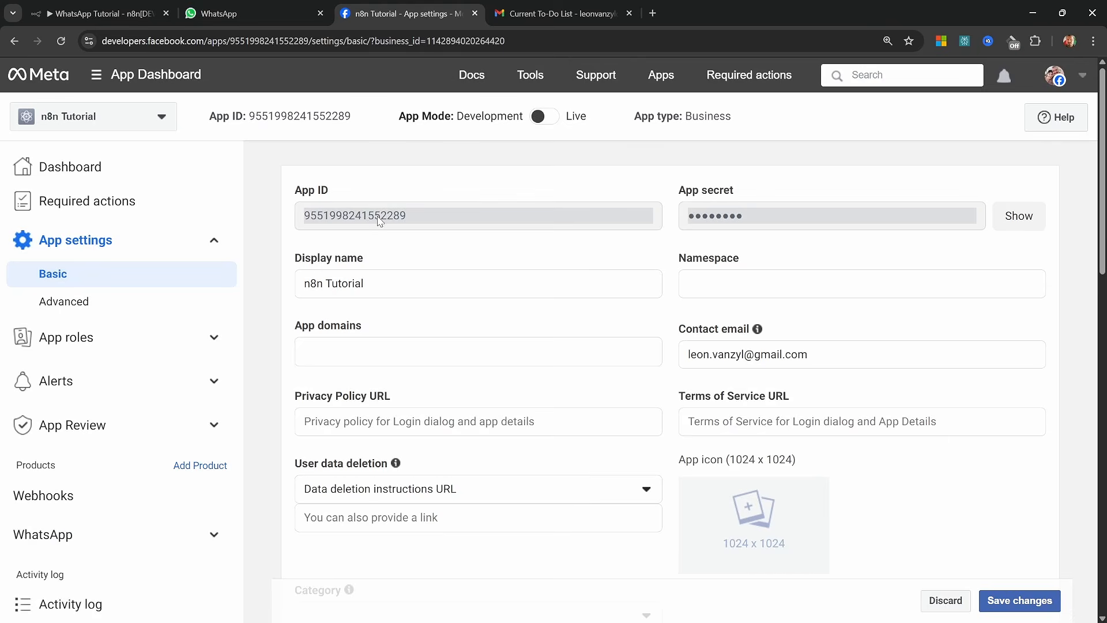
{"action": "double_click", "coordinate": [380, 221]}
{"action": "key", "text": "ctrl+c"}
{"action": "key", "text": "ctrl+1"}
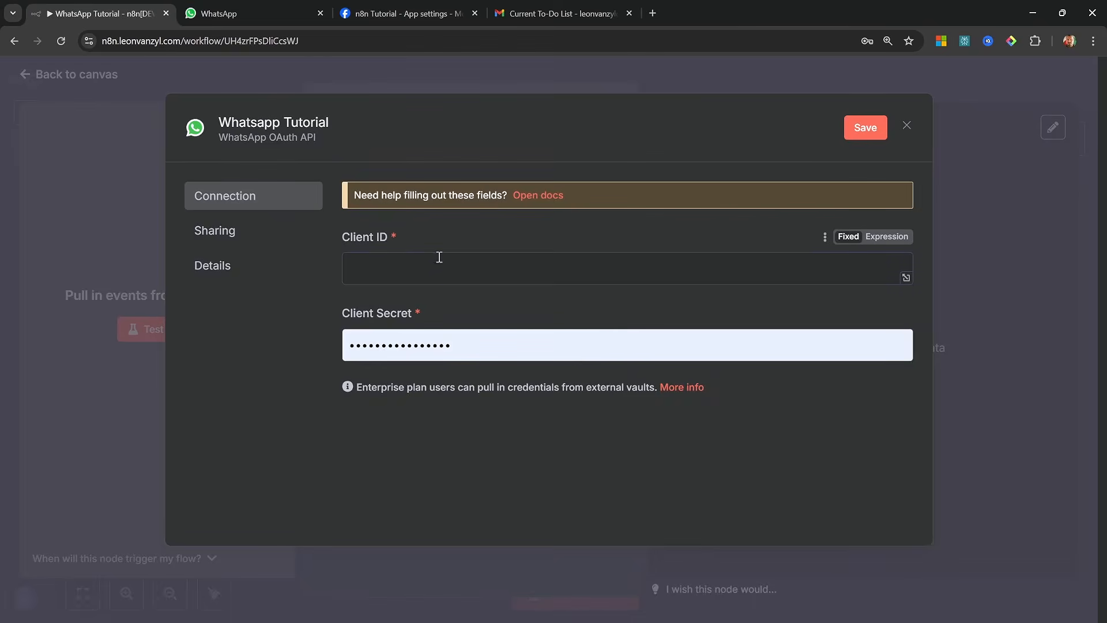
{"action": "left_click", "coordinate": [452, 263]}
{"action": "key", "text": "ctrl+v"}
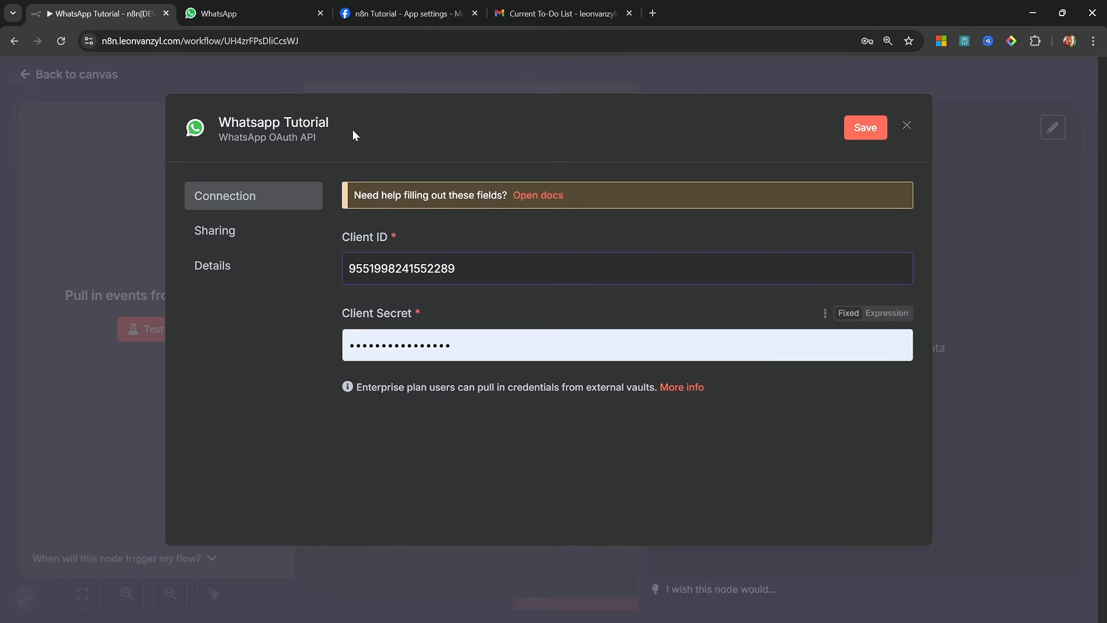
Copy the app secret from the Meta app's basic settings into the n8n credential's Client Secret and save the credential
{"action": "left_click", "coordinate": [404, 14]}
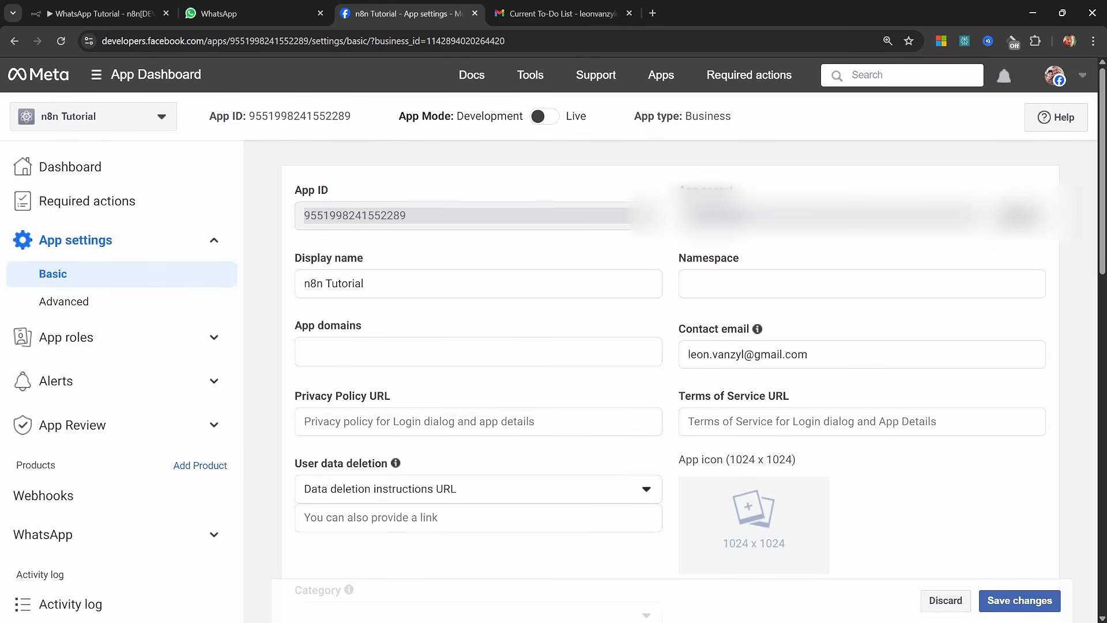
{"action": "left_click", "coordinate": [1018, 216]}
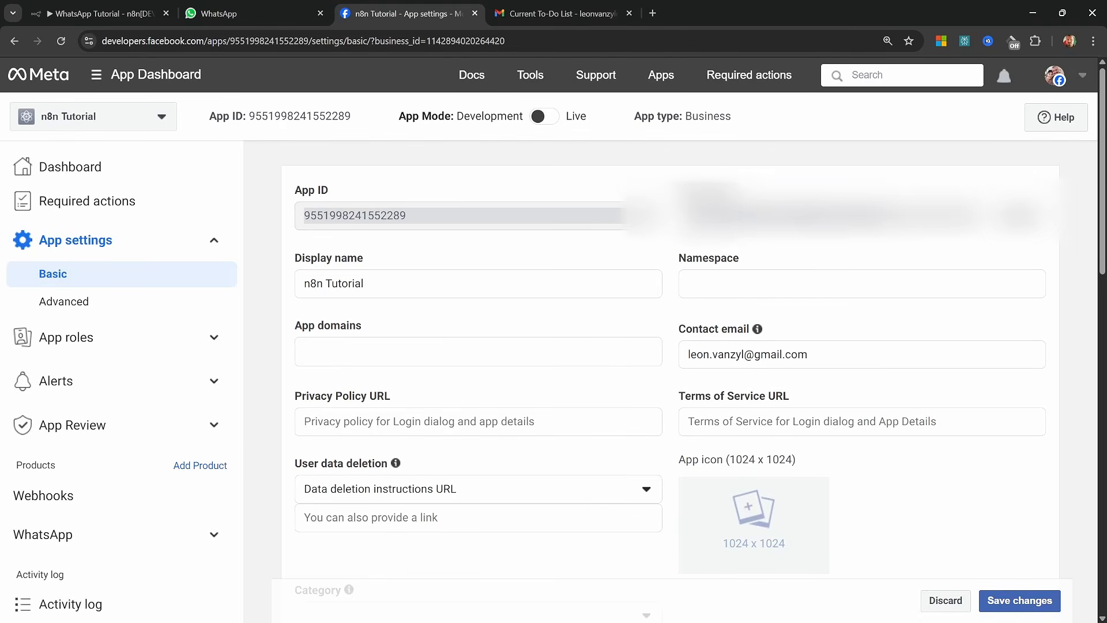
{"action": "double_click", "coordinate": [787, 216]}
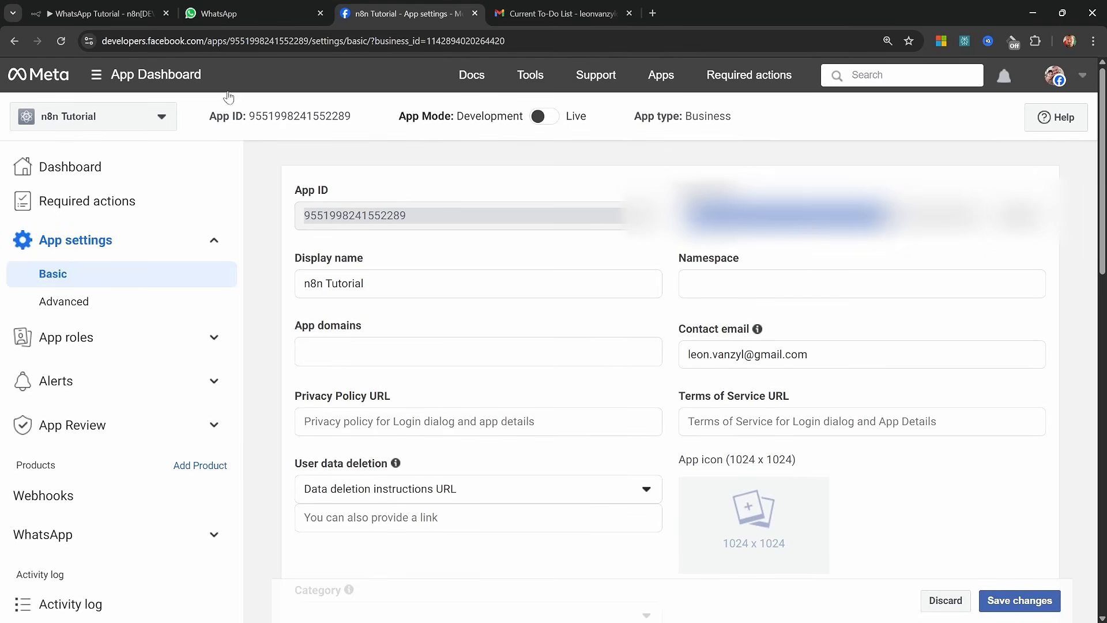
{"action": "left_click", "coordinate": [101, 13]}
{"action": "key", "text": "ctrl+v"}
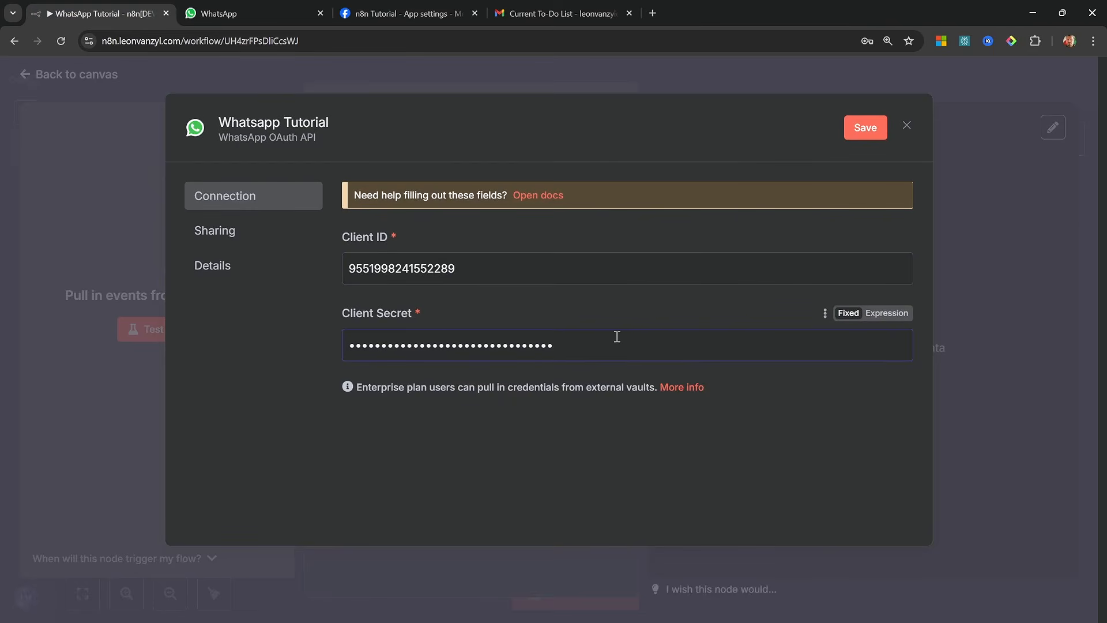
{"action": "left_click", "coordinate": [863, 129]}
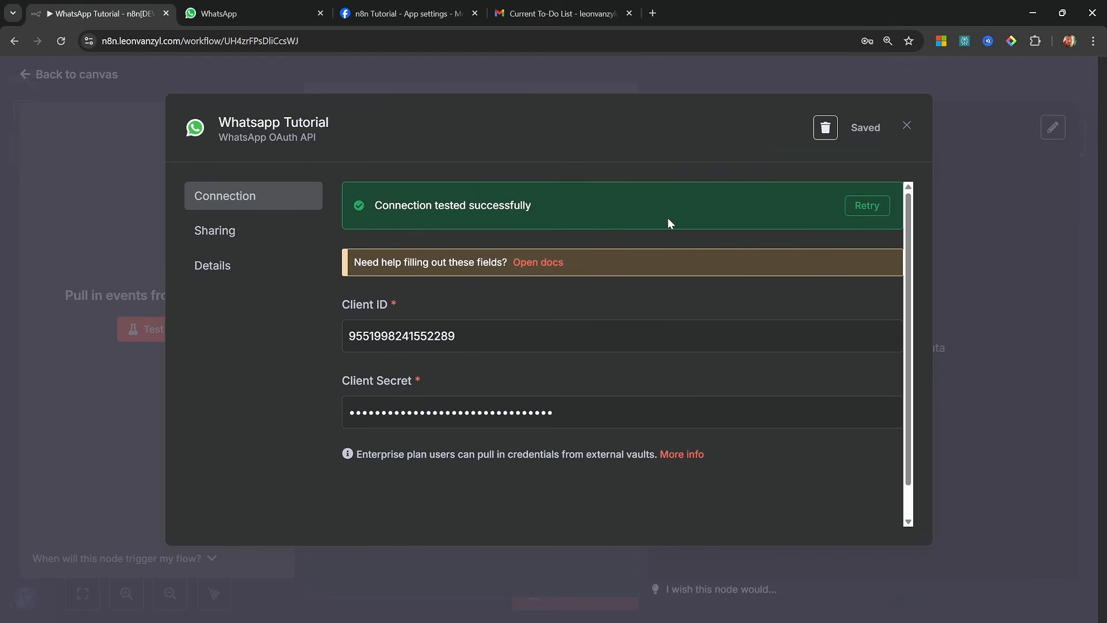
Close the saved credential and the trigger's settings, and move the WhatsApp Trigger node toward the left side of the canvas
{"action": "left_click", "coordinate": [907, 127]}
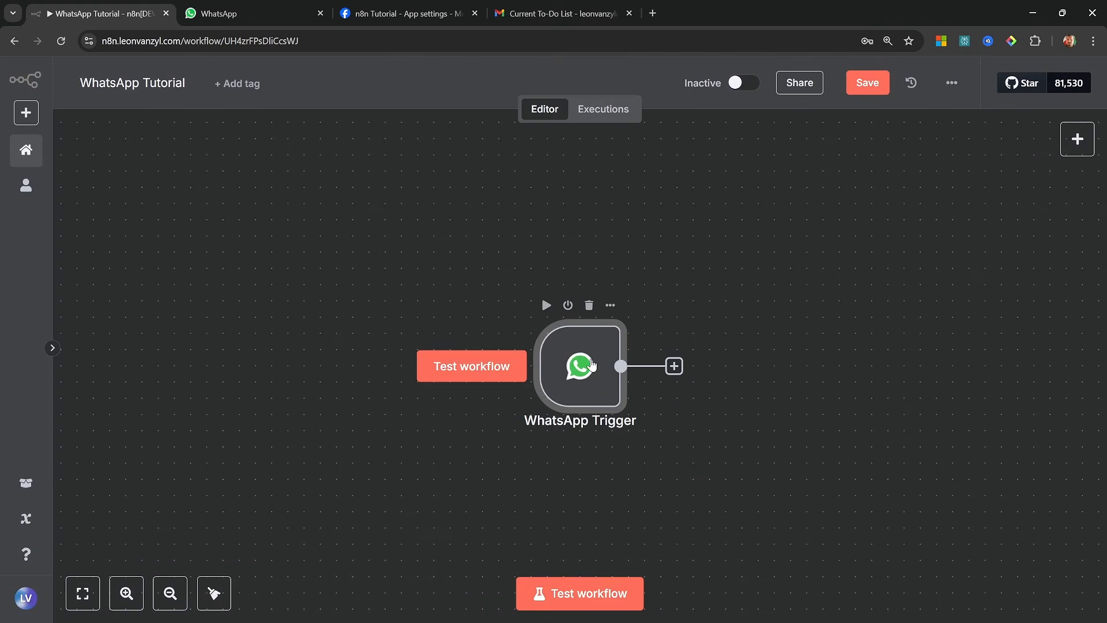
{"action": "left_click_drag", "start_coordinate": [594, 361], "coordinate": [353, 324]}
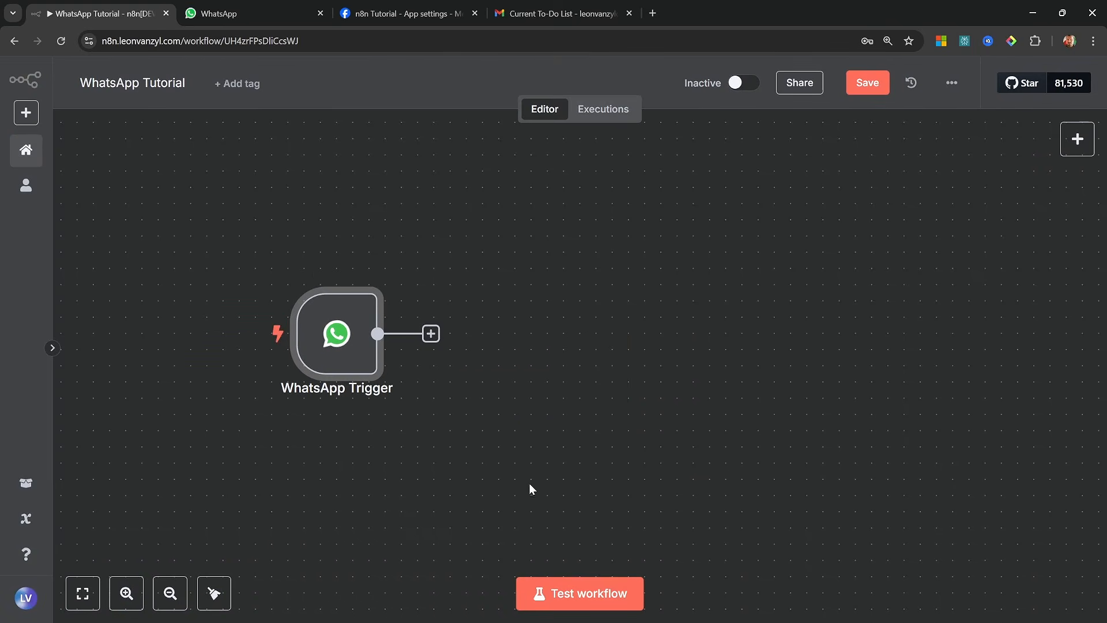
Start a test run of the workflow and send "Hello" to the n8n Agent chat in WhatsApp to fire the trigger
{"action": "left_click", "coordinate": [602, 593]}
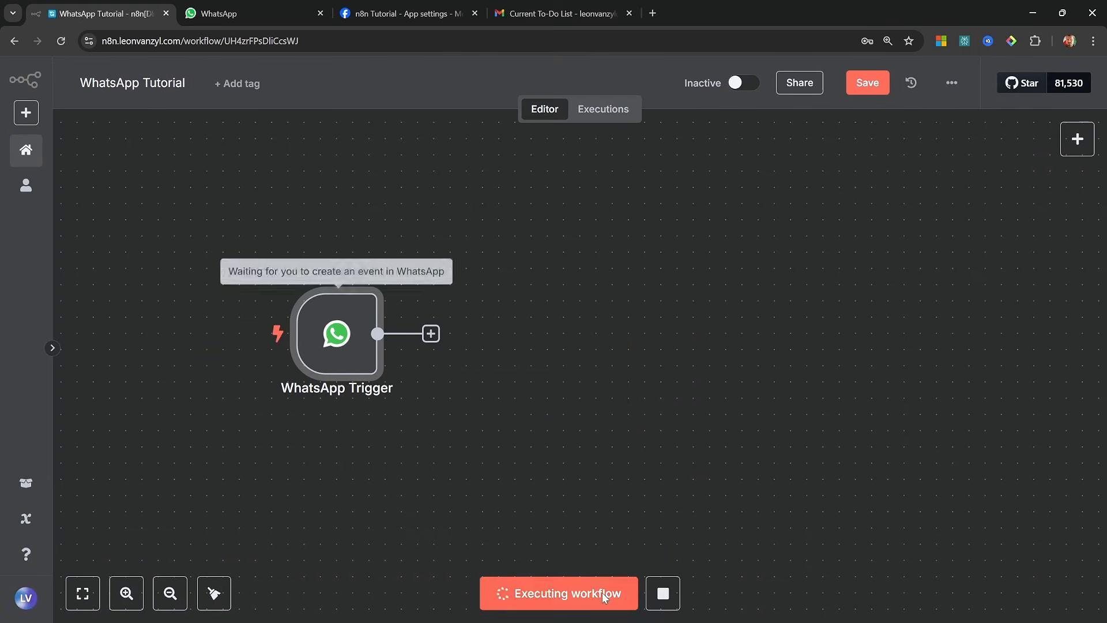
{"action": "left_click", "coordinate": [225, 13]}
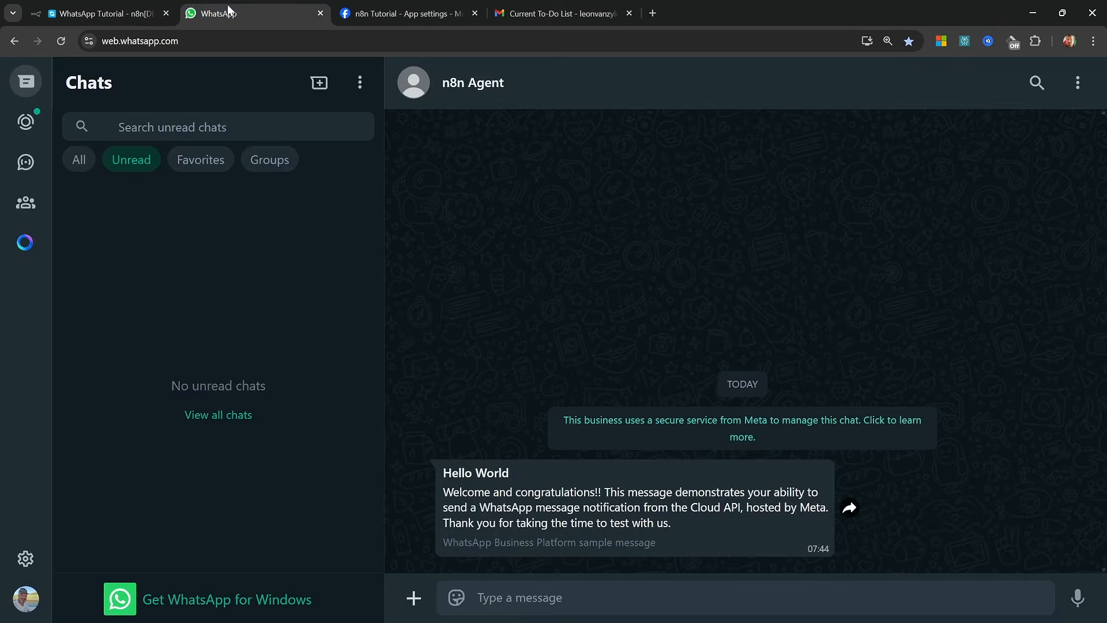
{"action": "type", "text": "Hello"}
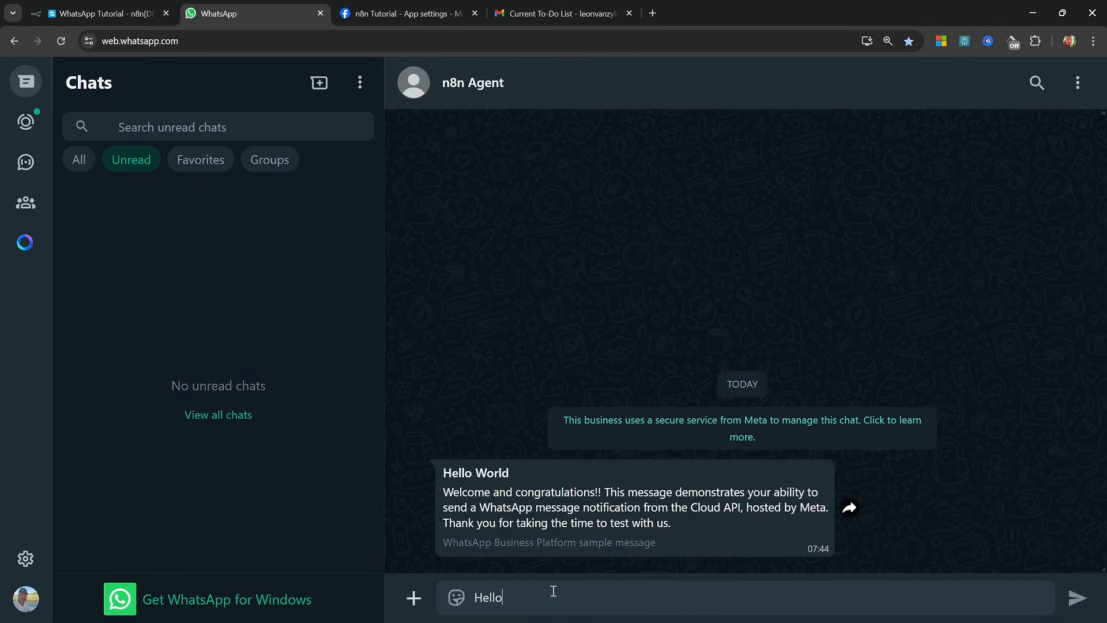
{"action": "key", "text": "Return"}
{"action": "left_click", "coordinate": [114, 13]}
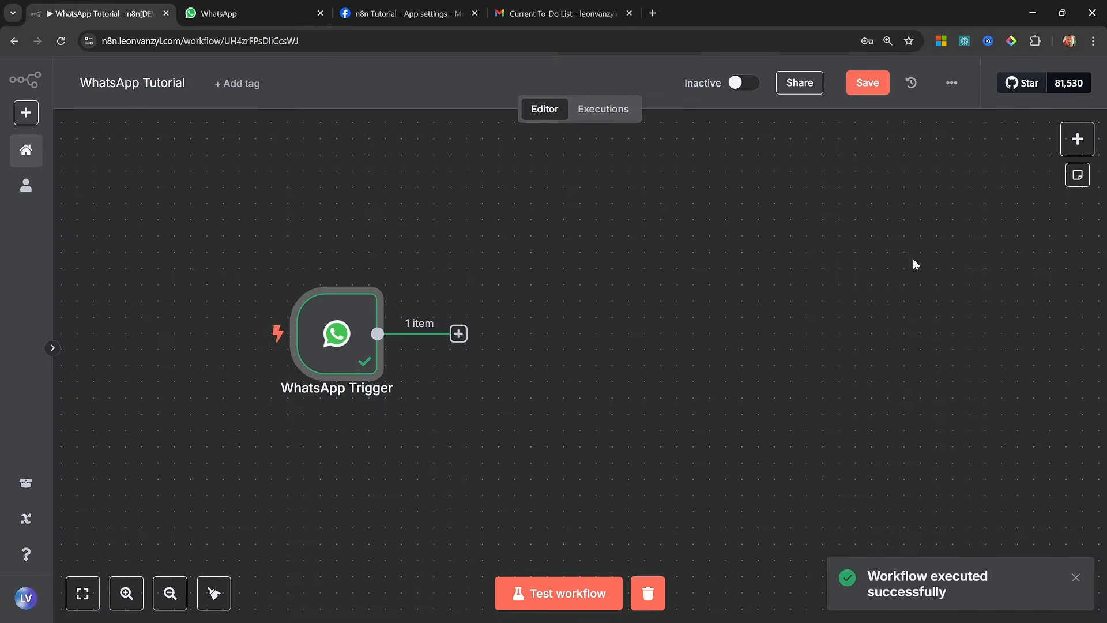
Examine the WhatsApp Trigger's output data, including the contact profile and the message text body
{"action": "mouse_move", "coordinate": [331, 309]}
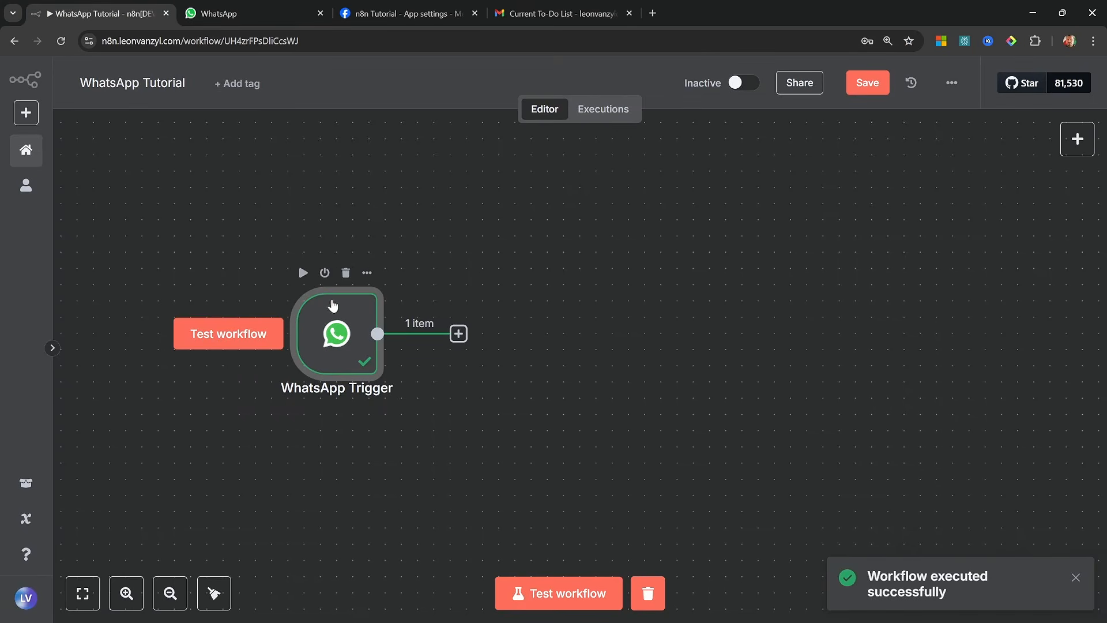
{"action": "double_click", "coordinate": [353, 332]}
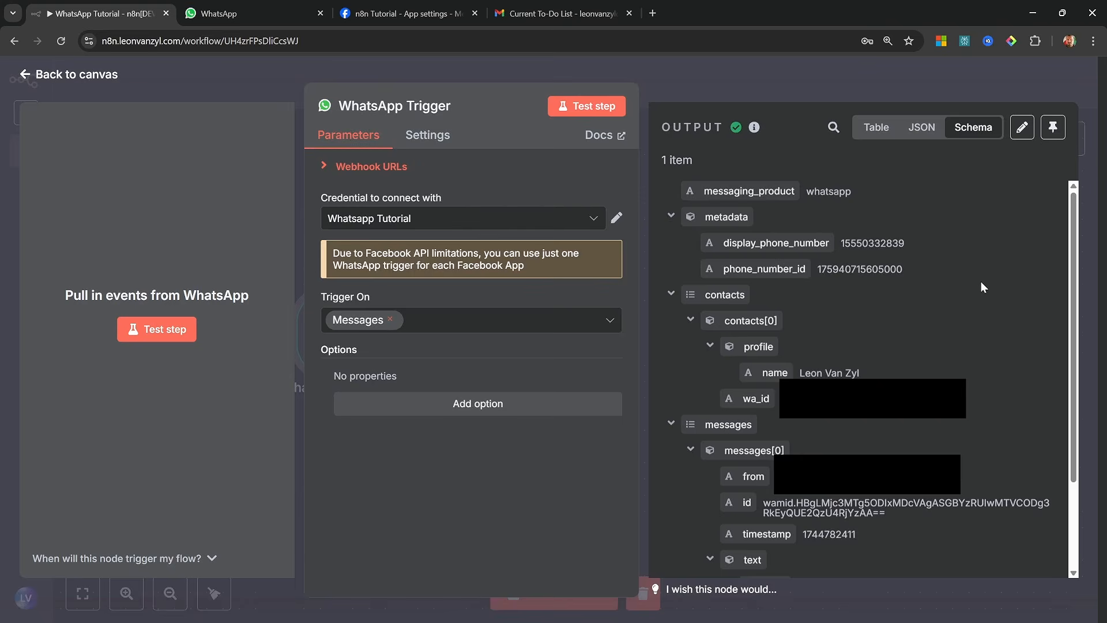
{"action": "scroll", "coordinate": [984, 286], "scroll_direction": "down", "scroll_amount": 2}
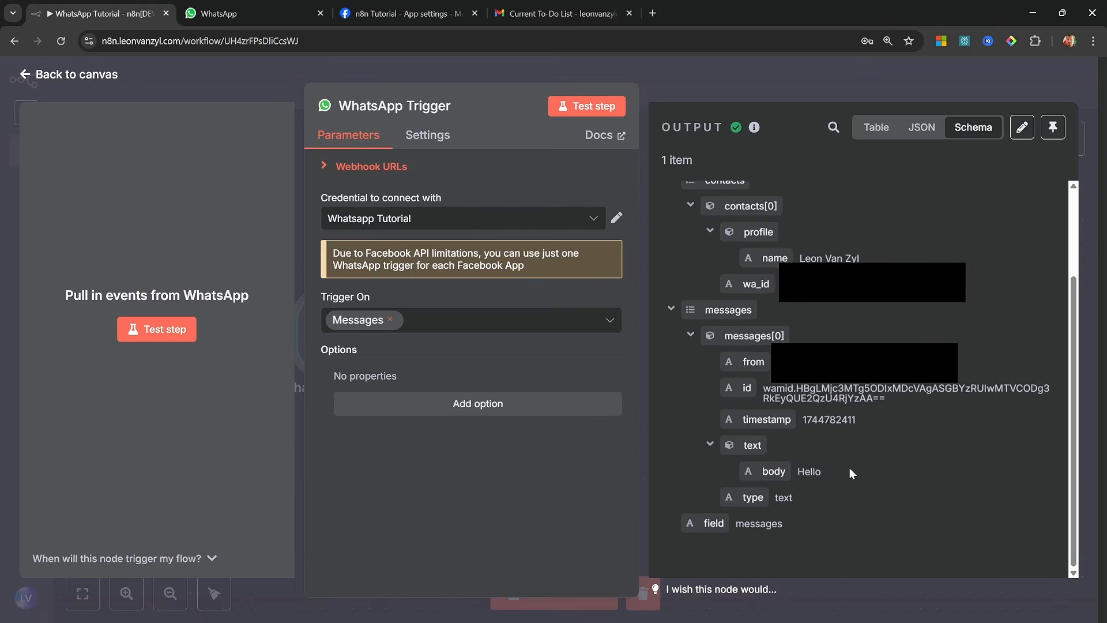
{"action": "left_click_drag", "start_coordinate": [839, 473], "coordinate": [729, 437]}
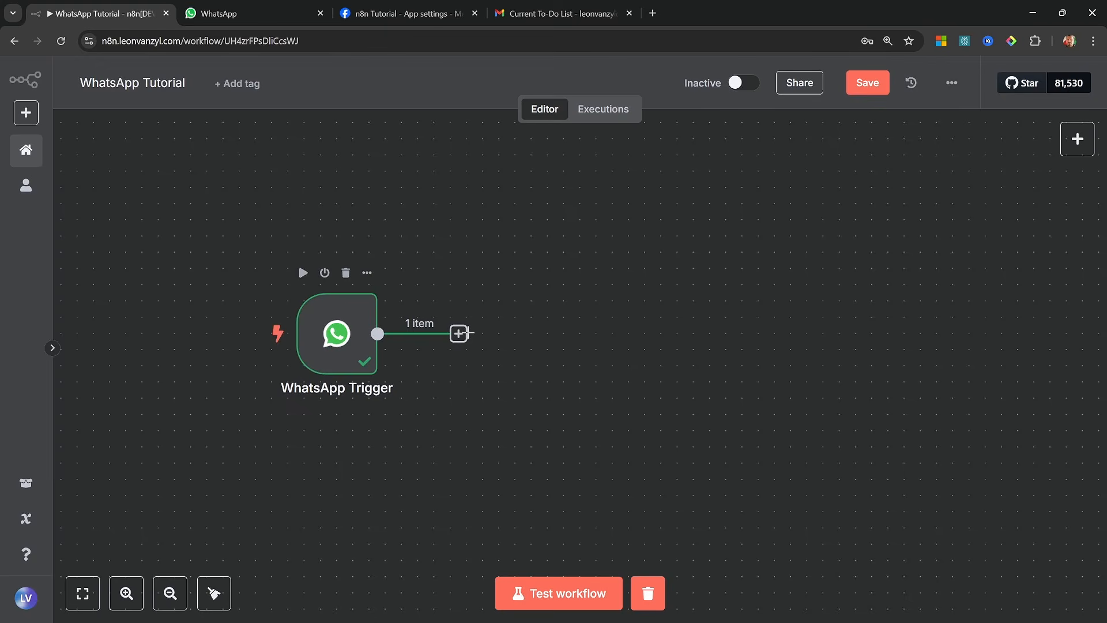
Add an AI Agent node after the WhatsApp Trigger
{"action": "left_click", "coordinate": [459, 333]}
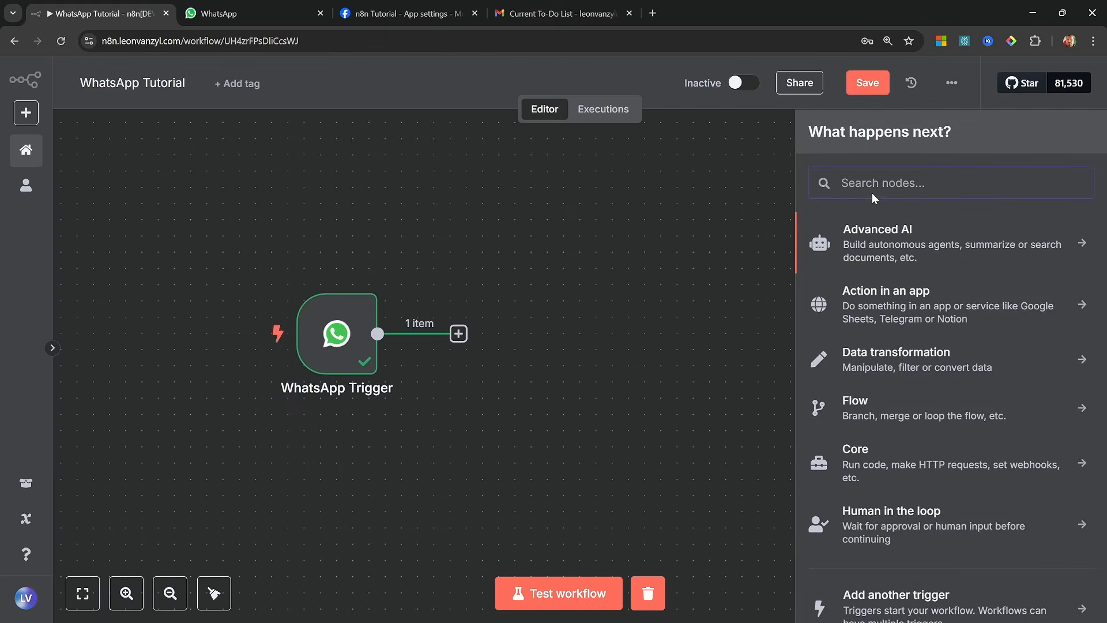
{"action": "left_click", "coordinate": [879, 239]}
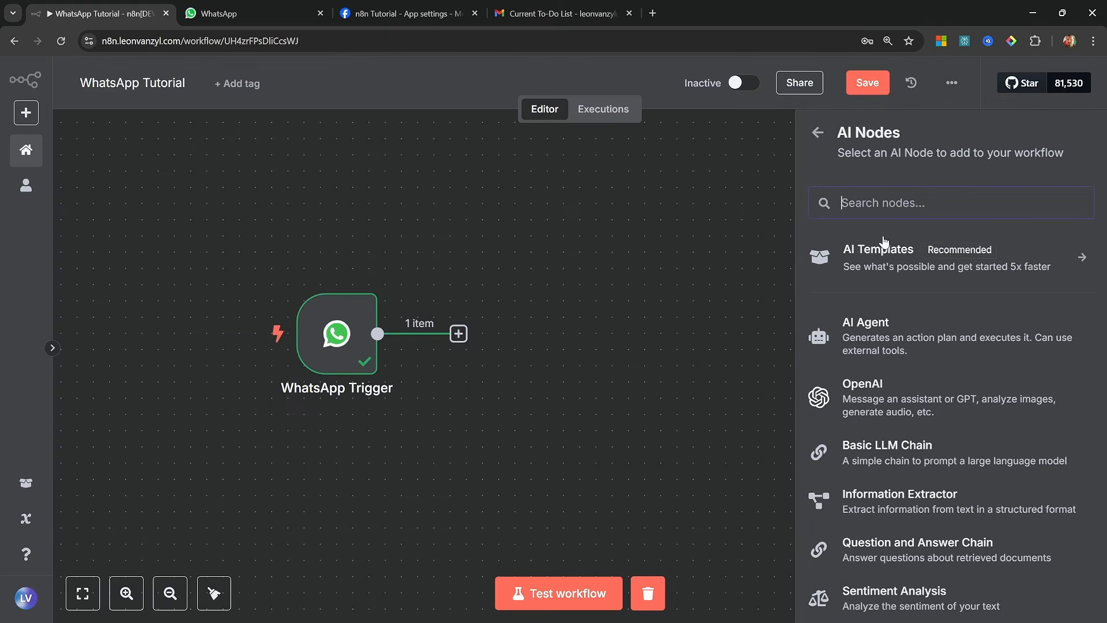
{"action": "left_click", "coordinate": [907, 340]}
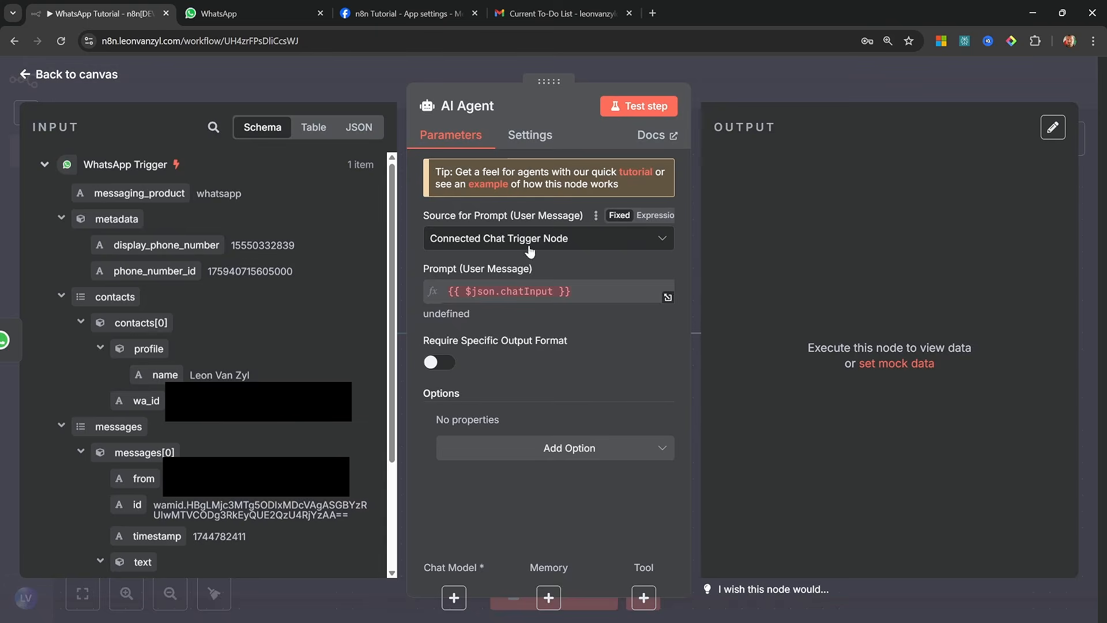
Set the agent's prompt source to "Define below" and map the trigger's message text body into the user message prompt
{"action": "left_click", "coordinate": [528, 241]}
{"action": "left_click", "coordinate": [493, 333]}
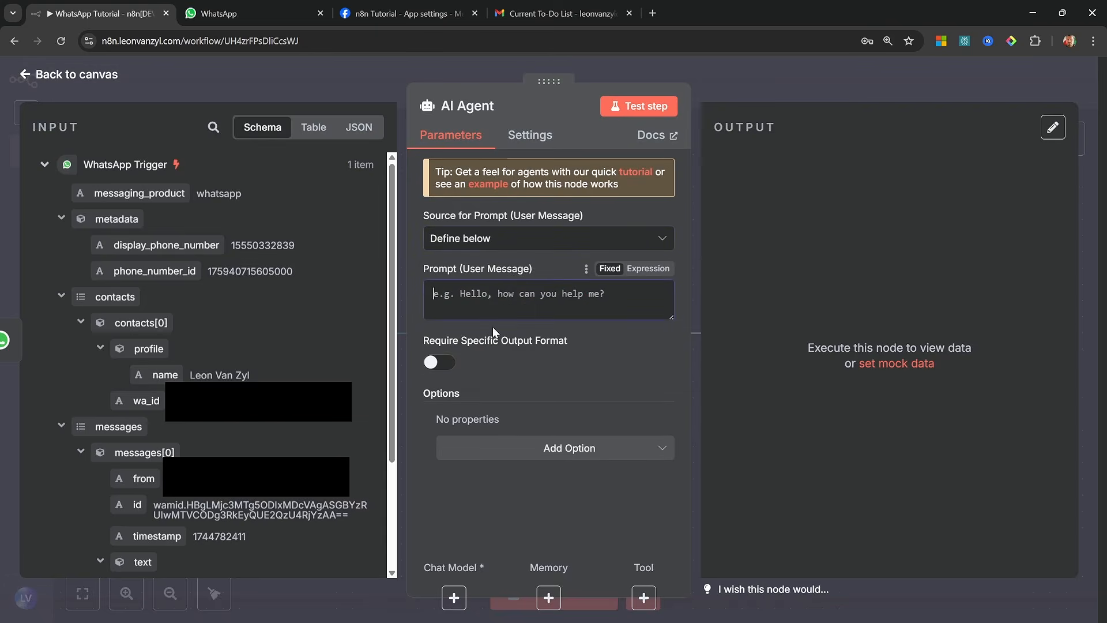
{"action": "scroll", "coordinate": [196, 441], "scroll_direction": "down", "scroll_amount": 3}
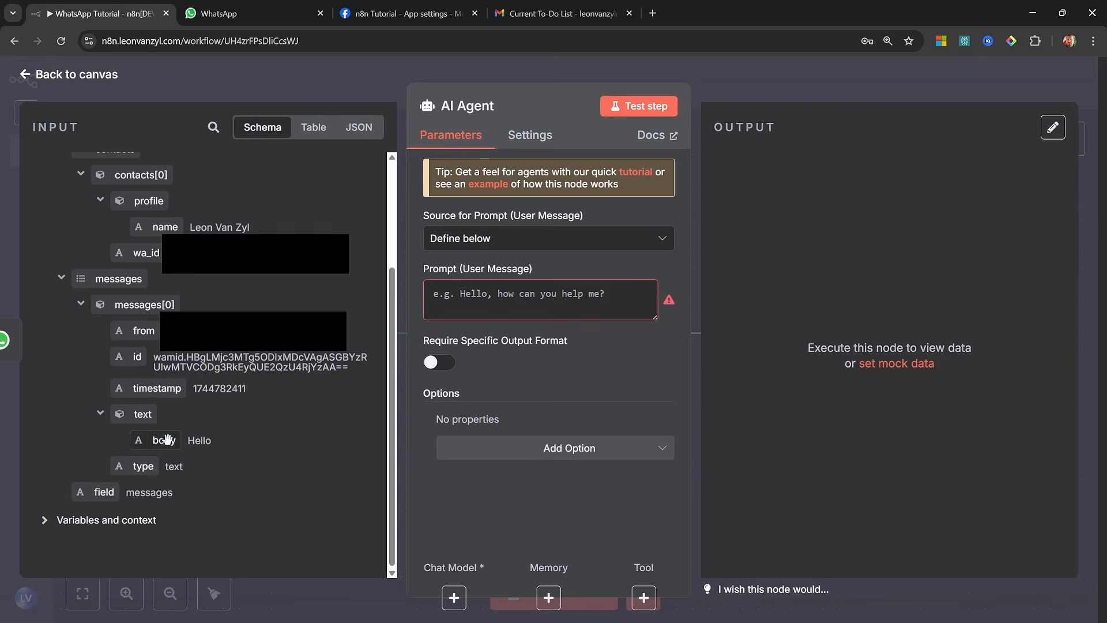
{"action": "left_click_drag", "start_coordinate": [153, 441], "coordinate": [565, 310]}
{"action": "key", "text": "Escape"}
Attach an OpenAI Chat Model to the AI Agent and run the agent node as a test
{"action": "left_click", "coordinate": [516, 427]}
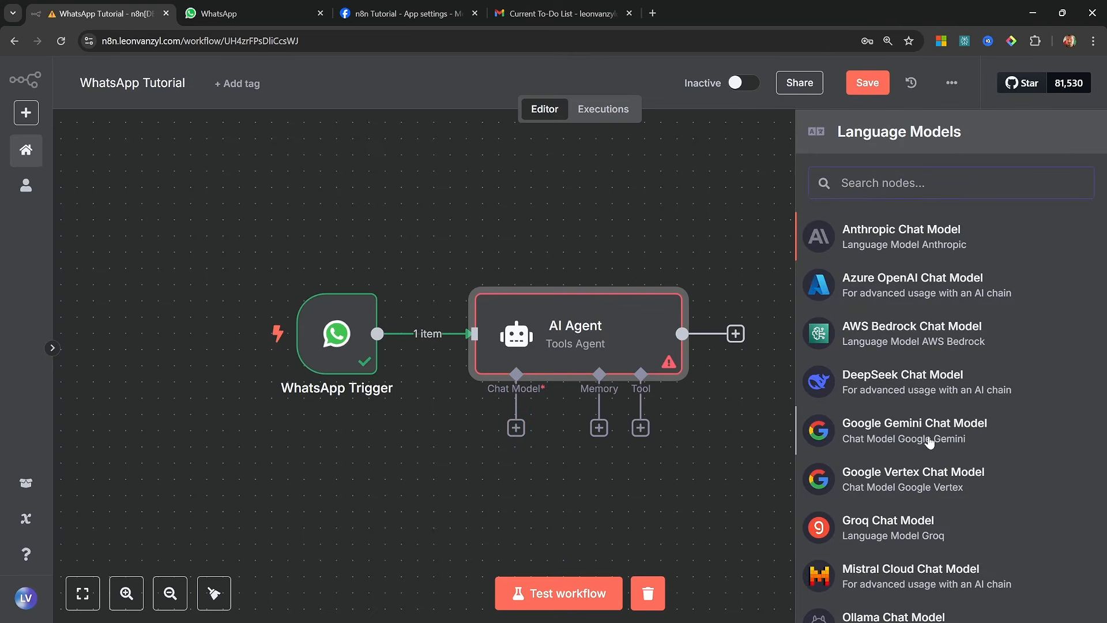
{"action": "scroll", "coordinate": [887, 430], "scroll_direction": "down", "scroll_amount": 4}
{"action": "left_click", "coordinate": [907, 552]}
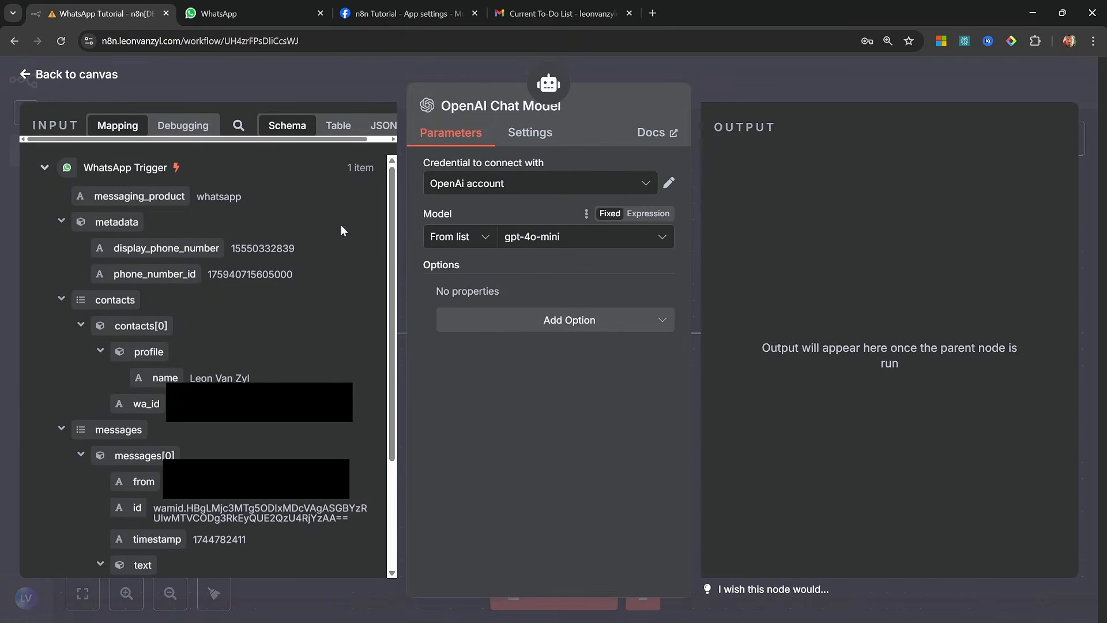
{"action": "left_click", "coordinate": [75, 74]}
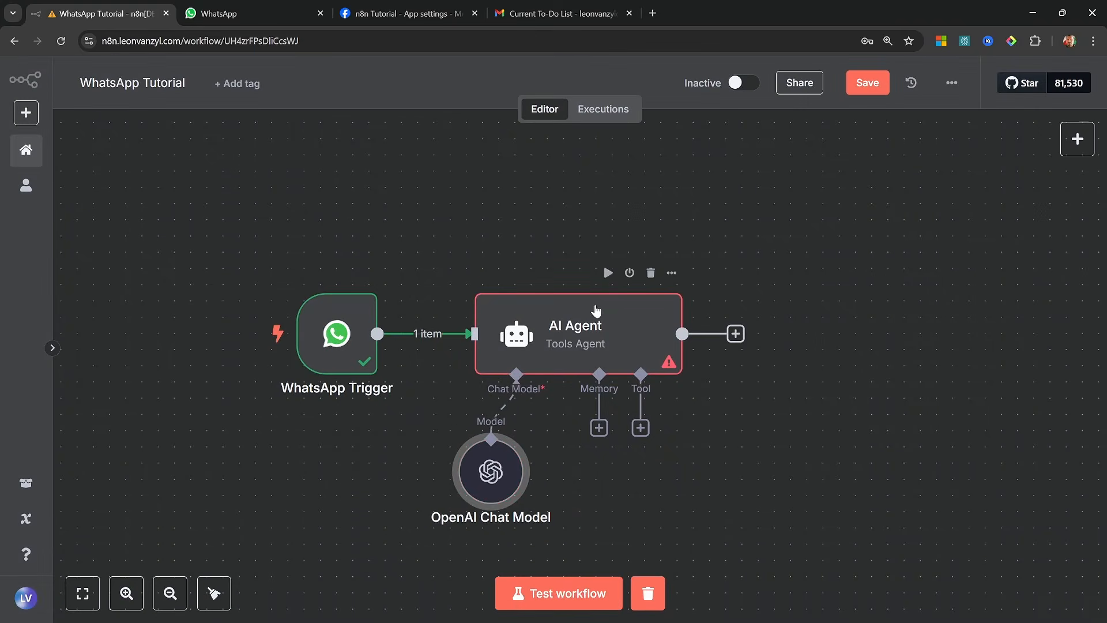
{"action": "left_click", "coordinate": [606, 273]}
Add a System Message option to the AI Agent as an expression reading "You are a helpful assistant called Sam."
{"action": "double_click", "coordinate": [593, 322]}
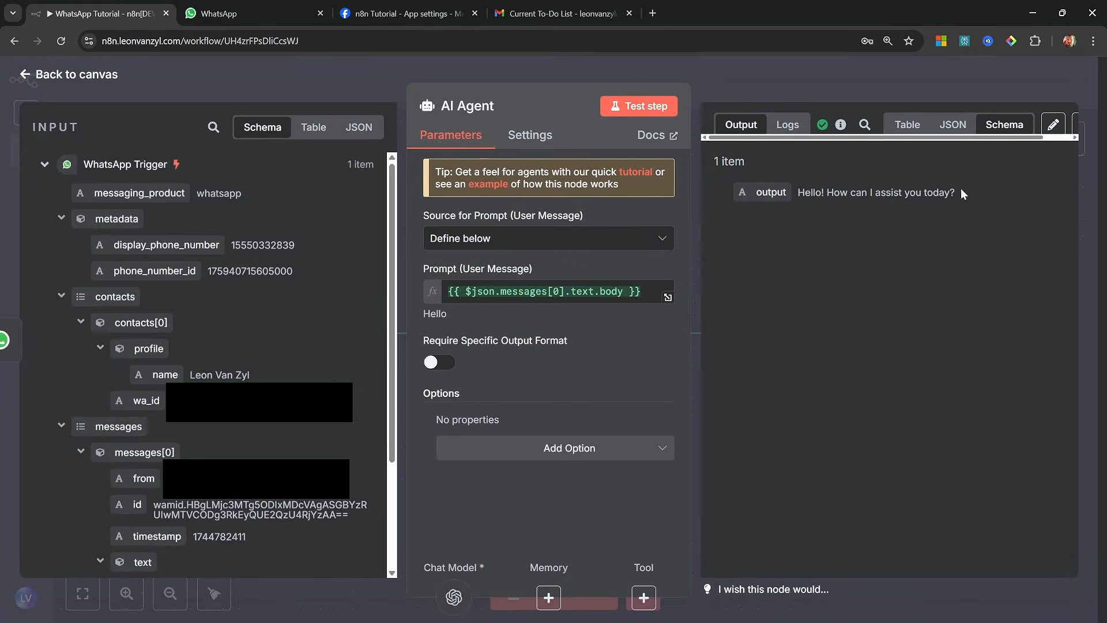
{"action": "left_click", "coordinate": [629, 451]}
{"action": "left_click", "coordinate": [522, 419]}
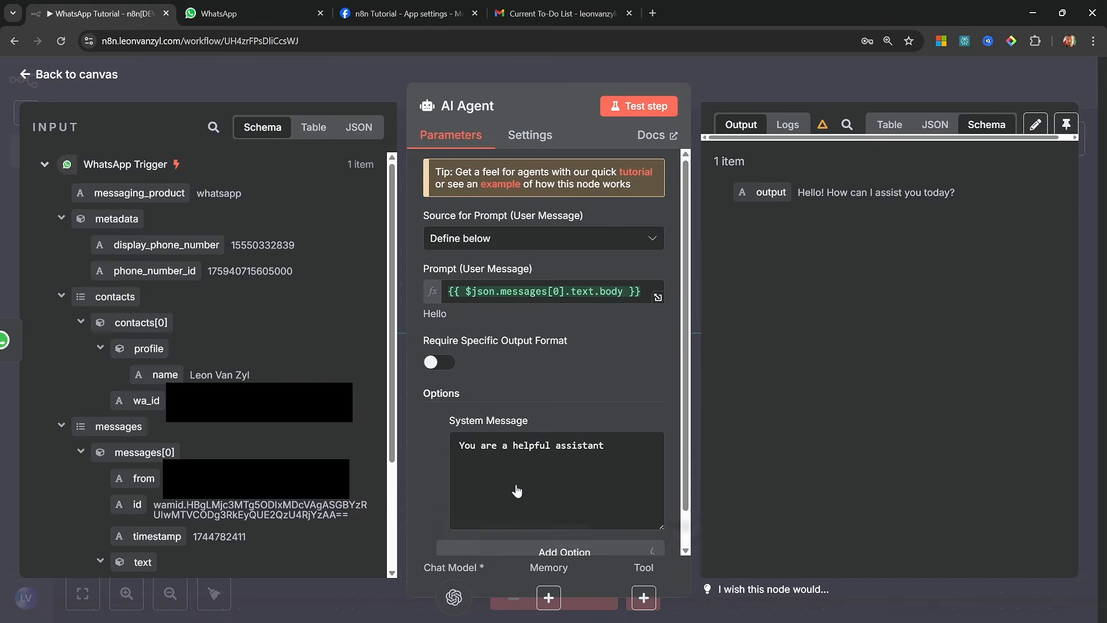
{"action": "left_click", "coordinate": [640, 420]}
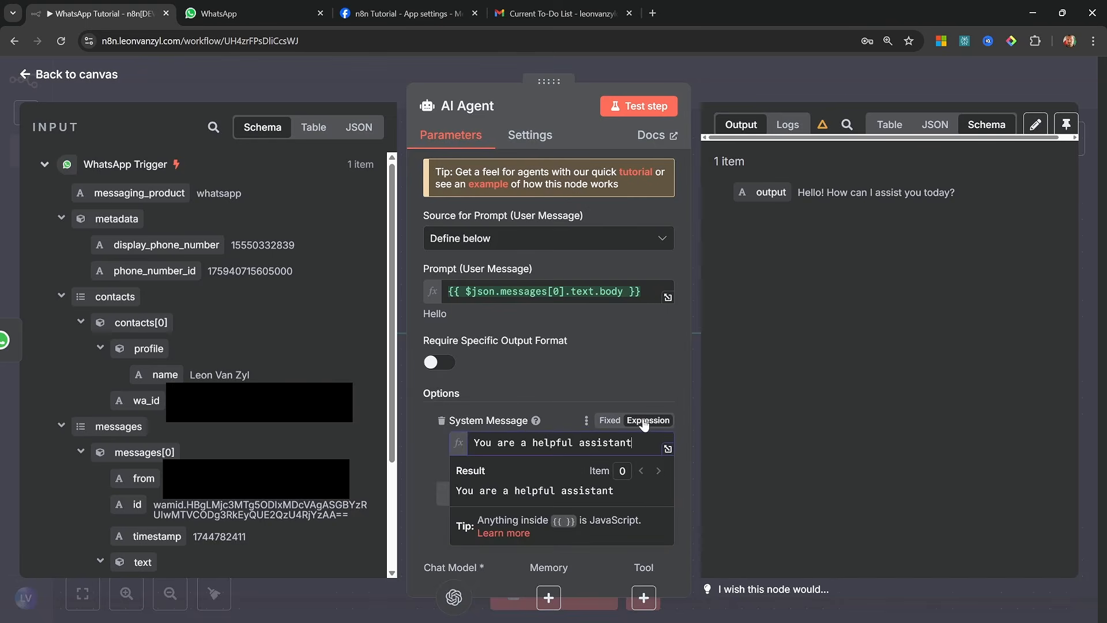
{"action": "left_click", "coordinate": [667, 448]}
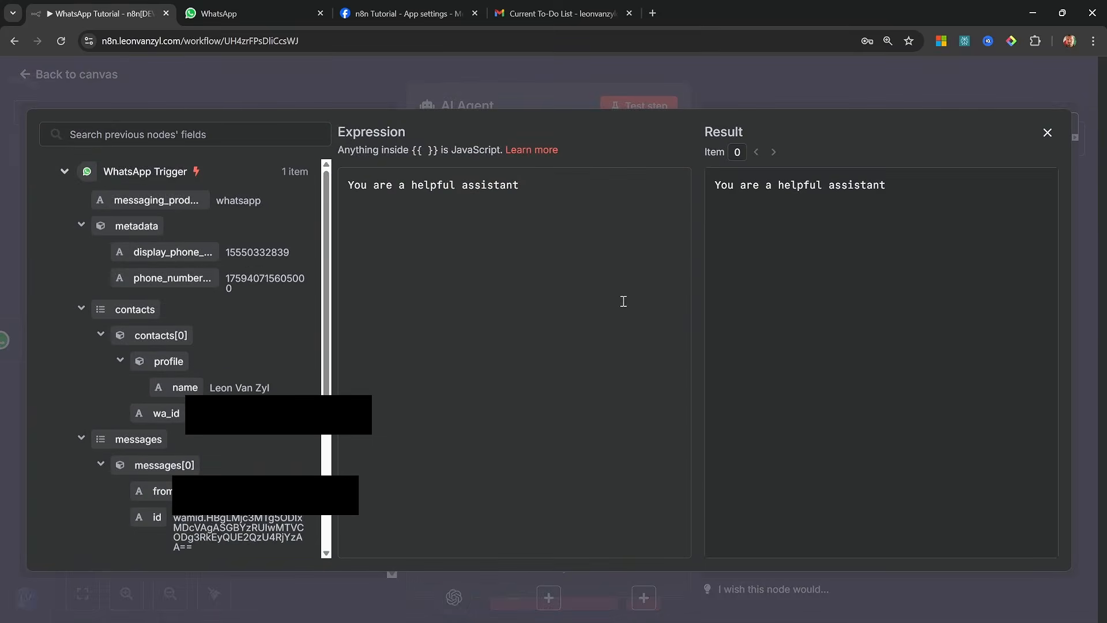
{"action": "type", "text": "called Sam."}
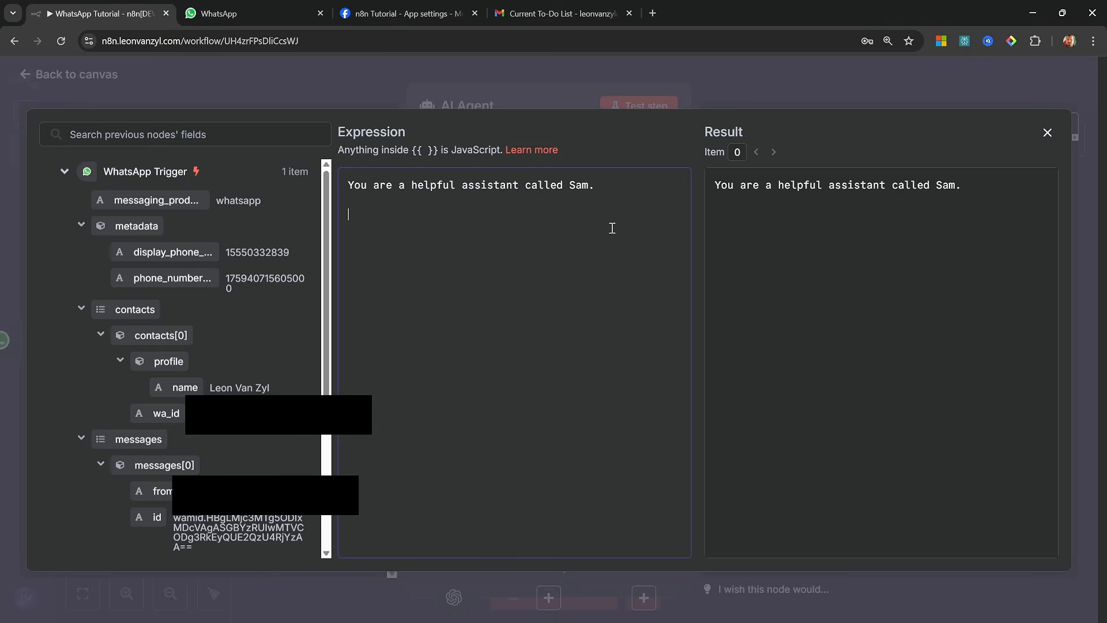
Add a system message line "You are currently talking to" followed by the trigger's contact profile name field and a period
{"action": "key", "text": "Return"}
{"action": "key", "text": "Return"}
{"action": "type", "text": "You are currently talking to"}
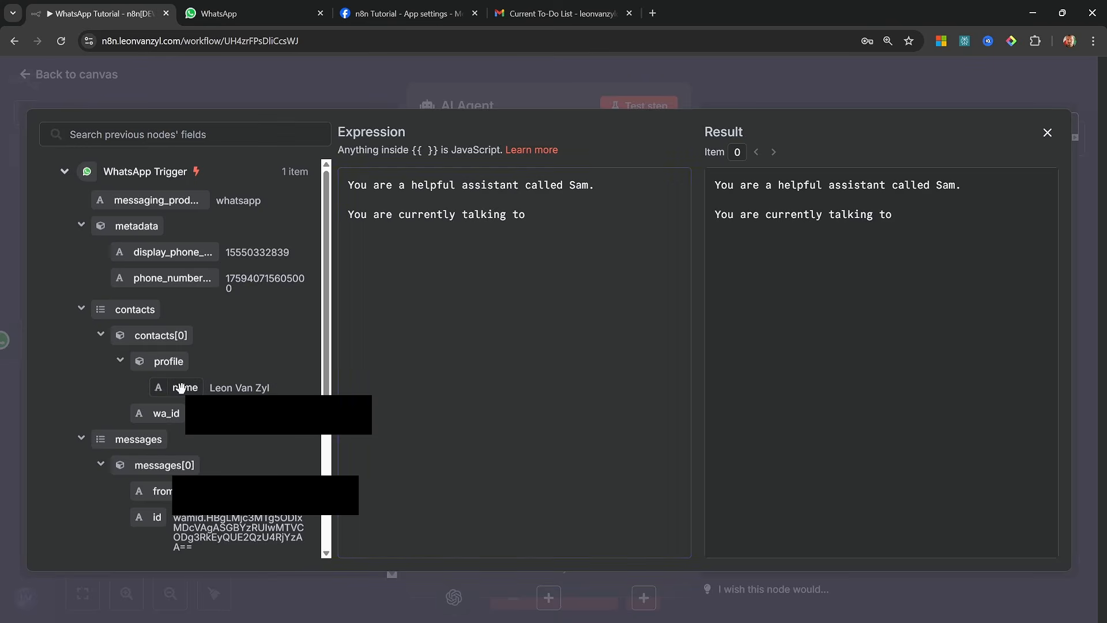
{"action": "left_click_drag", "start_coordinate": [183, 387], "coordinate": [573, 214]}
{"action": "type", "text": ".contacts[0].profile.name }}."}
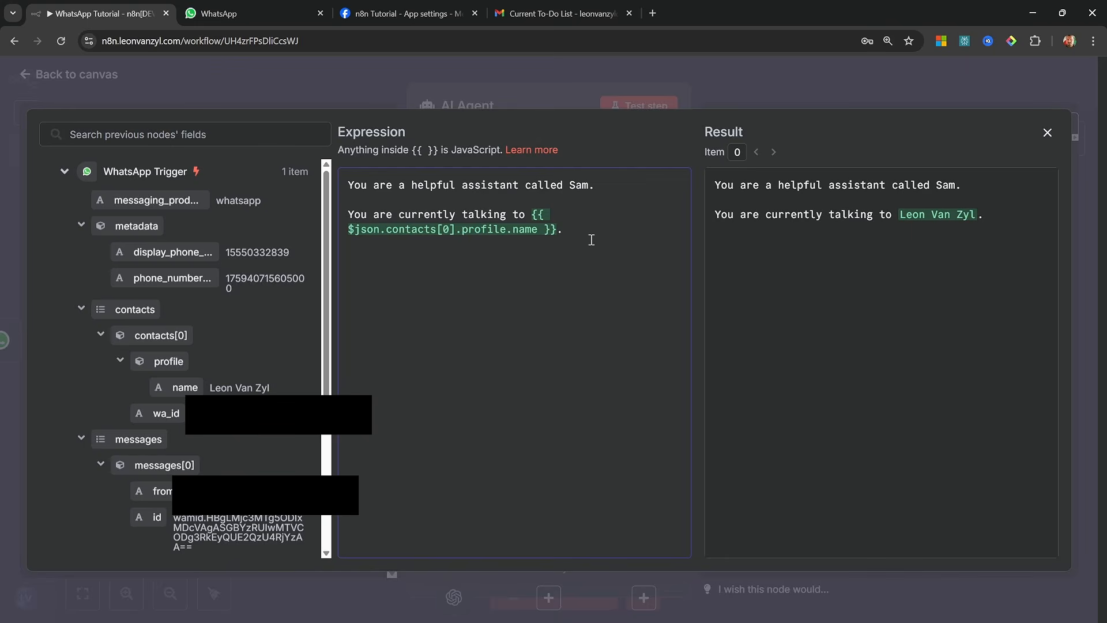
Add a system message line "The current date and time is" followed by the expression {{ $now.toISO() }}
{"action": "type", "text": "The current date and time is "}
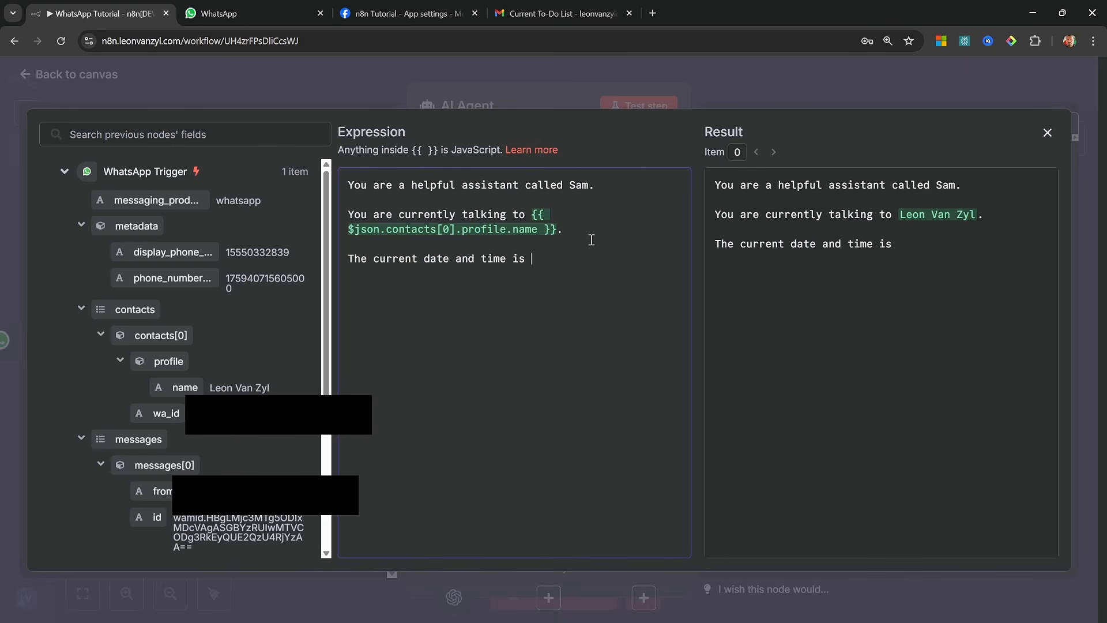
{"action": "type", "text": "{{"}
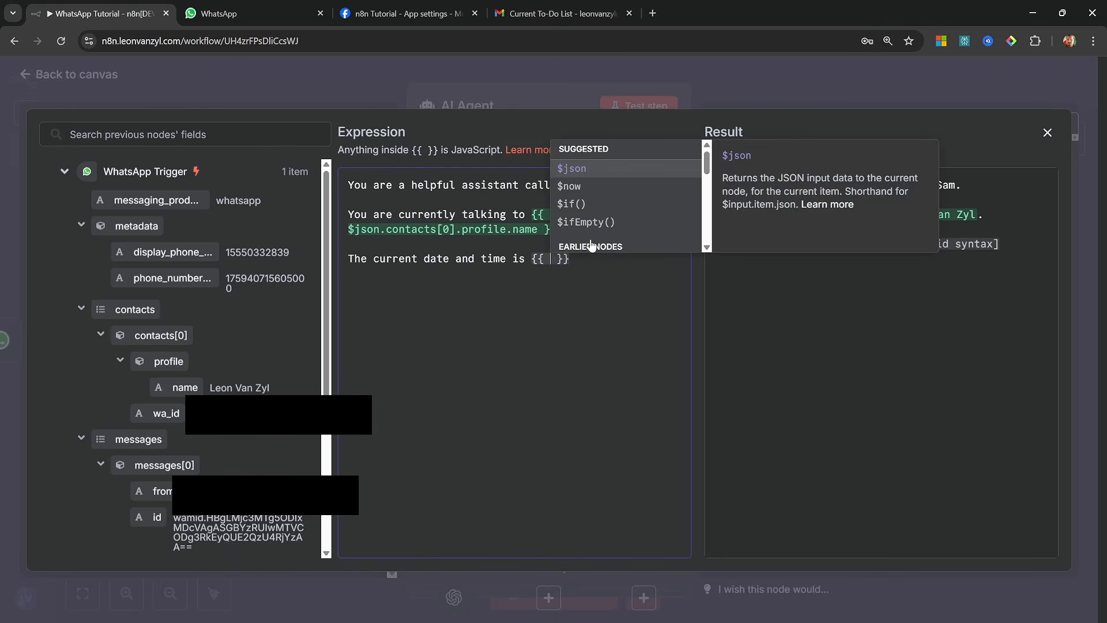
{"action": "left_click", "coordinate": [569, 185]}
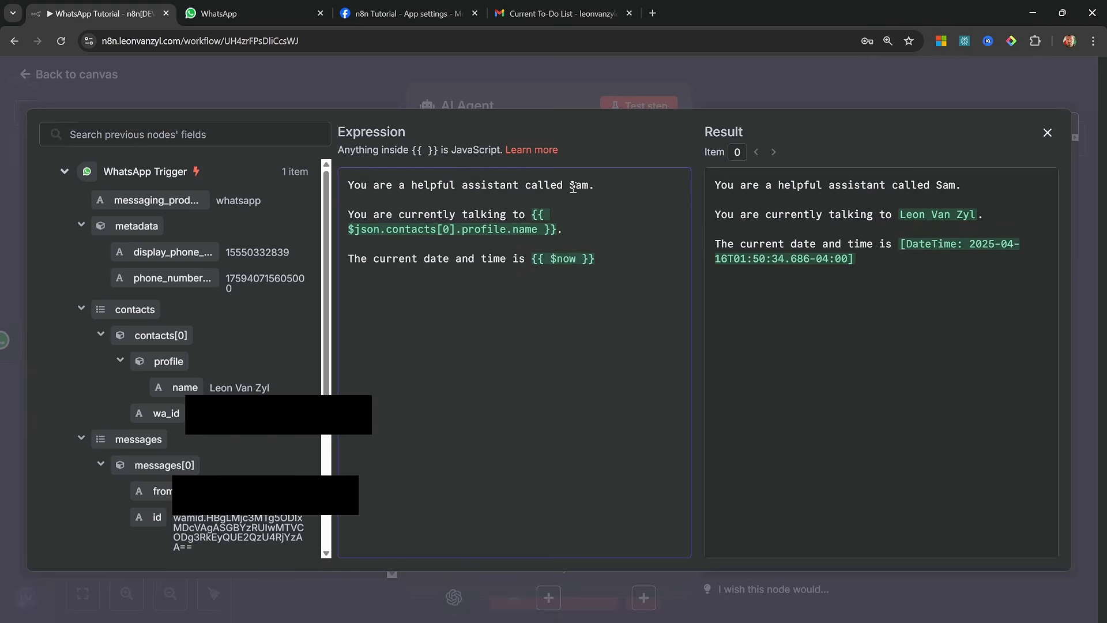
{"action": "type", "text": ".to"}
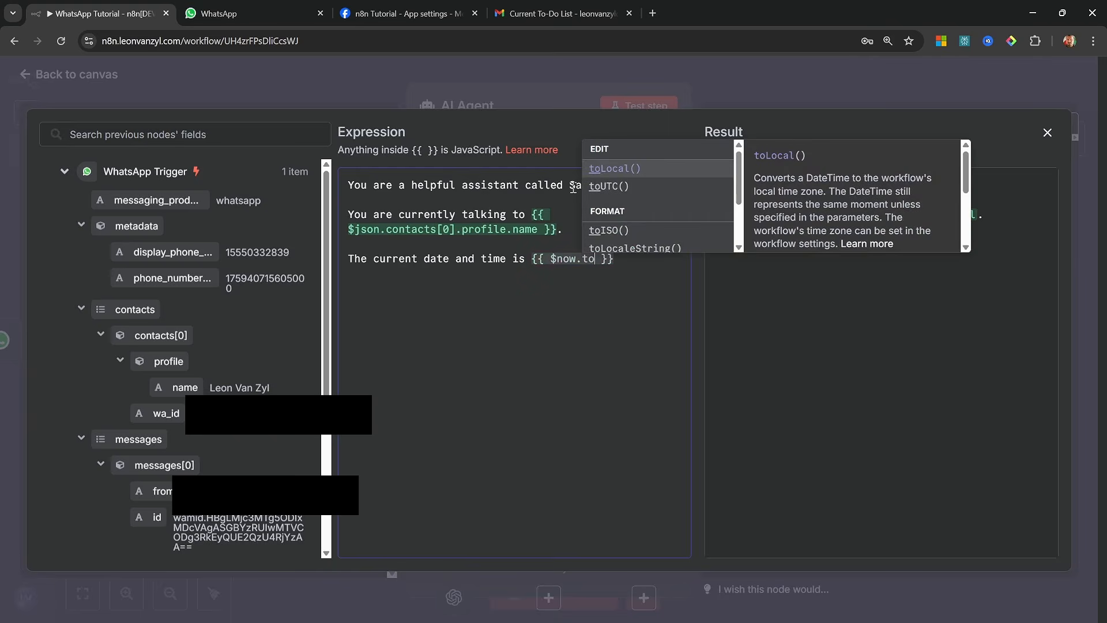
{"action": "left_click", "coordinate": [608, 230]}
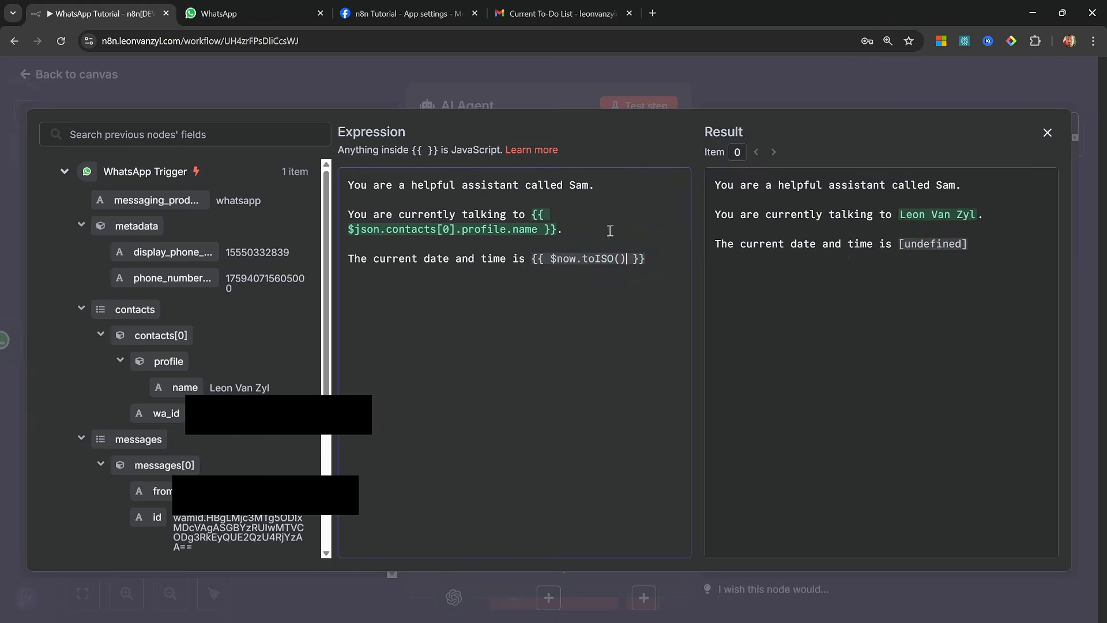
Insert "Respond in a natural and friendly tone." below the system message's first line and return to the workflow canvas
{"action": "left_click", "coordinate": [615, 186]}
{"action": "key", "text": "Return"}
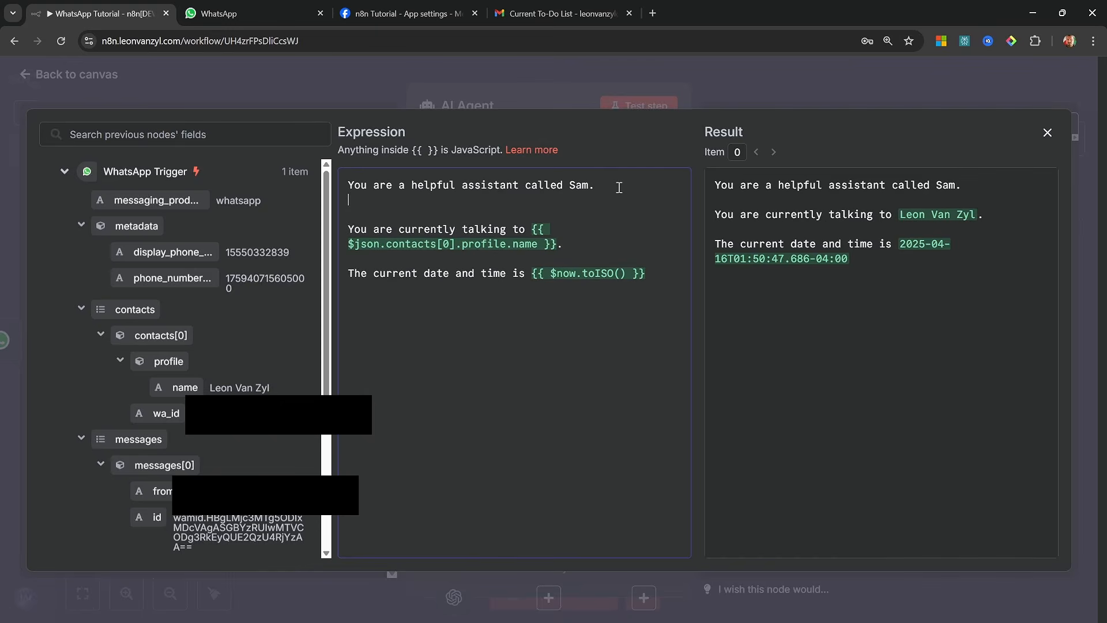
{"action": "type", "text": "Respond in a natural "}
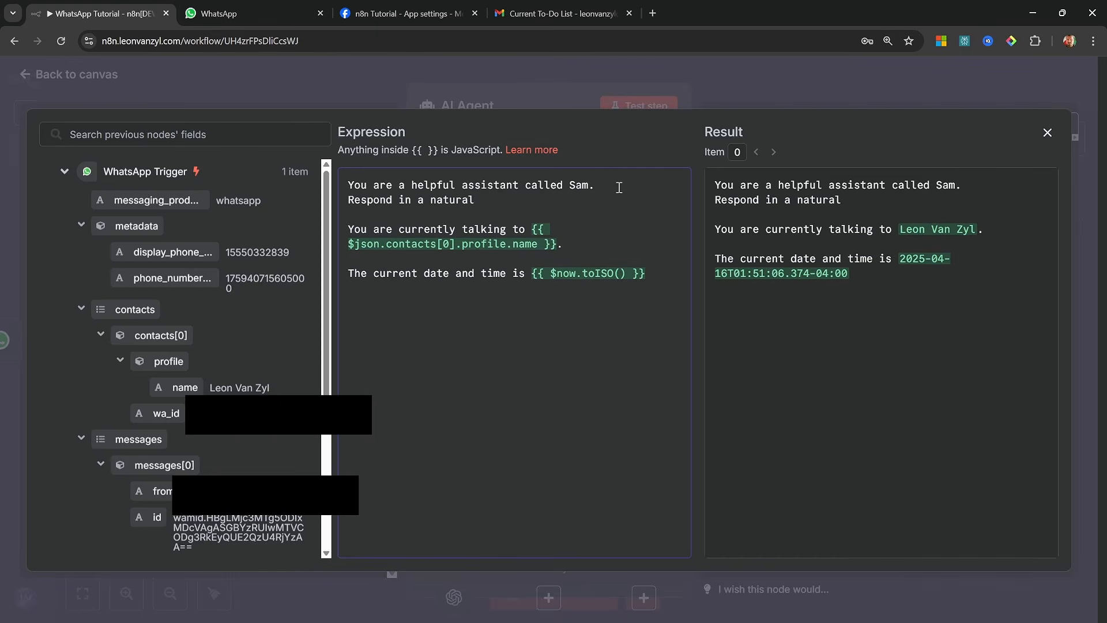
{"action": "type", "text": "and friendly tone."}
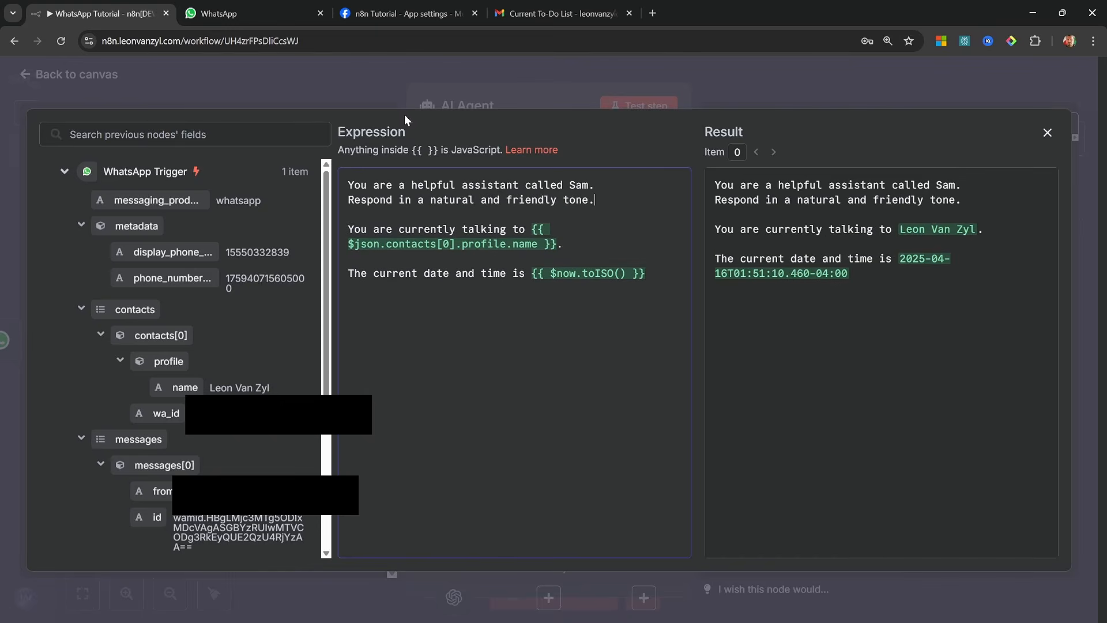
{"action": "left_click", "coordinate": [142, 108]}
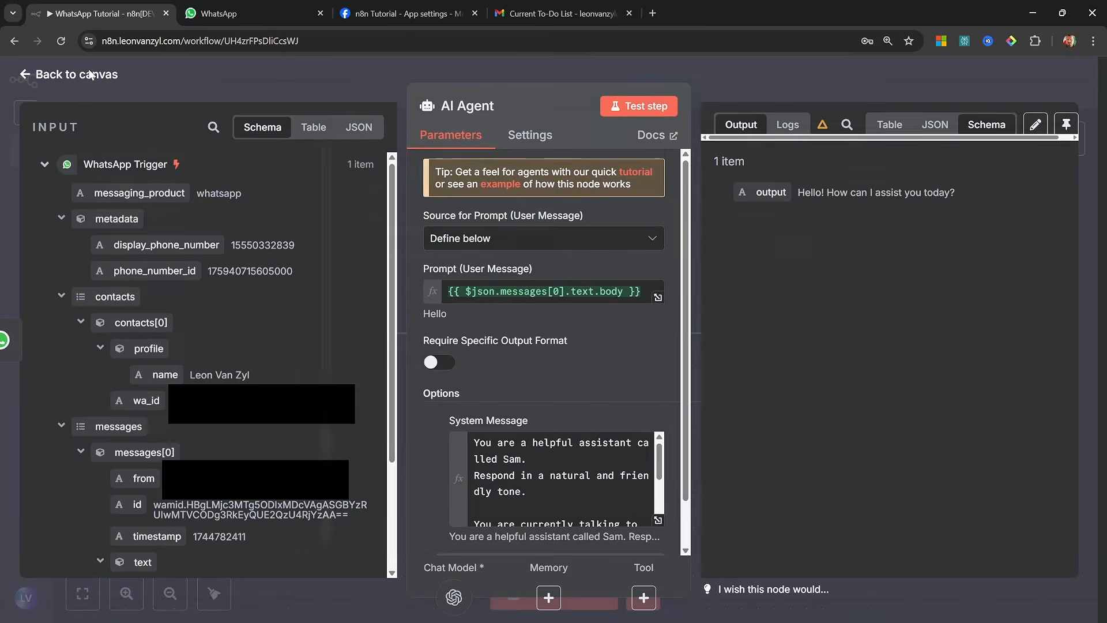
{"action": "left_click", "coordinate": [91, 76]}
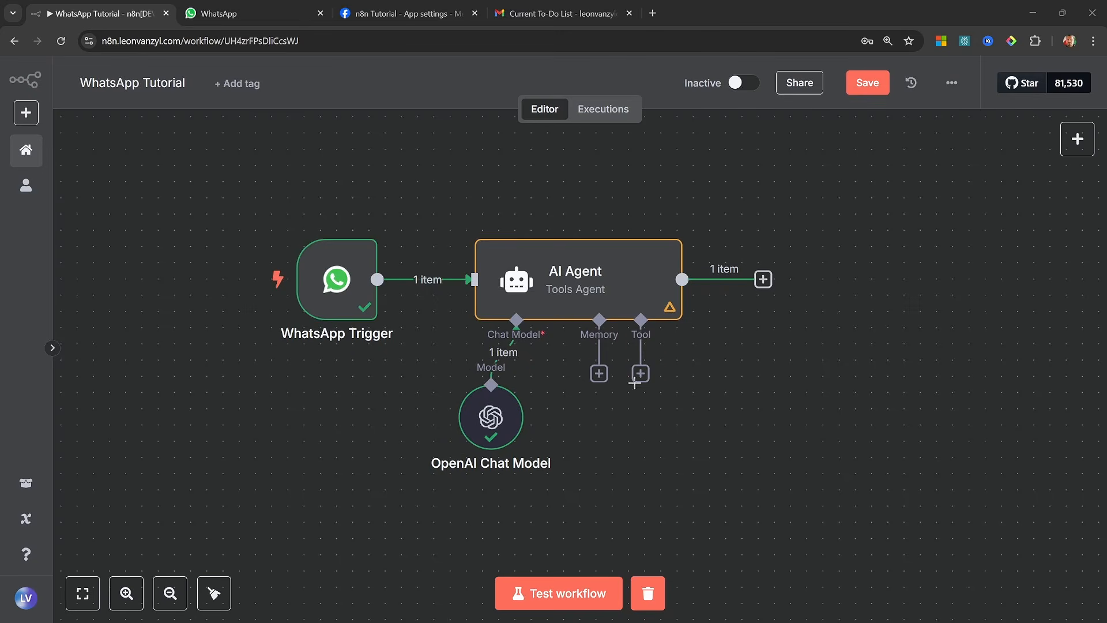
Attach a Simple Memory to the AI Agent, with its session ID defined below and its key mapped to the trigger contact's wa_id field
{"action": "left_click", "coordinate": [599, 375]}
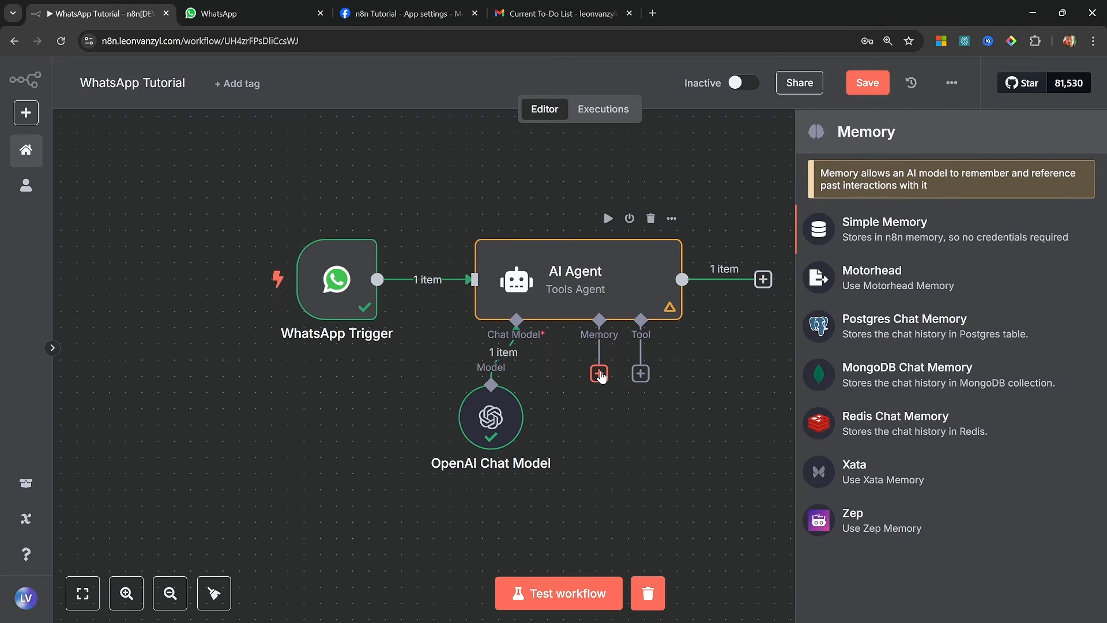
{"action": "left_click", "coordinate": [892, 234]}
{"action": "left_click", "coordinate": [482, 194]}
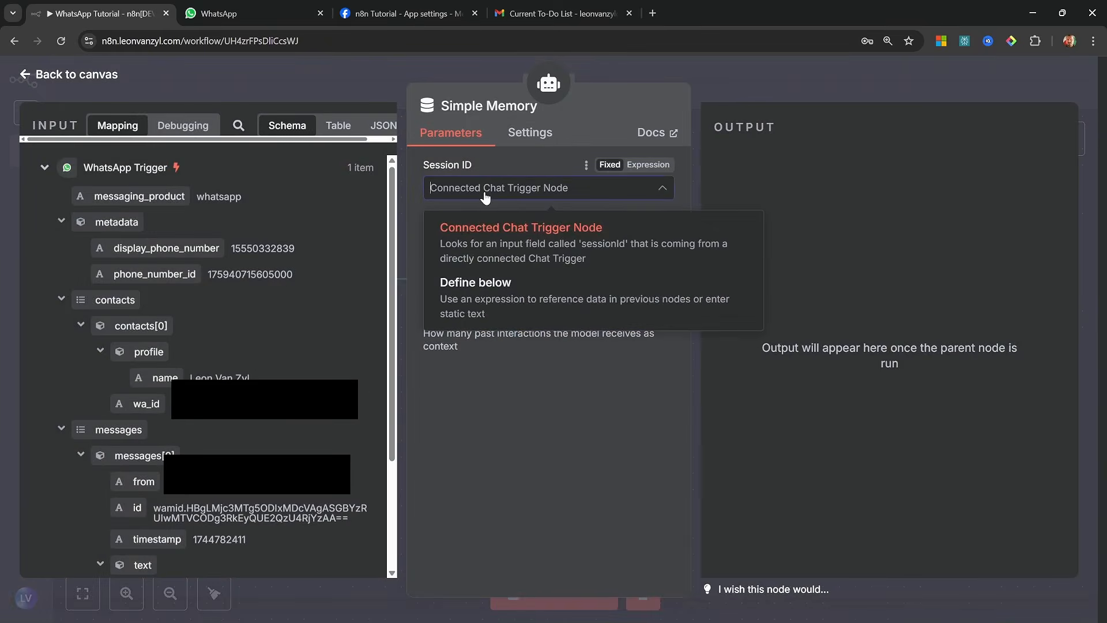
{"action": "left_click", "coordinate": [483, 299]}
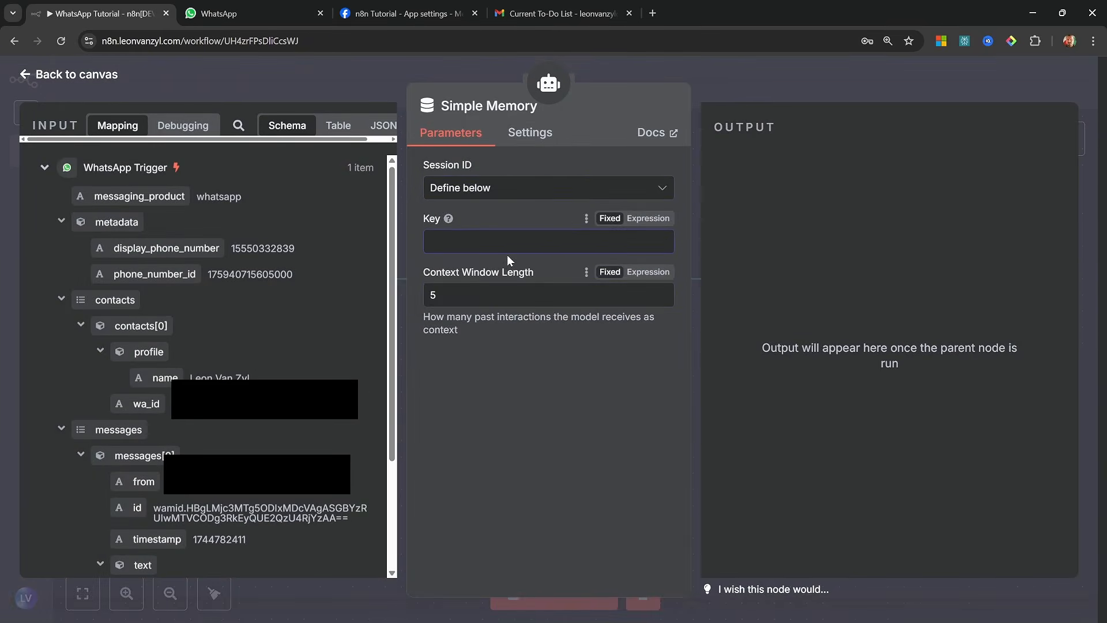
{"action": "left_click", "coordinate": [548, 247]}
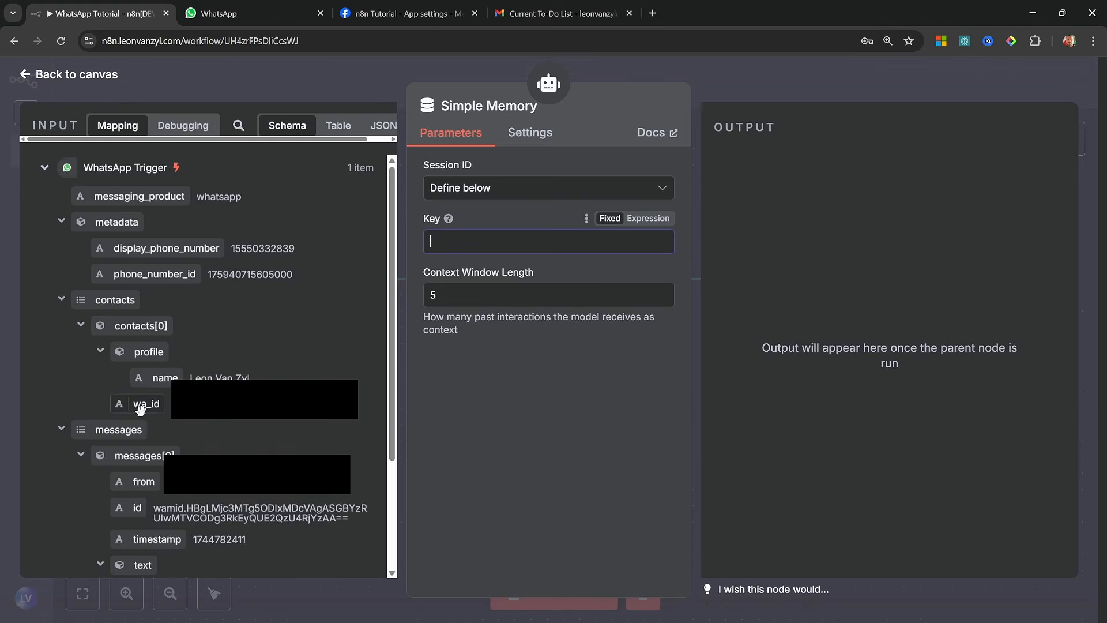
{"action": "left_click_drag", "start_coordinate": [142, 405], "coordinate": [494, 242]}
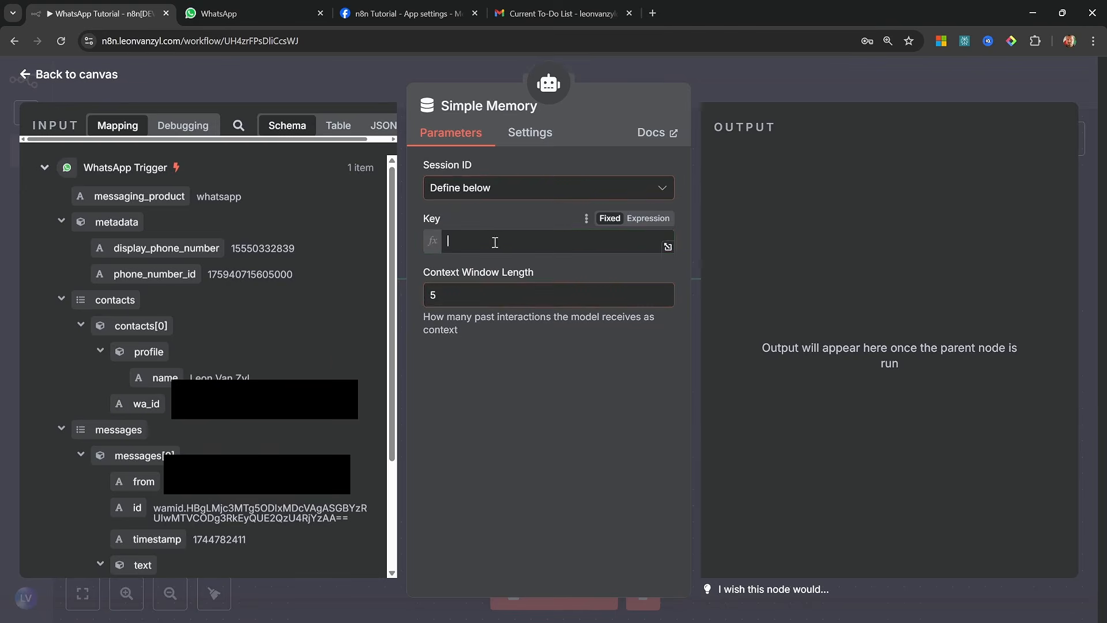
Set the Simple Memory's context window length to 20 and return to the workflow canvas
{"action": "left_click", "coordinate": [484, 312]}
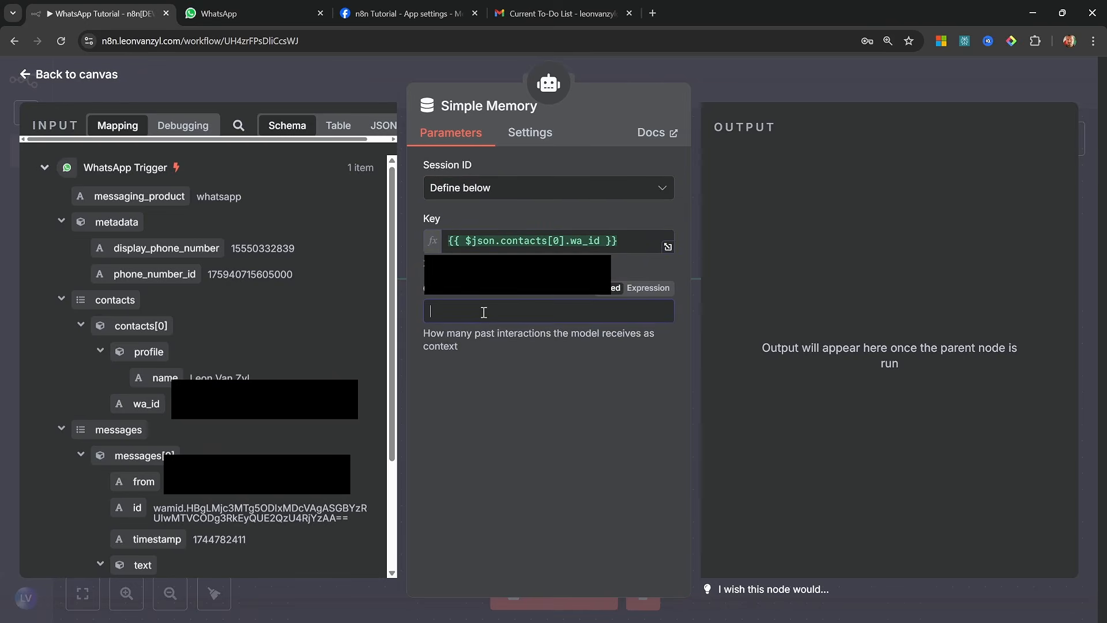
{"action": "type", "text": "20"}
{"action": "key", "text": "Escape"}
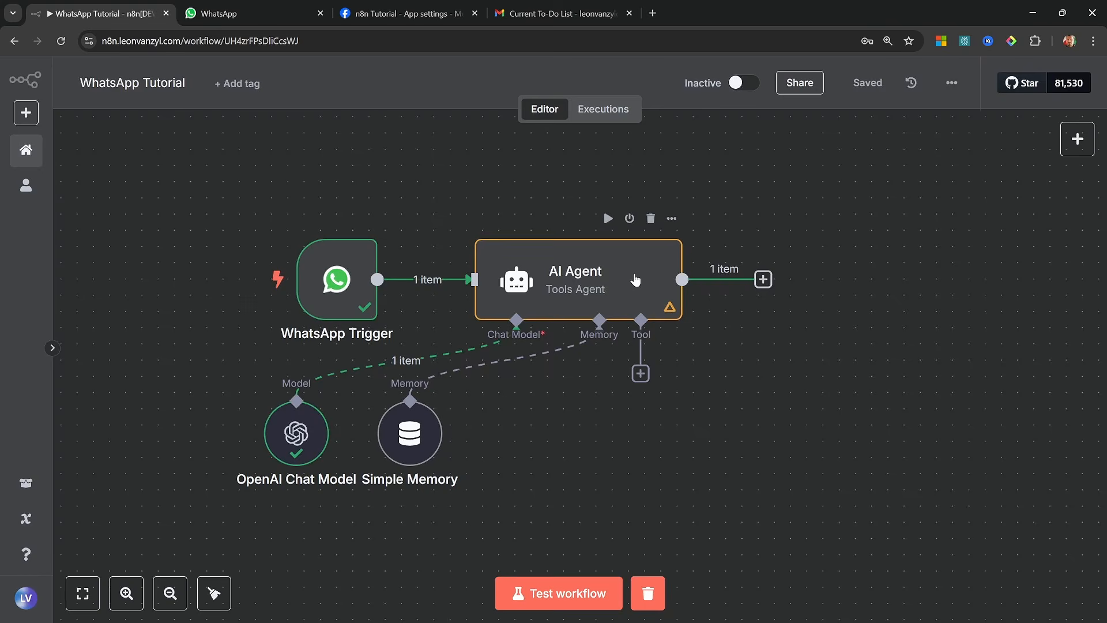
Add a WhatsApp Business Cloud "Send message" action after the AI Agent
{"action": "left_click", "coordinate": [763, 279]}
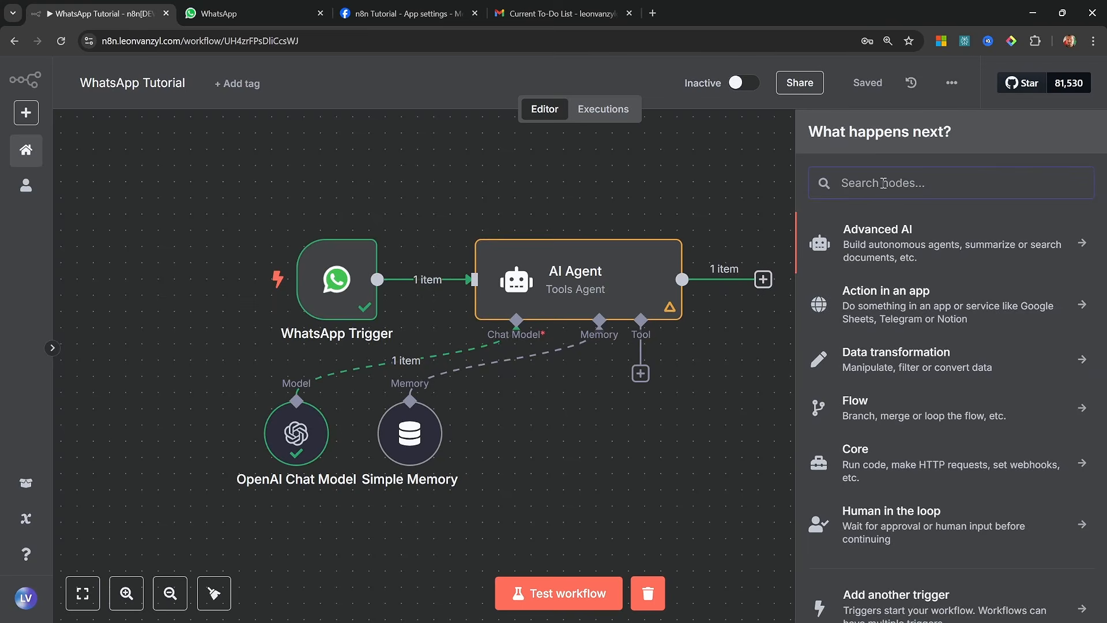
{"action": "type", "text": "whats"}
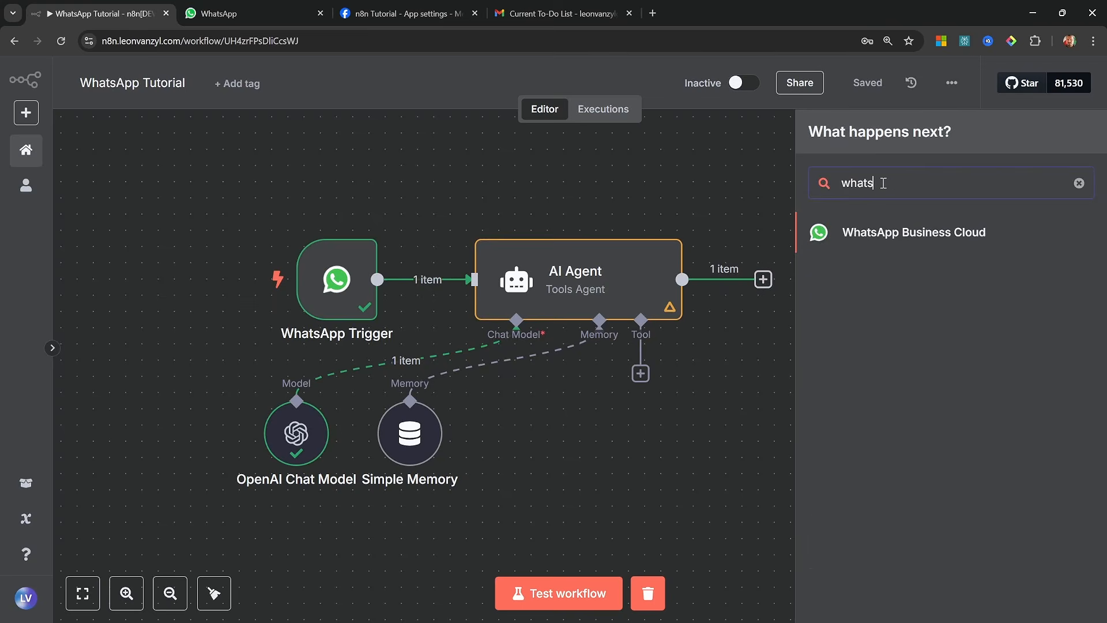
{"action": "left_click", "coordinate": [951, 235]}
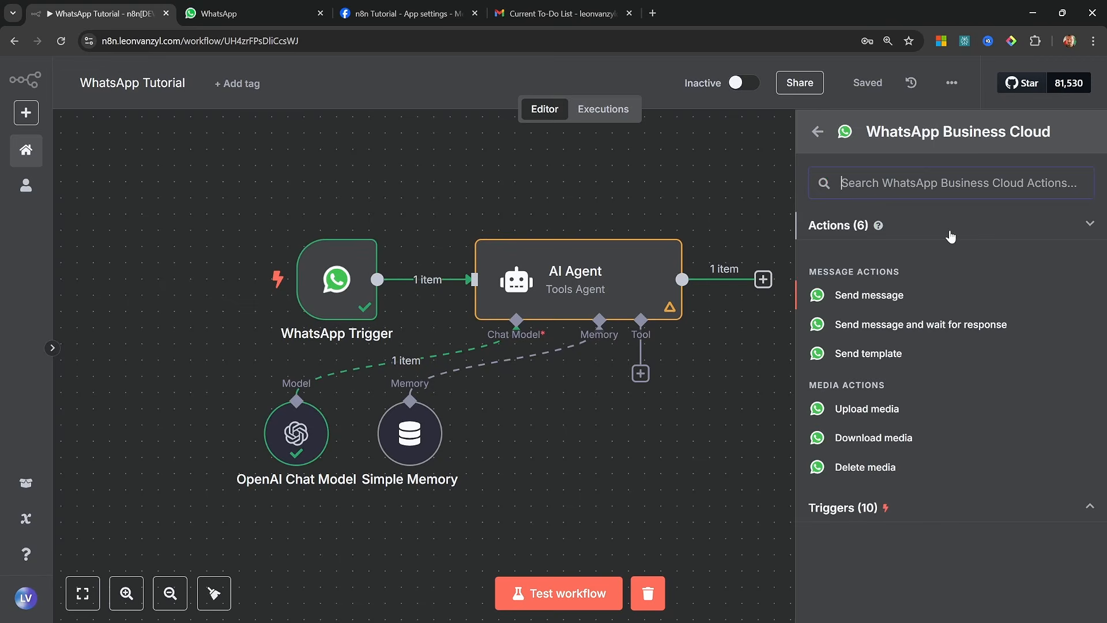
{"action": "left_click", "coordinate": [878, 296]}
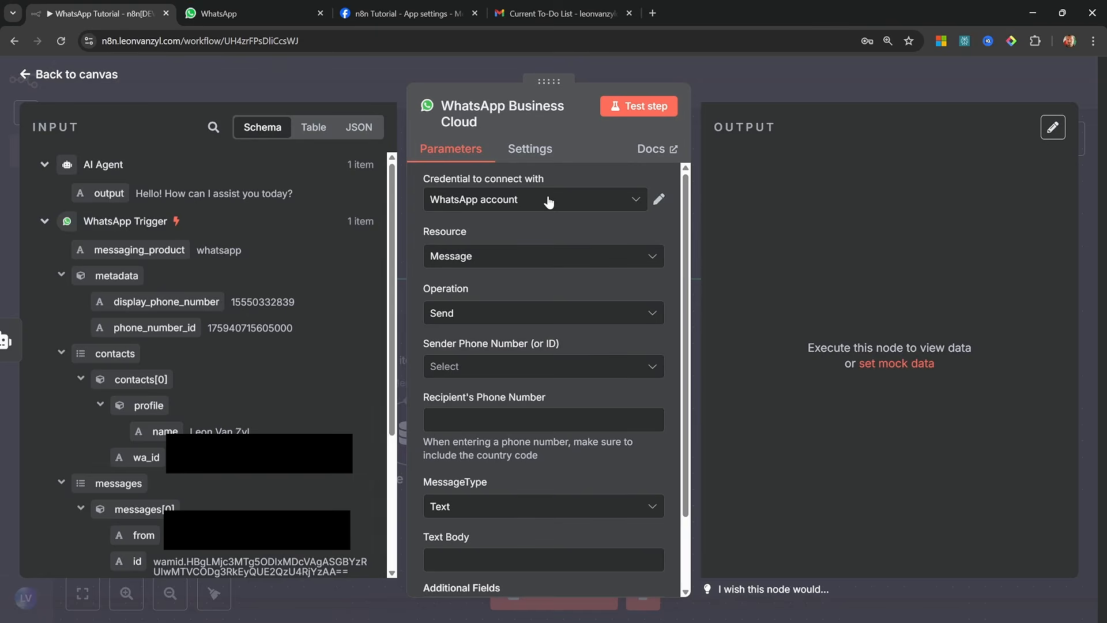
Create a new WhatsApp API credential for the send node and name it "Whatsapp Tutorial"
{"action": "left_click", "coordinate": [549, 201]}
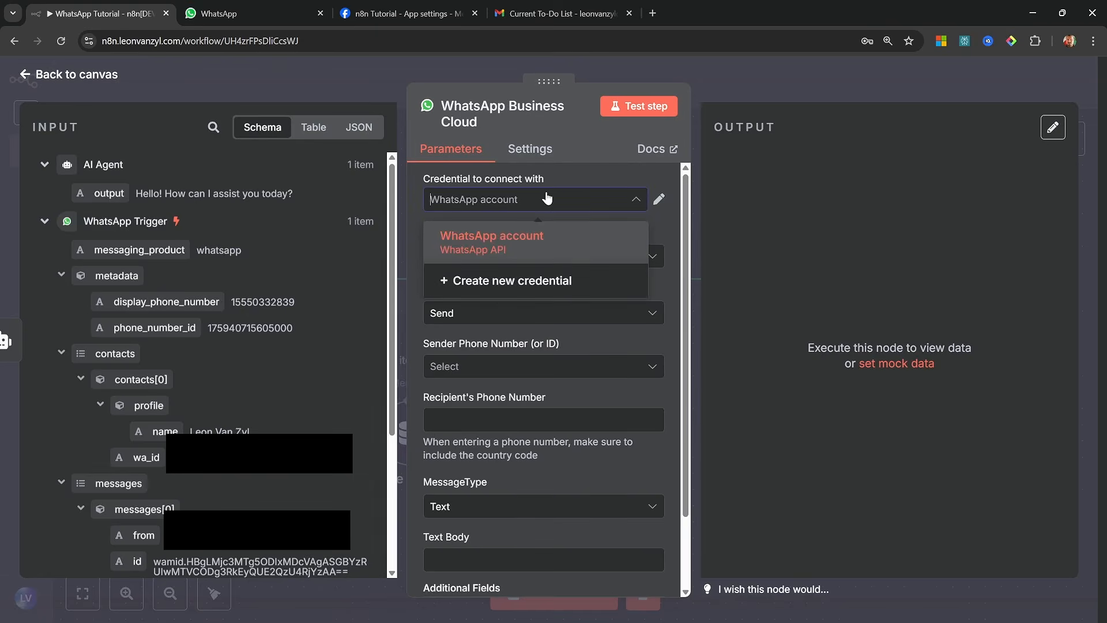
{"action": "left_click", "coordinate": [528, 285]}
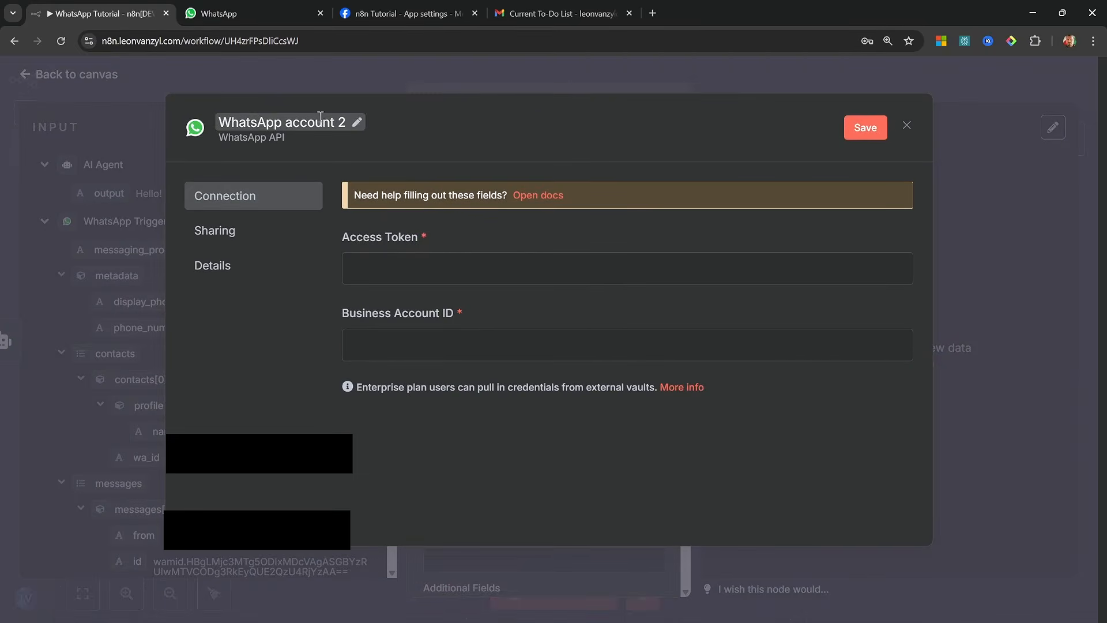
{"action": "left_click", "coordinate": [347, 137]}
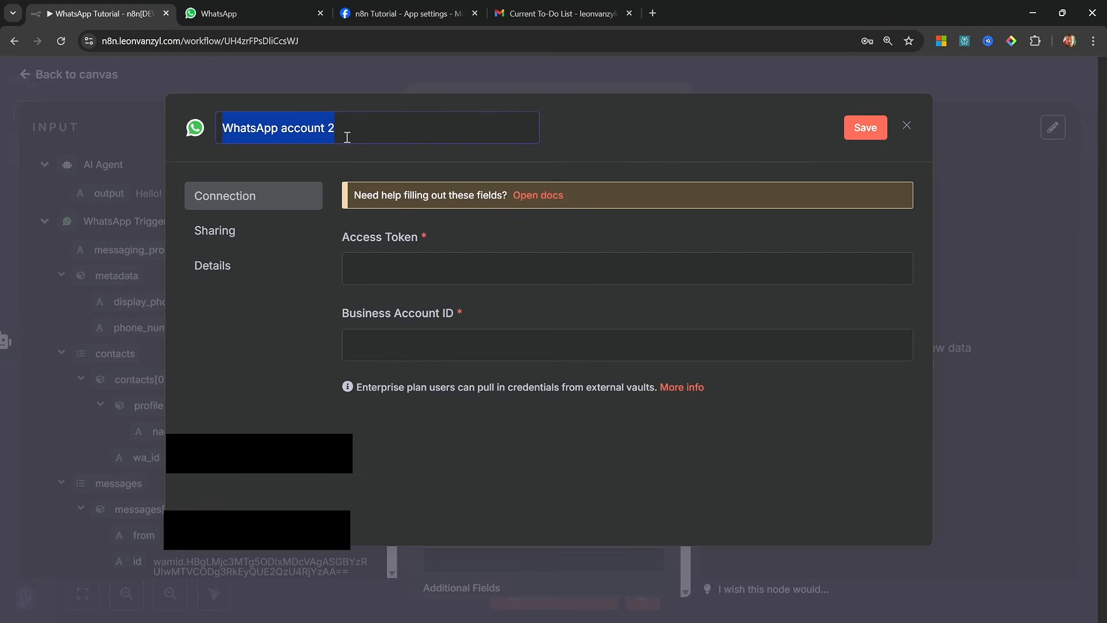
{"action": "type", "text": "Whatsapp Tutorial"}
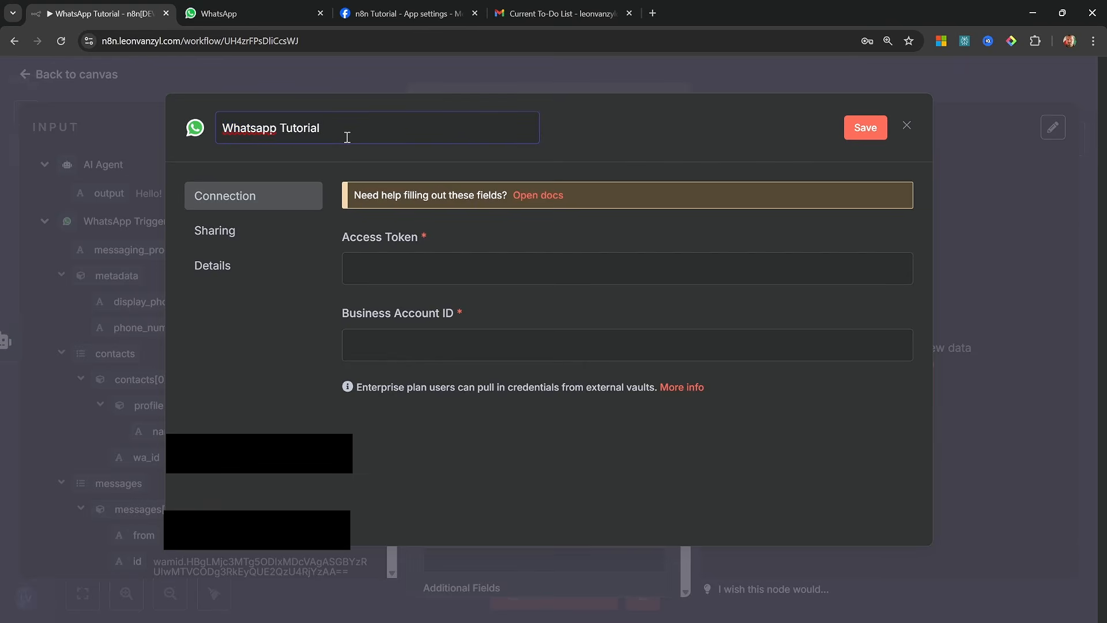
Copy the temporary access token from the Meta app's WhatsApp API Setup page into the credential's Access Token field
{"action": "left_click", "coordinate": [428, 7]}
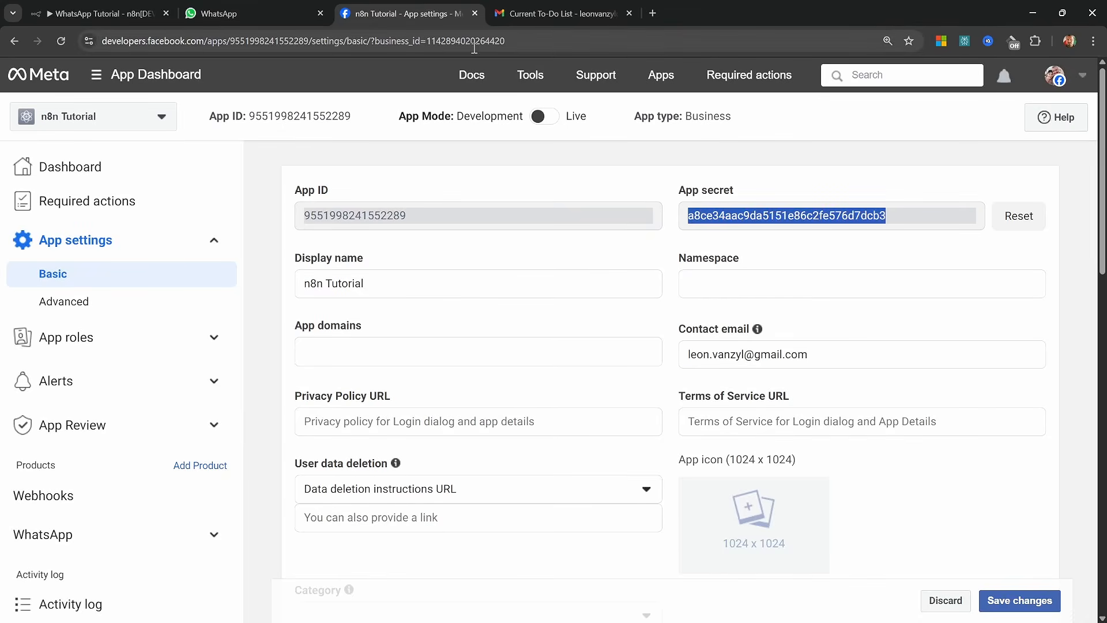
{"action": "scroll", "coordinate": [111, 474], "scroll_direction": "down", "scroll_amount": 2}
{"action": "left_click", "coordinate": [101, 542]}
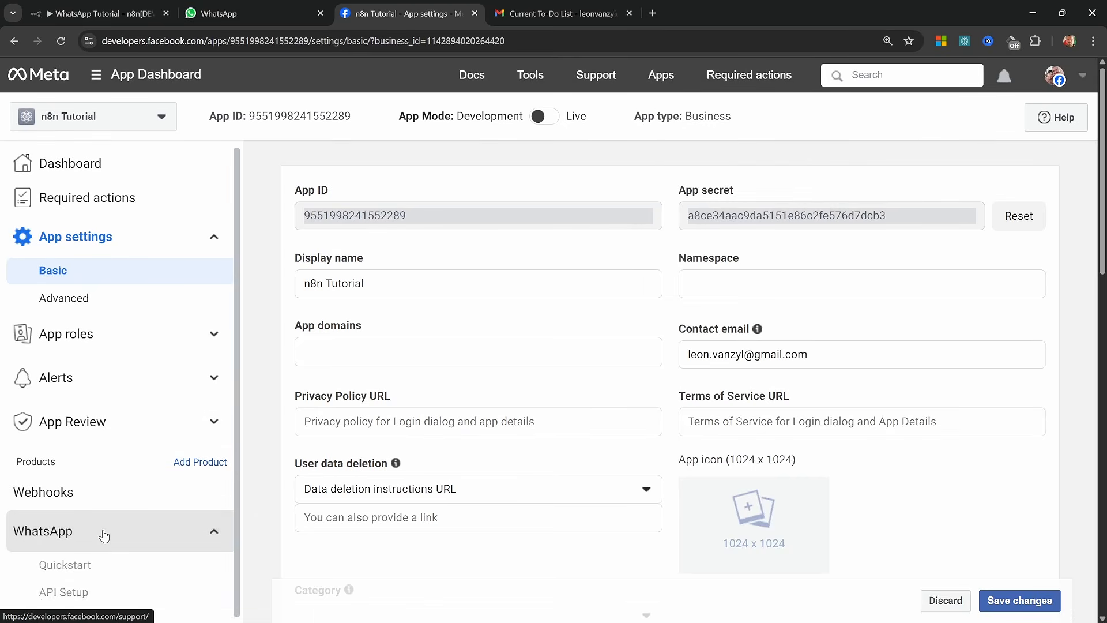
{"action": "scroll", "coordinate": [86, 519], "scroll_direction": "down", "scroll_amount": 2}
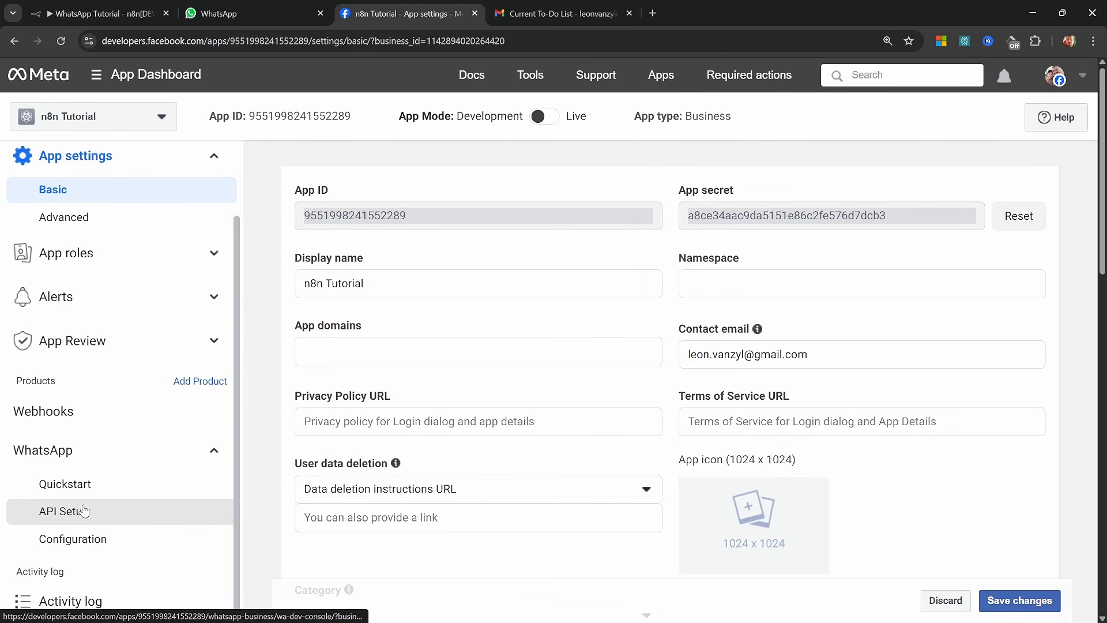
{"action": "left_click", "coordinate": [84, 510]}
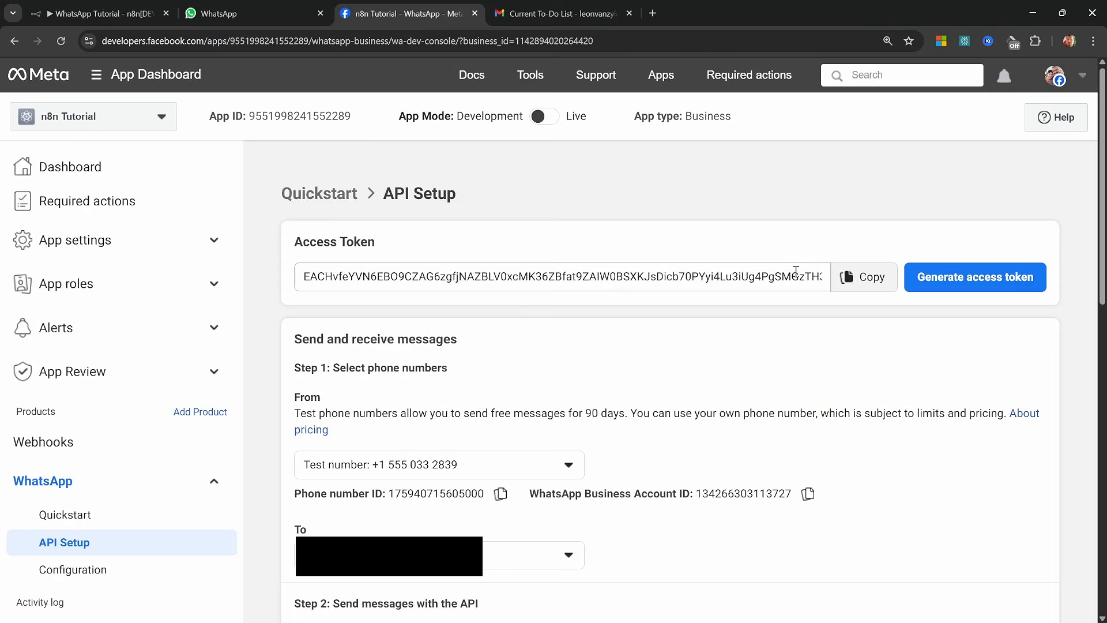
{"action": "left_click", "coordinate": [877, 281]}
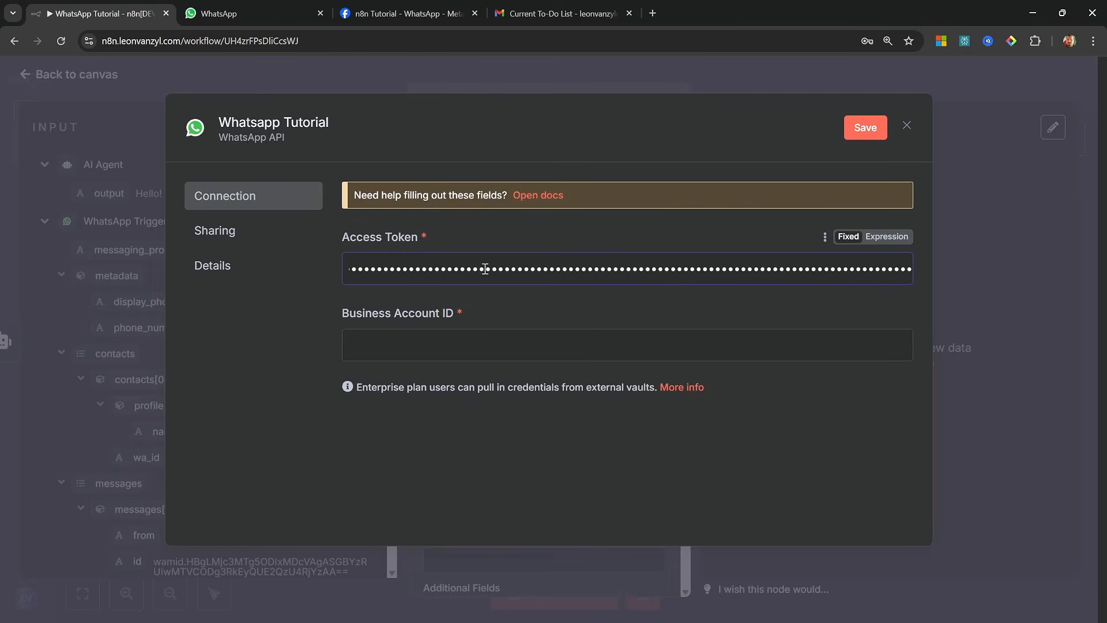
Copy the WhatsApp Business Account ID from Meta's API Setup page into the credential, then save and close the credential
{"action": "left_click", "coordinate": [402, 6]}
{"action": "left_click_drag", "start_coordinate": [598, 493], "coordinate": [787, 493]}
{"action": "left_click", "coordinate": [808, 494]}
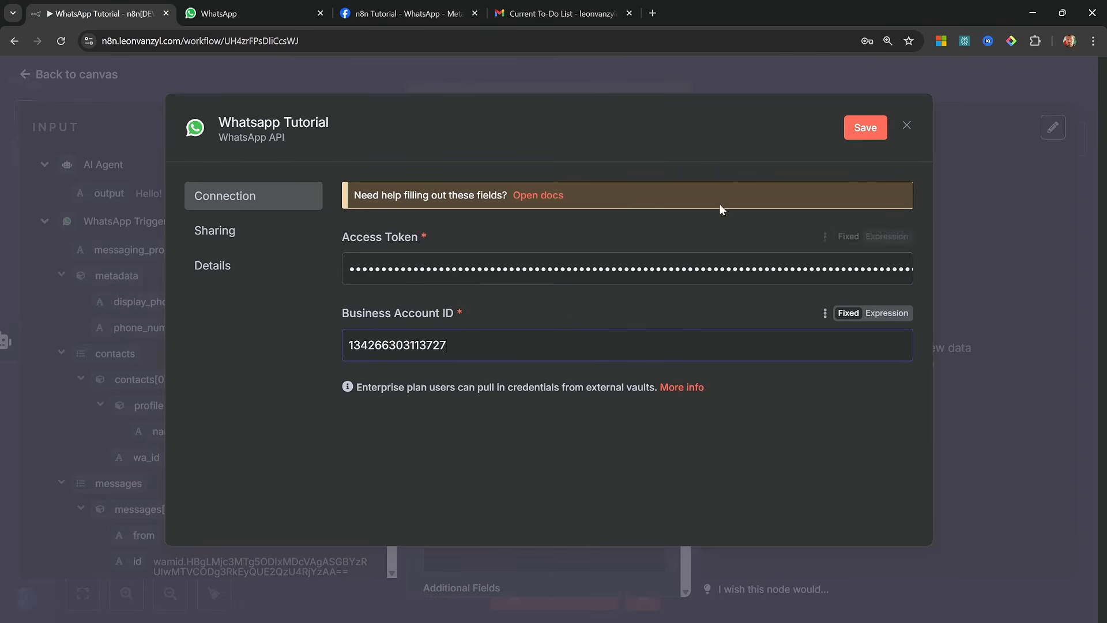
{"action": "left_click", "coordinate": [855, 126]}
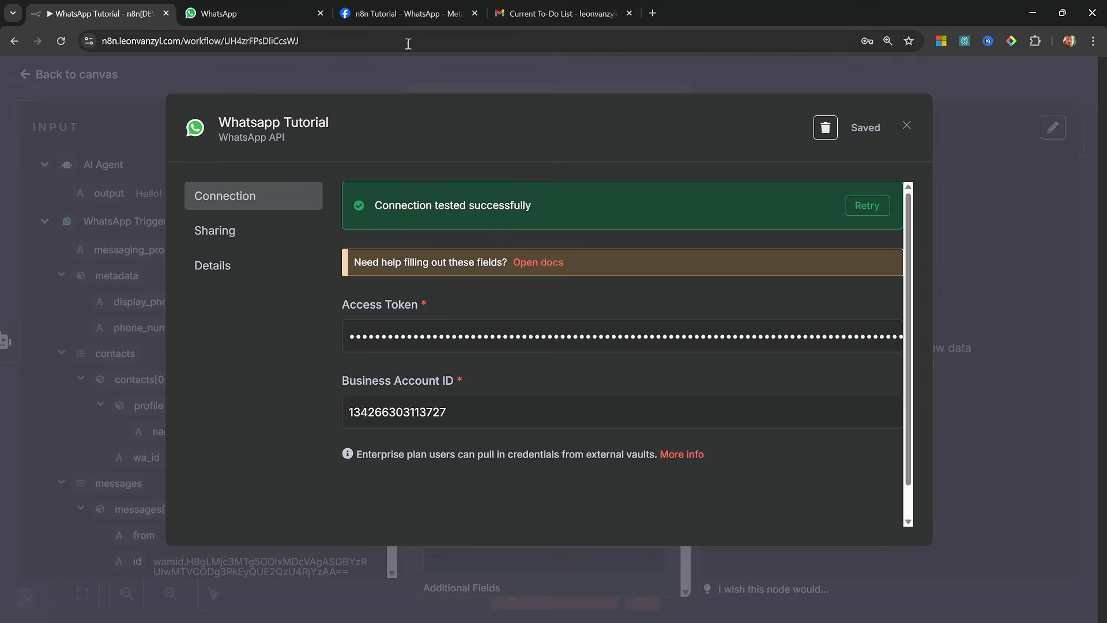
{"action": "left_click", "coordinate": [410, 11]}
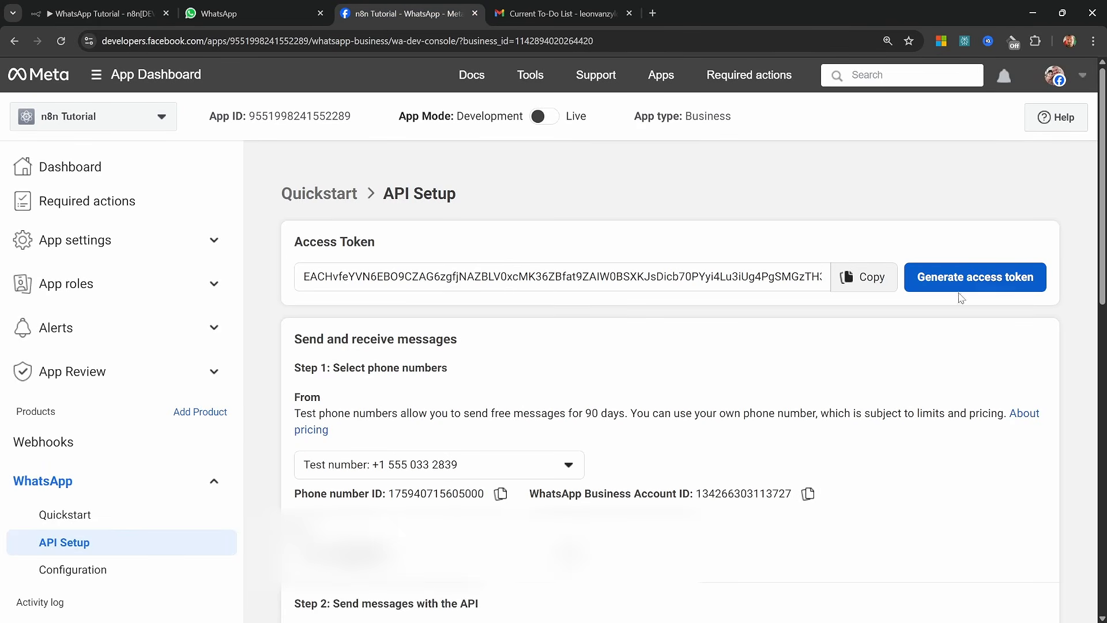
{"action": "key", "text": "ctrl+1"}
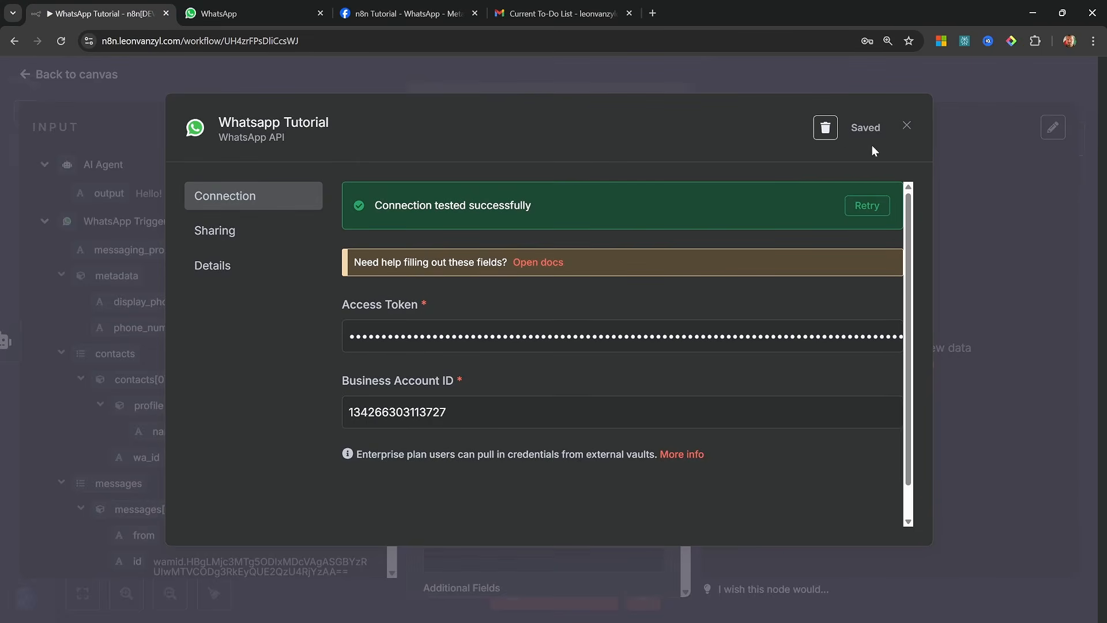
{"action": "left_click", "coordinate": [906, 127]}
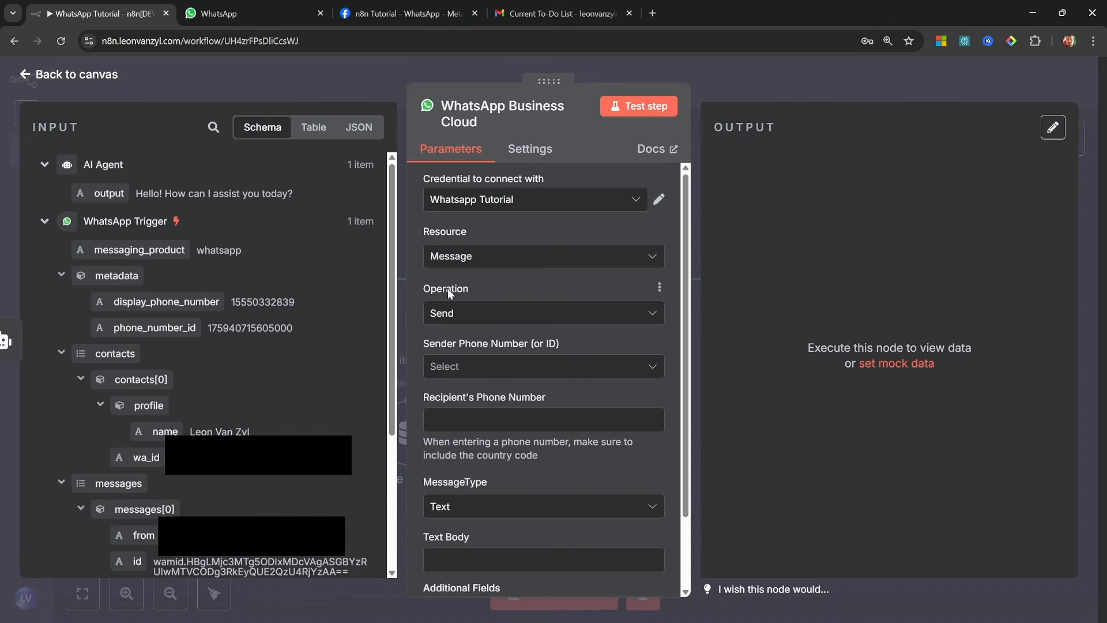
Choose the Test Number as the sender and map the recipient's phone number to the WhatsApp Trigger's messages[0].from field
{"action": "scroll", "coordinate": [535, 351], "scroll_direction": "down", "scroll_amount": 1}
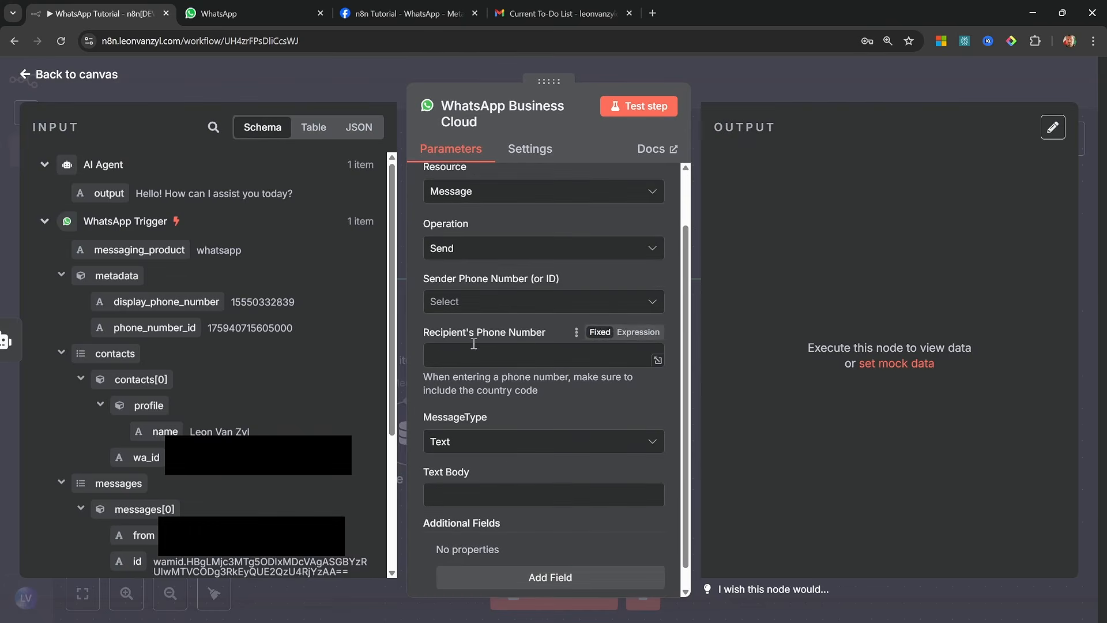
{"action": "left_click", "coordinate": [496, 304]}
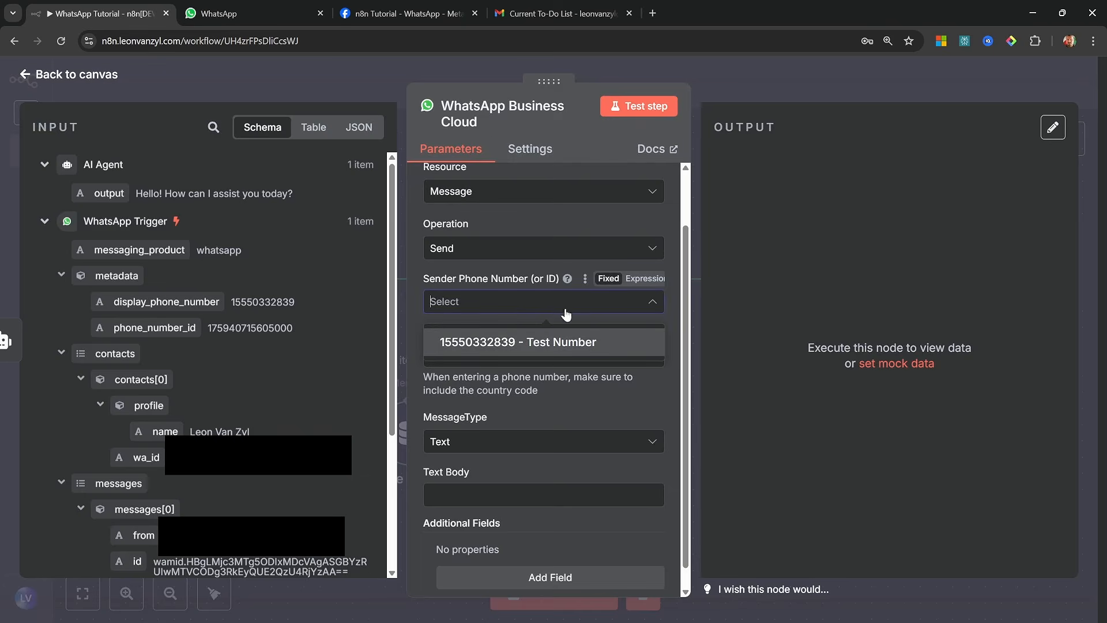
{"action": "left_click", "coordinate": [504, 338]}
{"action": "left_click", "coordinate": [506, 355]}
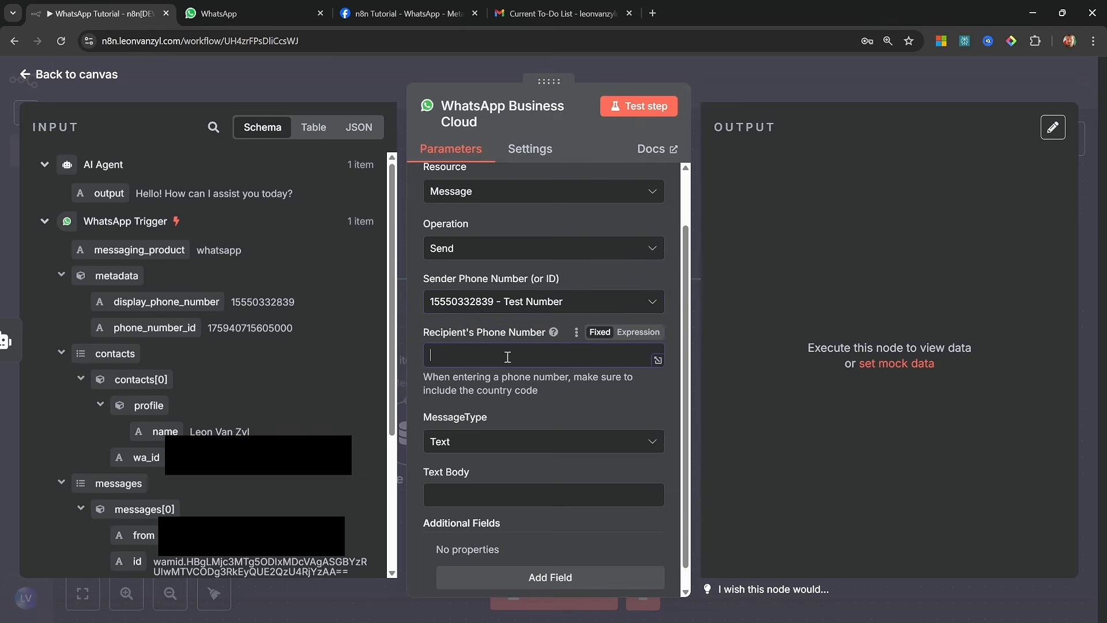
{"action": "scroll", "coordinate": [356, 269], "scroll_direction": "down", "scroll_amount": 4}
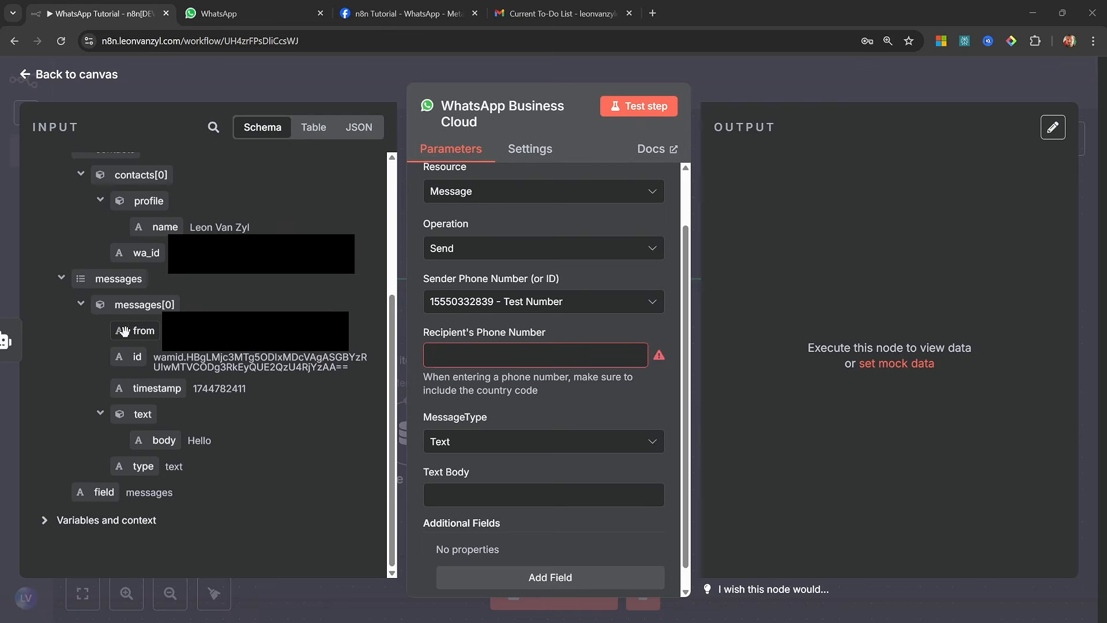
{"action": "left_click_drag", "start_coordinate": [124, 330], "coordinate": [513, 362]}
Map the message's Text Body to the AI Agent's output field and test the send step
{"action": "left_click", "coordinate": [502, 480]}
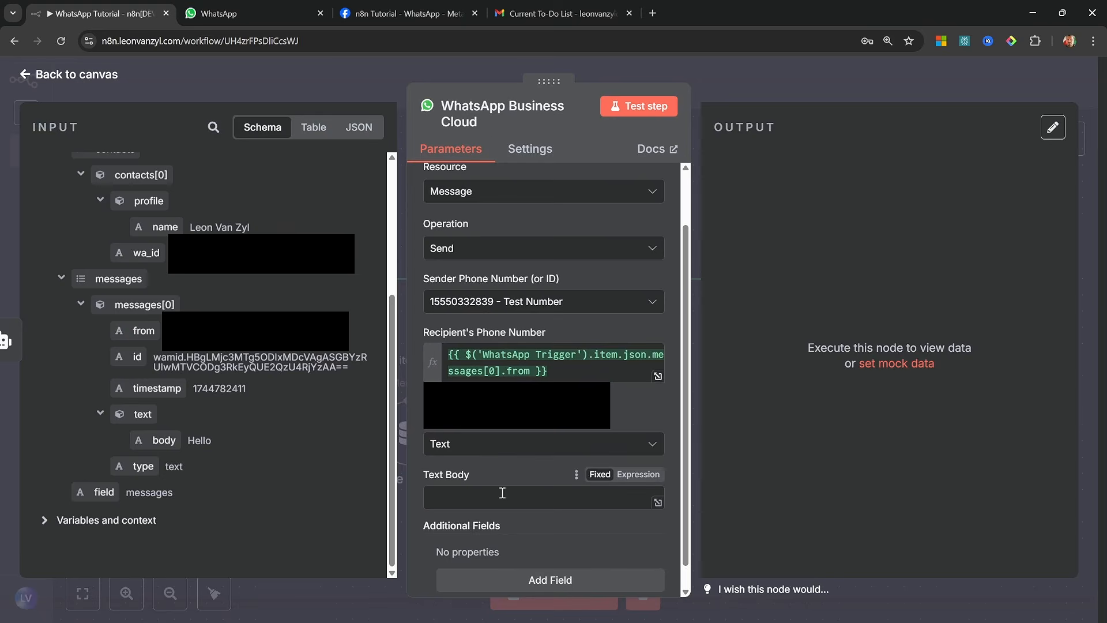
{"action": "scroll", "coordinate": [249, 420], "scroll_direction": "up", "scroll_amount": 4}
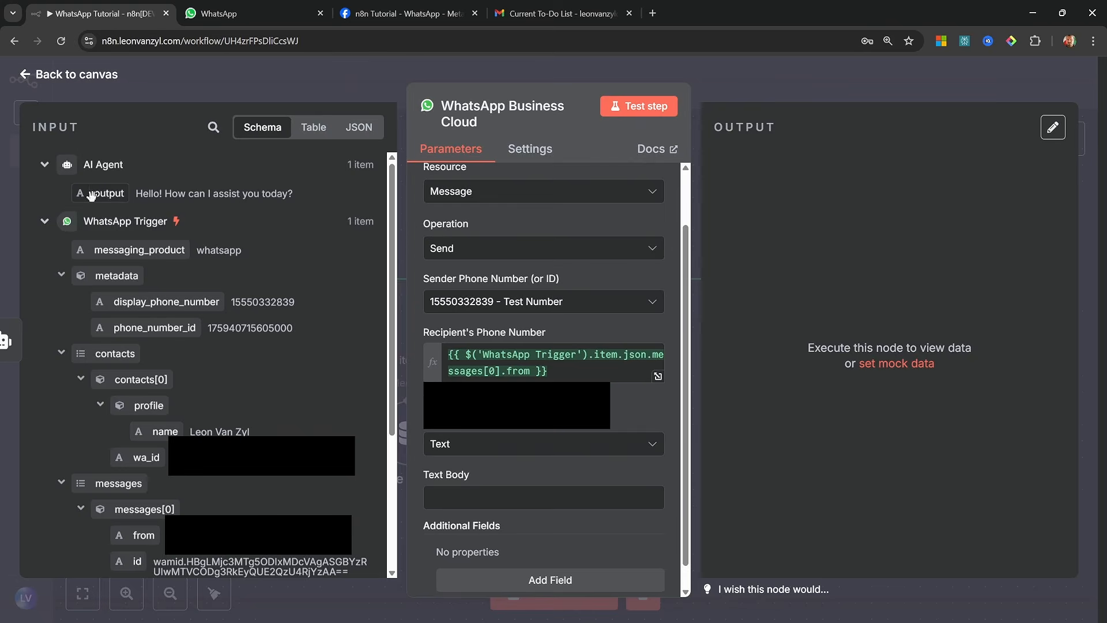
{"action": "left_click_drag", "start_coordinate": [109, 193], "coordinate": [484, 499]}
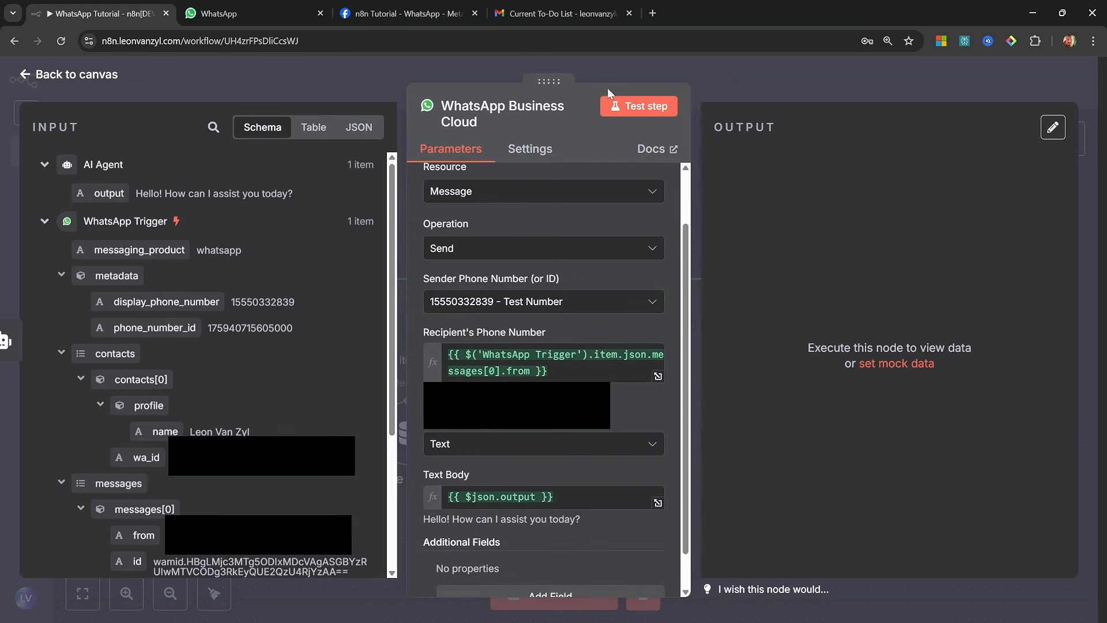
{"action": "left_click", "coordinate": [640, 106]}
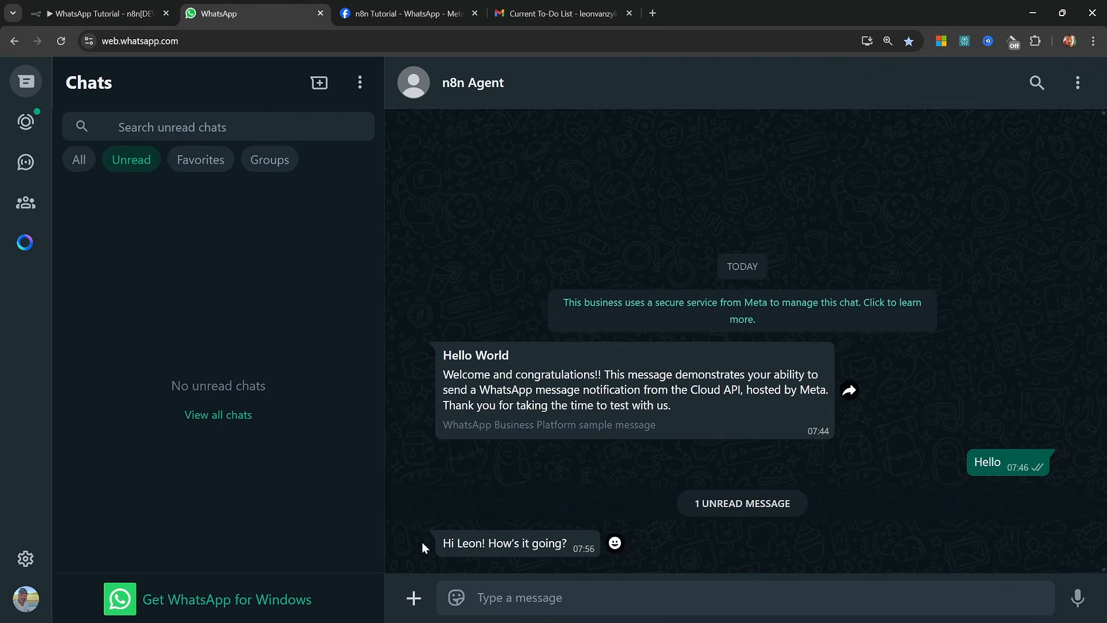
Switch to WhatsApp Web, examine the agent's latest reply in the n8n Agent chat and open the attachment options
{"action": "left_click_drag", "start_coordinate": [428, 542], "coordinate": [557, 538]}
{"action": "left_click", "coordinate": [733, 540]}
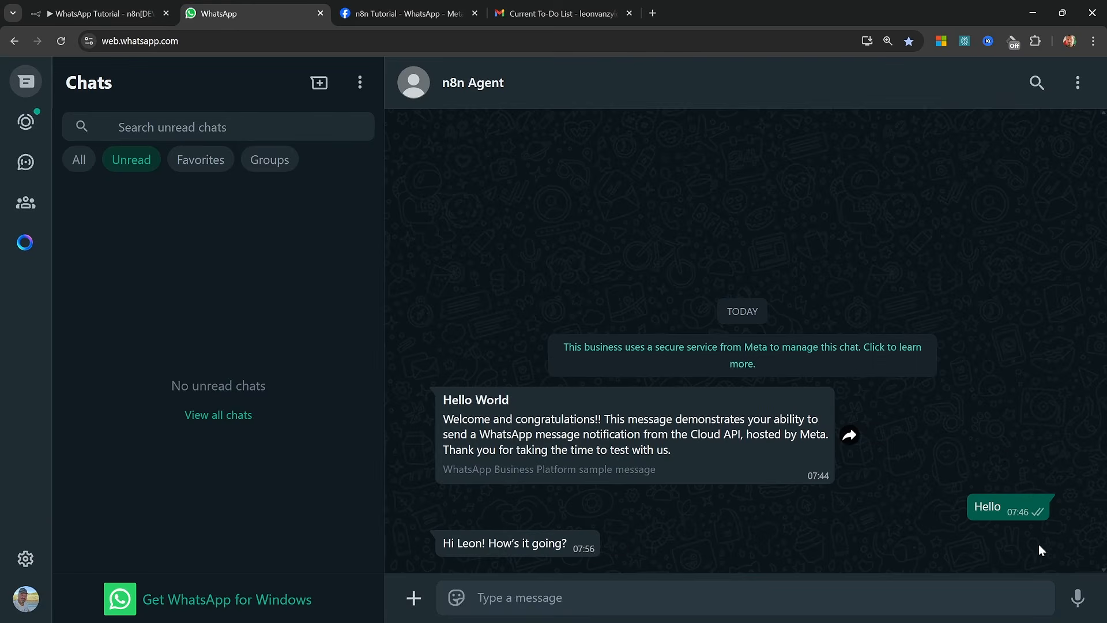
{"action": "left_click", "coordinate": [414, 599]}
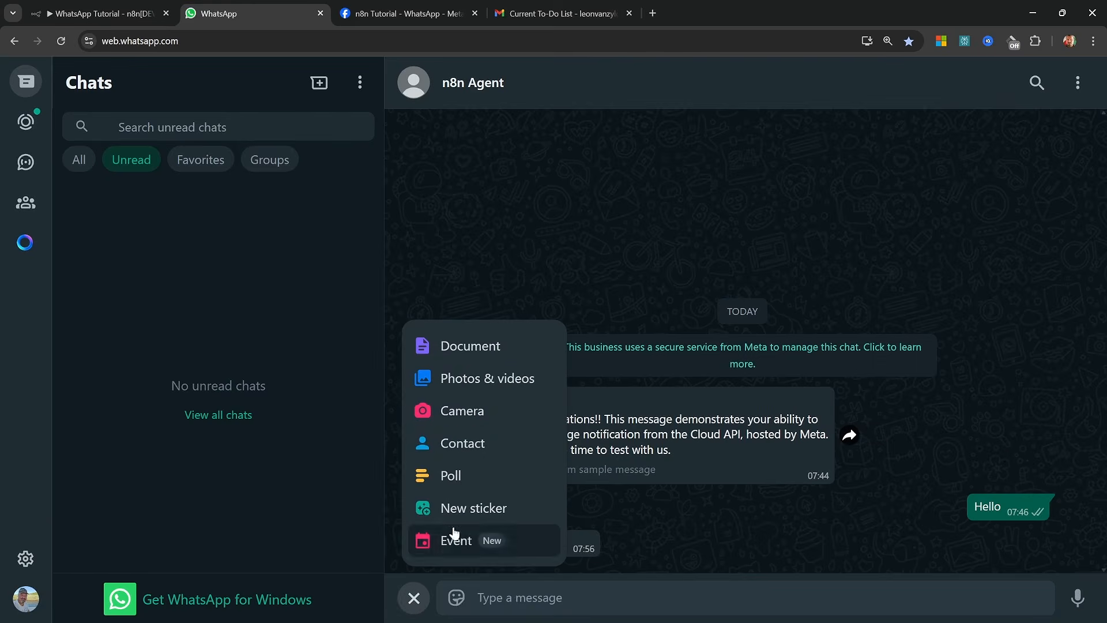
Switch back to n8n, place the OpenAI Chat Model beside Simple Memory and move the WhatsApp Trigger farther away from the AI Agent
{"action": "left_click", "coordinate": [475, 387]}
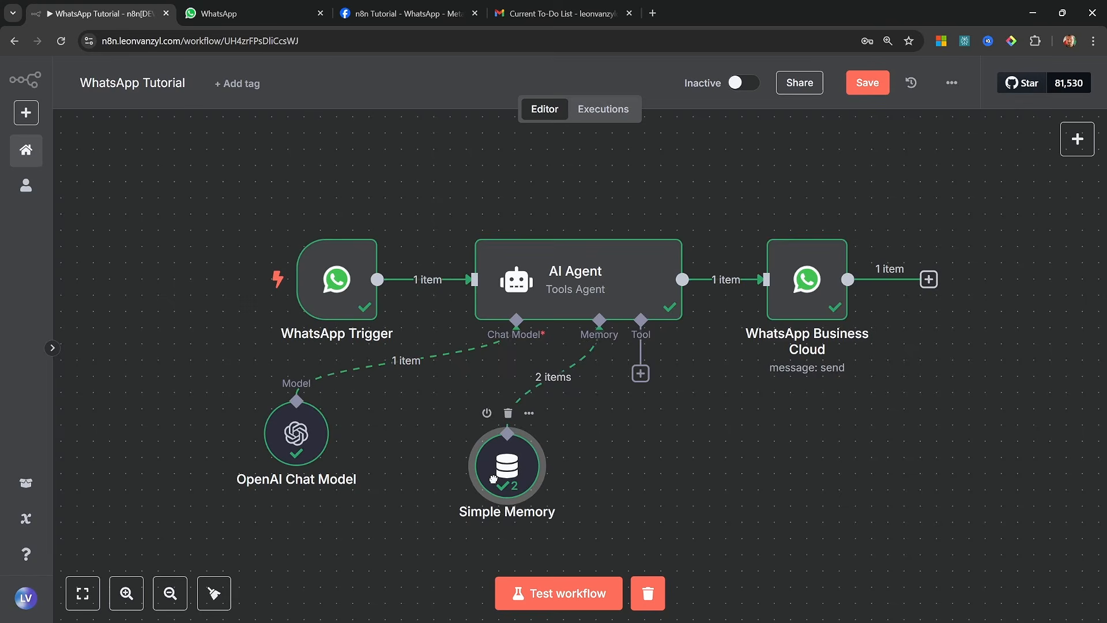
{"action": "left_click_drag", "start_coordinate": [488, 477], "coordinate": [522, 477]}
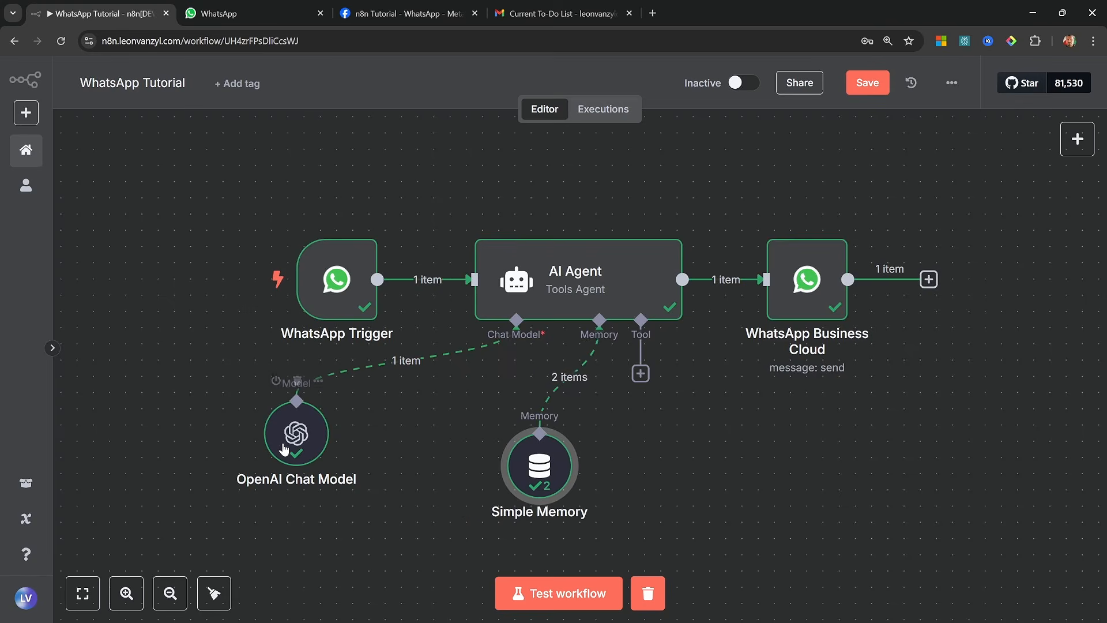
{"action": "left_click_drag", "start_coordinate": [283, 449], "coordinate": [426, 466]}
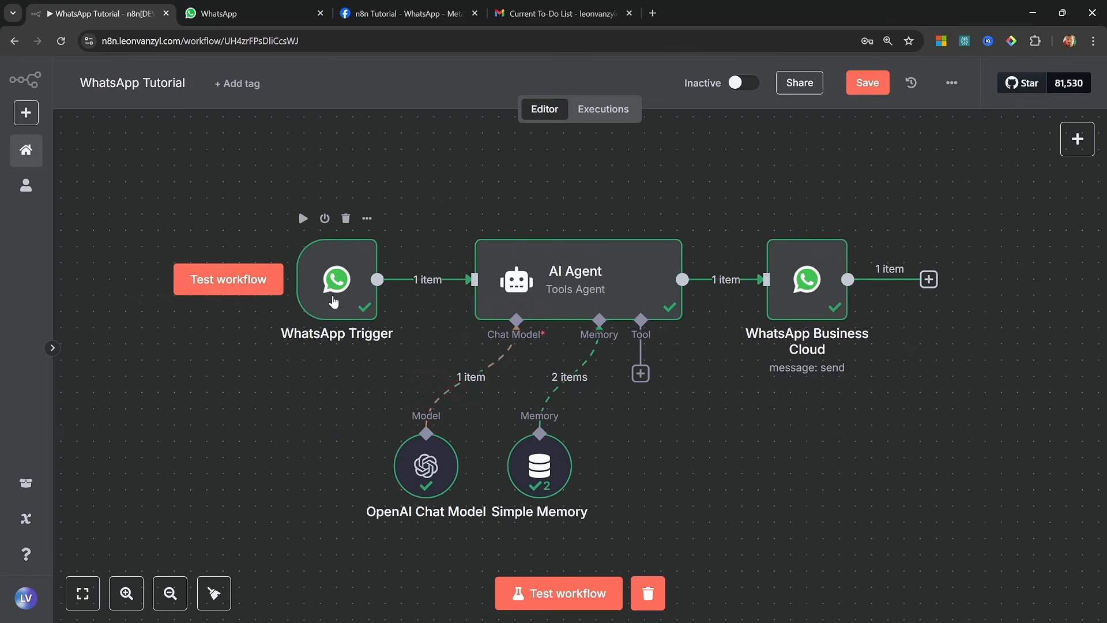
{"action": "left_click_drag", "start_coordinate": [324, 284], "coordinate": [178, 285]}
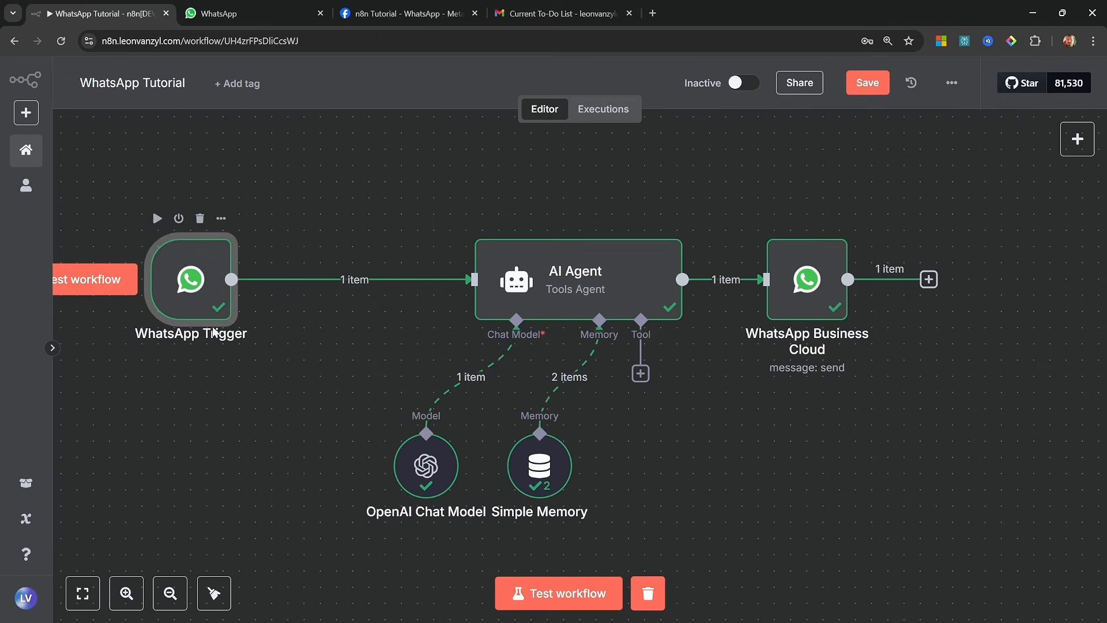
{"action": "left_click_drag", "start_coordinate": [285, 386], "coordinate": [451, 399]}
{"action": "left_click_drag", "start_coordinate": [451, 399], "coordinate": [469, 400]}
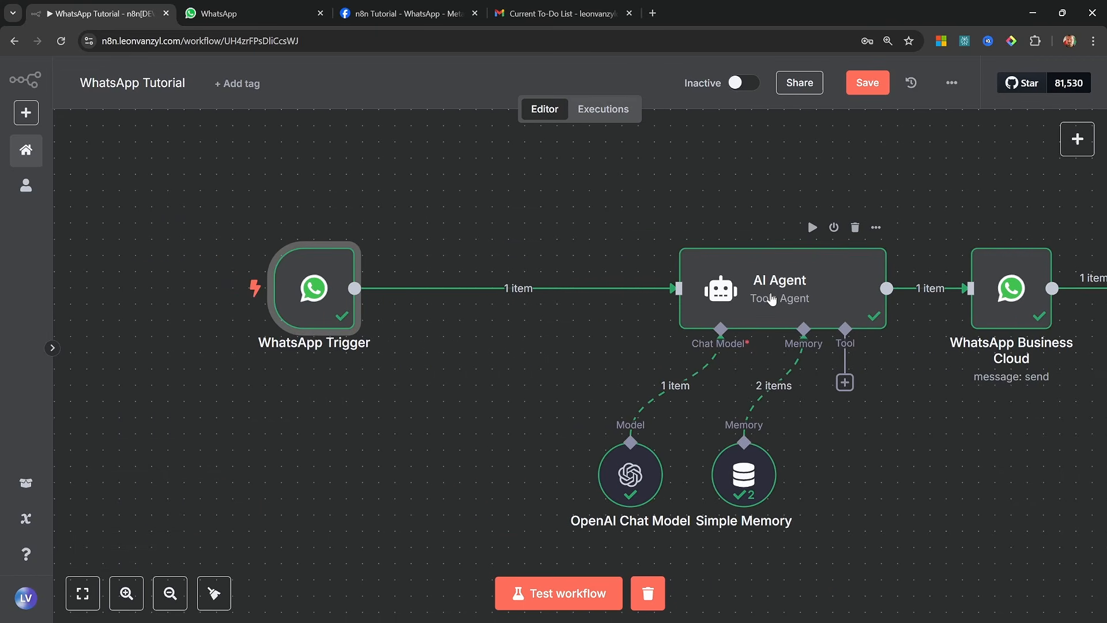
{"action": "mouse_move", "coordinate": [304, 300]}
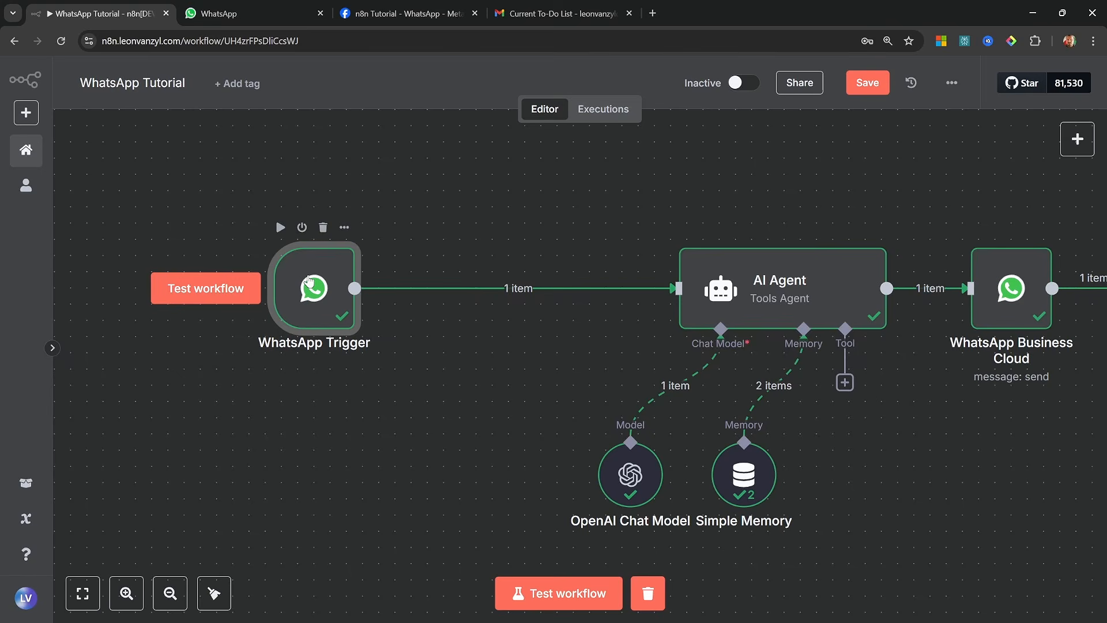
{"action": "left_click_drag", "start_coordinate": [310, 282], "coordinate": [245, 283]}
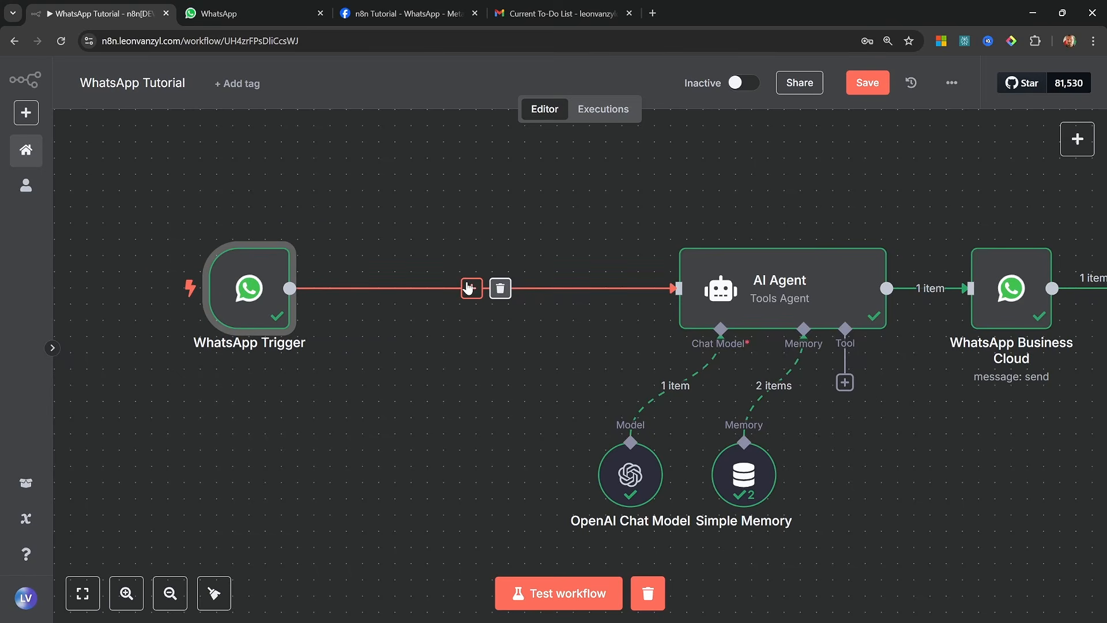
Insert an Edit Fields (Set) node between the WhatsApp Trigger and the AI Agent and rename it "Text Only Prompt"
{"action": "left_click", "coordinate": [470, 287]}
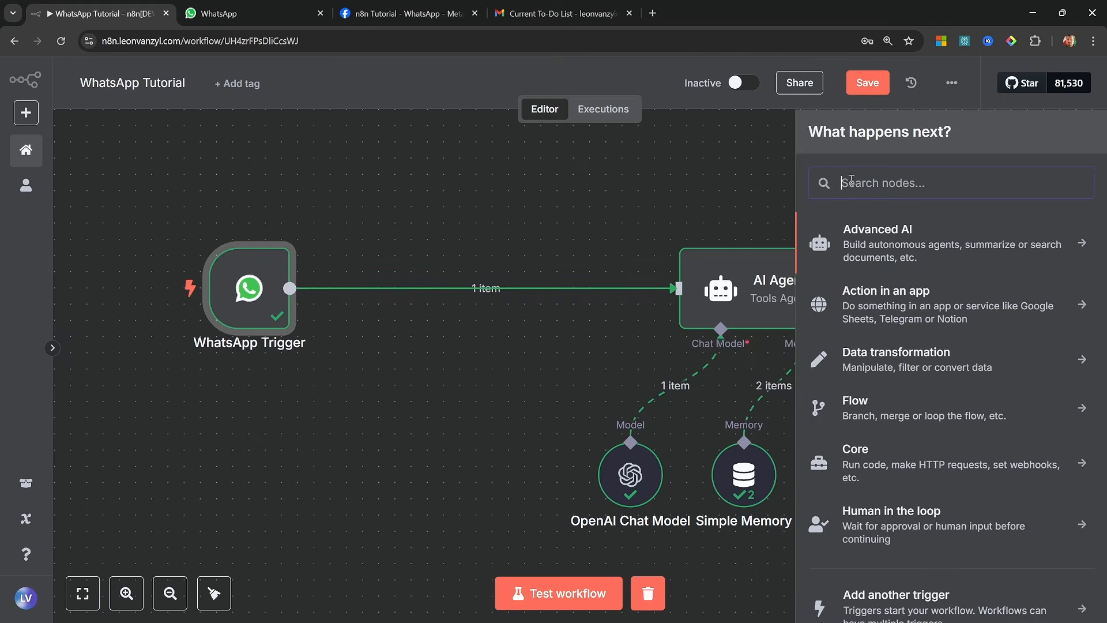
{"action": "type", "text": "set"}
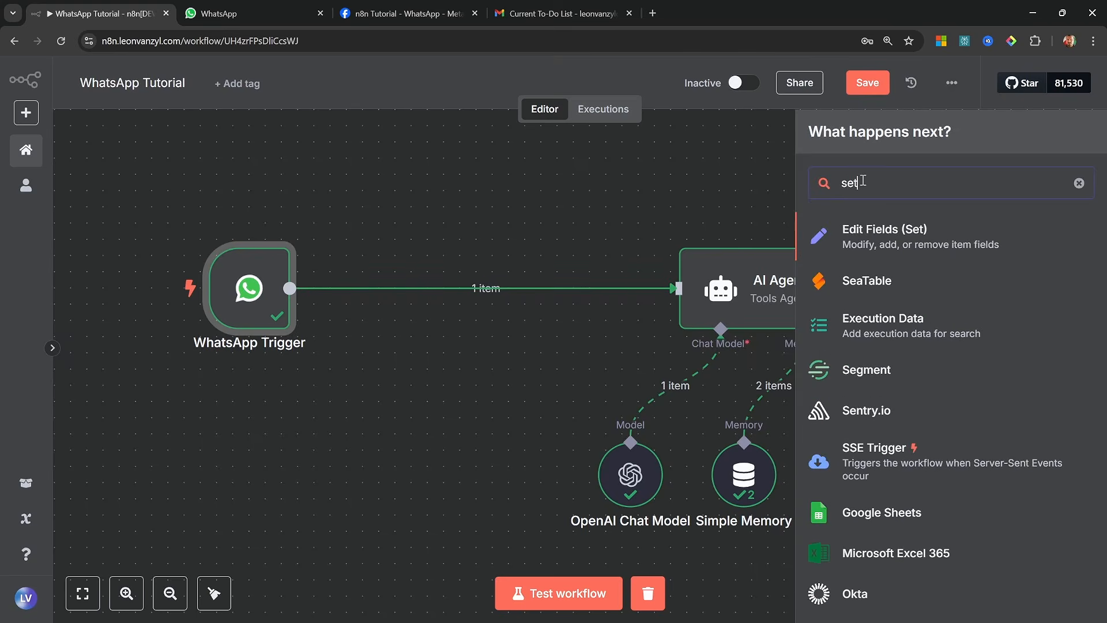
{"action": "left_click", "coordinate": [885, 233]}
{"action": "left_click", "coordinate": [478, 107]}
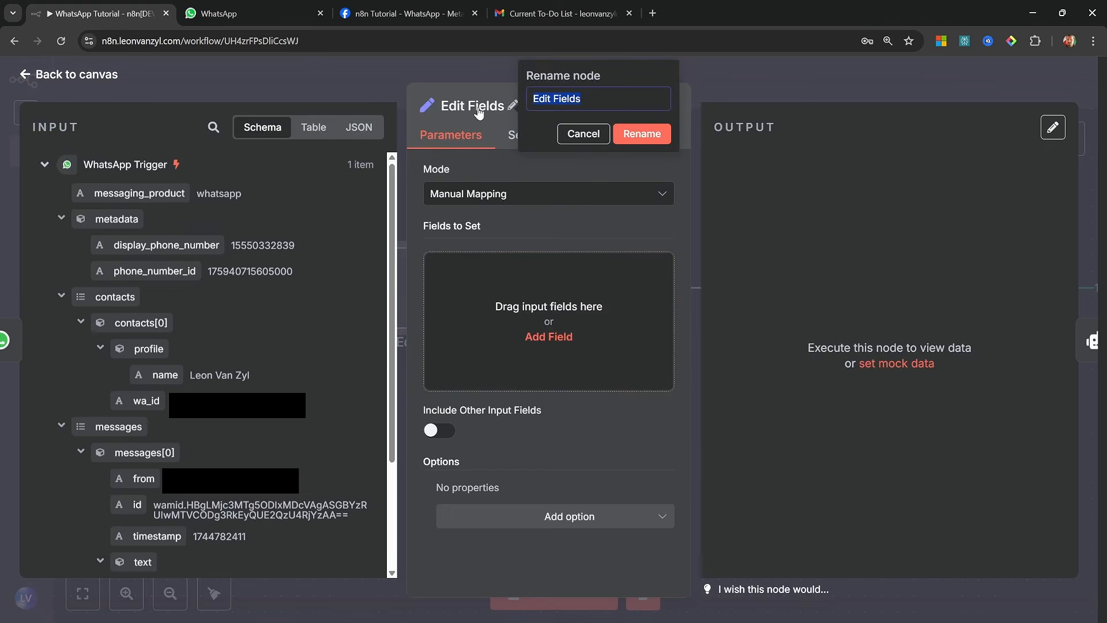
{"action": "type", "text": "Text Only Prompt"}
Add a string field named "text" mapped to the WhatsApp Trigger's messages[0].text.body, and run the Text Only Prompt node
{"action": "left_click", "coordinate": [533, 311]}
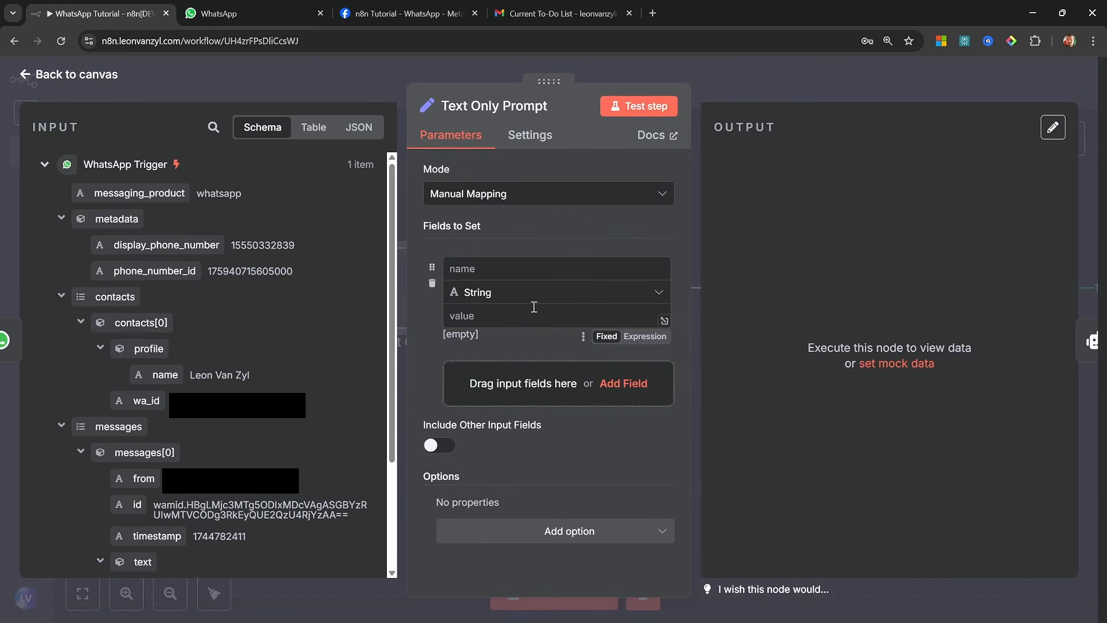
{"action": "left_click", "coordinate": [542, 271]}
{"action": "type", "text": "text"}
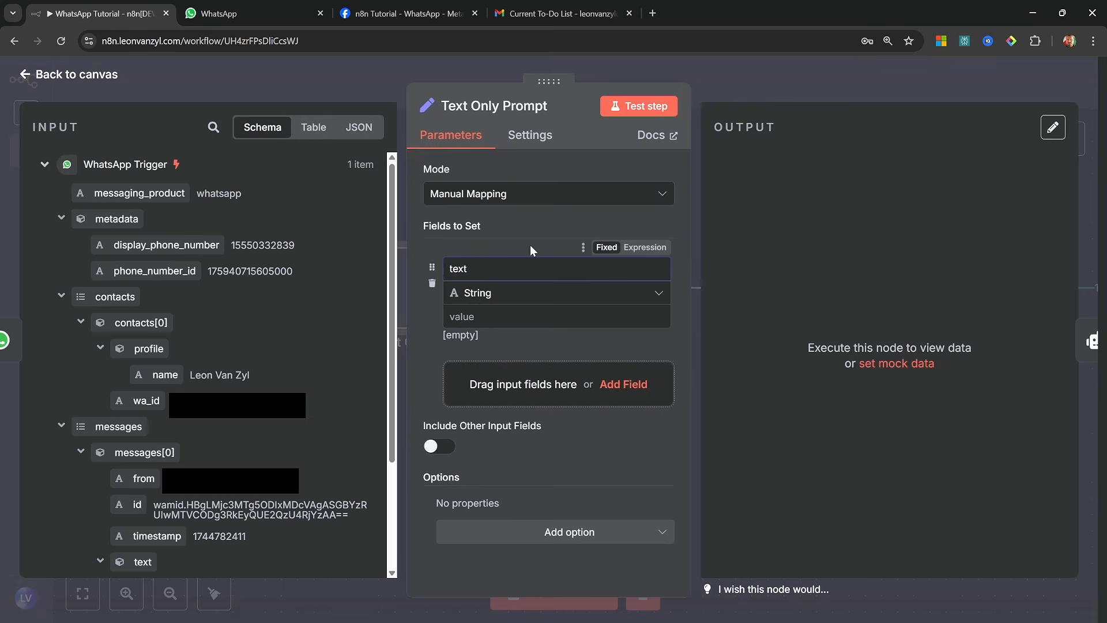
{"action": "left_click", "coordinate": [529, 319]}
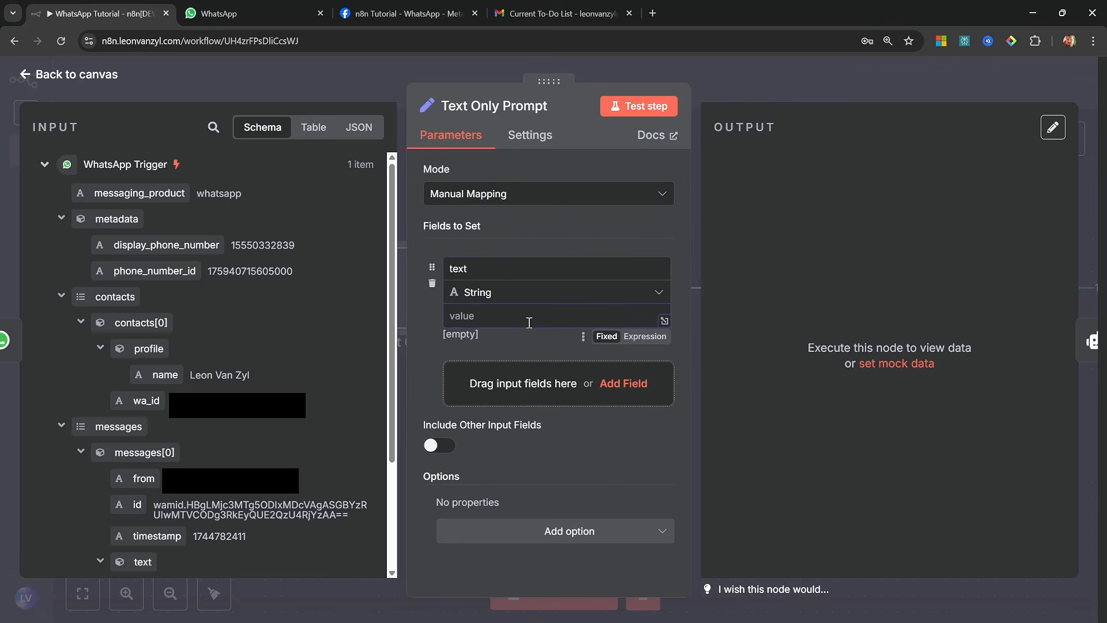
{"action": "scroll", "coordinate": [230, 404], "scroll_direction": "down", "scroll_amount": 3}
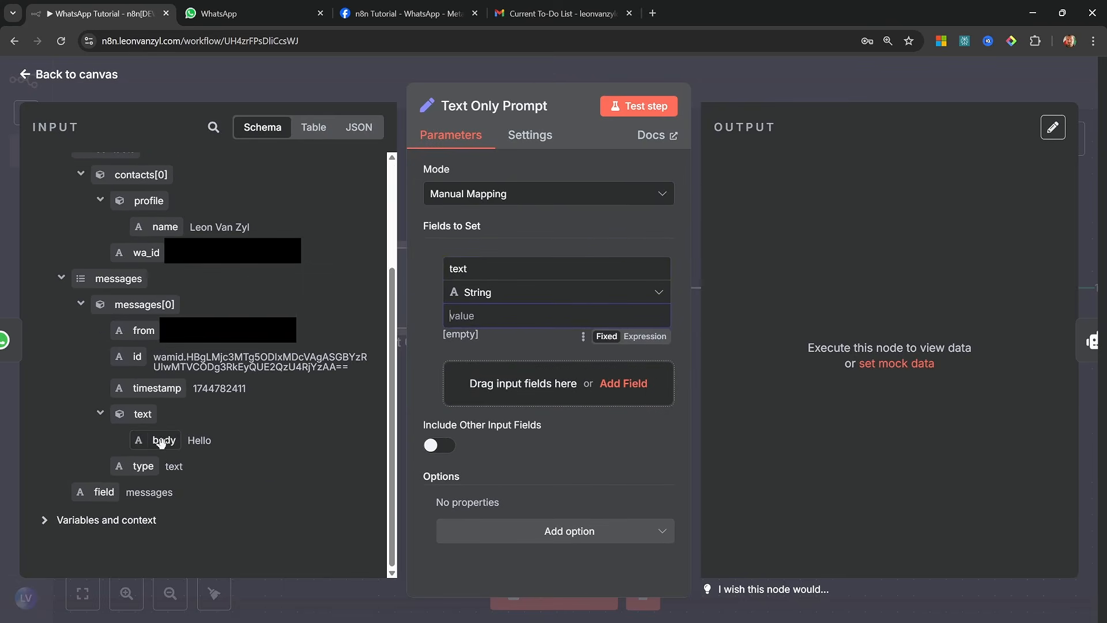
{"action": "left_click_drag", "start_coordinate": [162, 443], "coordinate": [526, 319]}
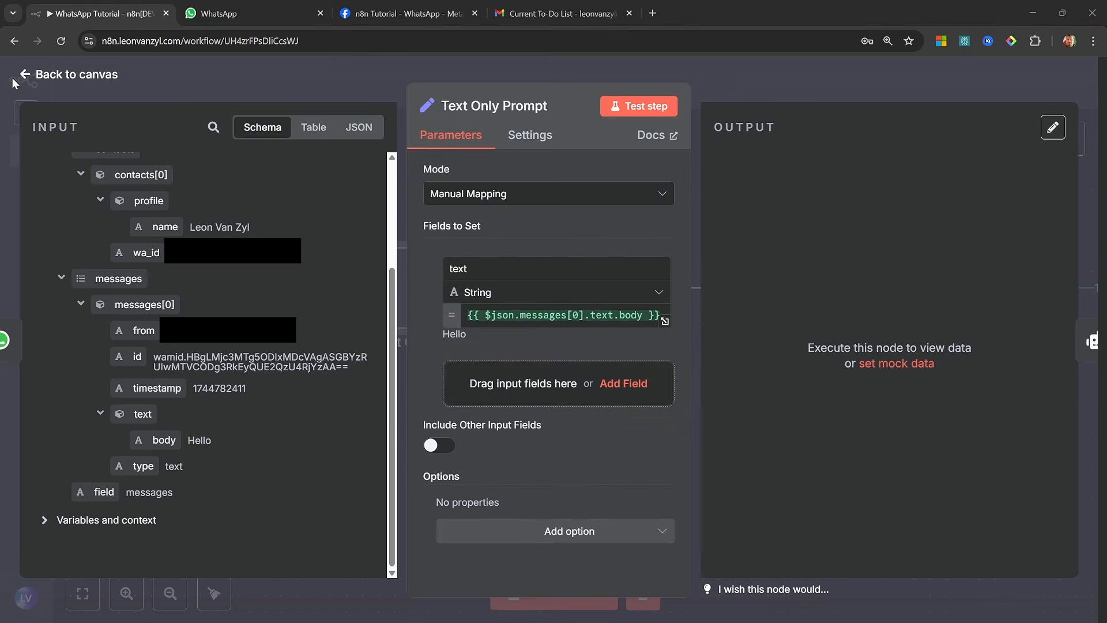
{"action": "left_click", "coordinate": [41, 76]}
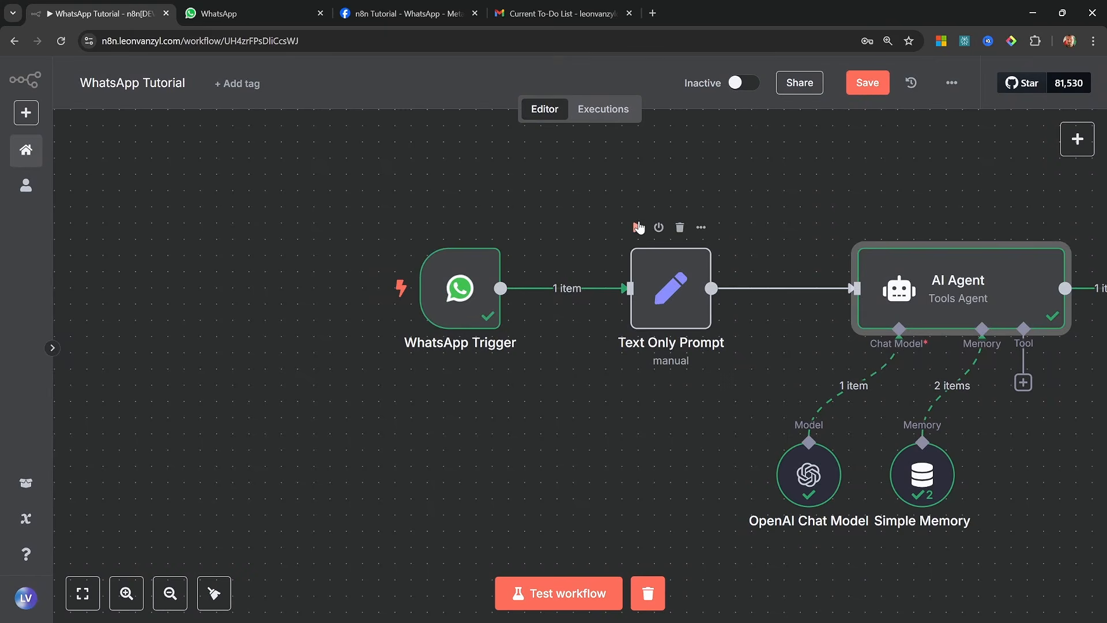
{"action": "left_click", "coordinate": [638, 228]}
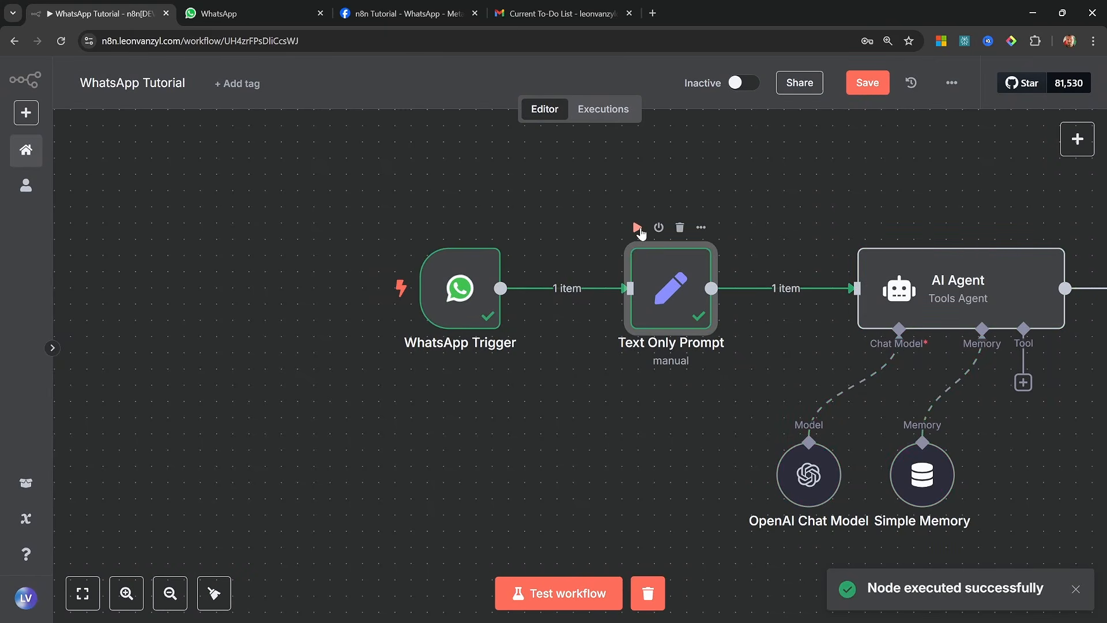
Replace the AI Agent's user message prompt with the text field from the Text Only Prompt node
{"action": "scroll", "coordinate": [690, 271], "scroll_direction": "right", "scroll_amount": 5}
{"action": "double_click", "coordinate": [690, 271]}
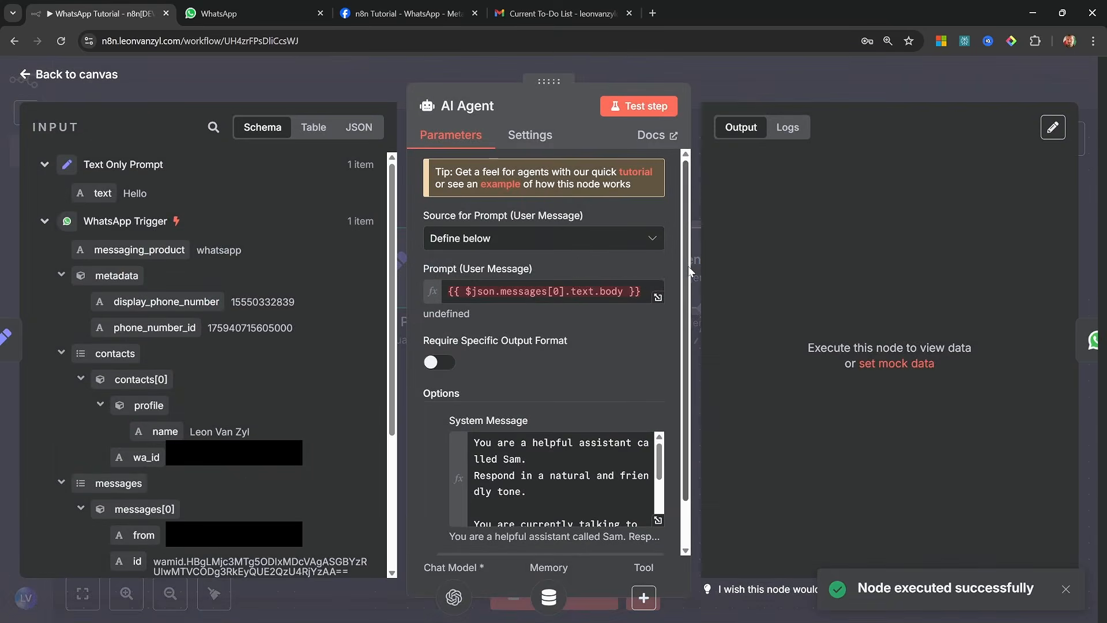
{"action": "left_click", "coordinate": [607, 295]}
{"action": "key", "text": "ctrl+a"}
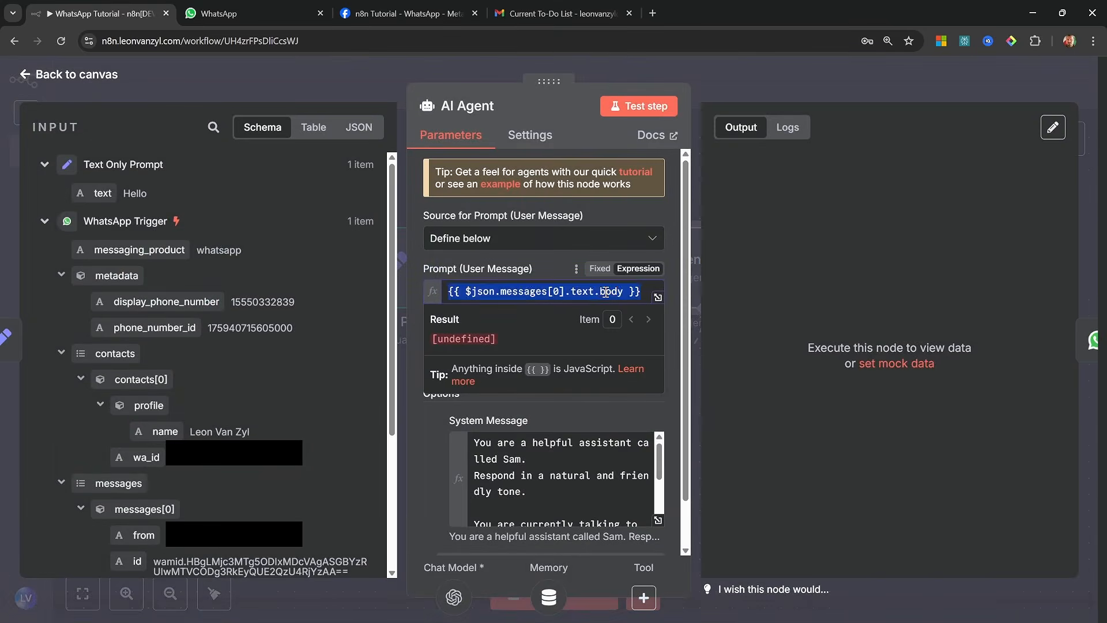
{"action": "key", "text": "BackSpace"}
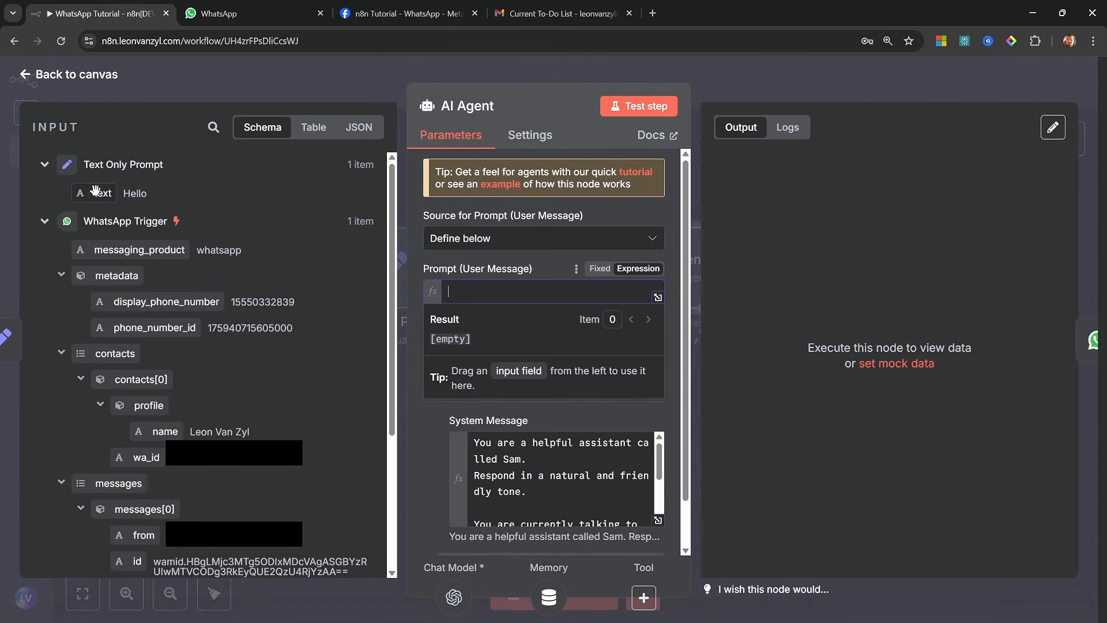
{"action": "left_click_drag", "start_coordinate": [99, 192], "coordinate": [536, 294]}
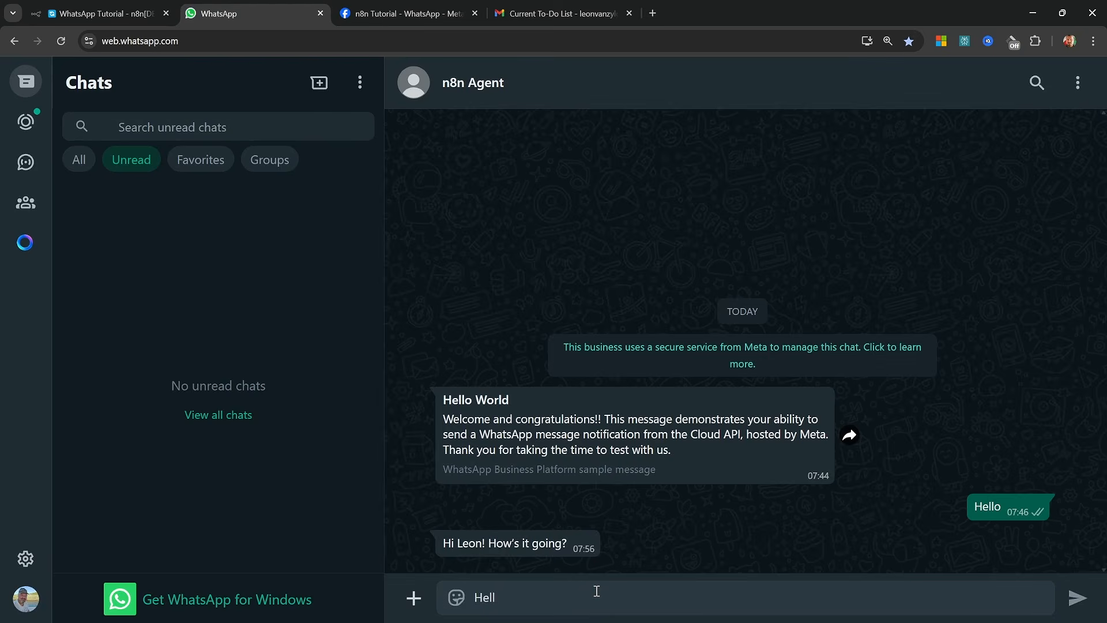
Test the workflow by sending "Hello" in the n8n Agent chat on WhatsApp Web, and return to n8n
{"action": "type", "text": "o"}
{"action": "key", "text": "Return"}
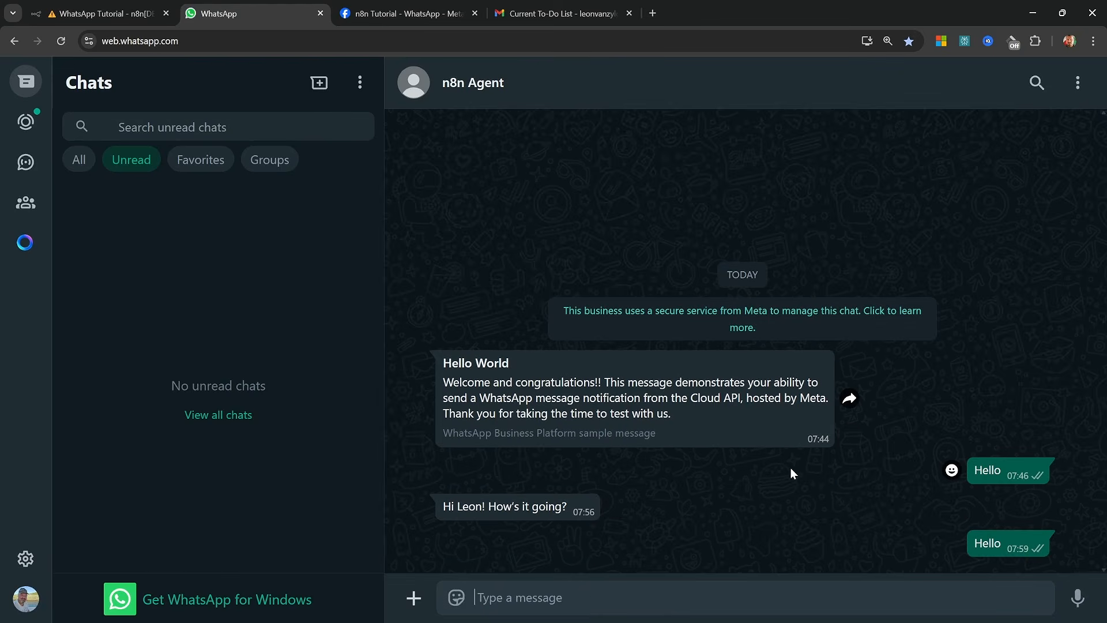
{"action": "left_click", "coordinate": [103, 13]}
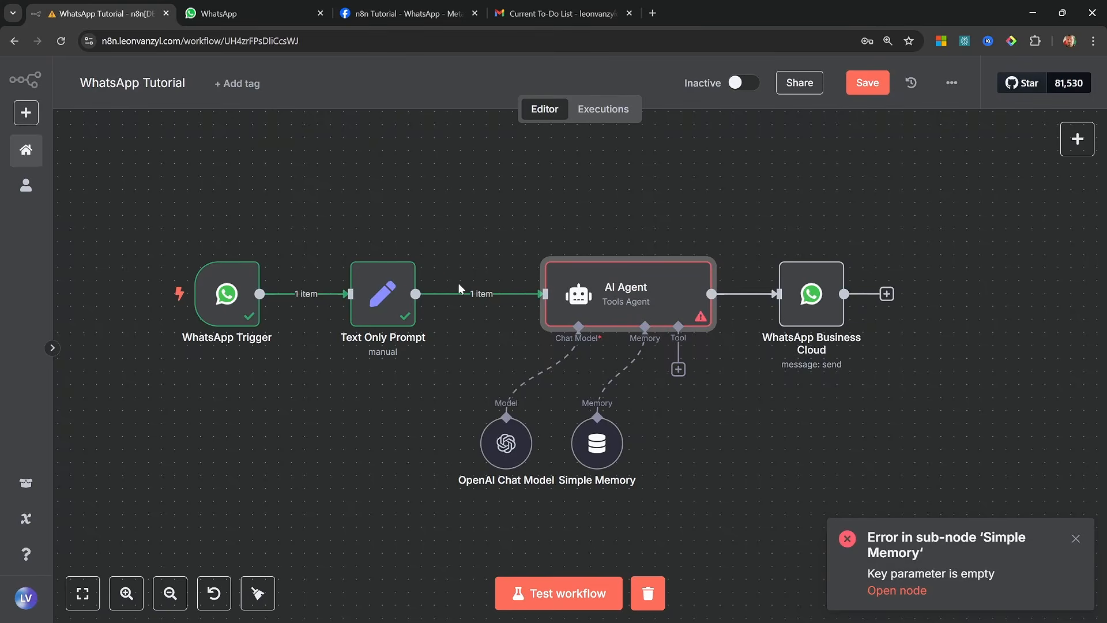
Examine the AI Agent's error log and the parameters of the errored Simple Memory node
{"action": "double_click", "coordinate": [610, 309]}
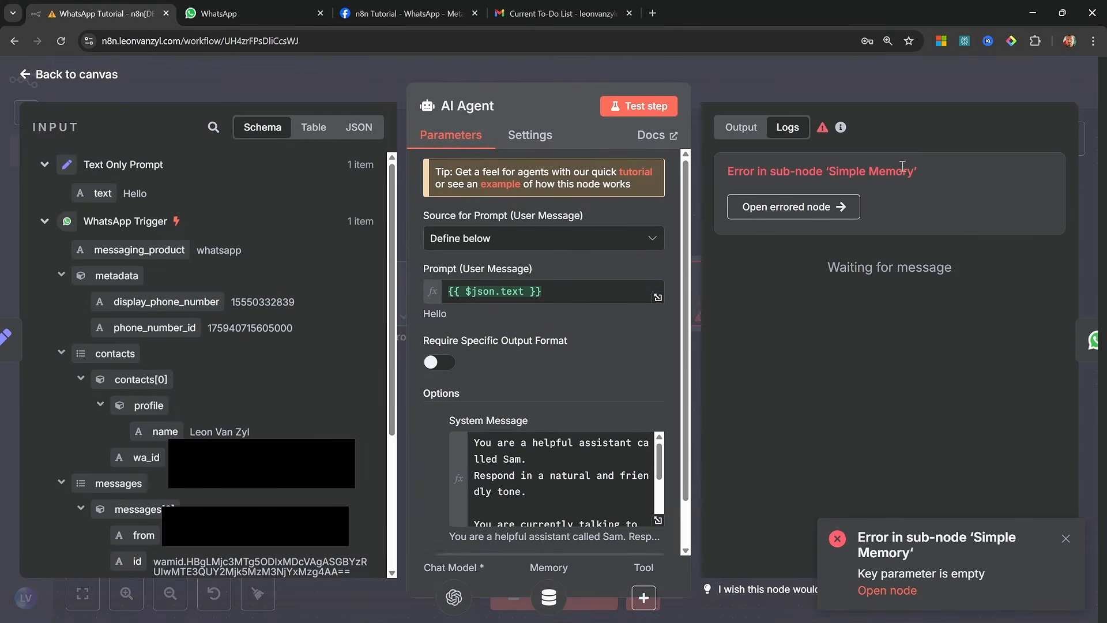
{"action": "left_click", "coordinate": [793, 206]}
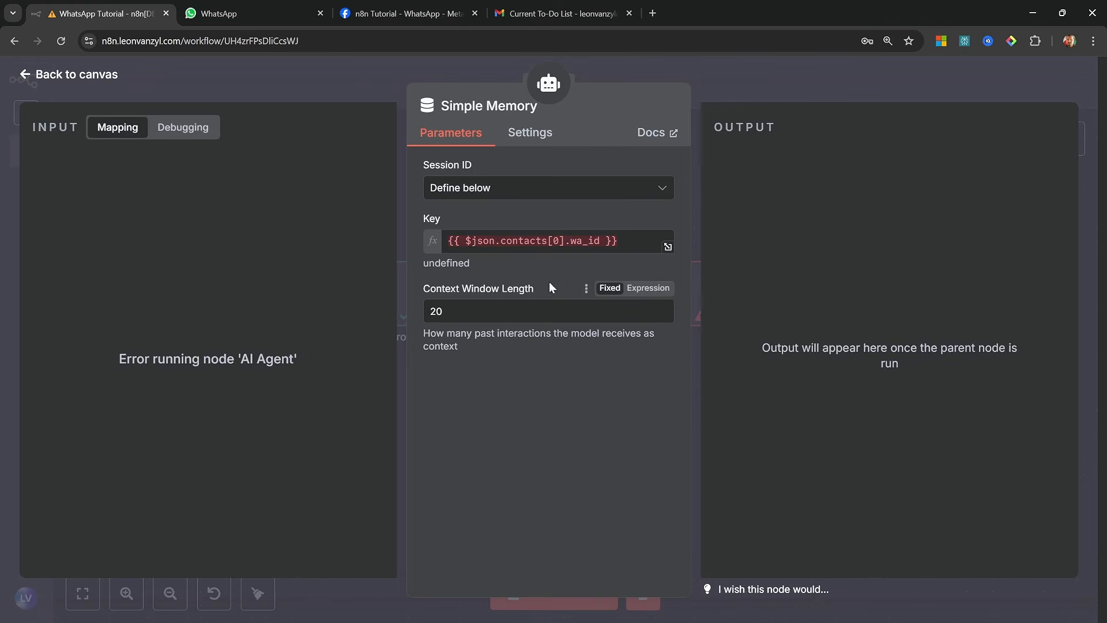
{"action": "left_click", "coordinate": [95, 81]}
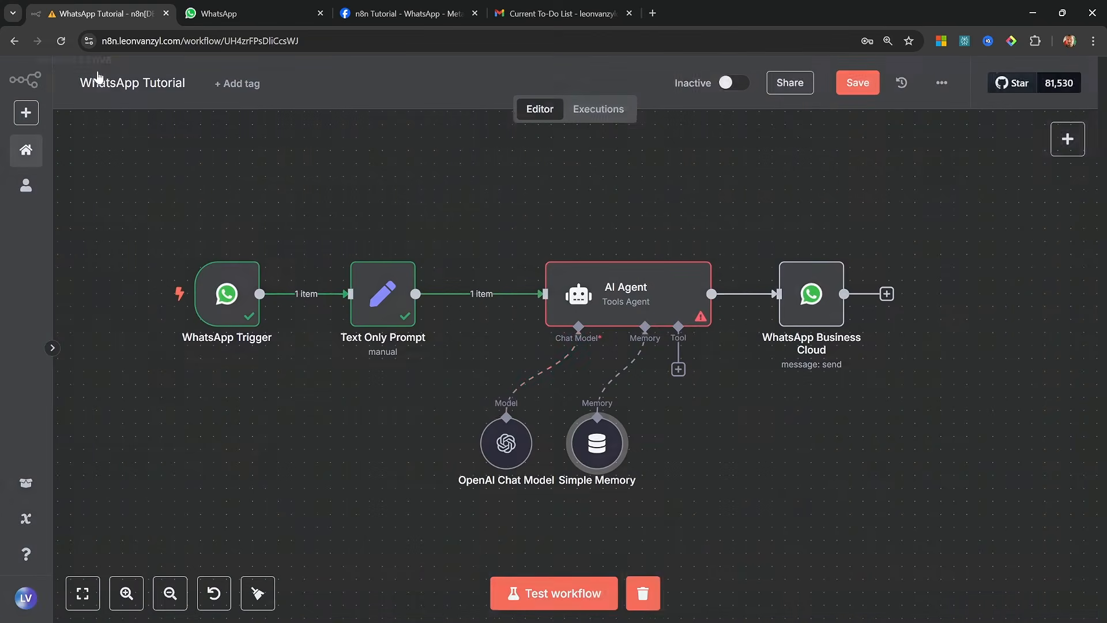
{"action": "left_click_drag", "start_coordinate": [394, 305], "coordinate": [412, 300]}
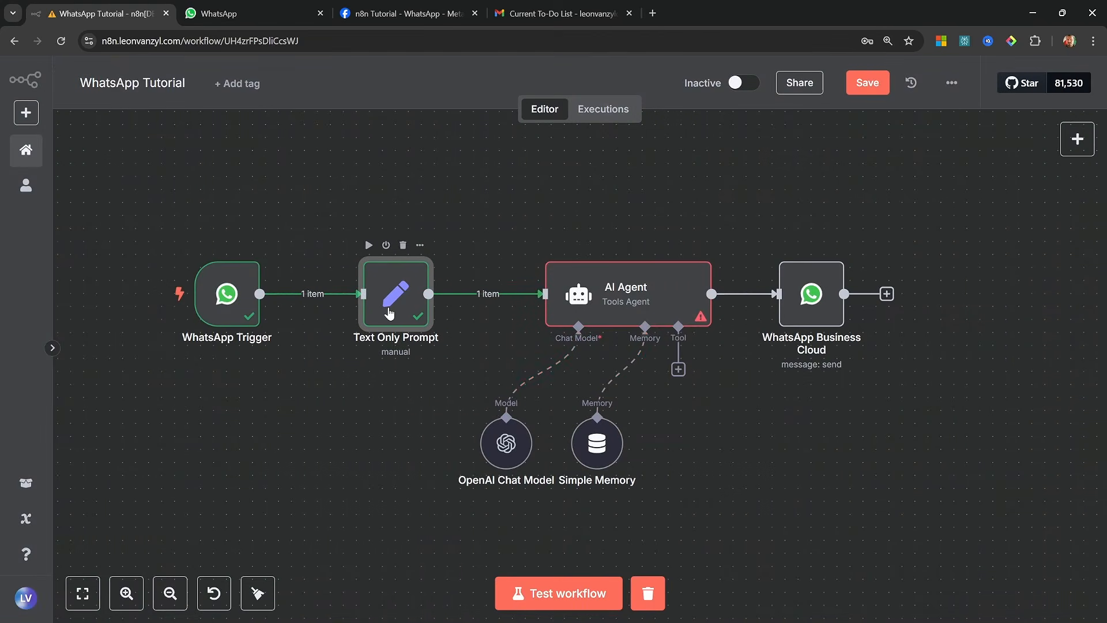
Open the Simple Memory node's Key in the full expression editor and clear its expression
{"action": "double_click", "coordinate": [597, 442]}
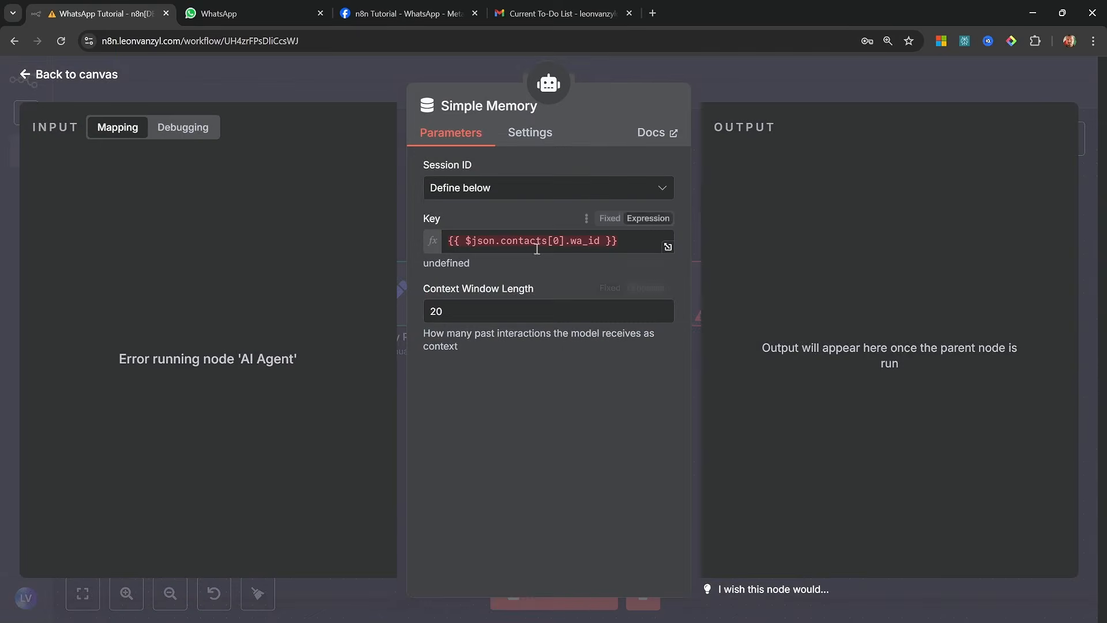
{"action": "left_click_drag", "start_coordinate": [501, 242], "coordinate": [622, 242]}
{"action": "left_click", "coordinate": [634, 242]}
{"action": "left_click", "coordinate": [667, 246]}
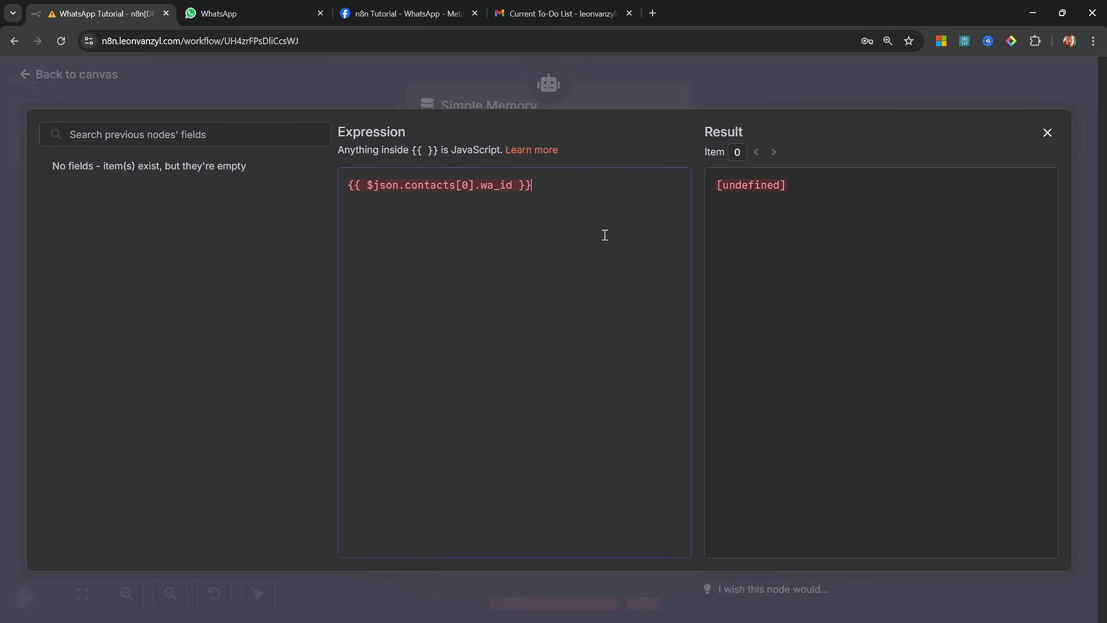
{"action": "key", "text": "ctrl+a"}
{"action": "key", "text": "BackSpace"}
Start the Simple Memory key expression with $('WhatsApp Trigger').item.json.messages inside double curly braces
{"action": "type", "text": "{{"}
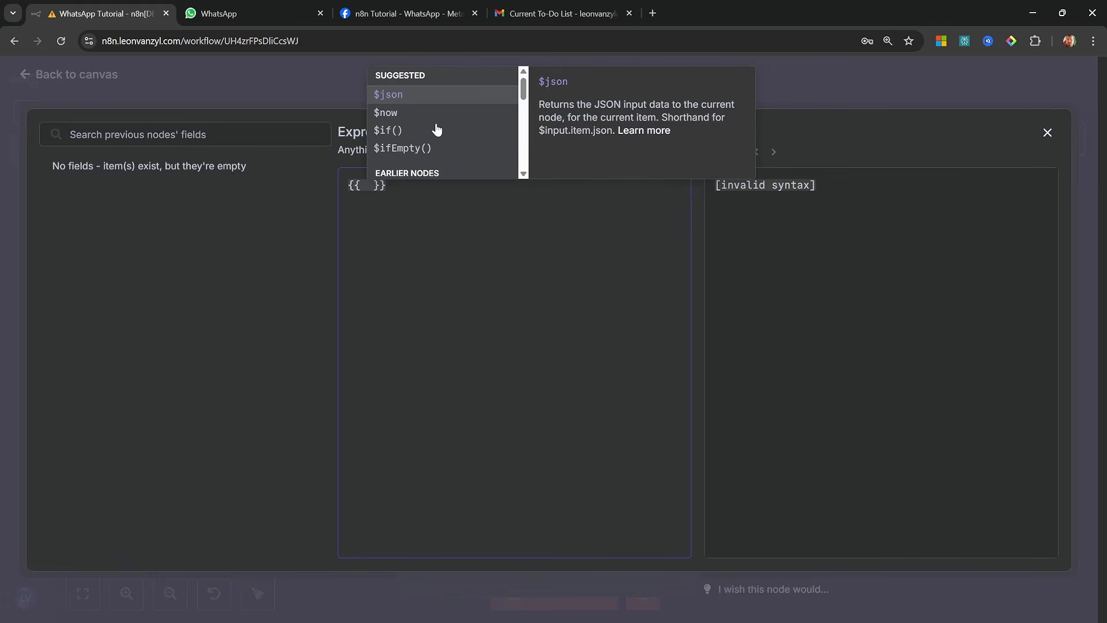
{"action": "scroll", "coordinate": [468, 121], "scroll_direction": "down", "scroll_amount": 2}
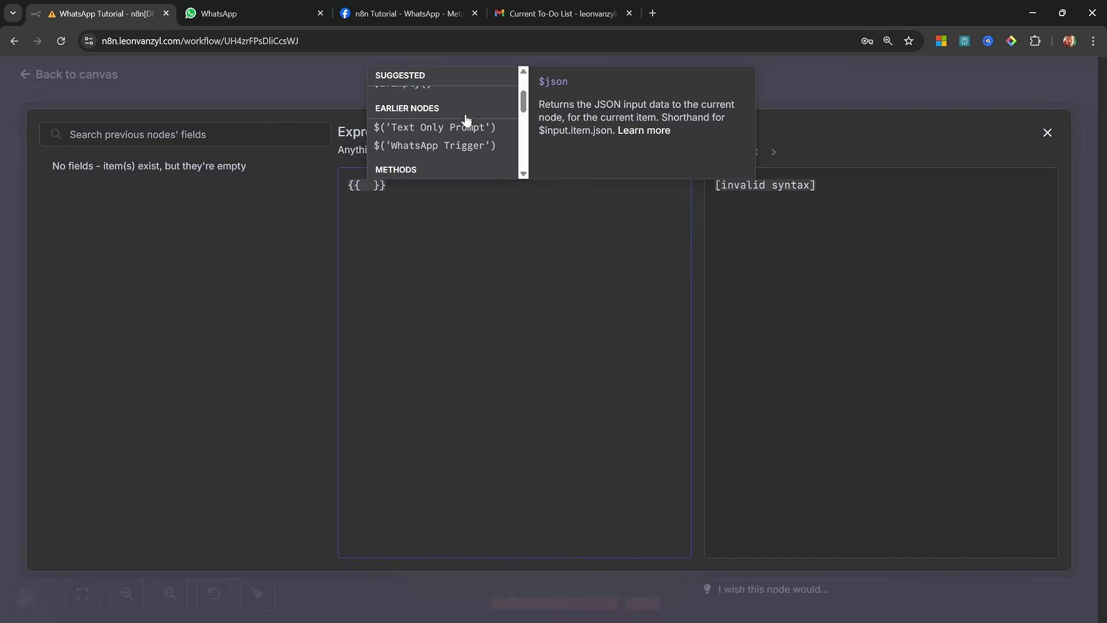
{"action": "left_click", "coordinate": [449, 144]}
{"action": "type", "text": "."}
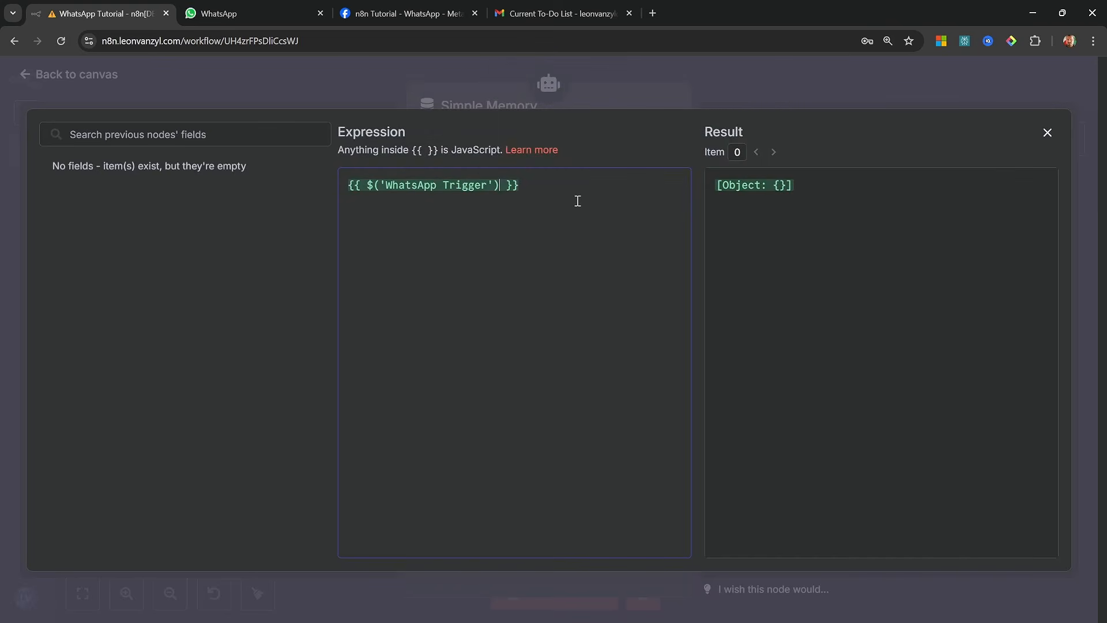
{"action": "left_click", "coordinate": [542, 96]}
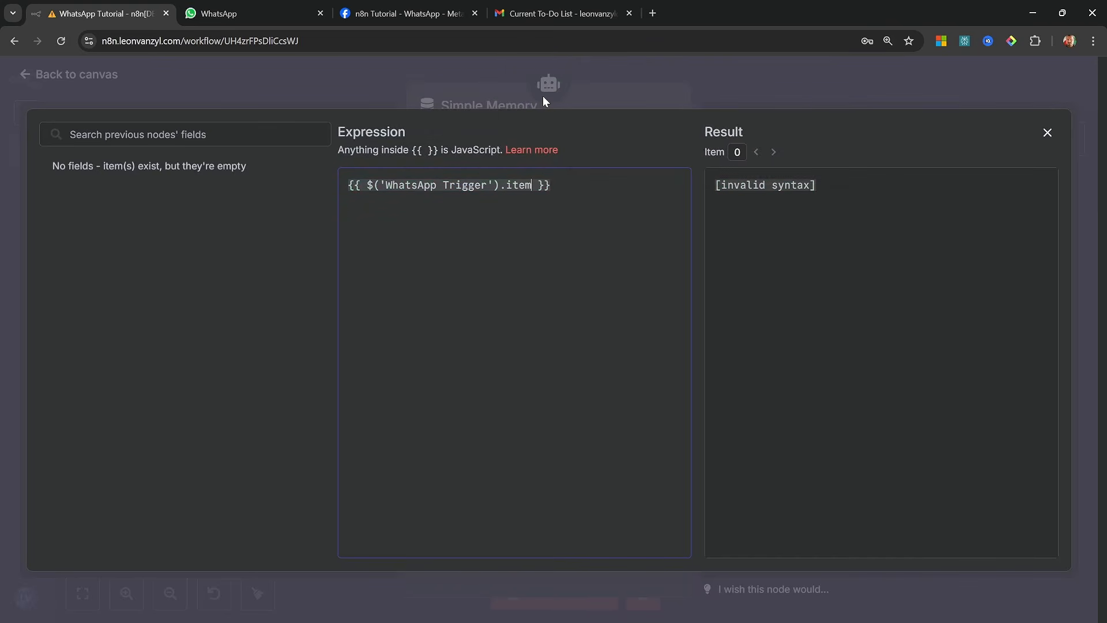
{"action": "type", "text": "."}
{"action": "left_click", "coordinate": [561, 78]}
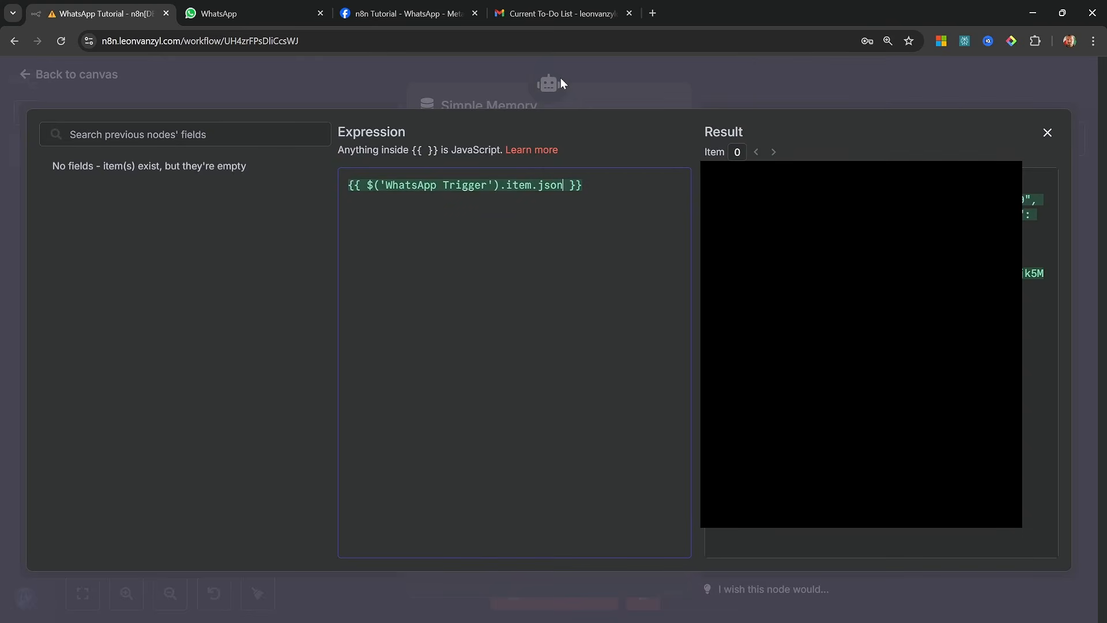
{"action": "type", "text": "."}
{"action": "left_click", "coordinate": [608, 130]}
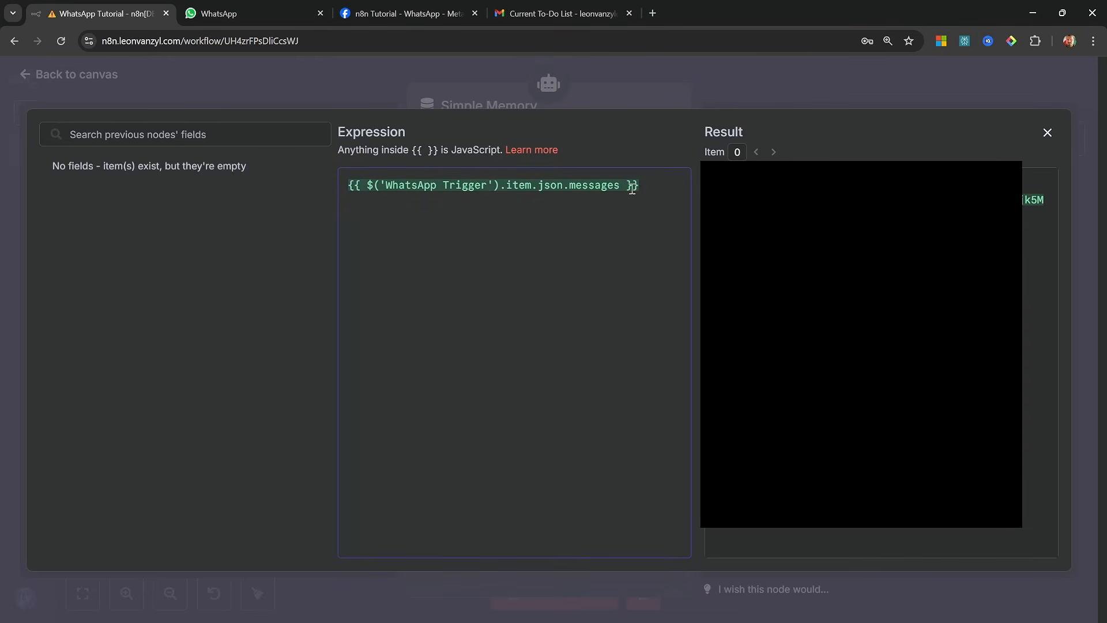
Complete the key expression with [0].from to use the first message's sender, and return to the canvas
{"action": "type", "text": "[]"}
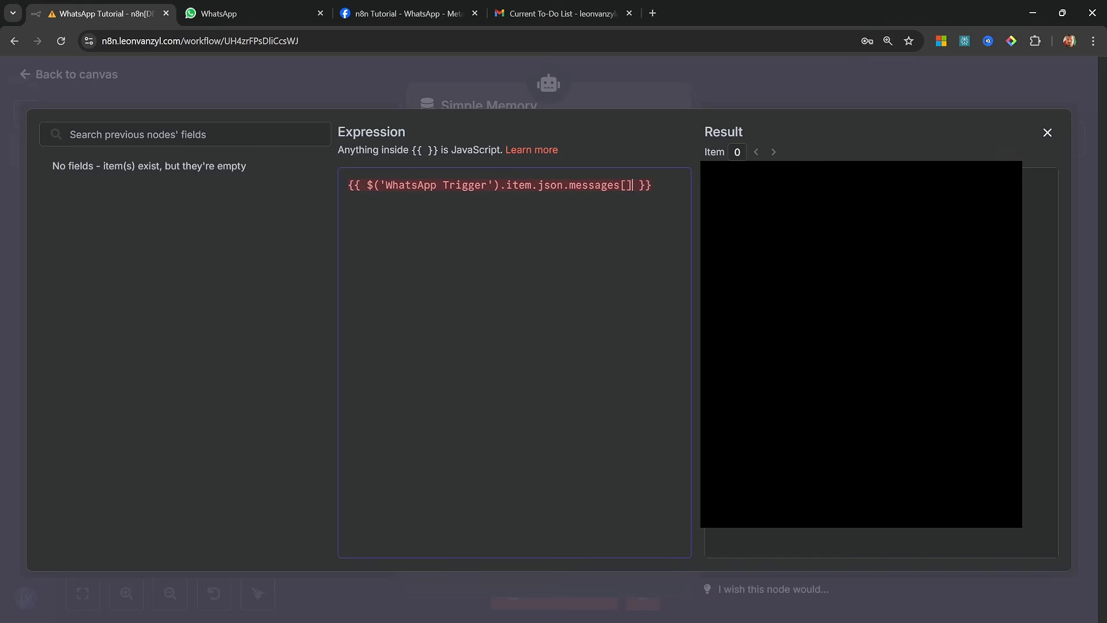
{"action": "type", "text": "0"}
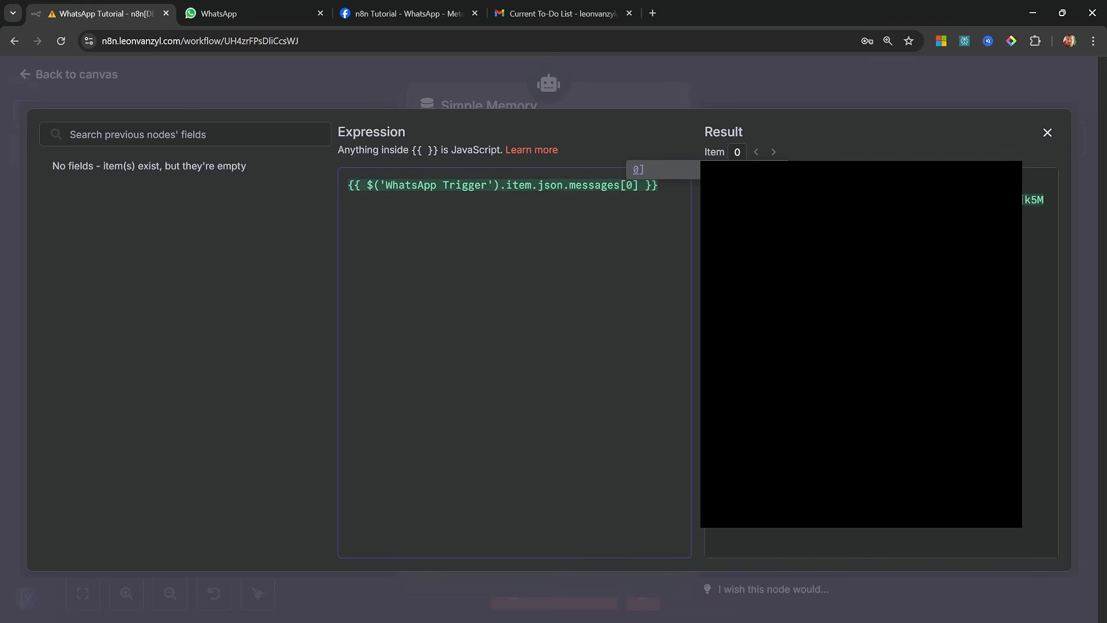
{"action": "key", "text": "Right"}
{"action": "type", "text": "."}
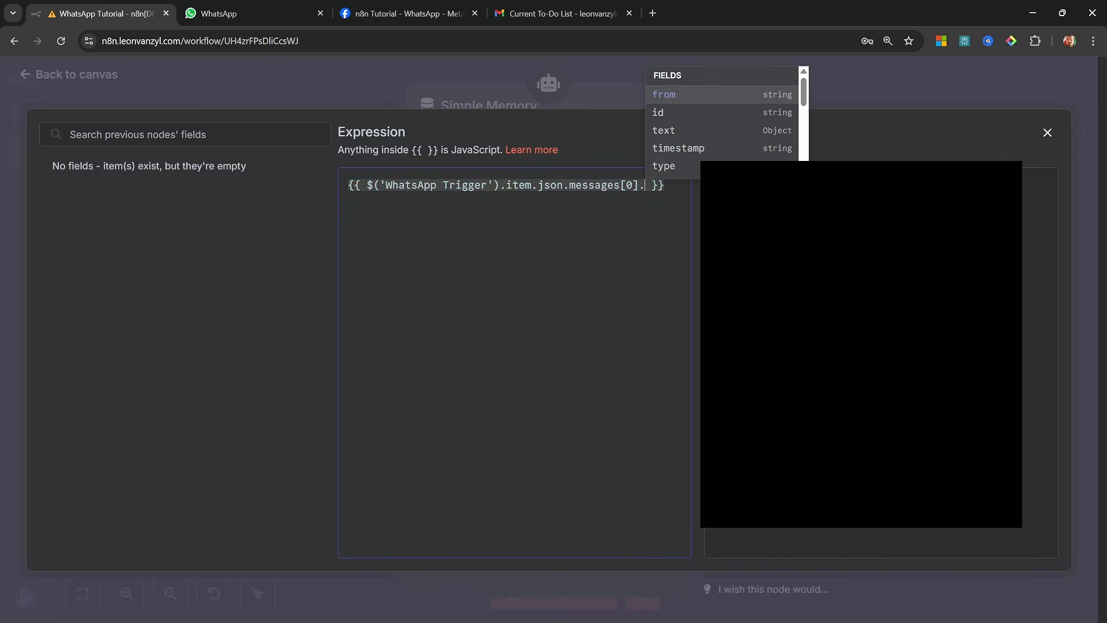
{"action": "left_click", "coordinate": [670, 97]}
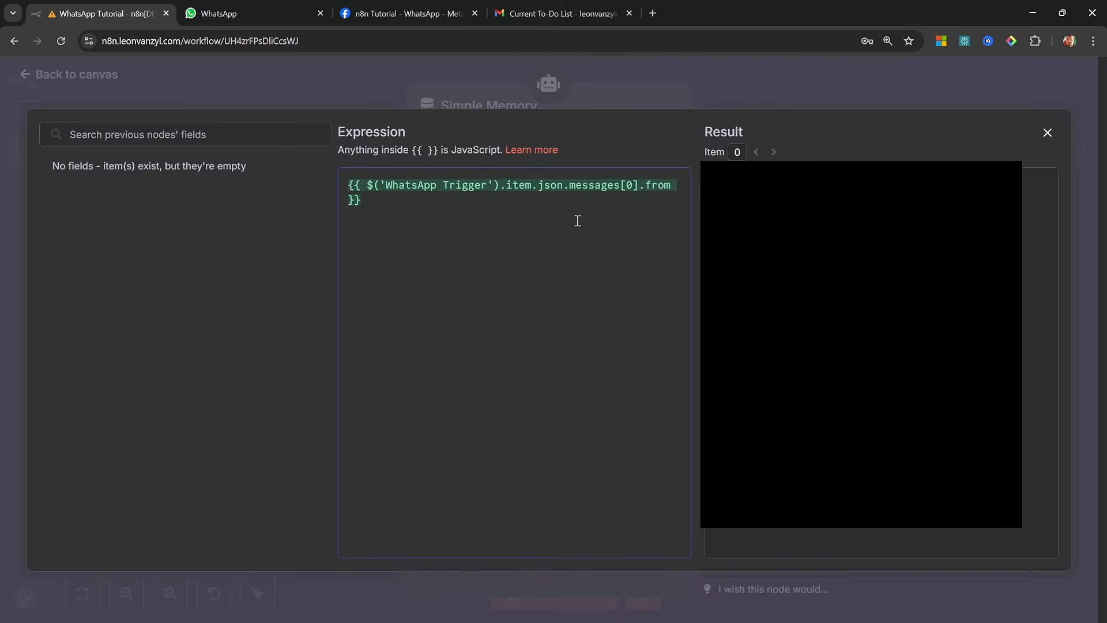
{"action": "left_click", "coordinate": [160, 90]}
{"action": "left_click", "coordinate": [92, 82]}
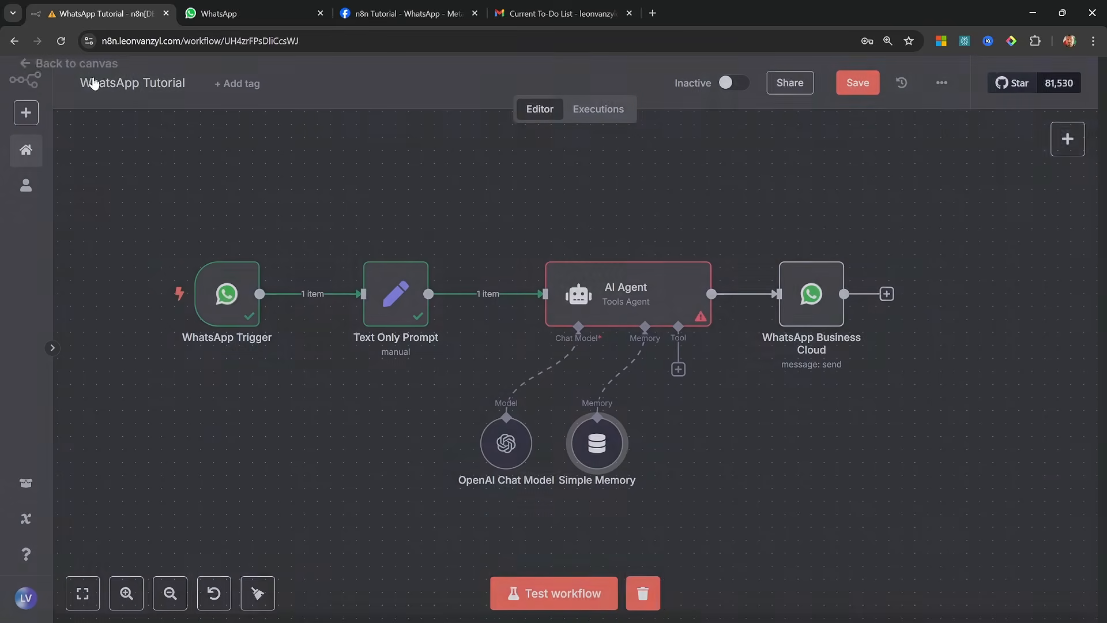
Test the workflow by sending "Hello" in the n8n Agent chat on WhatsApp Web
{"action": "left_click", "coordinate": [553, 593]}
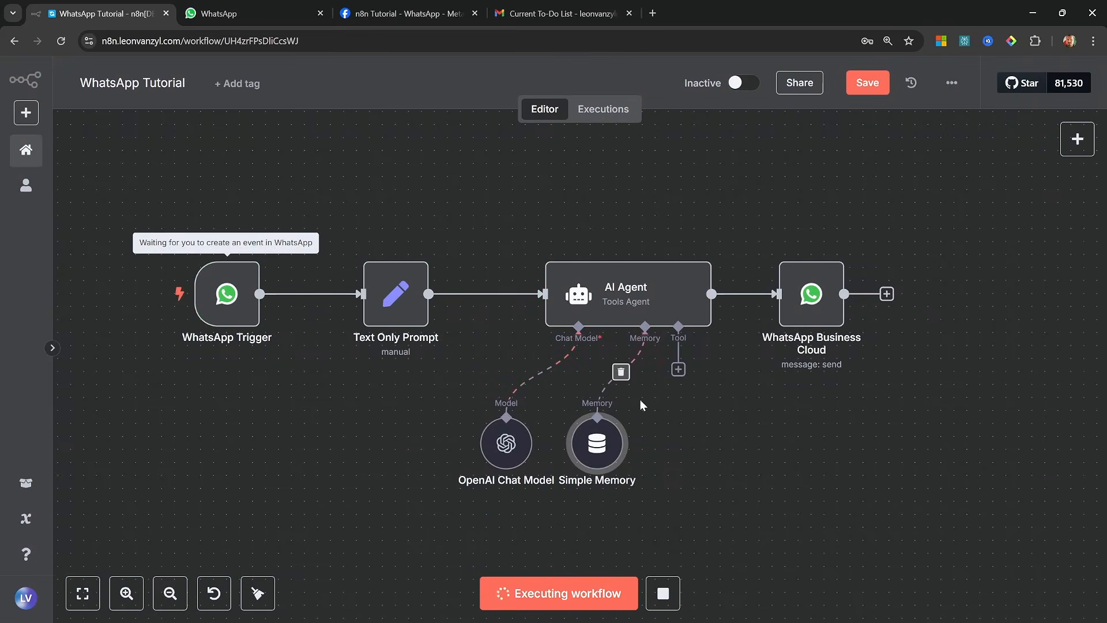
{"action": "key", "text": "ctrl+Tab"}
{"action": "left_click", "coordinate": [626, 587]}
{"action": "type", "text": "Hello"}
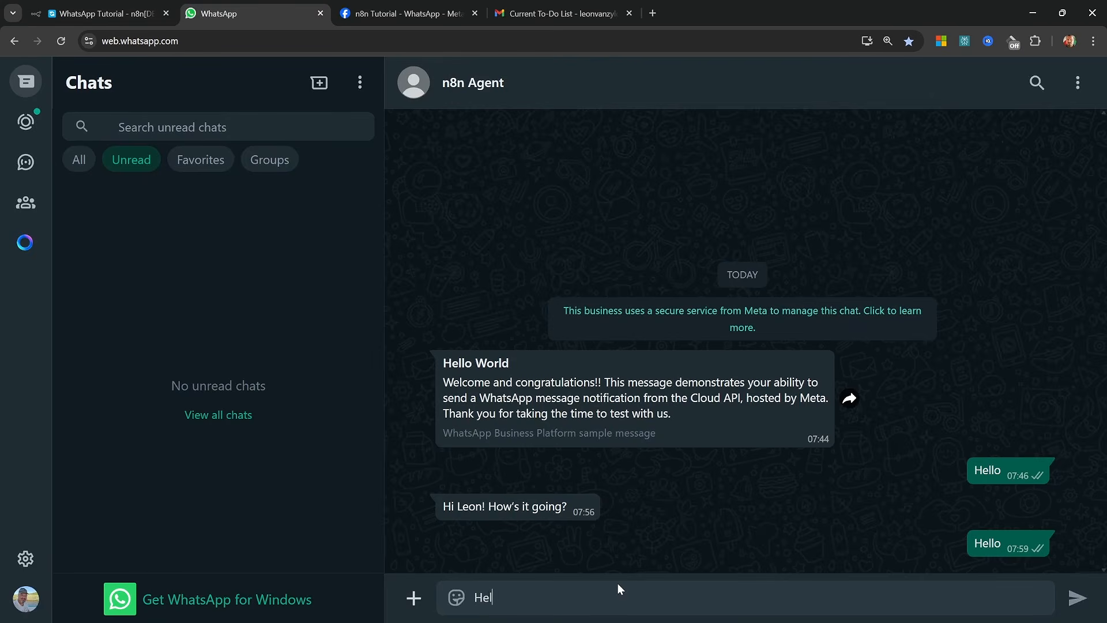
{"action": "key", "text": "Return"}
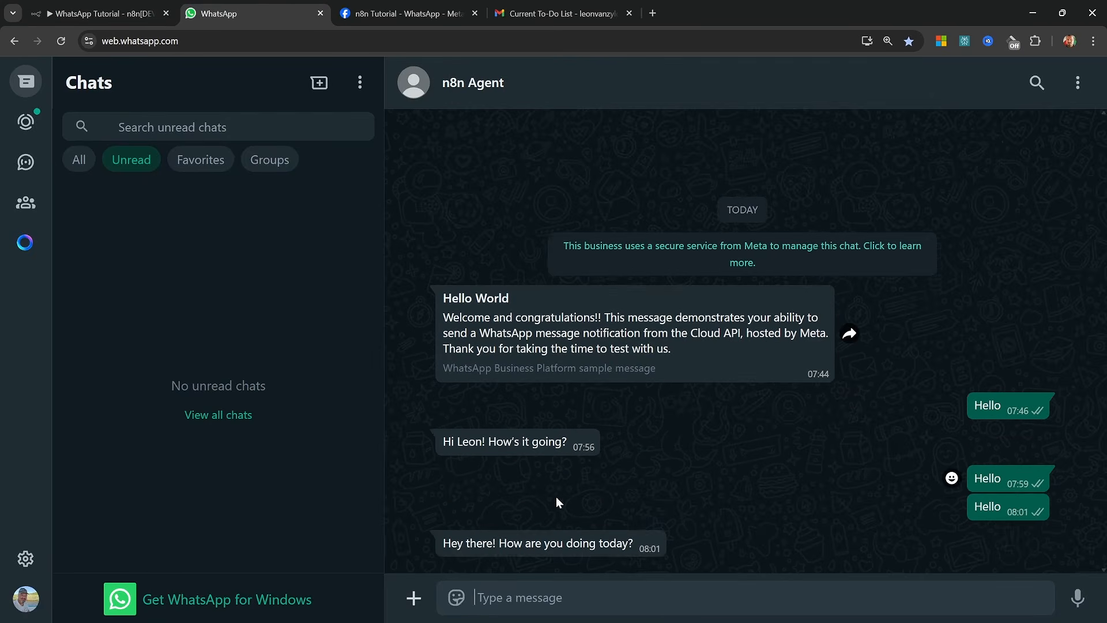
Run the workflow test again from n8n with a voice message of about 3 seconds in the n8n Agent chat, and return to n8n
{"action": "left_click", "coordinate": [110, 20]}
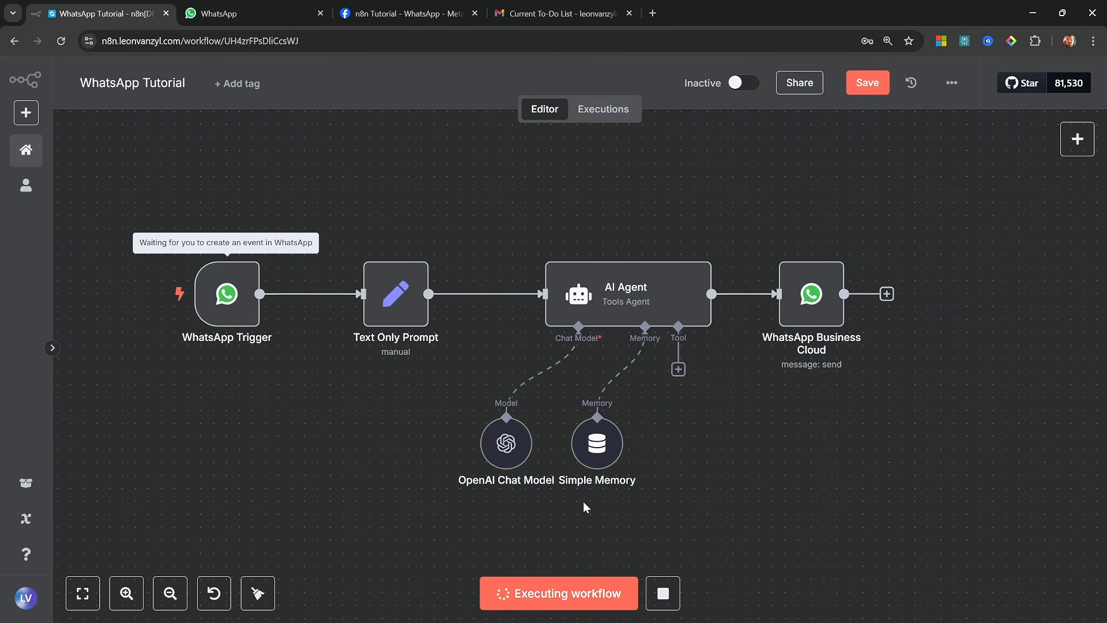
{"action": "left_click", "coordinate": [283, 7]}
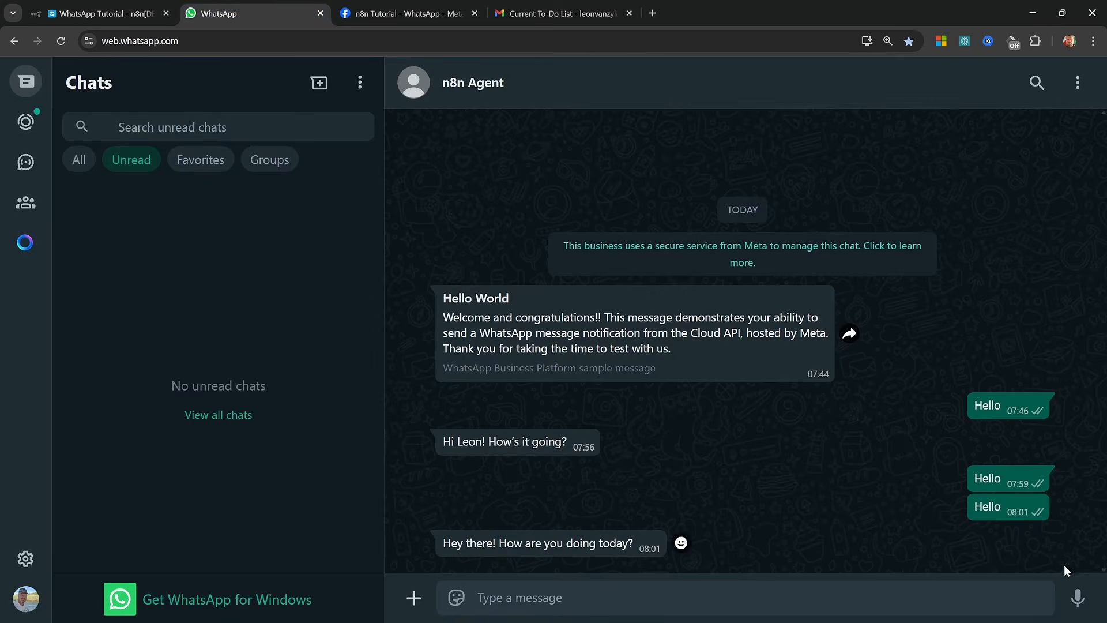
{"action": "left_click", "coordinate": [1076, 597]}
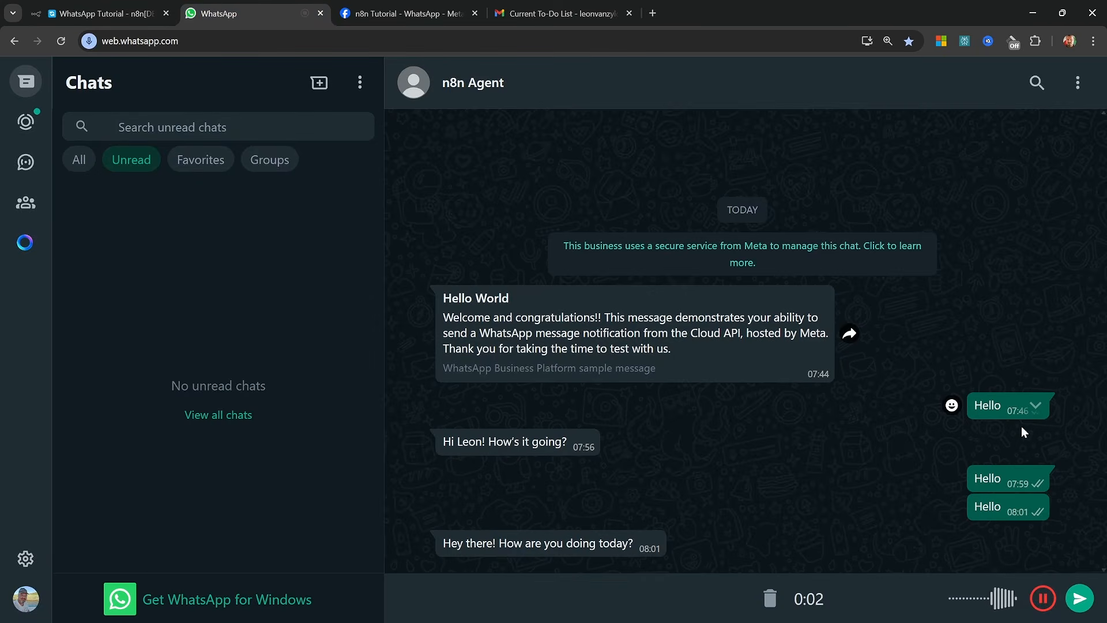
{"action": "left_click", "coordinate": [1078, 597]}
{"action": "left_click", "coordinate": [106, 12]}
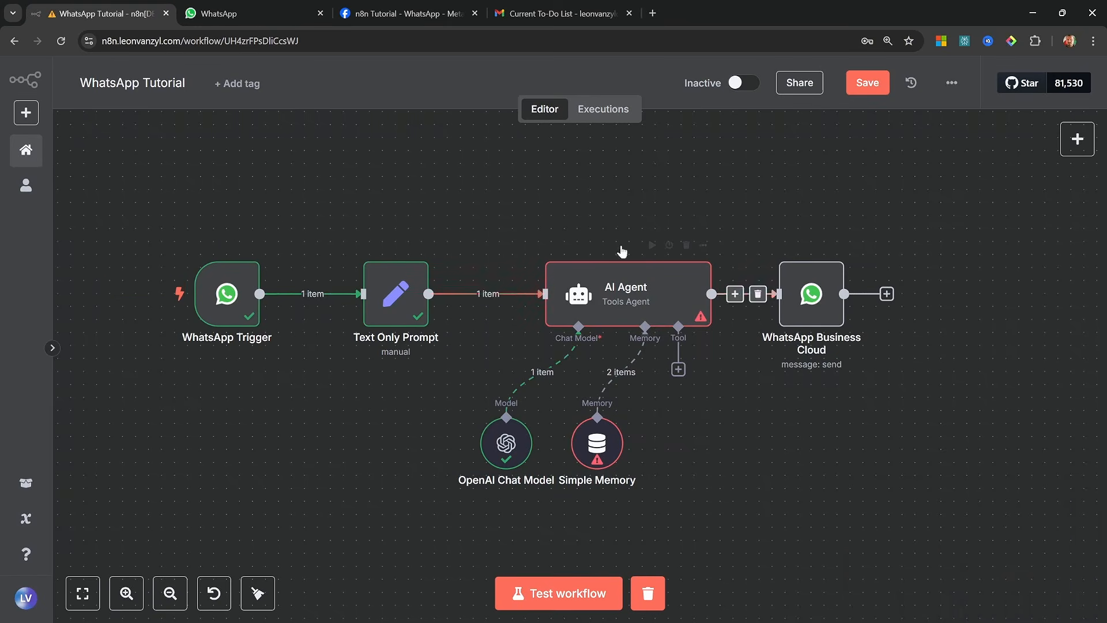
Examine the WhatsApp Trigger's output for the voice message down to its audio fields, and return to the canvas
{"action": "double_click", "coordinate": [228, 294]}
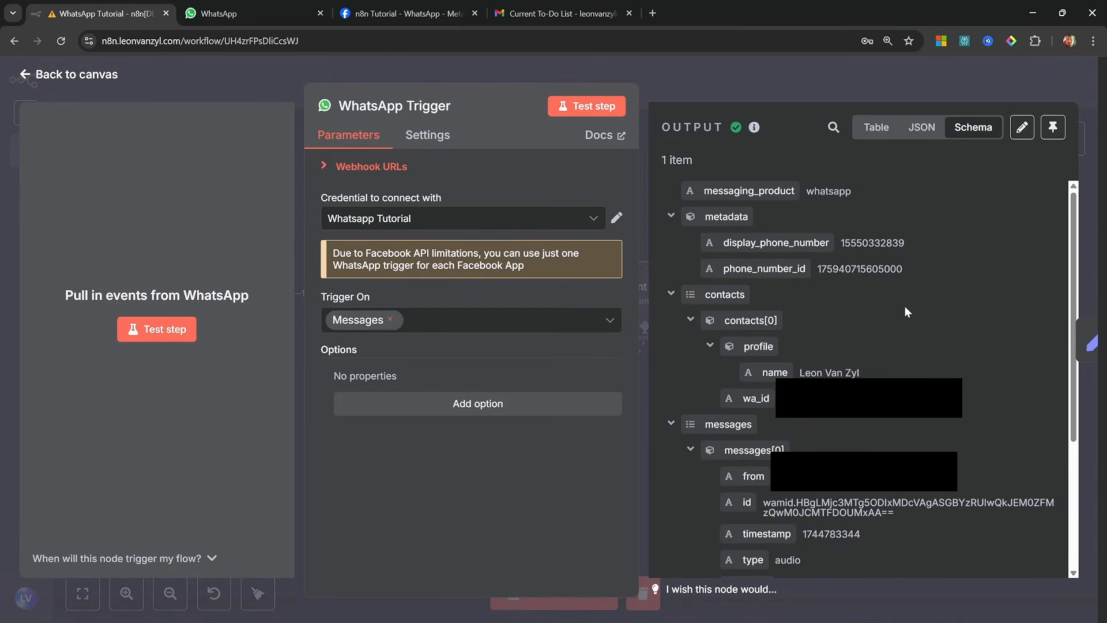
{"action": "scroll", "coordinate": [905, 311], "scroll_direction": "down", "scroll_amount": 4}
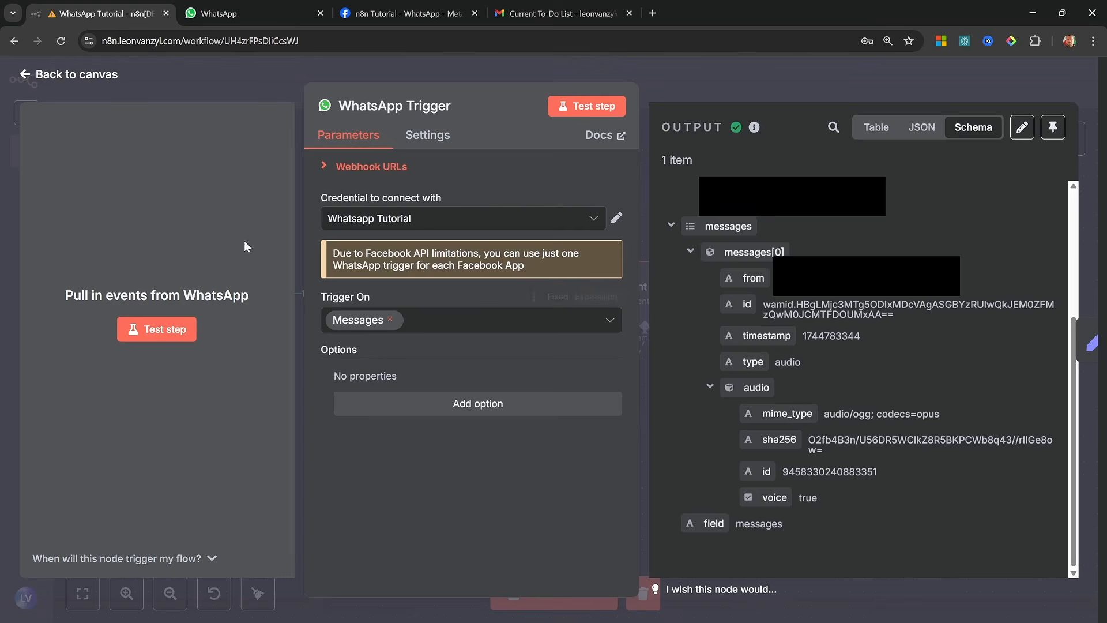
{"action": "left_click", "coordinate": [72, 77]}
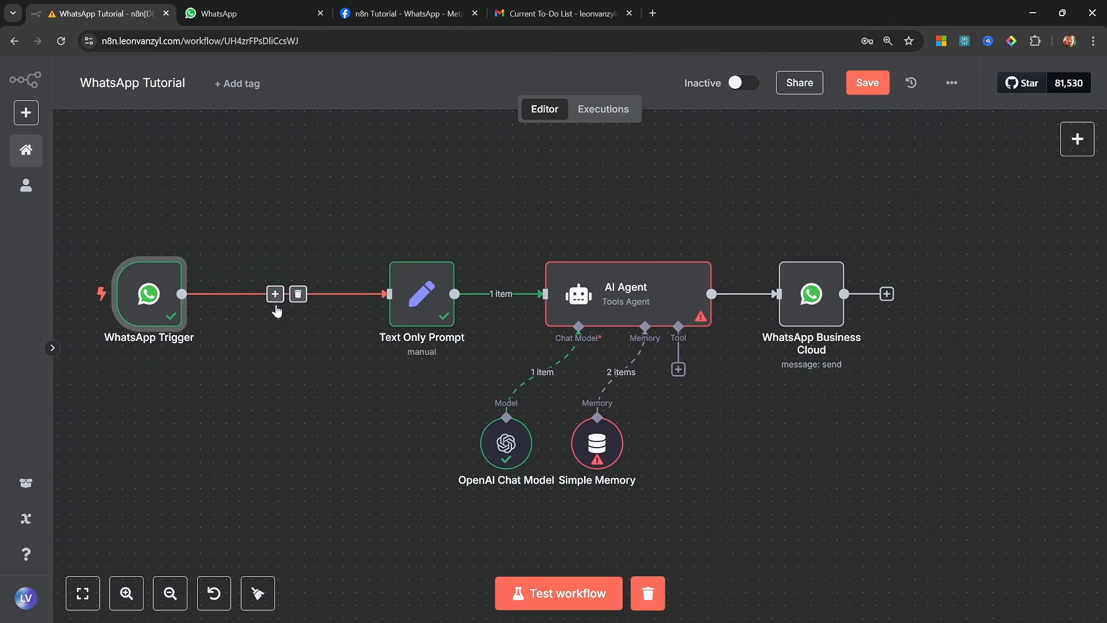
Insert a Switch node between the WhatsApp Trigger and Text Only Prompt nodes
{"action": "left_click", "coordinate": [275, 294]}
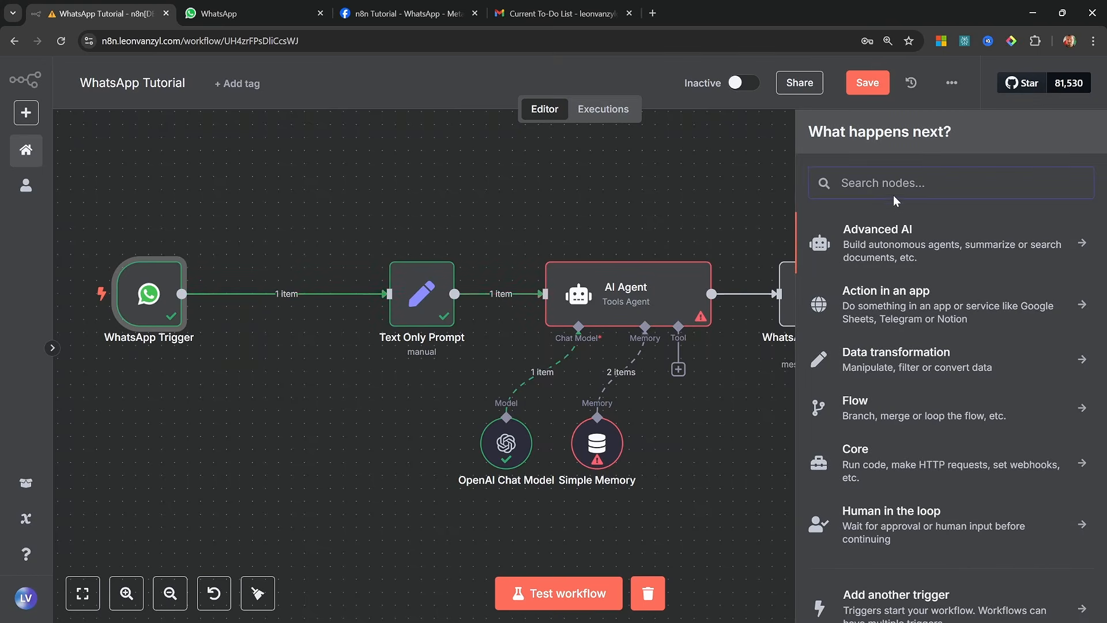
{"action": "type", "text": "switc"}
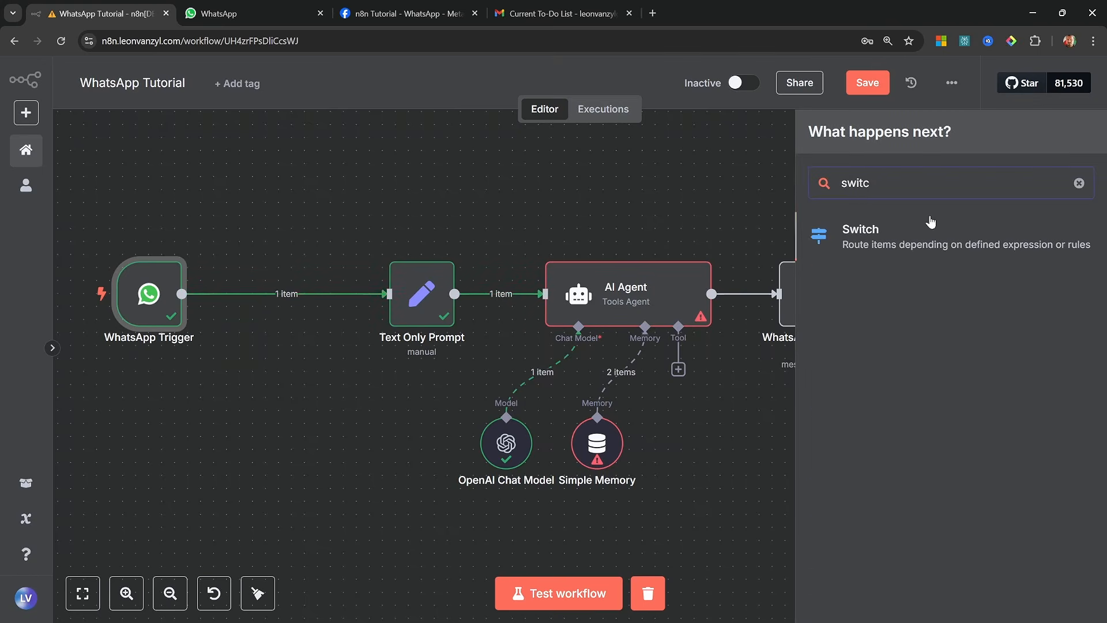
{"action": "left_click", "coordinate": [948, 233]}
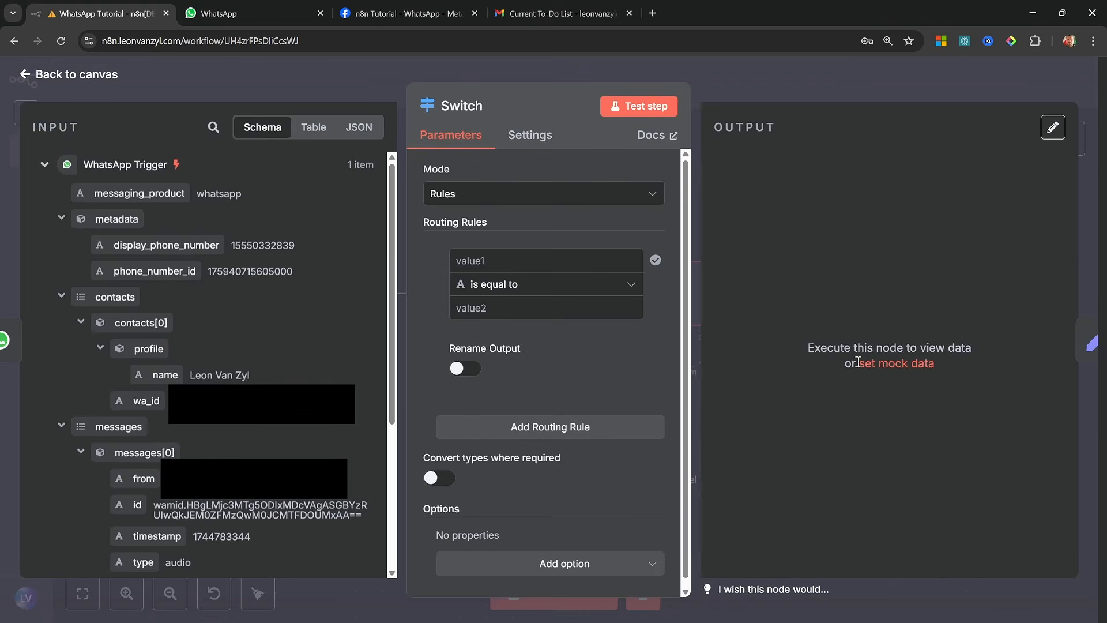
Set the Switch node's first routing rule to check that the object messages[0].audio exists
{"action": "scroll", "coordinate": [341, 451], "scroll_direction": "down", "scroll_amount": 5}
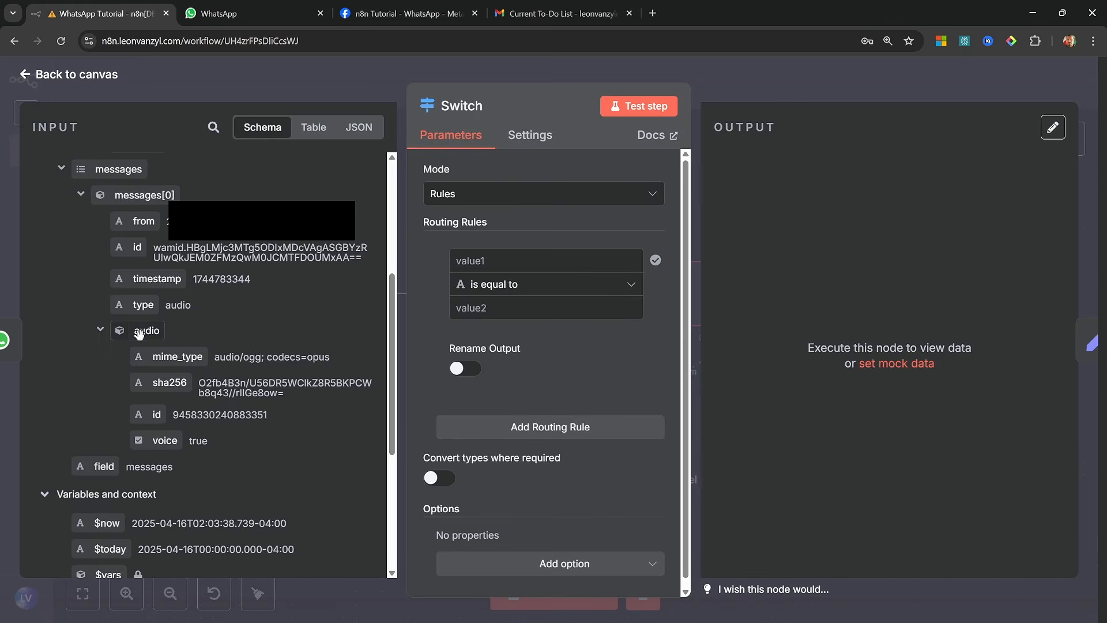
{"action": "left_click_drag", "start_coordinate": [137, 334], "coordinate": [536, 259]}
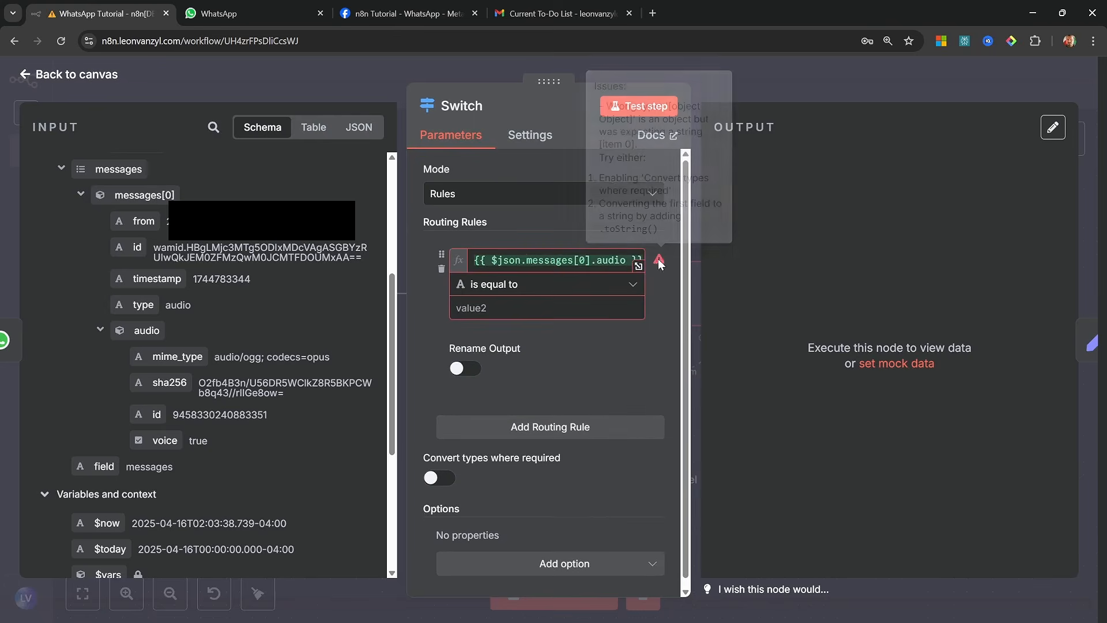
{"action": "left_click", "coordinate": [592, 286]}
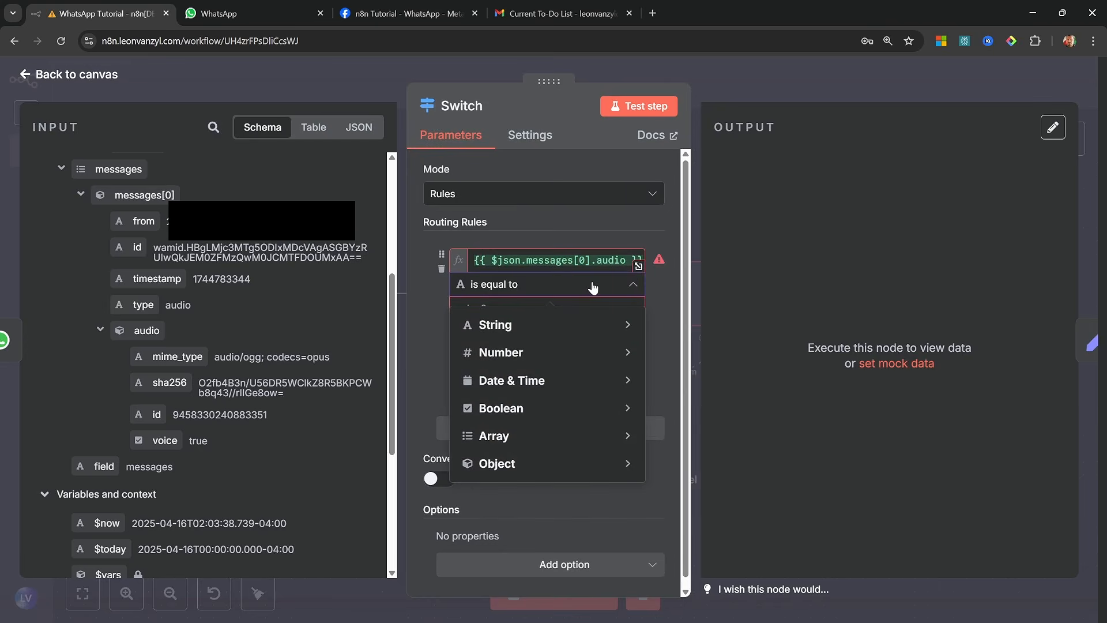
{"action": "mouse_move", "coordinate": [600, 464]}
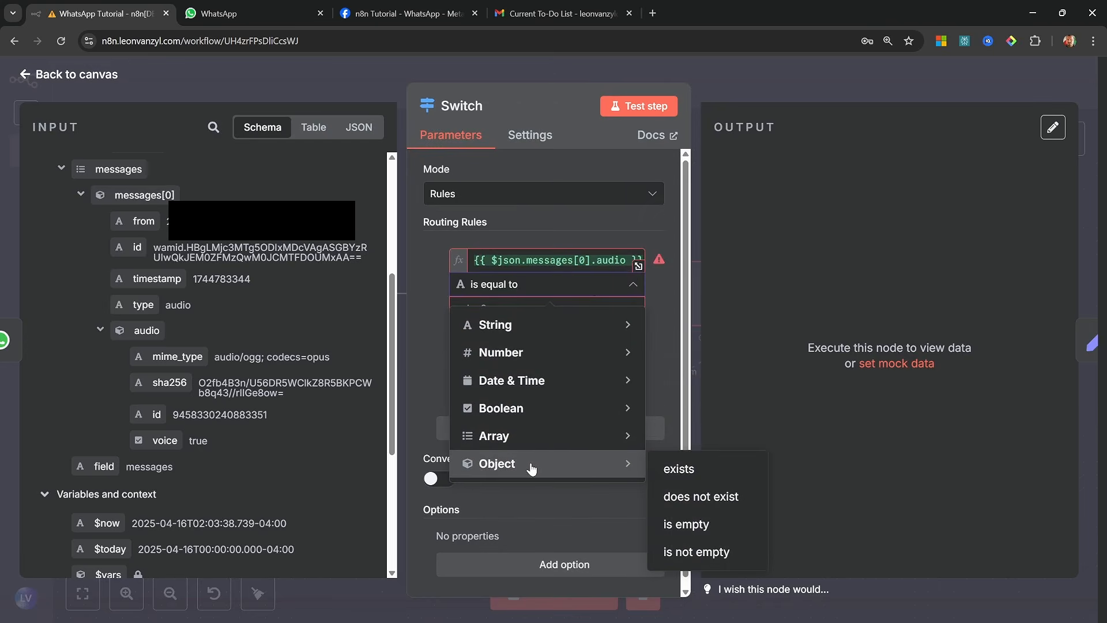
{"action": "left_click", "coordinate": [675, 470]}
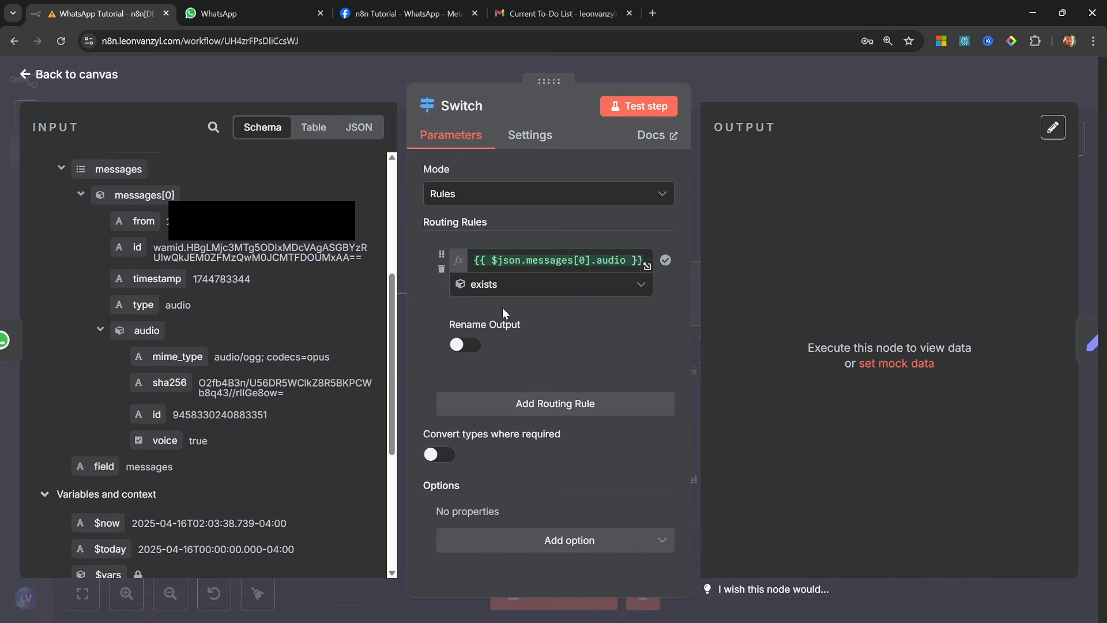
Rename the audio rule's output as Audio and return to the canvas
{"action": "left_click", "coordinate": [465, 345]}
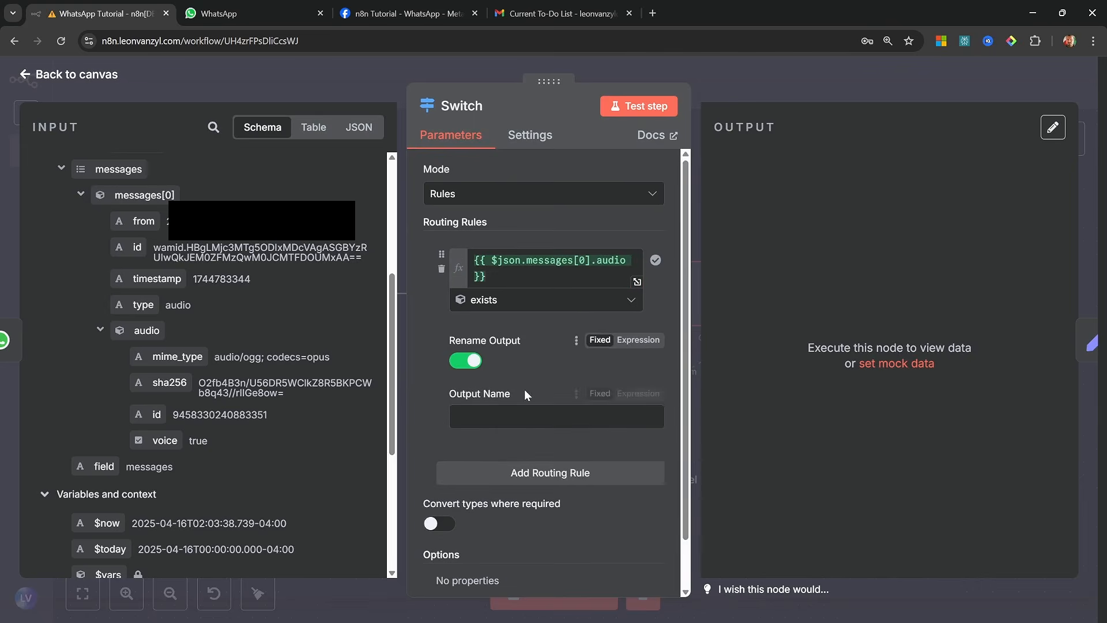
{"action": "left_click", "coordinate": [504, 420]}
{"action": "type", "text": "Auf"}
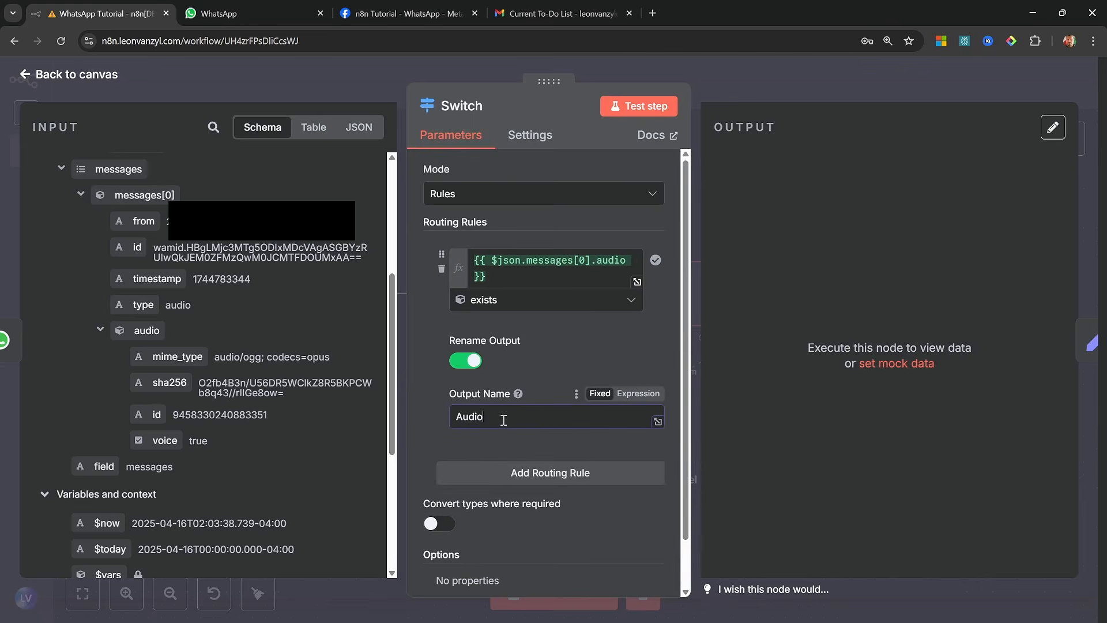
{"action": "left_click", "coordinate": [74, 73]}
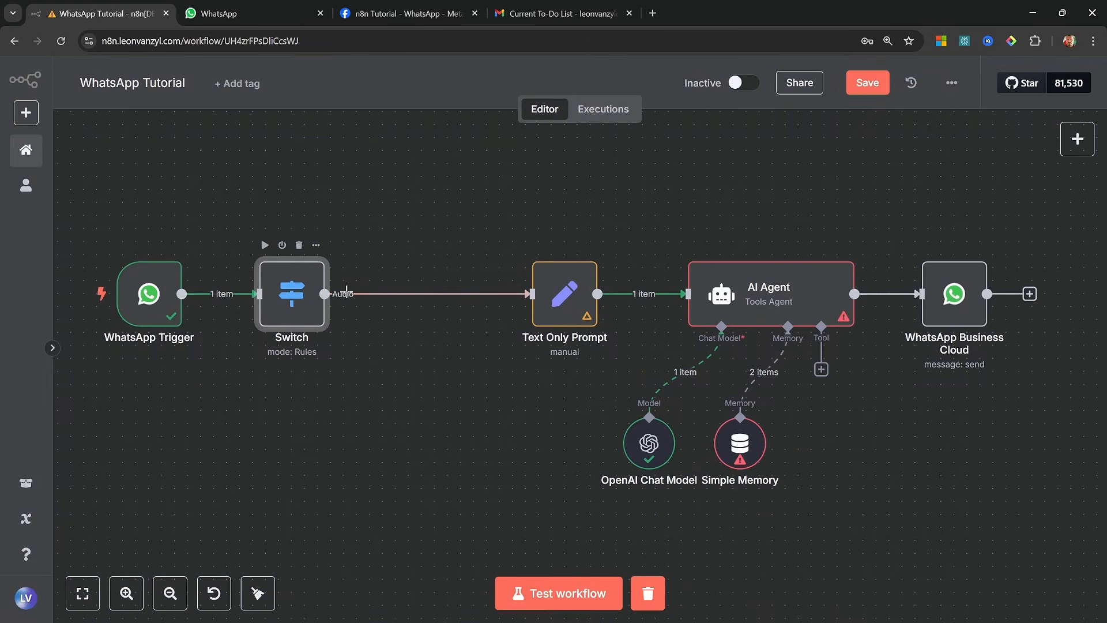
Test the Switch routing by running the workflow and sending "Hello" in the n8n Agent chat, and return to n8n
{"action": "key", "text": "ctrl+Return"}
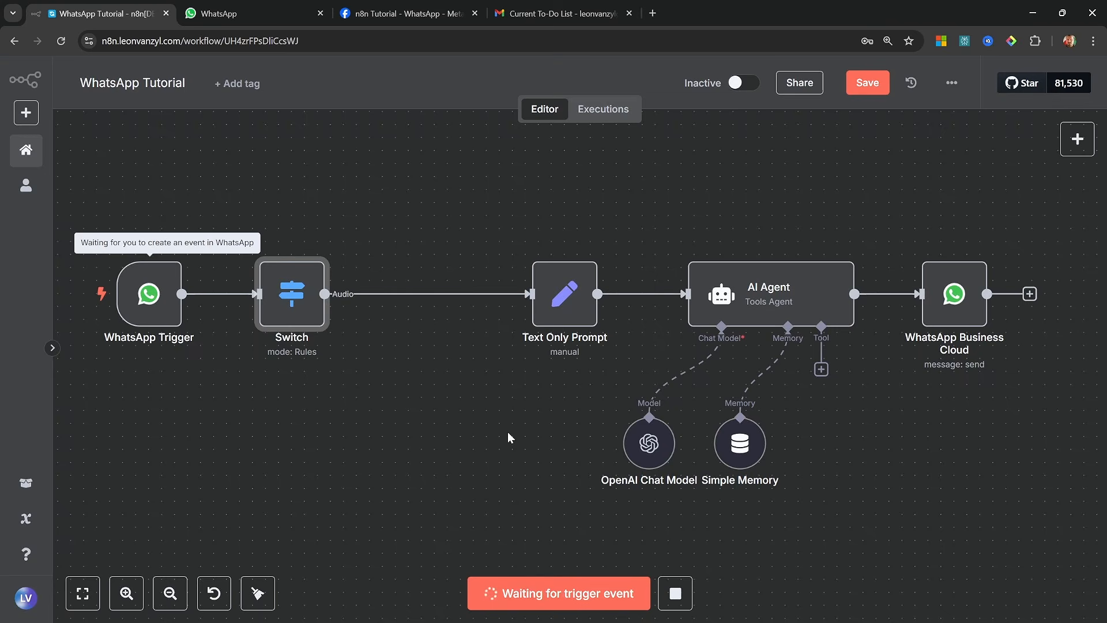
{"action": "left_click", "coordinate": [255, 15]}
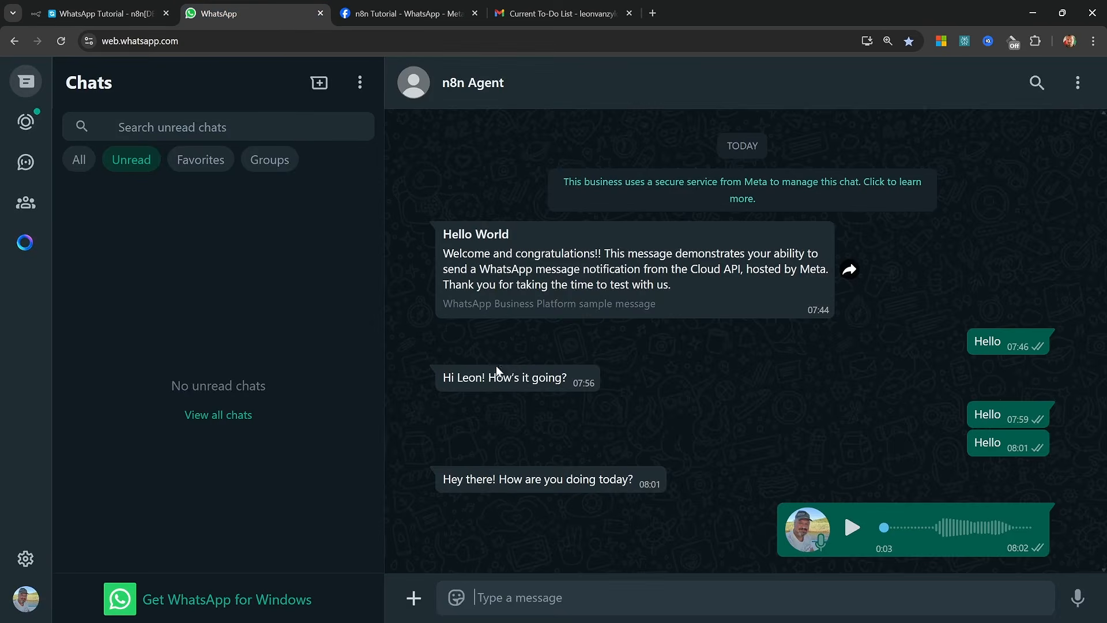
{"action": "type", "text": "Hello"}
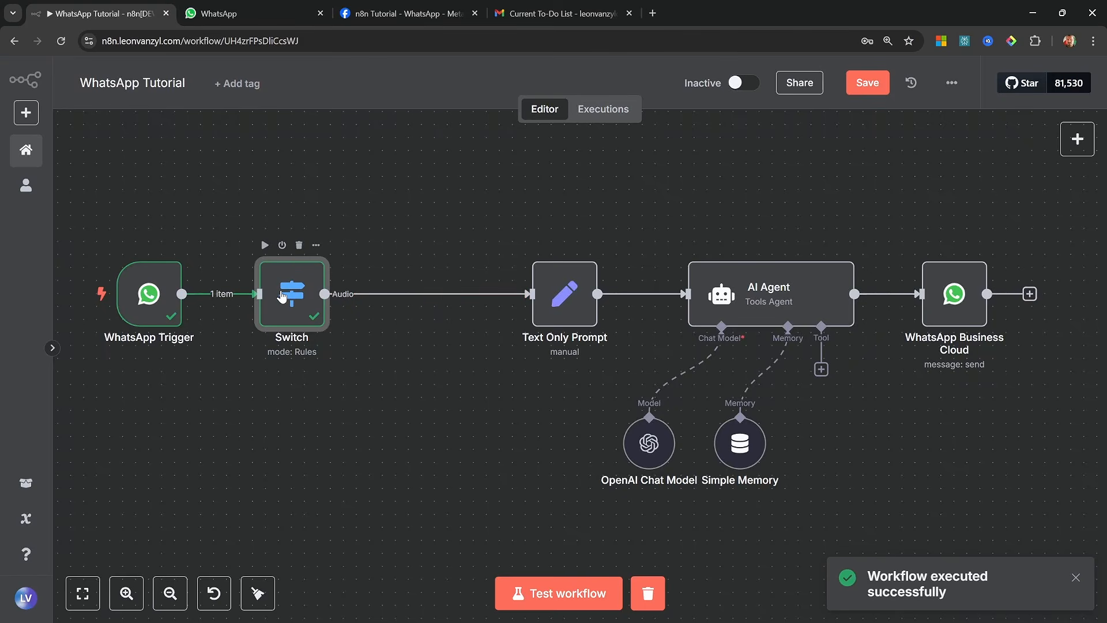
Add a second routing rule to the Switch node checking that the object messages[0].text exists
{"action": "double_click", "coordinate": [282, 296]}
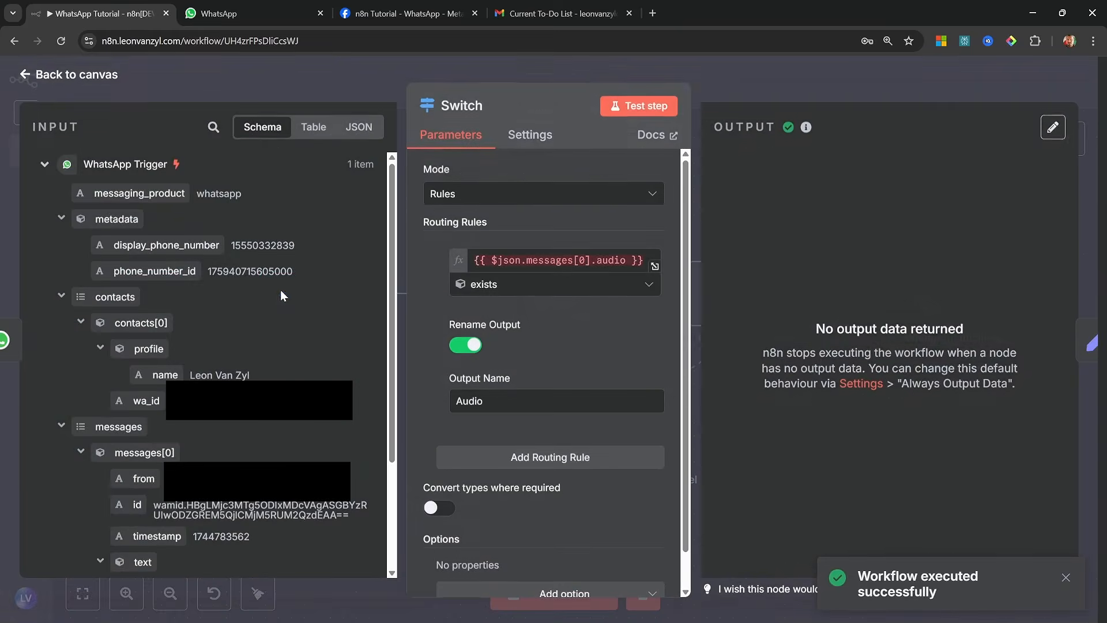
{"action": "left_click", "coordinate": [544, 458]}
{"action": "scroll", "coordinate": [271, 399], "scroll_direction": "down", "scroll_amount": 3}
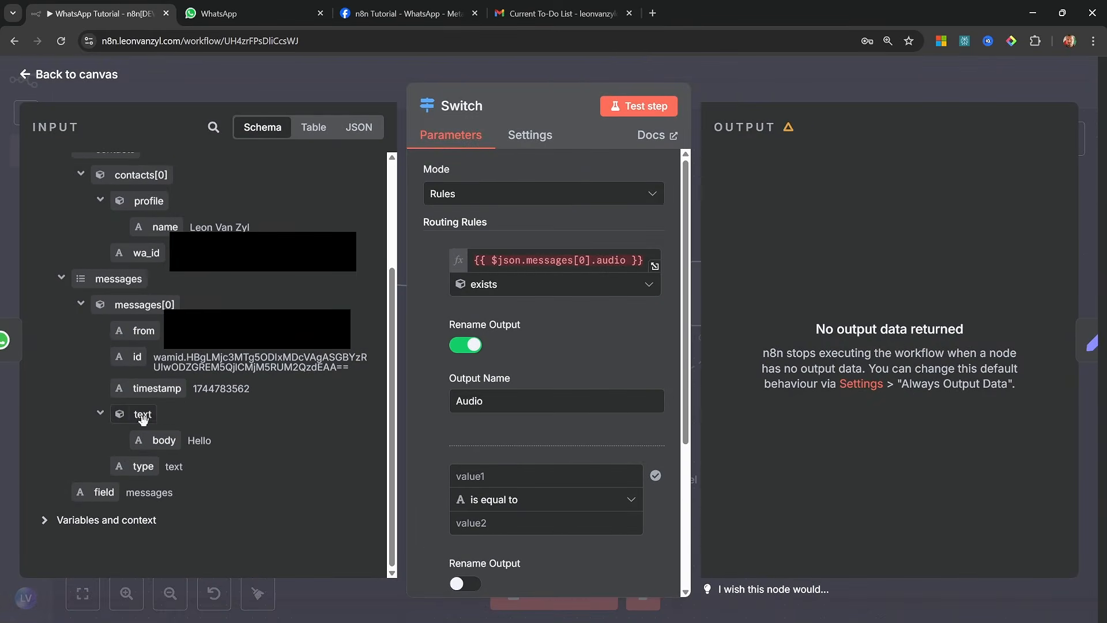
{"action": "left_click_drag", "start_coordinate": [143, 417], "coordinate": [536, 472]}
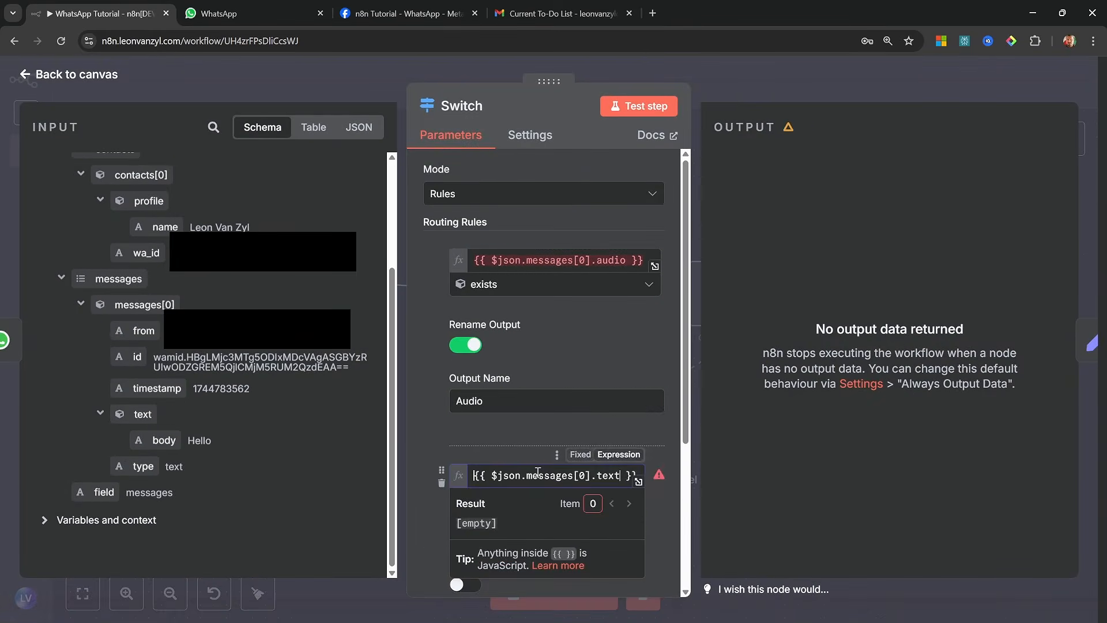
{"action": "left_click", "coordinate": [528, 426]}
{"action": "left_click", "coordinate": [542, 499]}
{"action": "mouse_move", "coordinate": [513, 459]}
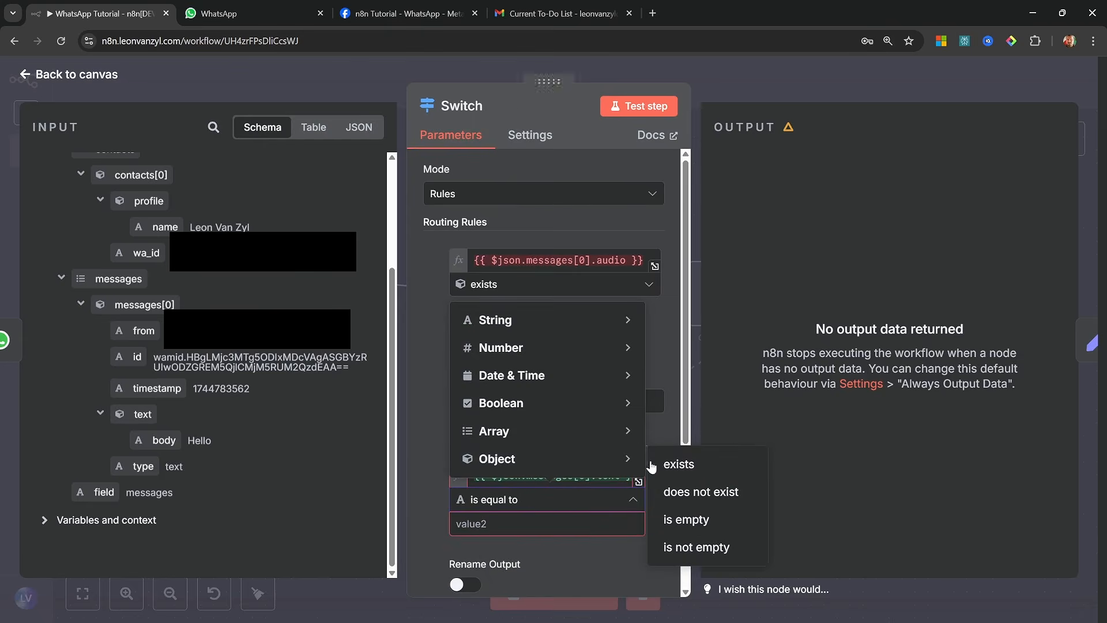
{"action": "left_click", "coordinate": [683, 464]}
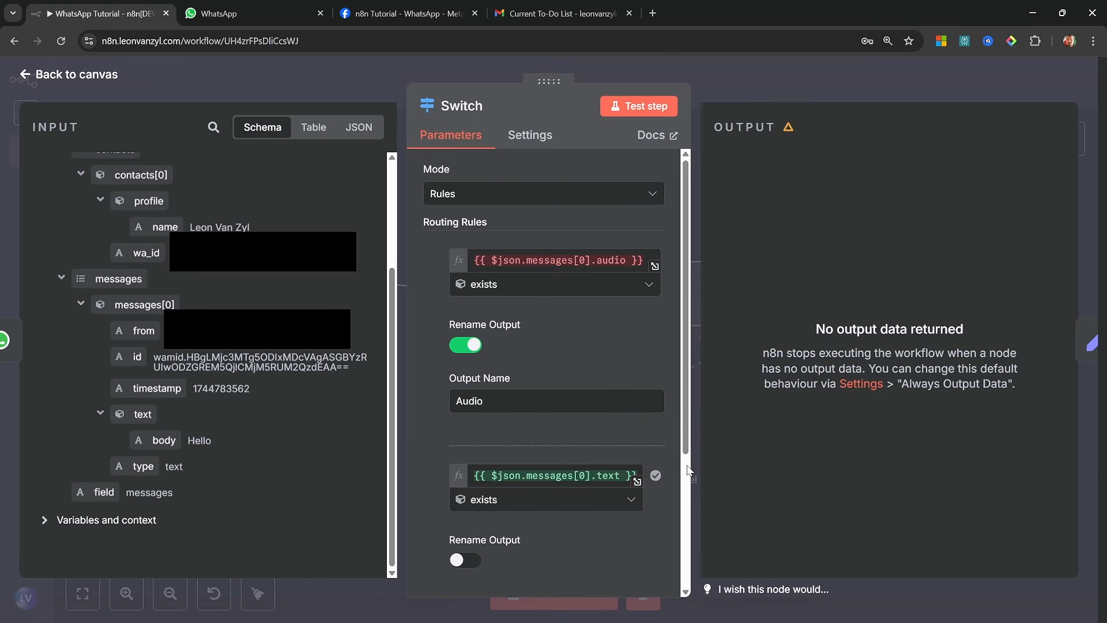
Rename the text rule's output as Text, return to the canvas and connect that output to the Text Only Prompt node
{"action": "left_click", "coordinate": [466, 566]}
{"action": "scroll", "coordinate": [490, 473], "scroll_direction": "down", "scroll_amount": 3}
{"action": "left_click", "coordinate": [546, 426]}
{"action": "type", "text": "Text"}
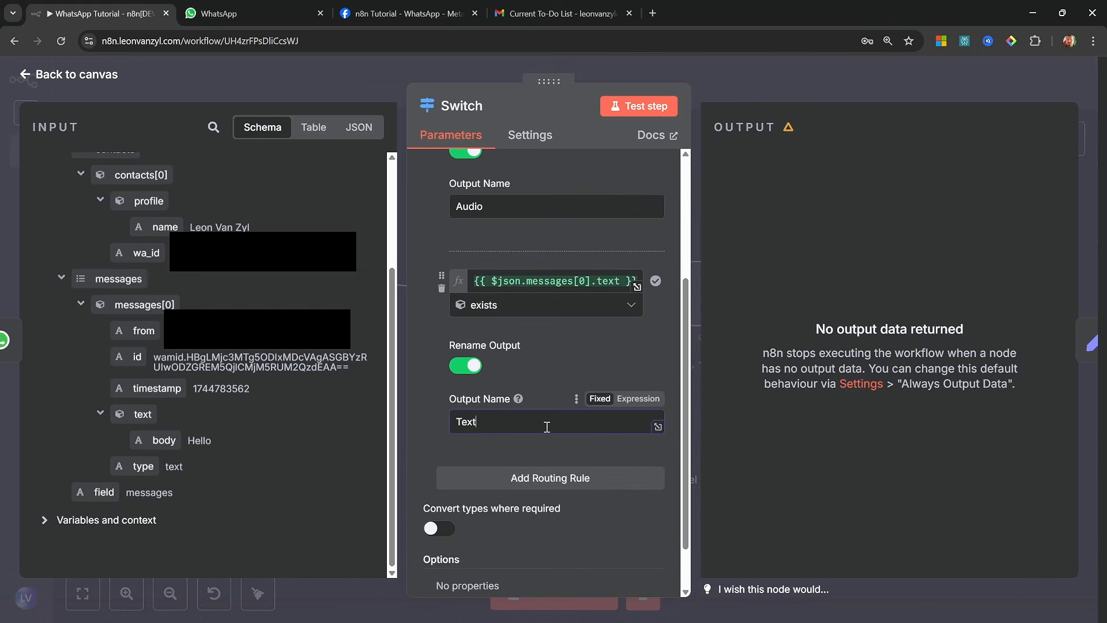
{"action": "key", "text": "Escape"}
{"action": "left_click", "coordinate": [441, 292]}
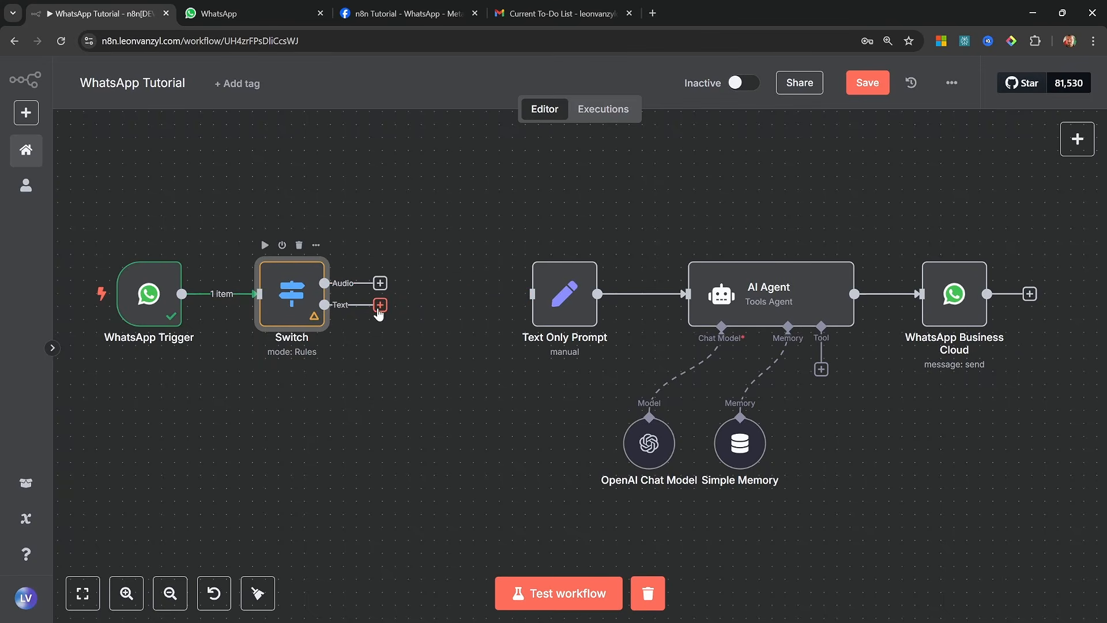
{"action": "left_click_drag", "start_coordinate": [380, 305], "coordinate": [532, 294]}
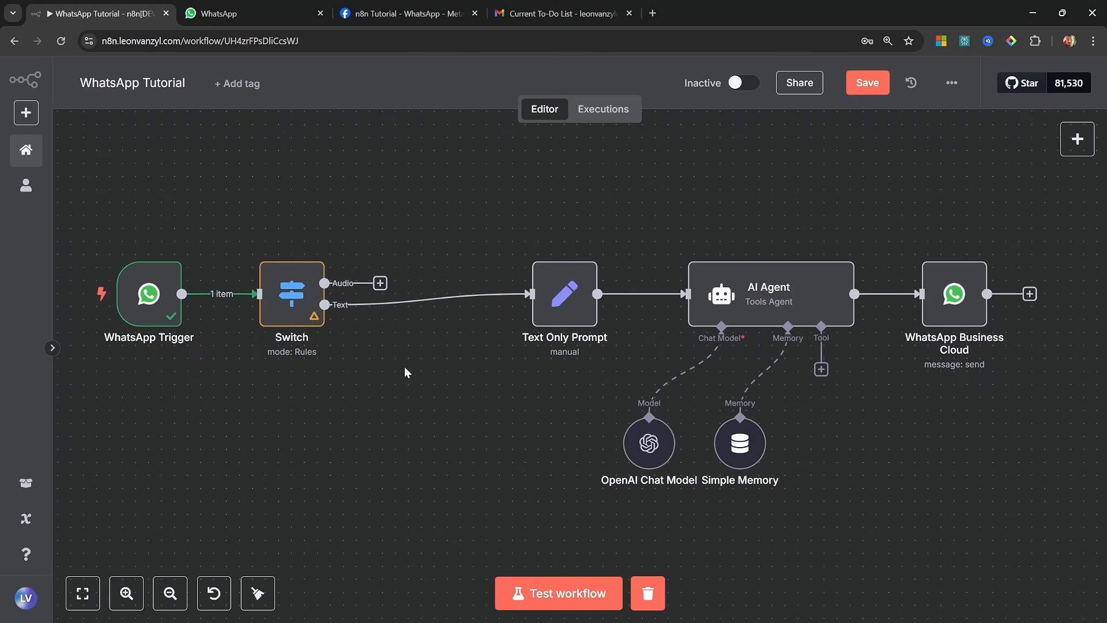
Run the workflow and send the doll picture with the caption "Hello" in the n8n Agent chat on WhatsApp
{"action": "left_click", "coordinate": [576, 599]}
{"action": "left_click", "coordinate": [422, 590]}
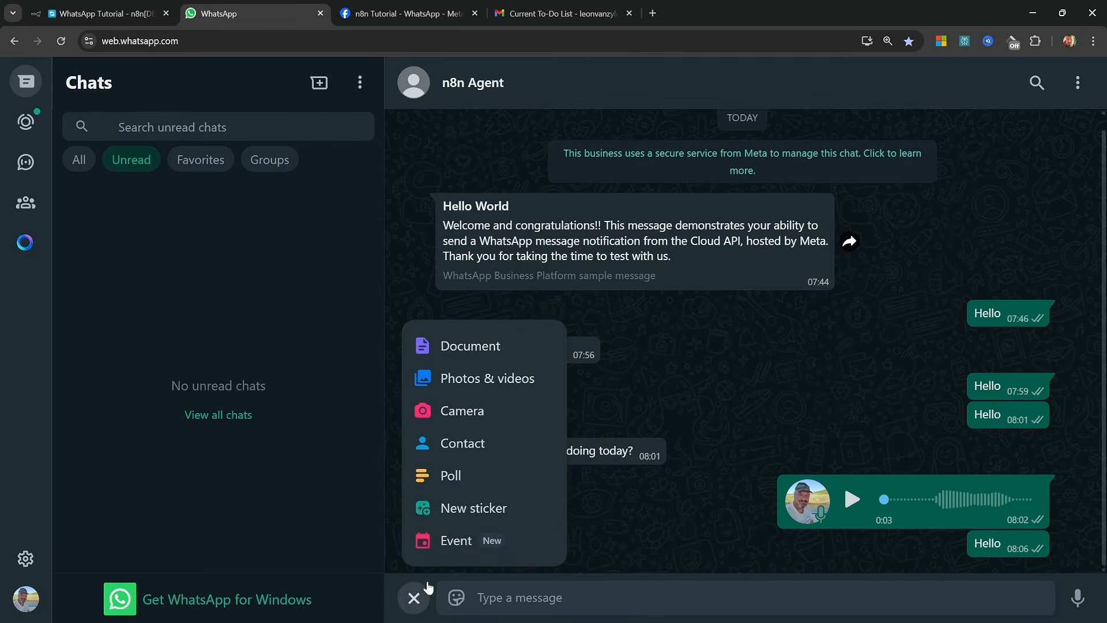
{"action": "left_click", "coordinate": [485, 385]}
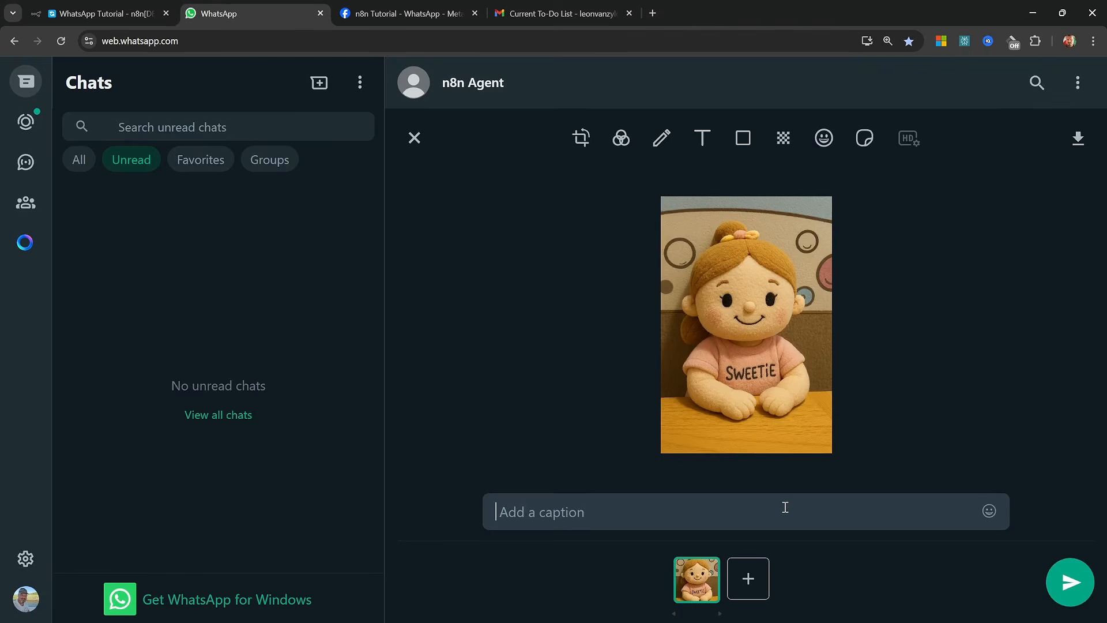
{"action": "type", "text": "H"}
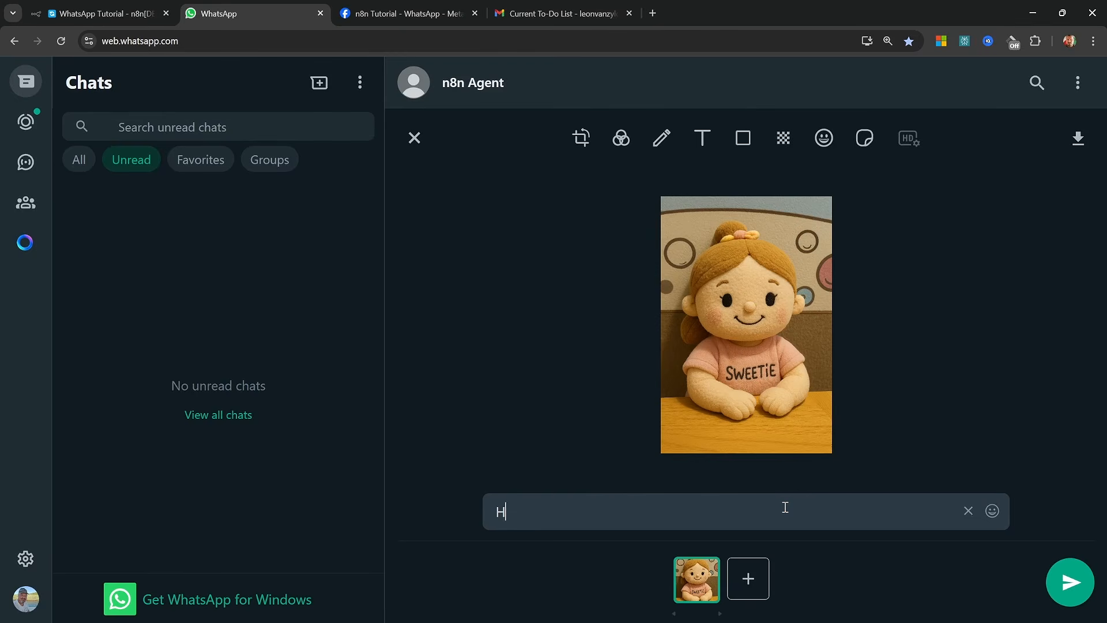
{"action": "type", "text": "ello"}
{"action": "left_click", "coordinate": [1071, 580]}
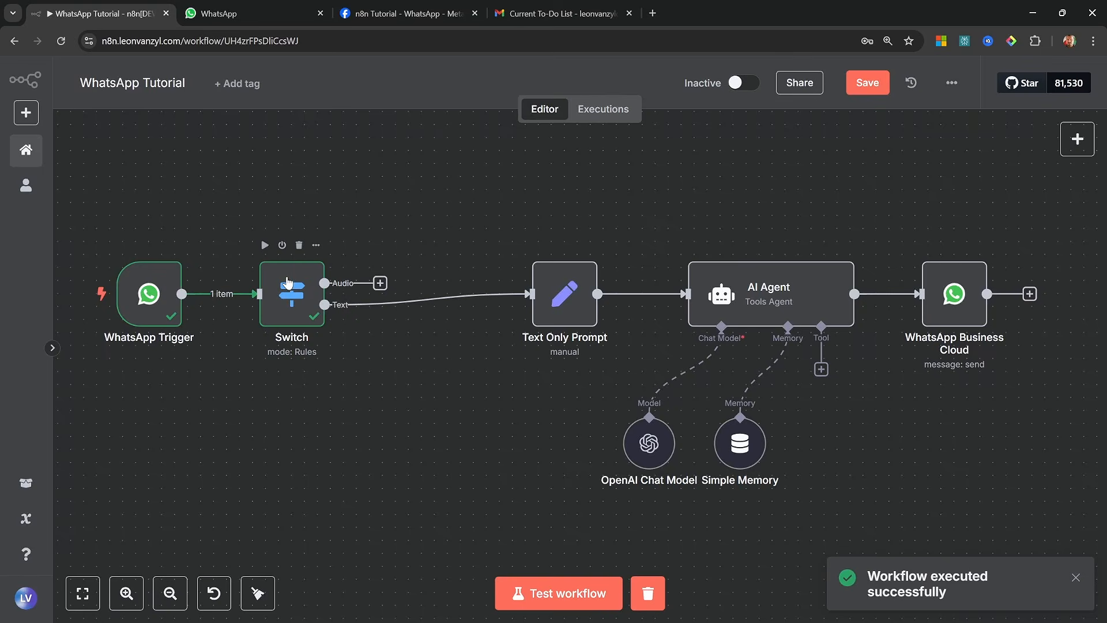
Back in n8n, add a third routing rule to the Switch node checking that the object messages[0].image exists
{"action": "left_click", "coordinate": [288, 281]}
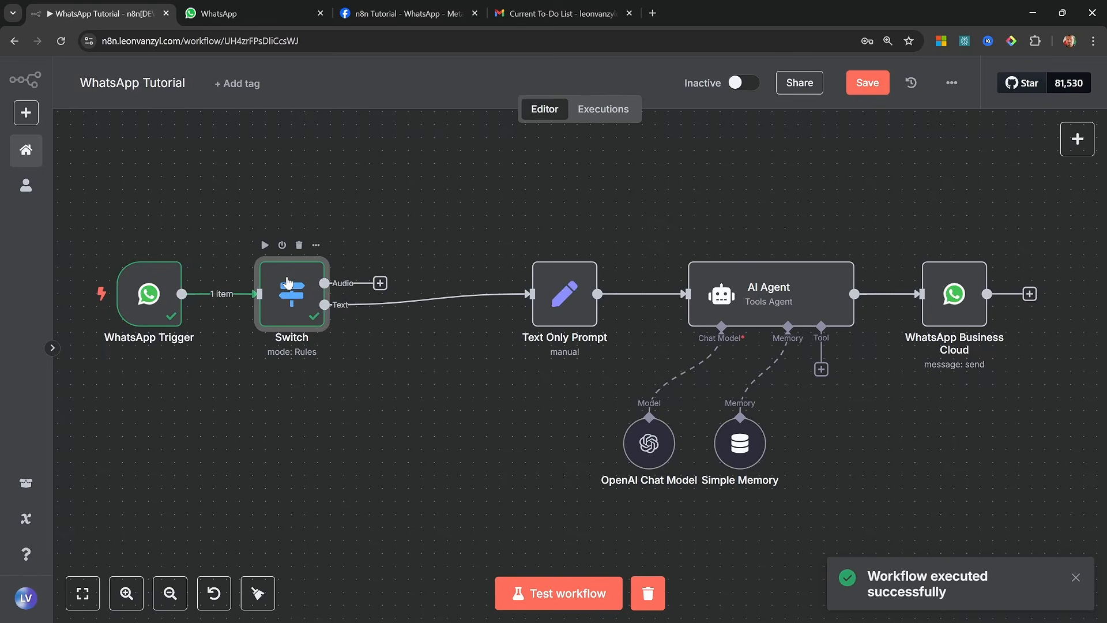
{"action": "double_click", "coordinate": [288, 281]}
{"action": "scroll", "coordinate": [518, 330], "scroll_direction": "down", "scroll_amount": 5}
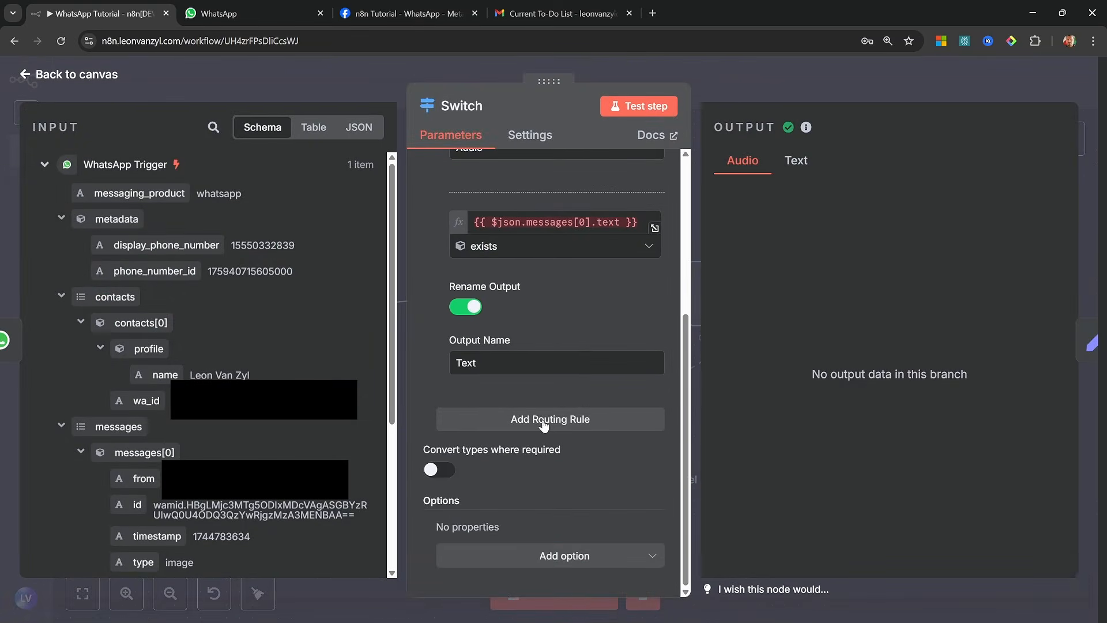
{"action": "left_click", "coordinate": [542, 419]}
{"action": "scroll", "coordinate": [227, 493], "scroll_direction": "down", "scroll_amount": 4}
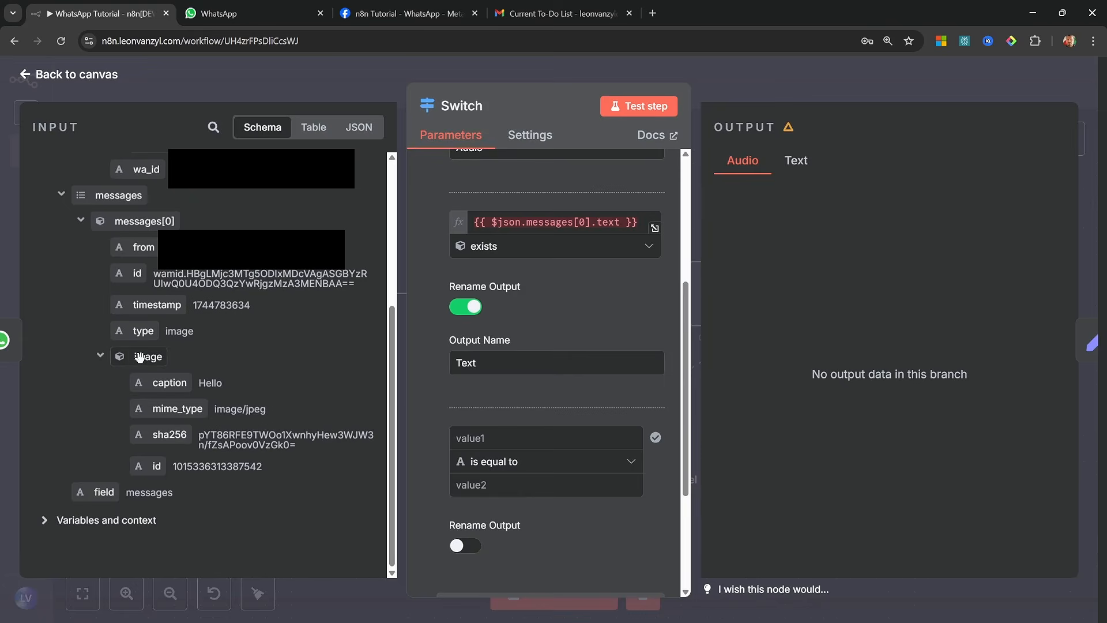
{"action": "left_click_drag", "start_coordinate": [140, 356], "coordinate": [470, 436]}
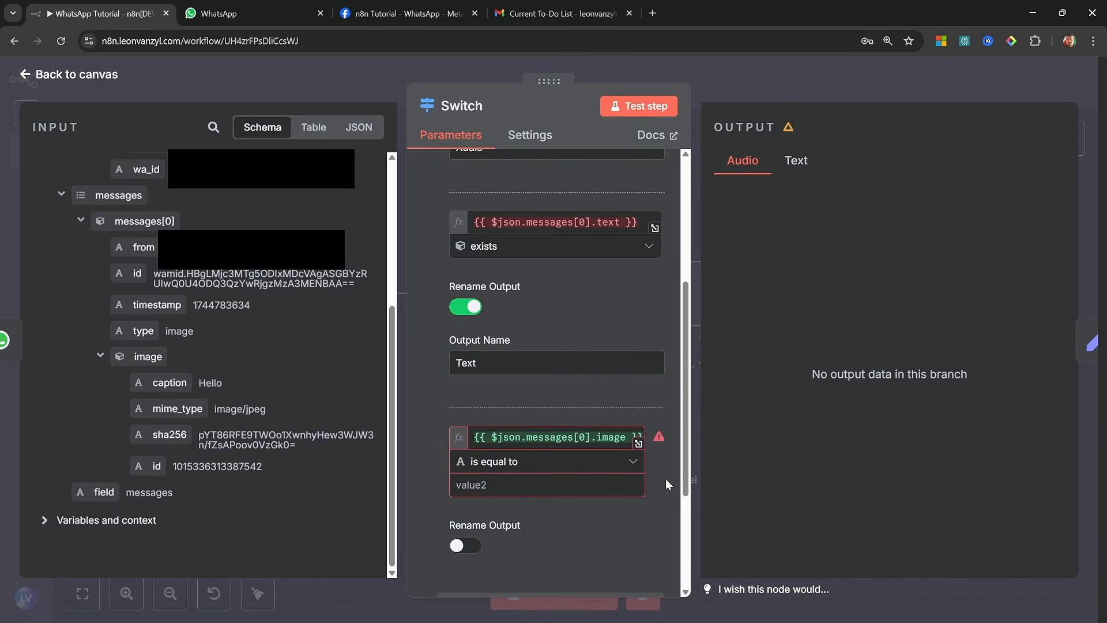
{"action": "left_click", "coordinate": [562, 464]}
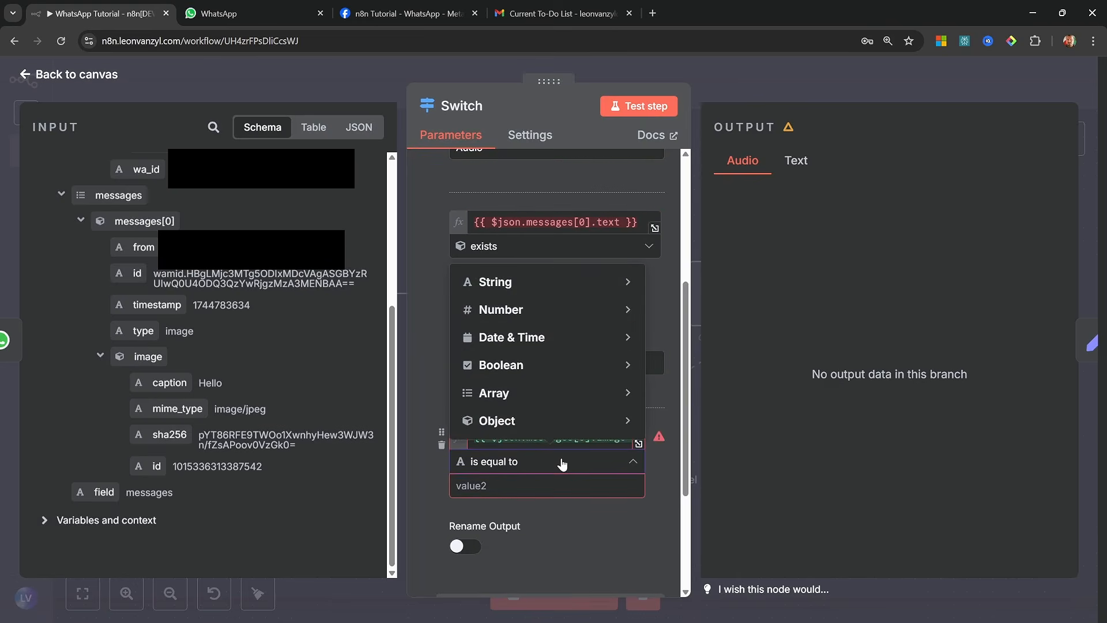
{"action": "mouse_move", "coordinate": [577, 424]}
{"action": "left_click", "coordinate": [653, 437]}
Rename the image rule's output as Image and return to the canvas
{"action": "left_click", "coordinate": [465, 521]}
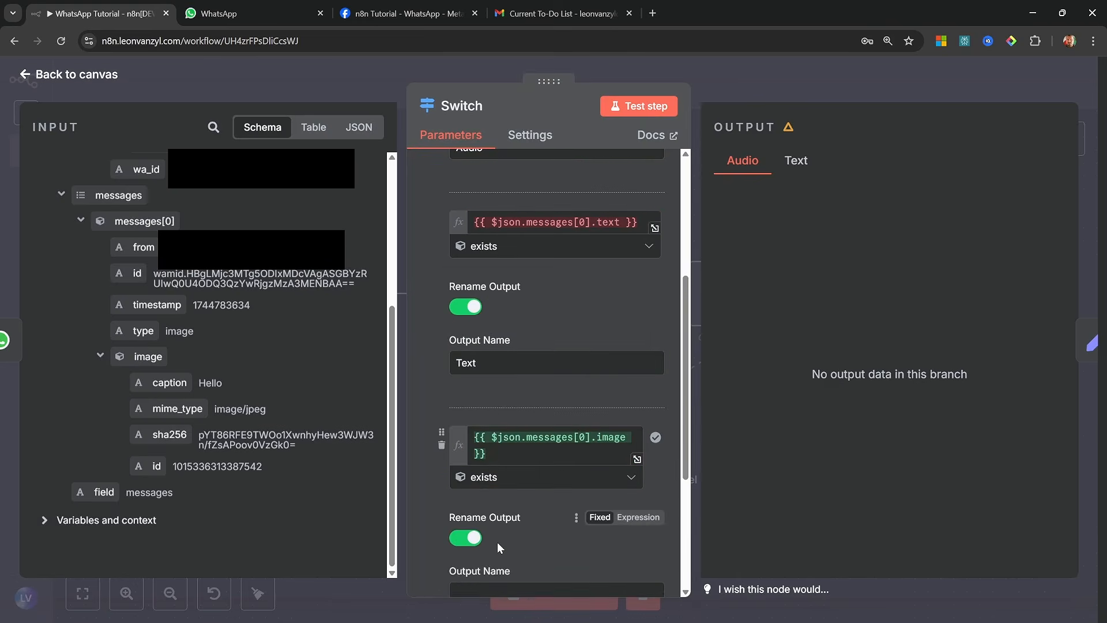
{"action": "scroll", "coordinate": [536, 513], "scroll_direction": "down", "scroll_amount": 2}
{"action": "left_click", "coordinate": [527, 462]}
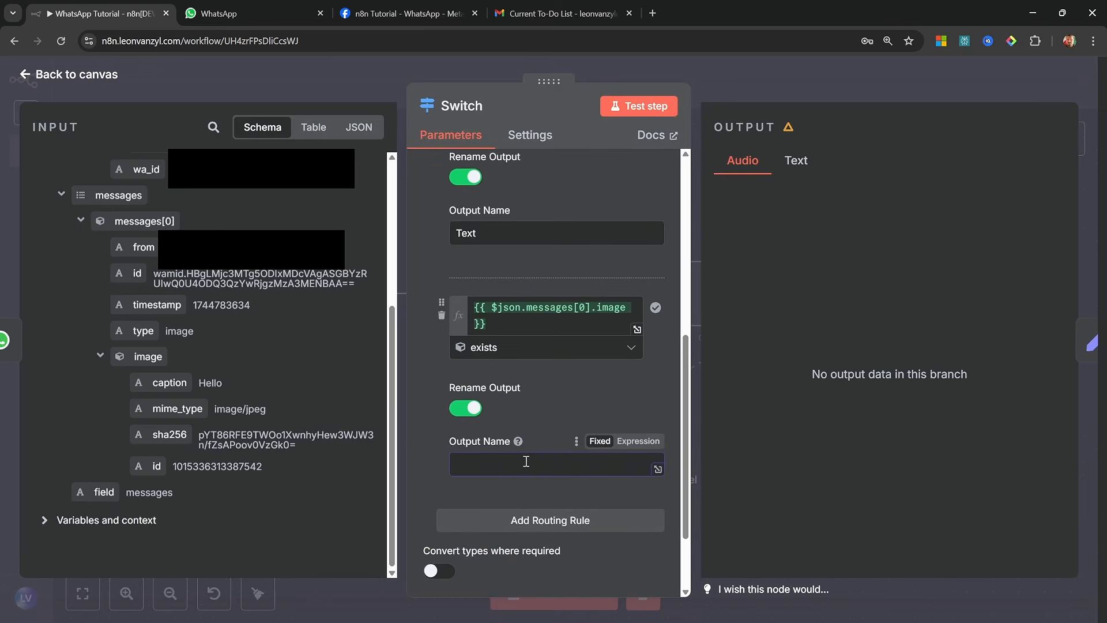
{"action": "type", "text": "Image"}
{"action": "key", "text": "Escape"}
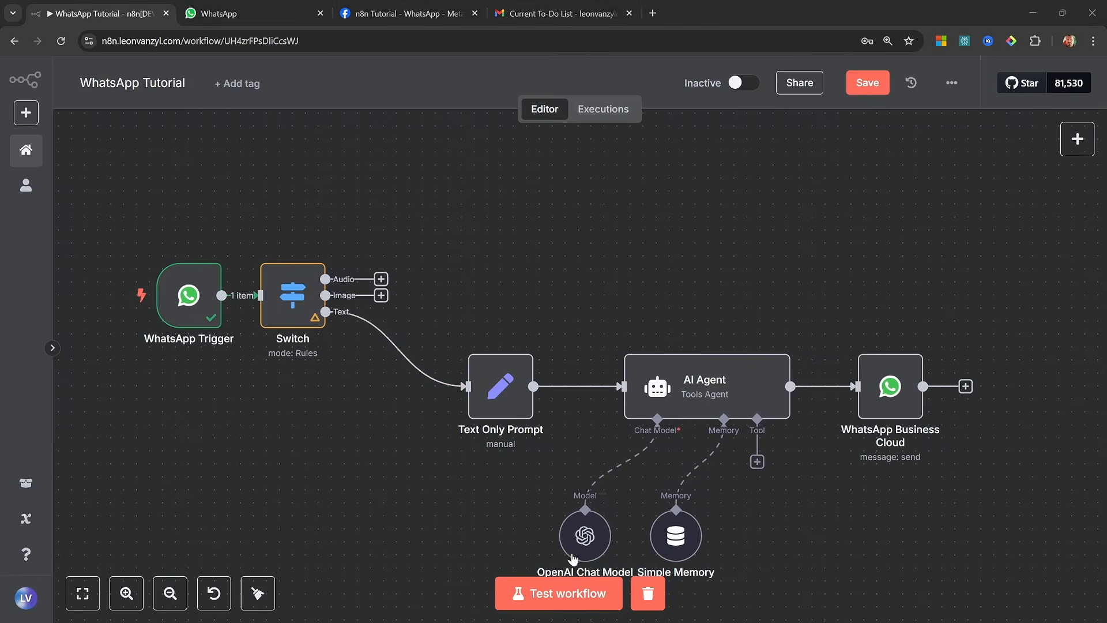
Test the audio route by running the workflow and sending a short voice message in the n8n Agent chat, and return to n8n
{"action": "left_click", "coordinate": [595, 592]}
{"action": "key", "text": "ctrl+Tab"}
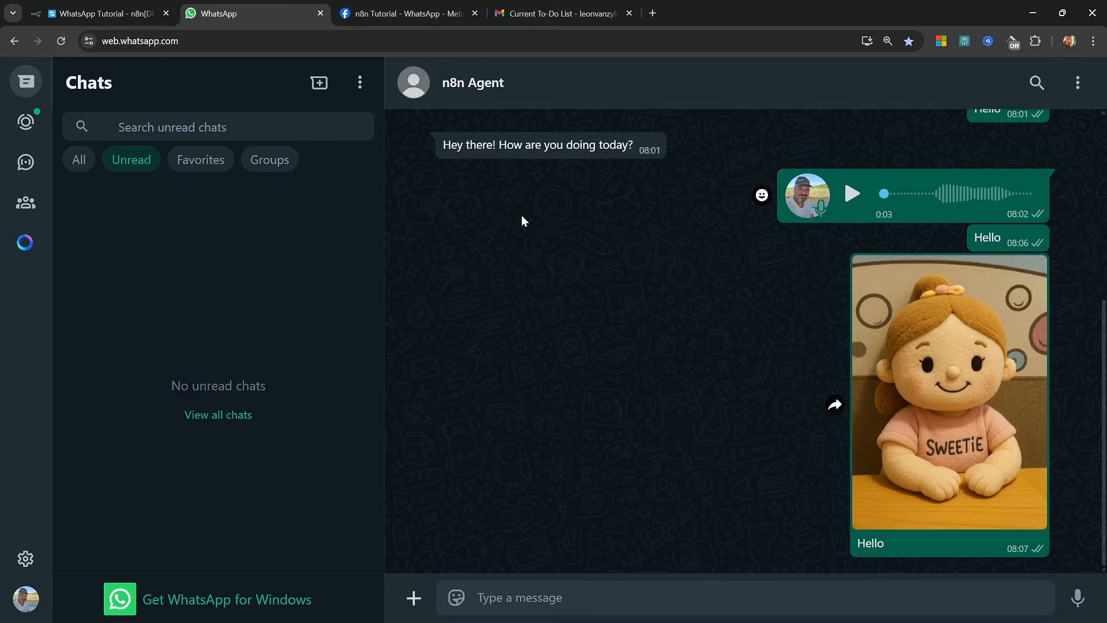
{"action": "left_click", "coordinate": [1083, 595]}
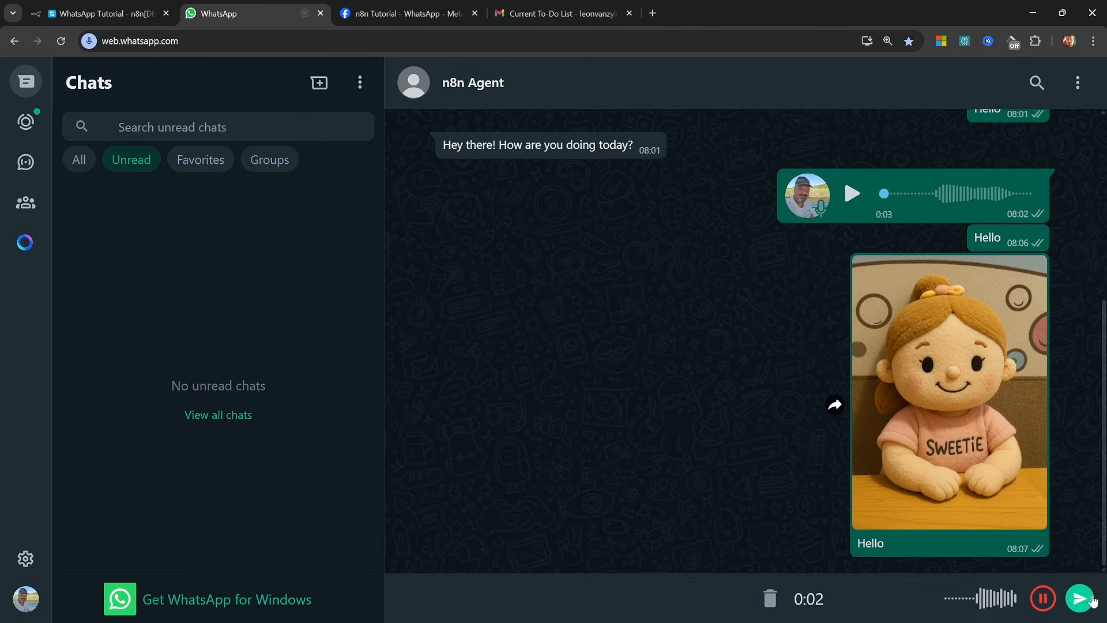
{"action": "left_click", "coordinate": [1091, 597]}
{"action": "left_click", "coordinate": [114, 12]}
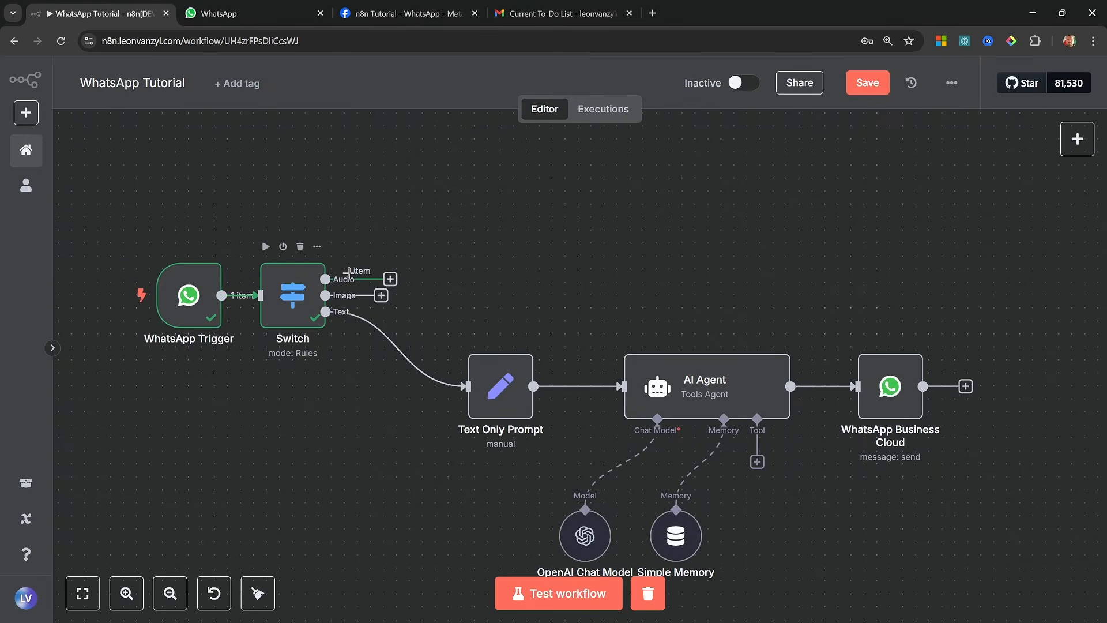
Pin the voice message data in the WhatsApp Trigger's output and return to the canvas
{"action": "left_click", "coordinate": [189, 295]}
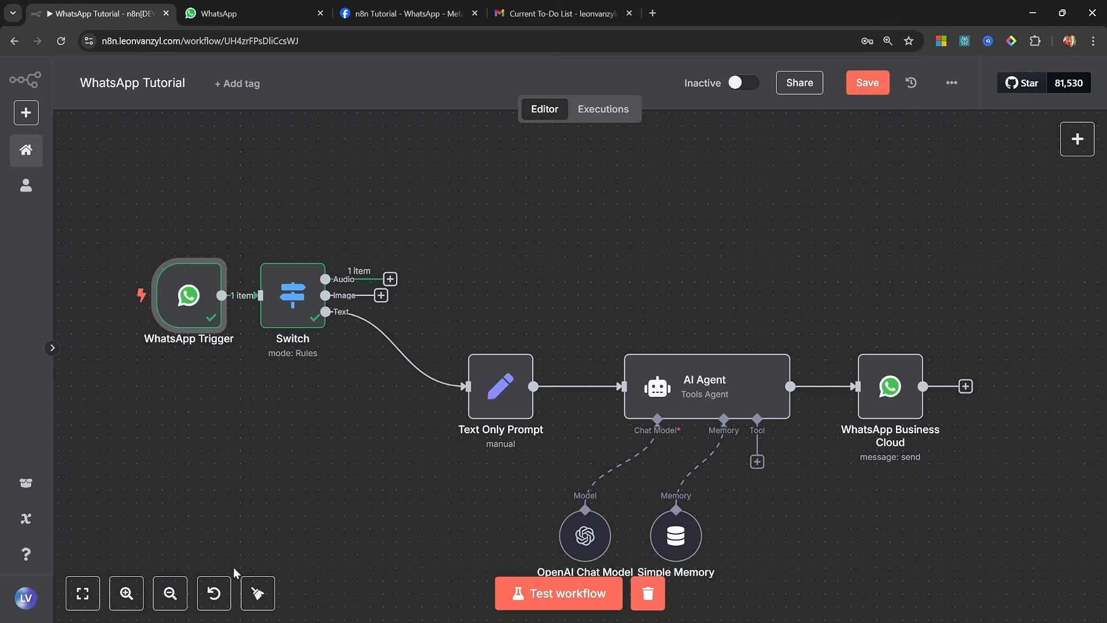
{"action": "double_click", "coordinate": [189, 295]}
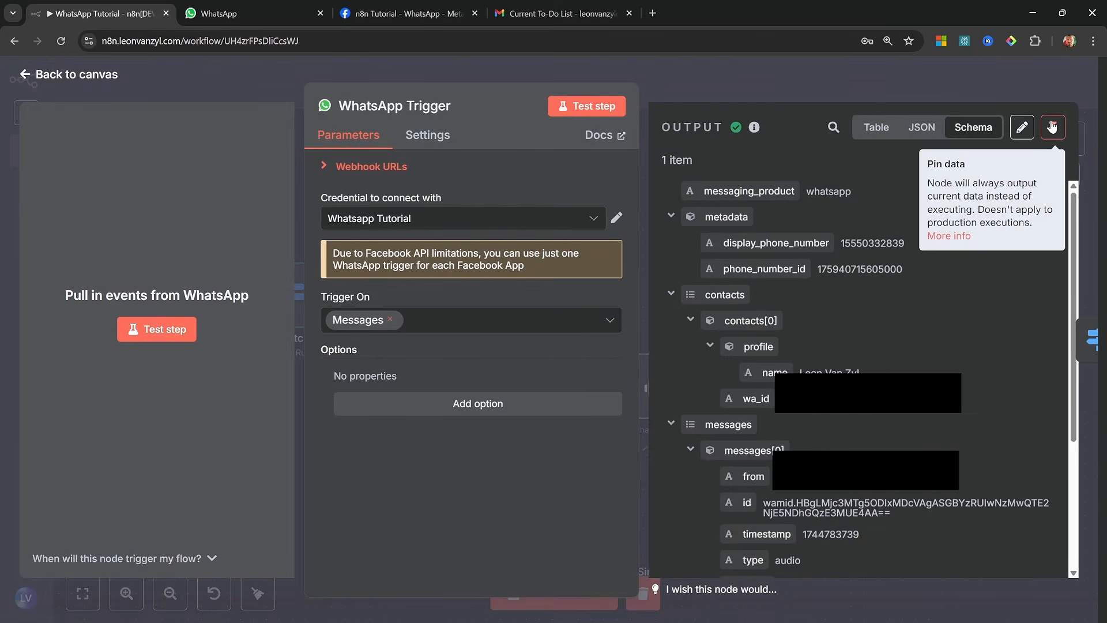
{"action": "left_click", "coordinate": [1052, 127]}
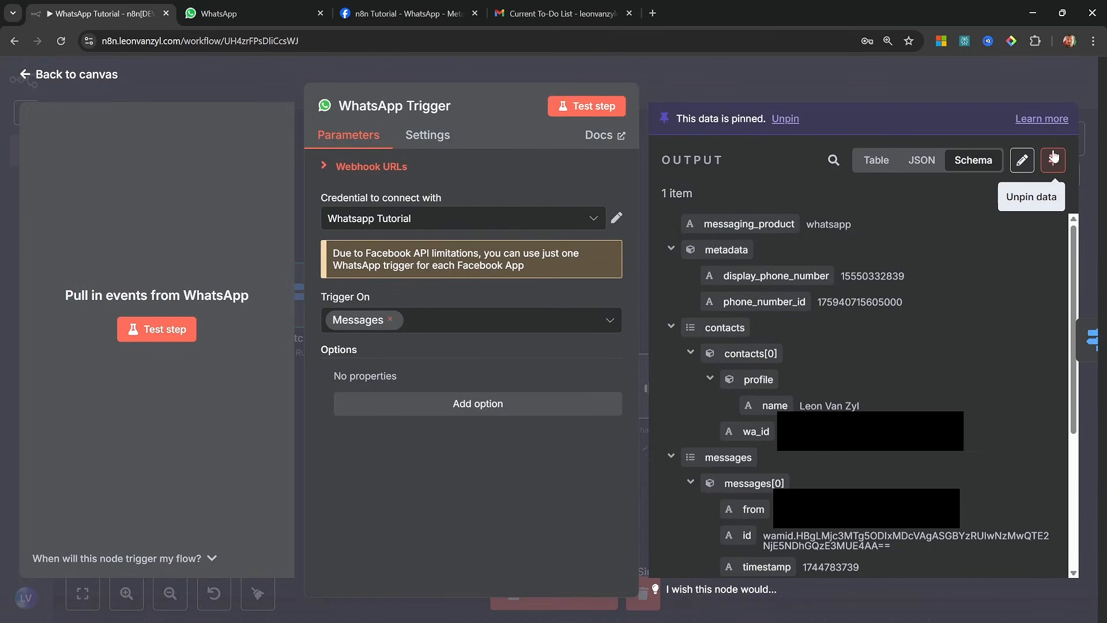
{"action": "key", "text": "Escape"}
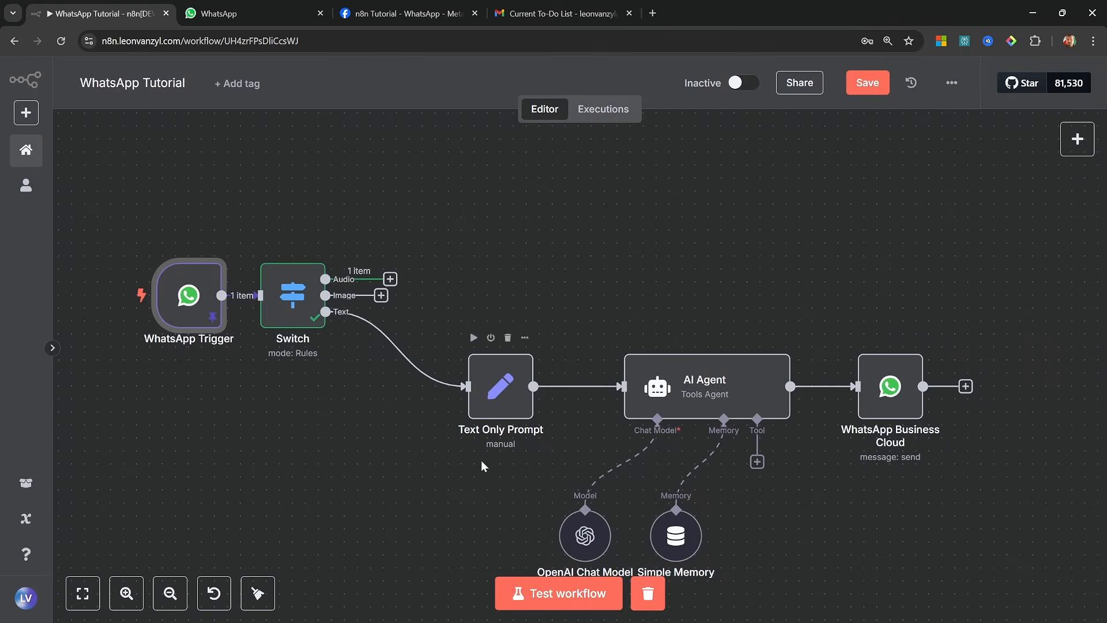
{"action": "left_click", "coordinate": [572, 602]}
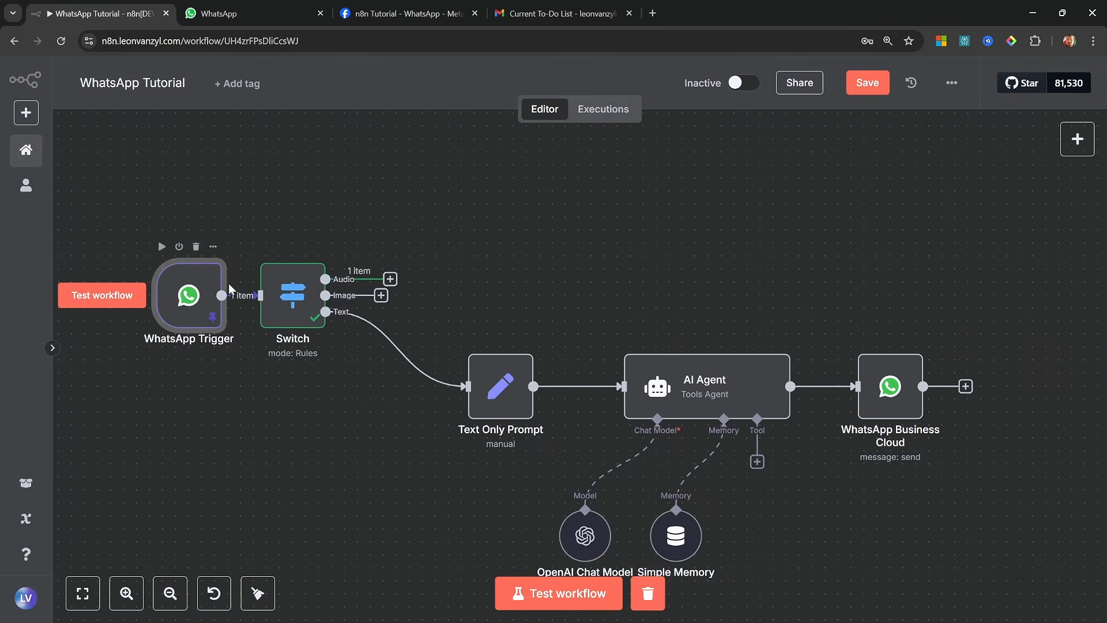
{"action": "mouse_move", "coordinate": [164, 324]}
Add a WhatsApp Business Cloud node with the Download media action to the Switch node's Audio output
{"action": "left_click", "coordinate": [392, 279]}
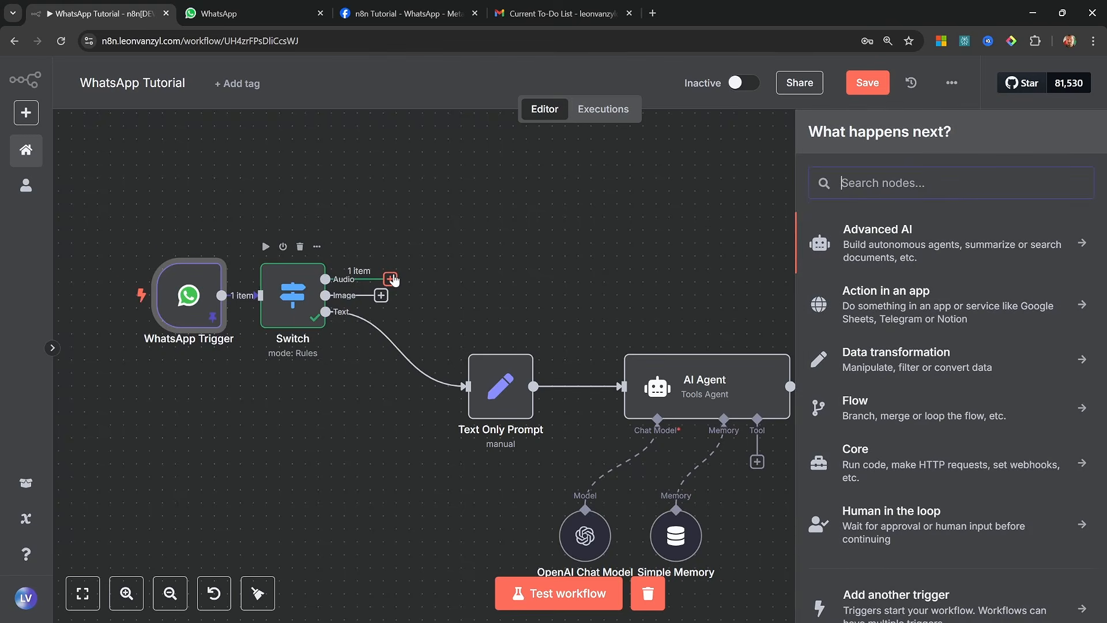
{"action": "type", "text": "whats"}
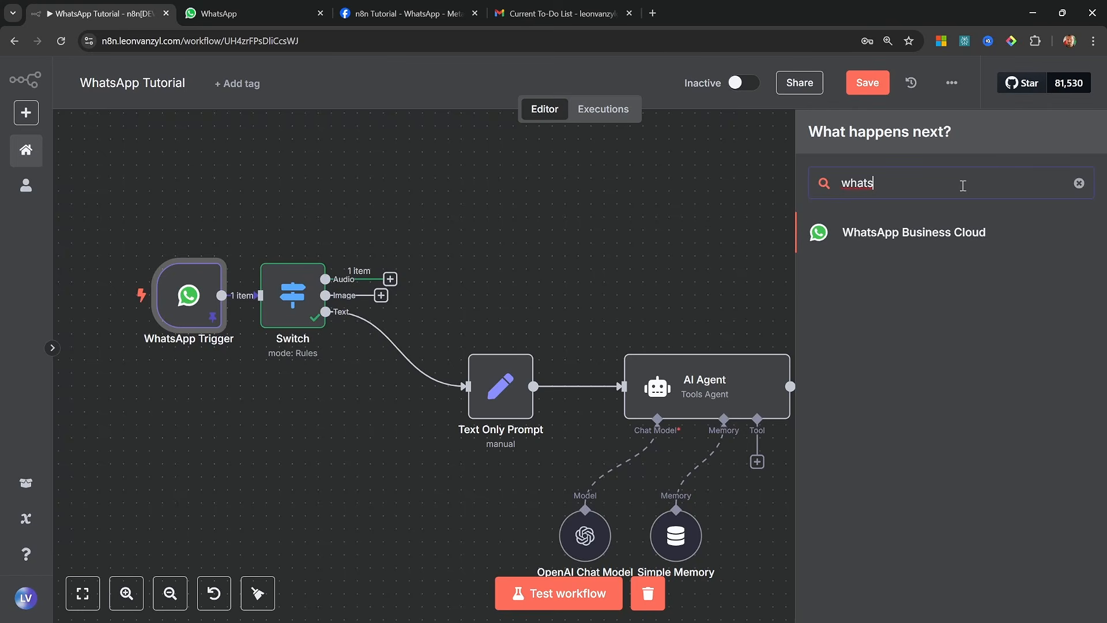
{"action": "left_click", "coordinate": [929, 236]}
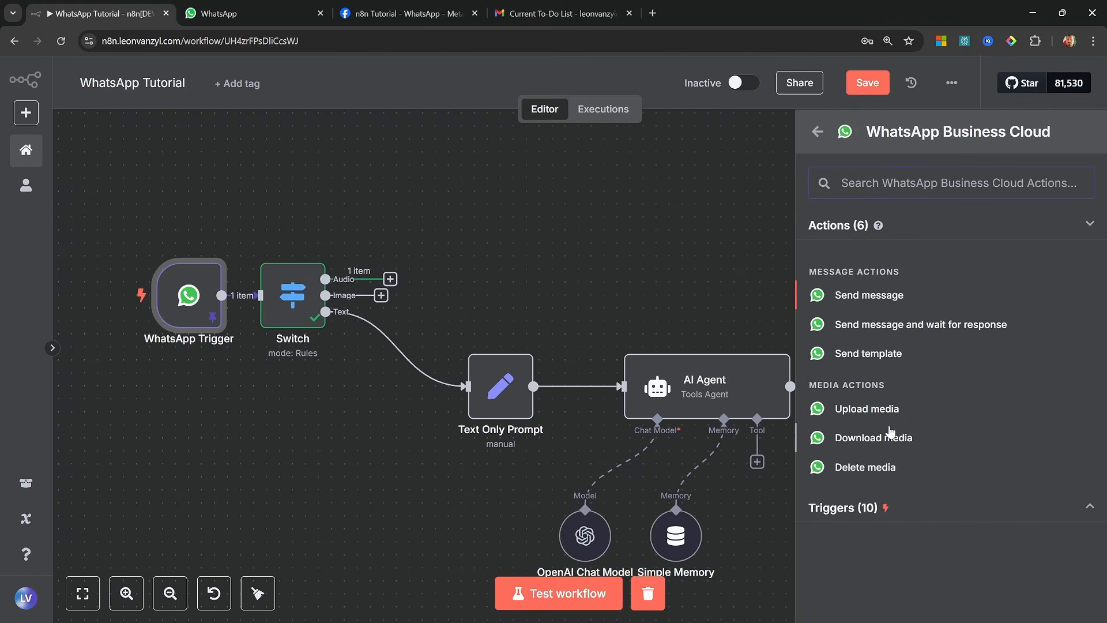
{"action": "left_click", "coordinate": [903, 440]}
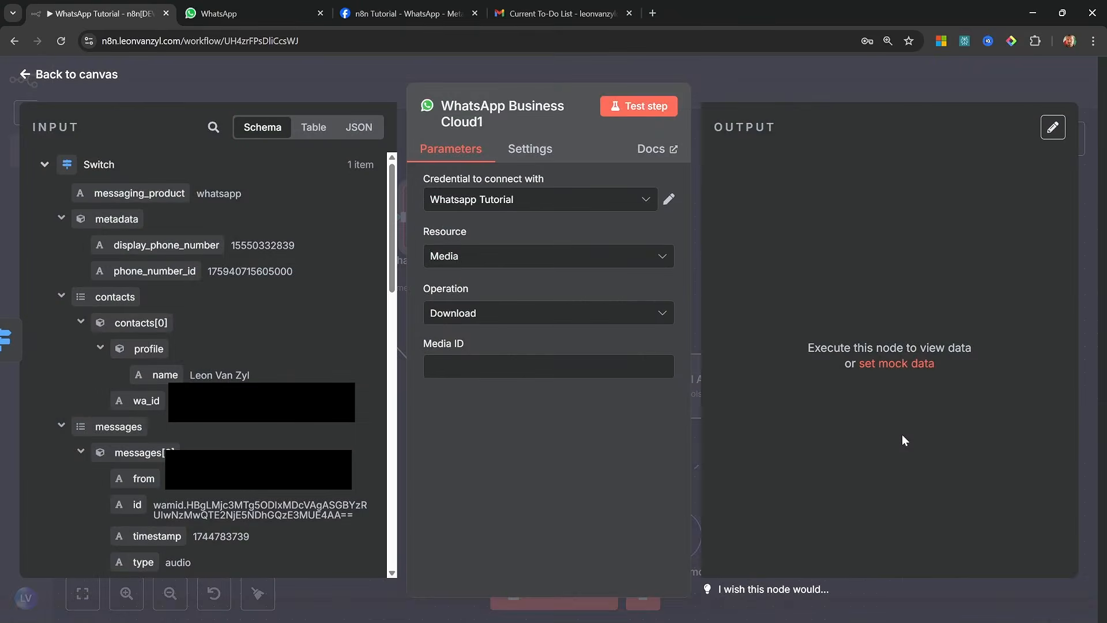
Rename the media download node as Get Audio URL and select Media as its resource
{"action": "key", "text": "F2"}
{"action": "type", "text": "Get "}
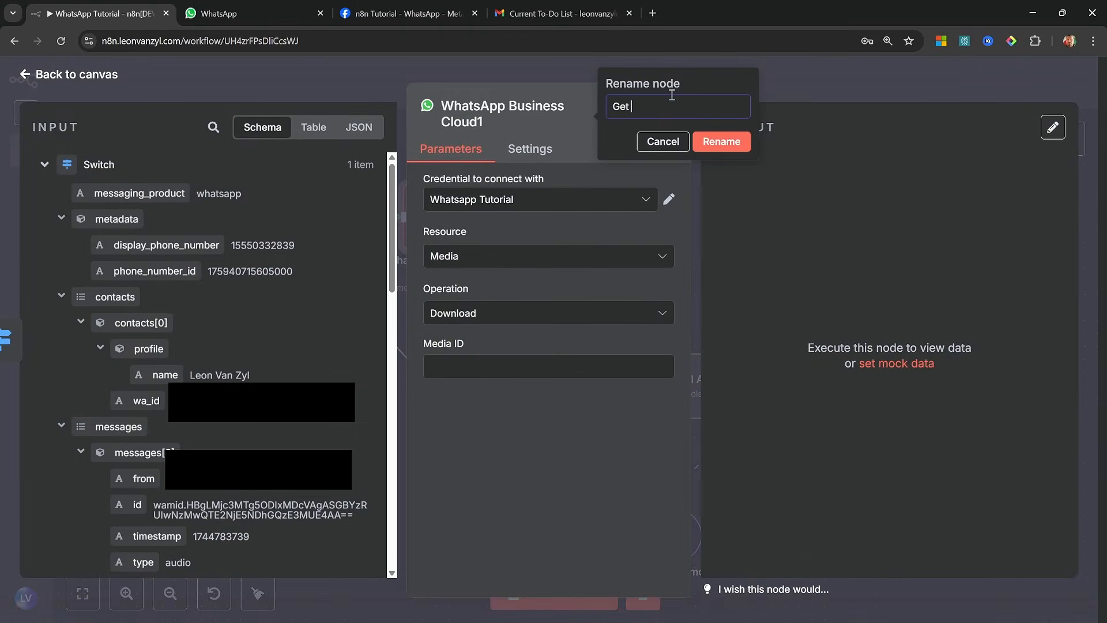
{"action": "type", "text": "Audio URL"}
{"action": "left_click", "coordinate": [725, 141]}
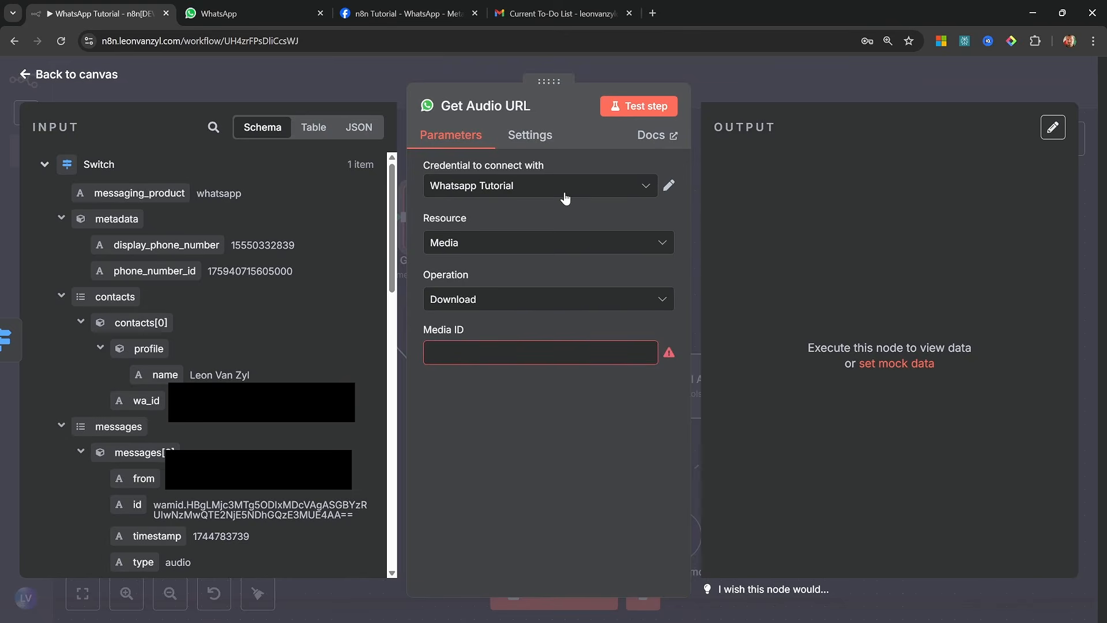
{"action": "left_click", "coordinate": [602, 237]}
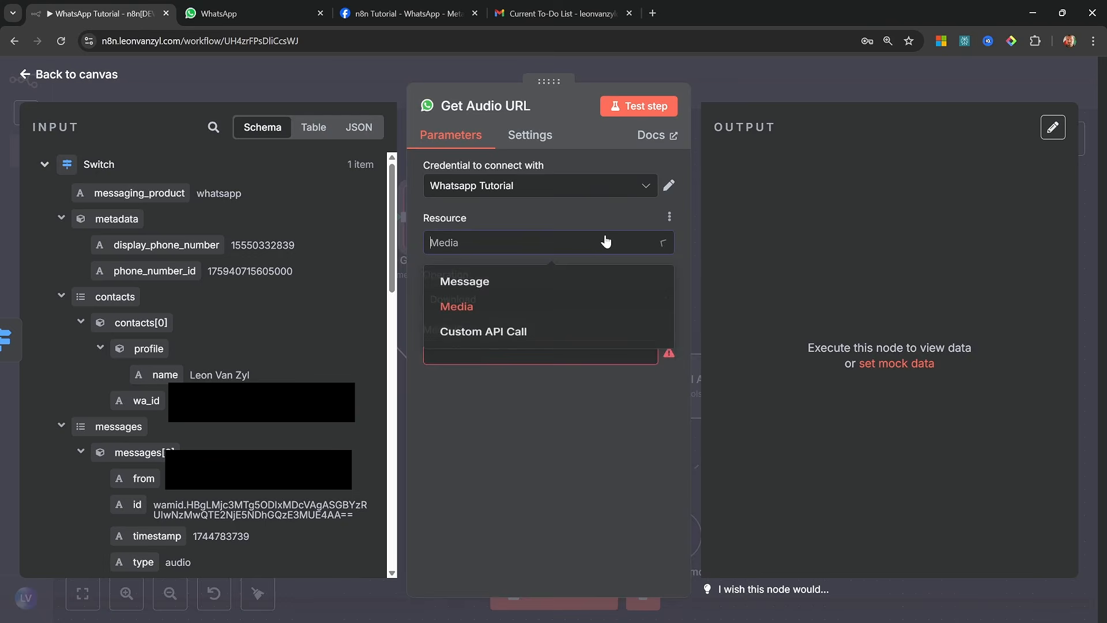
{"action": "left_click", "coordinate": [464, 311]}
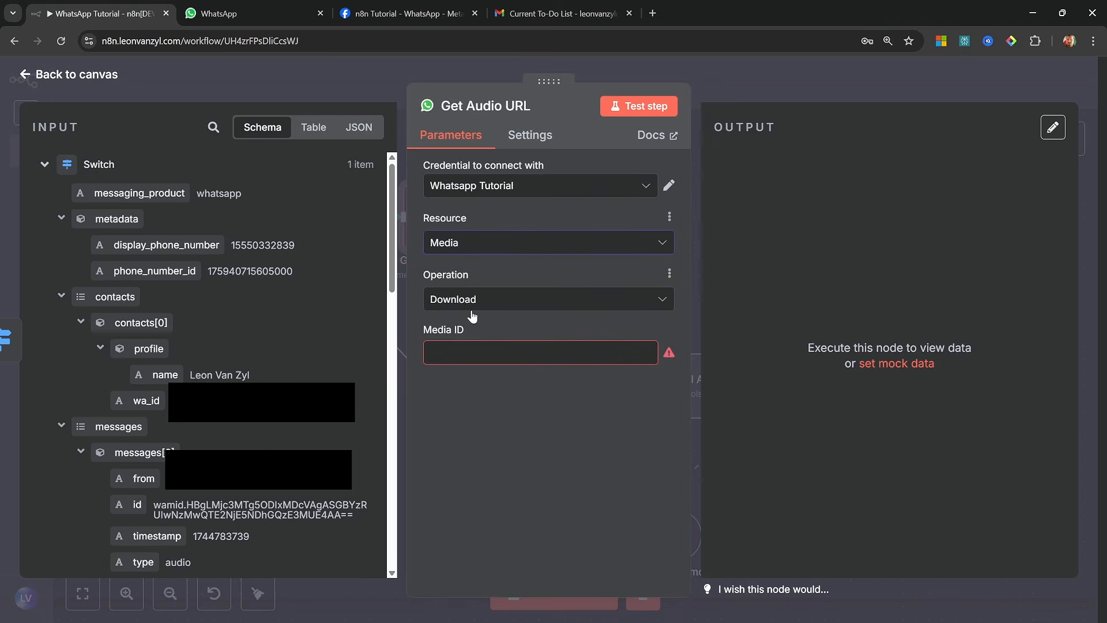
Set the operation to Download and map the audio message's id from the input data to the Media ID
{"action": "left_click", "coordinate": [476, 306]}
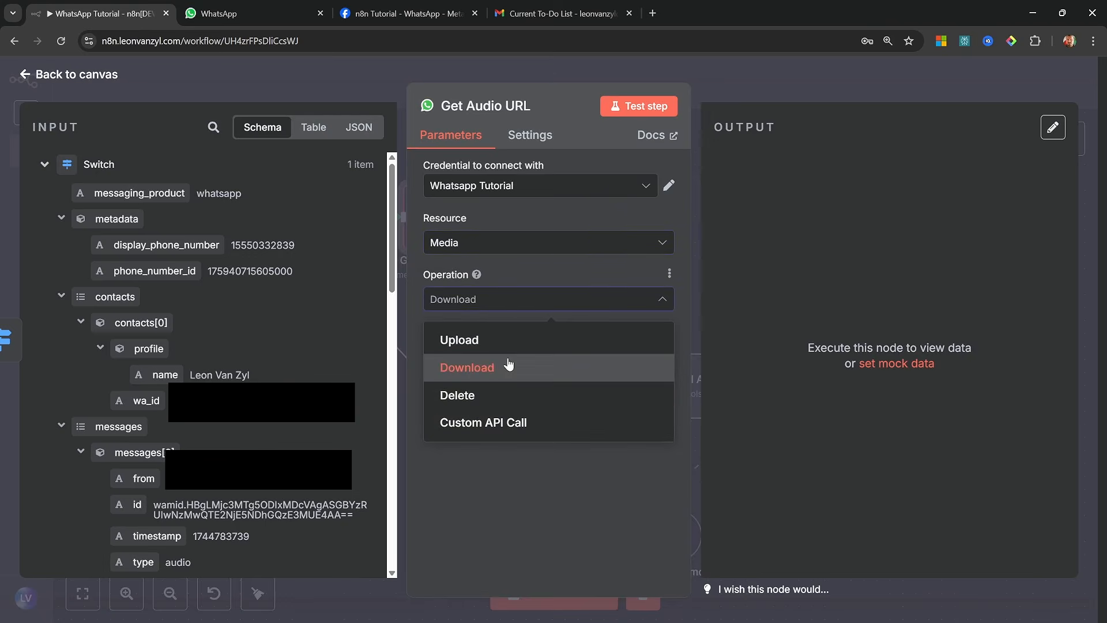
{"action": "left_click", "coordinate": [486, 367]}
{"action": "left_click", "coordinate": [485, 353]}
{"action": "scroll", "coordinate": [85, 389], "scroll_direction": "down", "scroll_amount": 4}
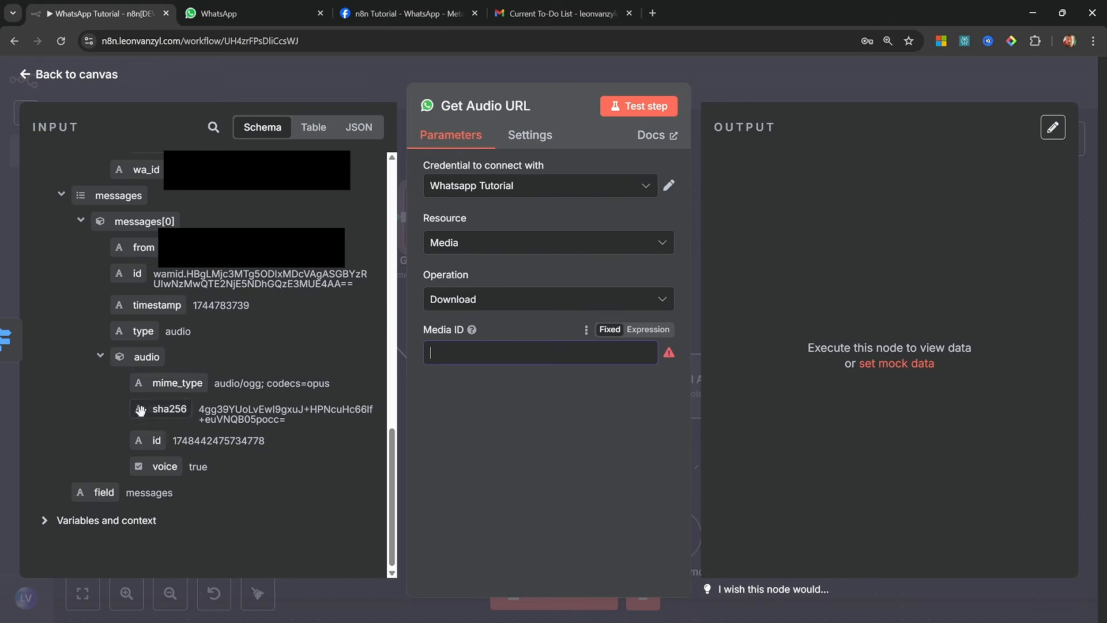
{"action": "left_click_drag", "start_coordinate": [148, 437], "coordinate": [496, 355]}
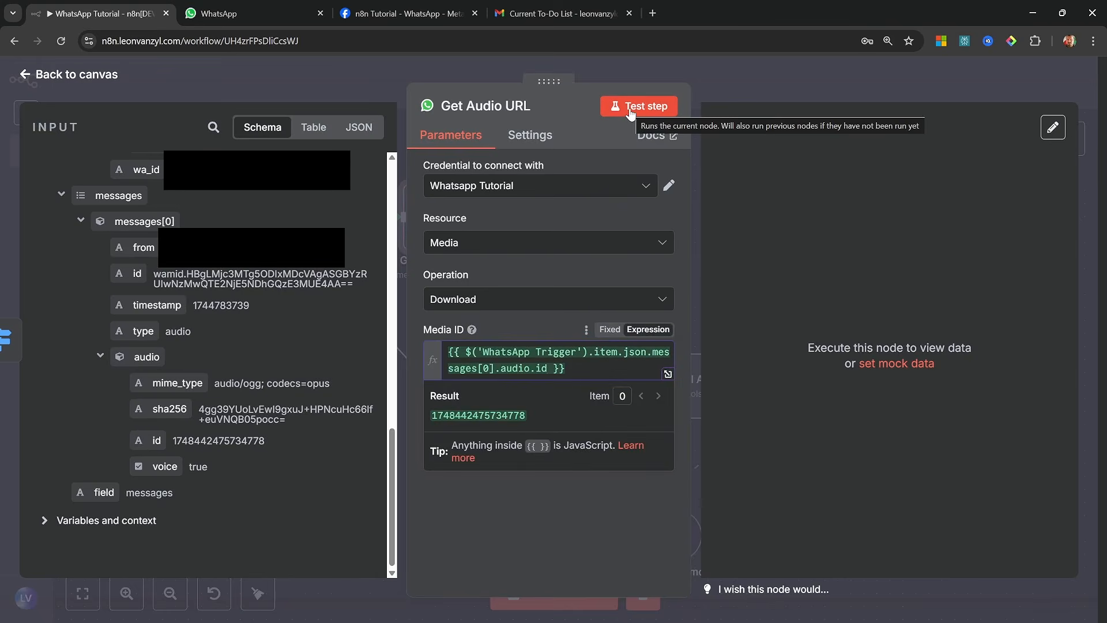
Test the Get Audio URL node and select the full url value in its output for opening in a new browser tab
{"action": "left_click", "coordinate": [642, 107]}
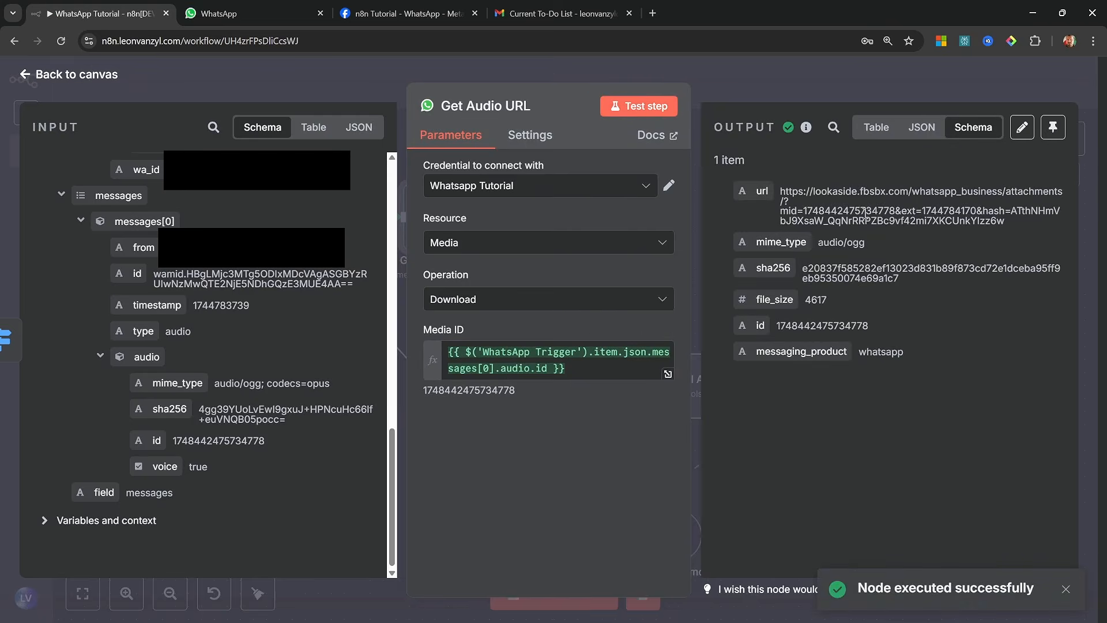
{"action": "triple_click", "coordinate": [835, 196]}
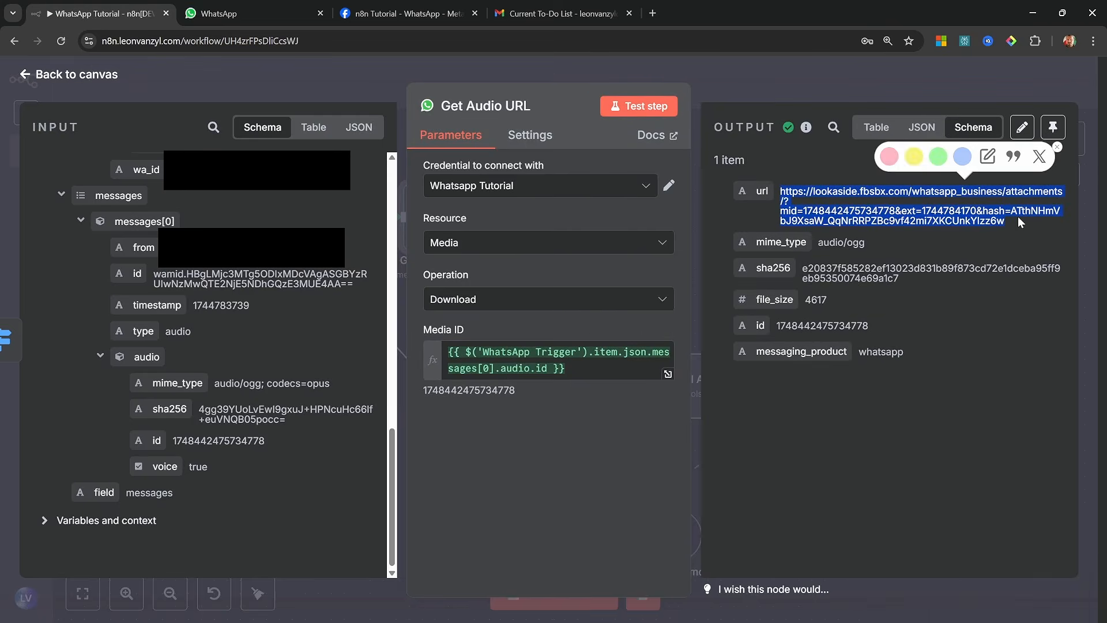
{"action": "left_click_drag", "start_coordinate": [987, 223], "coordinate": [655, 13]}
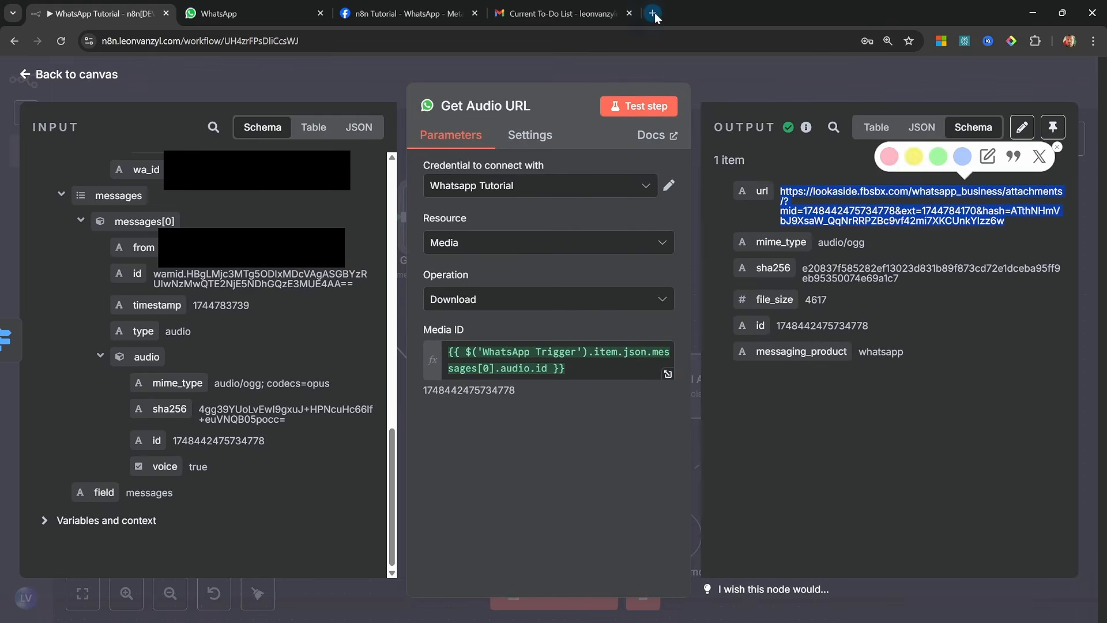
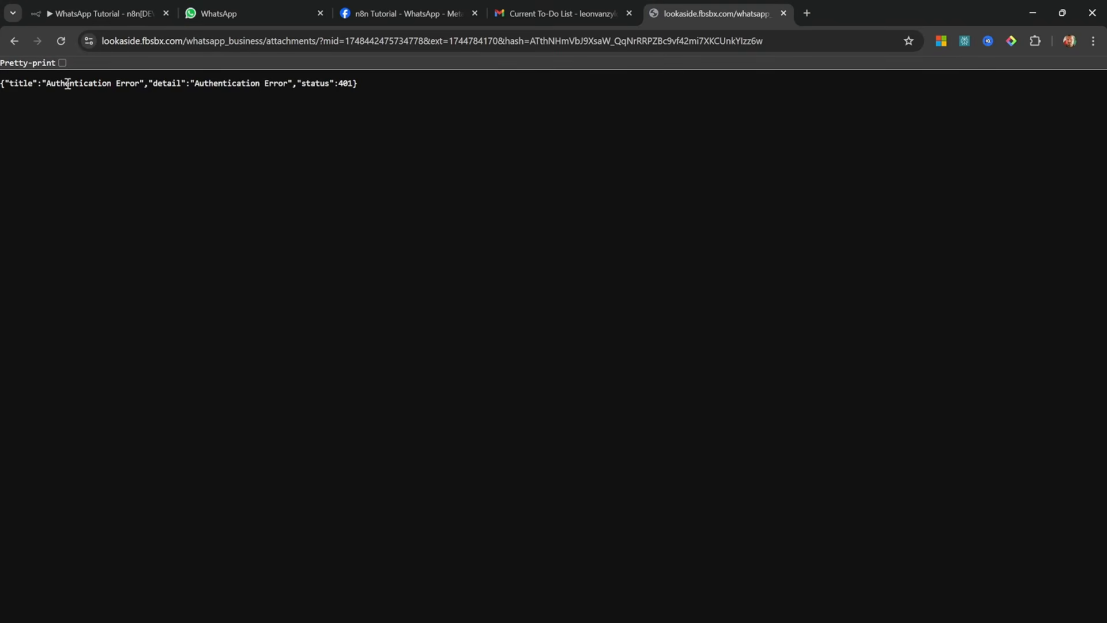
Close the media link page and add an HTTP Request node after Get Audio URL, mapping the url output to its URL
{"action": "left_click", "coordinate": [783, 13]}
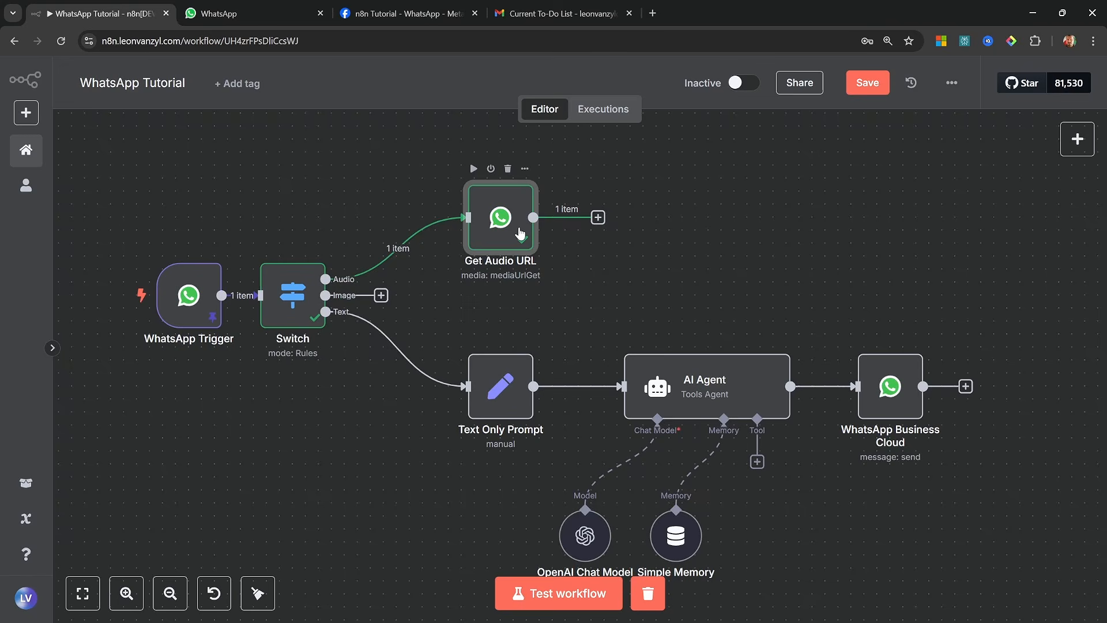
{"action": "left_click", "coordinate": [598, 218]}
{"action": "type", "text": "http"}
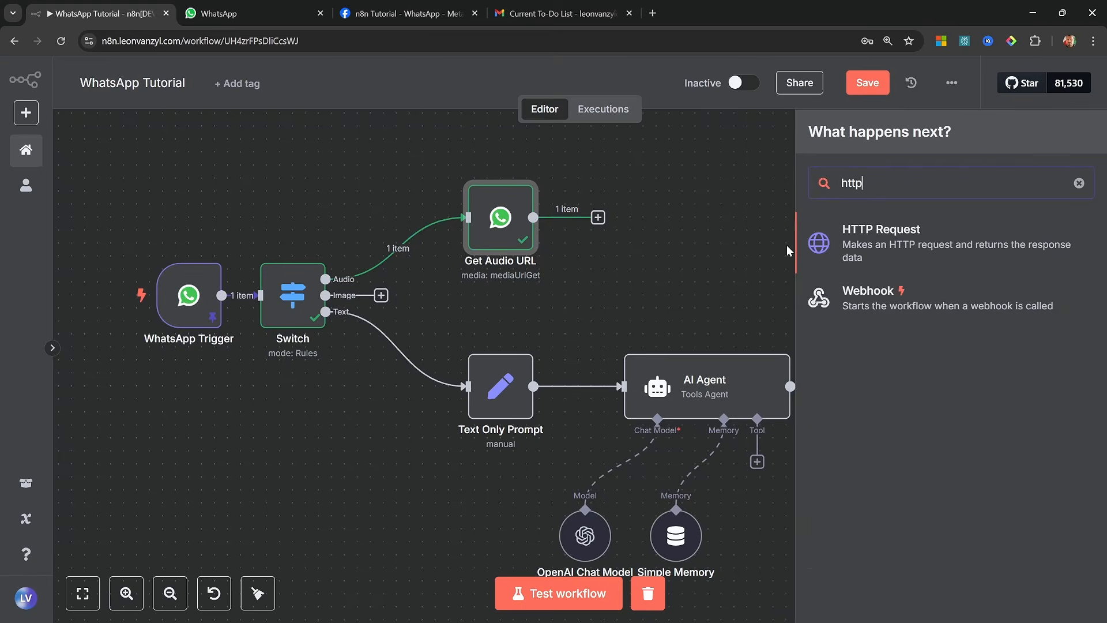
{"action": "left_click", "coordinate": [897, 233]}
{"action": "left_click_drag", "start_coordinate": [95, 193], "coordinate": [490, 268]}
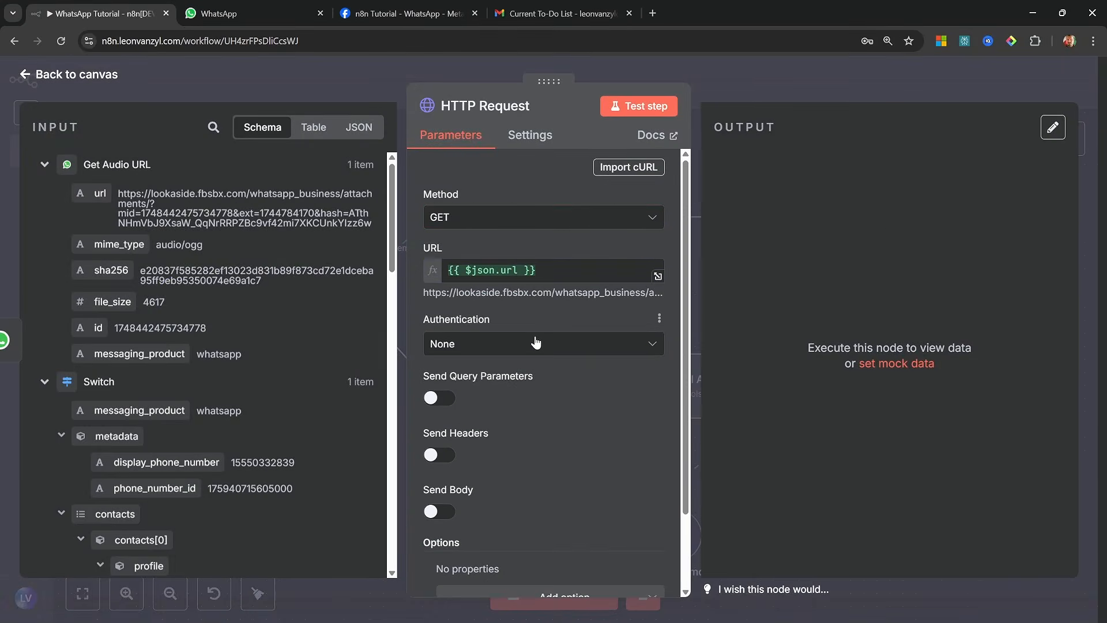
Set the HTTP Request's authentication to Generic Credential Type with Header Auth as the generic auth type
{"action": "left_click", "coordinate": [538, 343]}
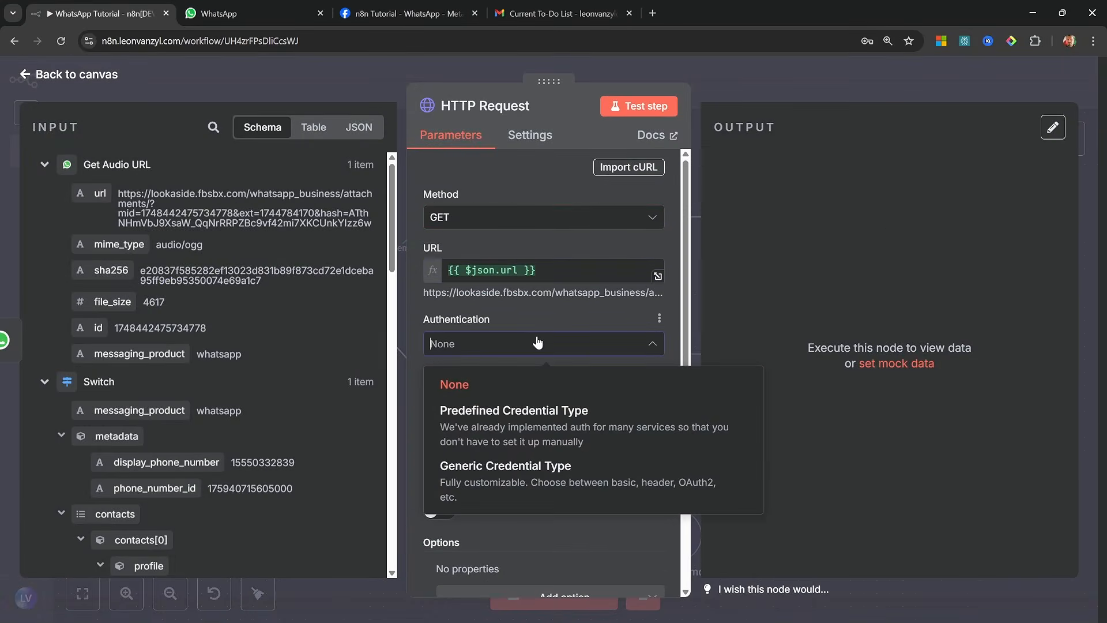
{"action": "left_click", "coordinate": [526, 478]}
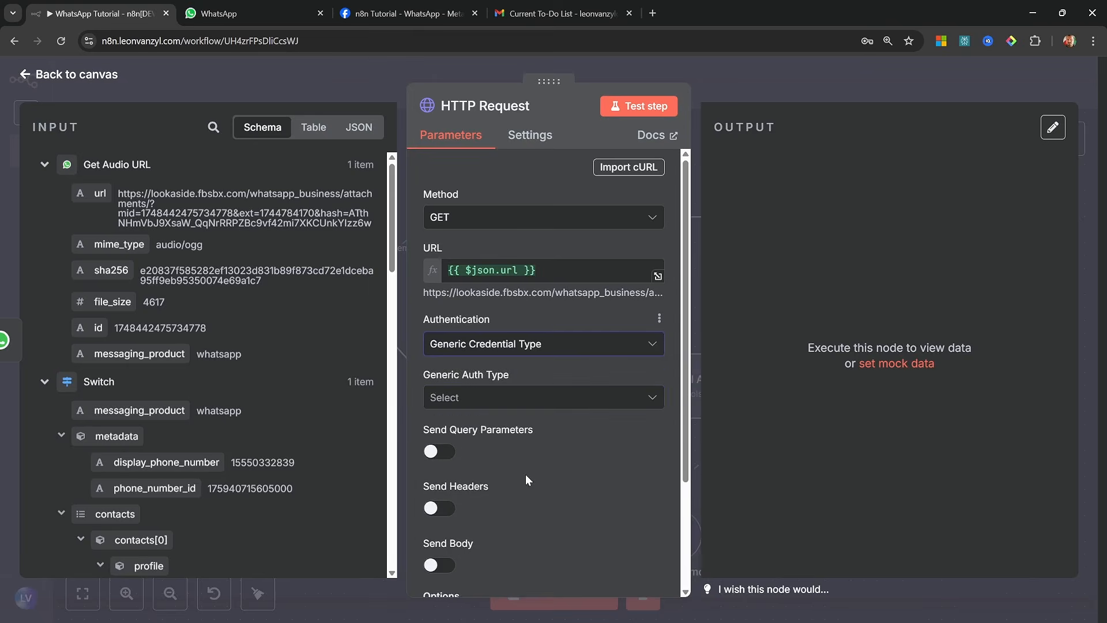
{"action": "left_click", "coordinate": [515, 394]}
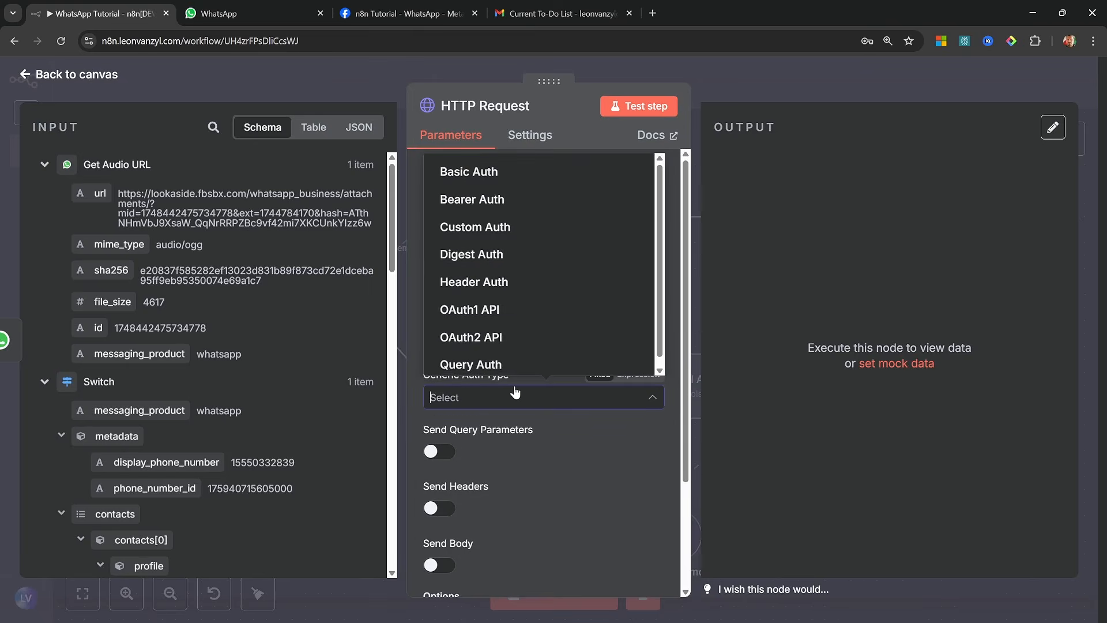
{"action": "left_click", "coordinate": [503, 274]}
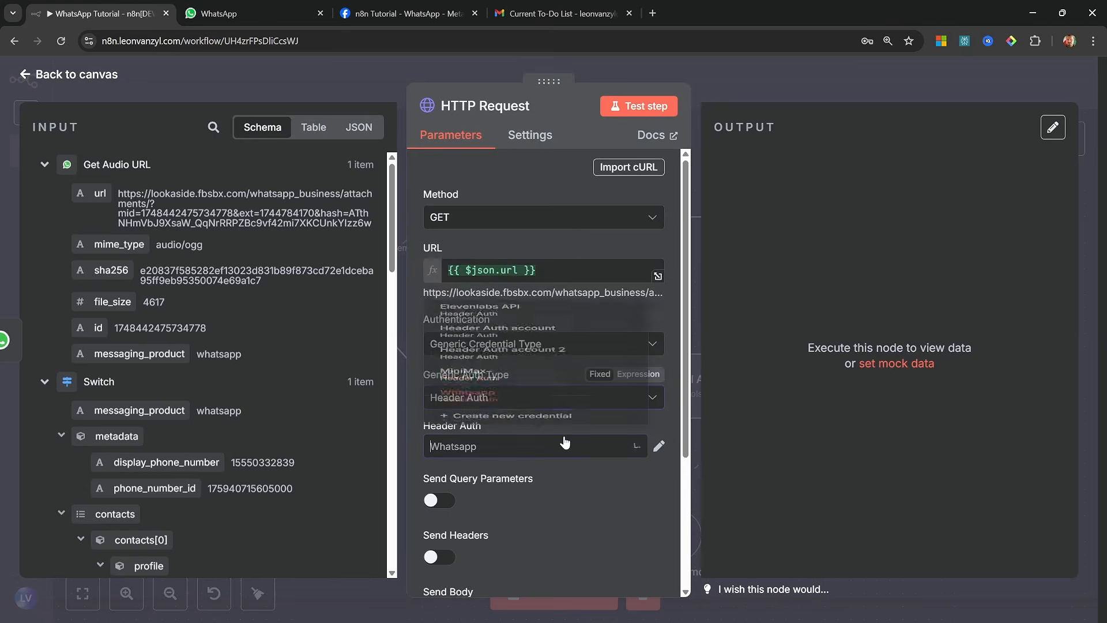
Create a new Header Auth credential titled Whatsapp Tutorial and set its header name to Authorization
{"action": "left_click", "coordinate": [564, 444]}
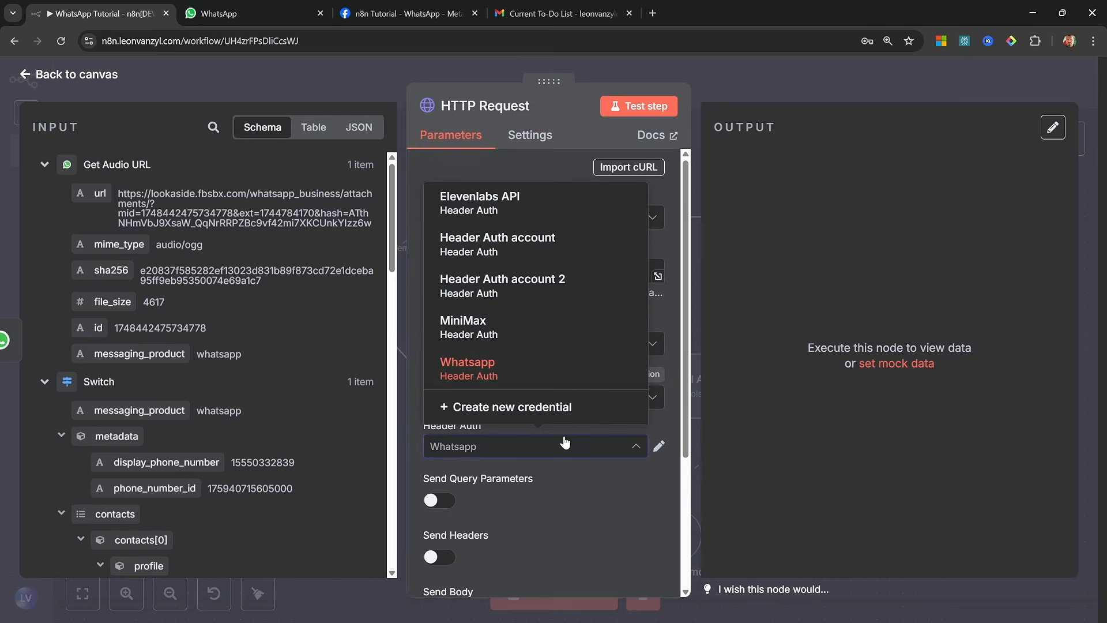
{"action": "left_click", "coordinate": [546, 408]}
{"action": "left_click", "coordinate": [346, 132]}
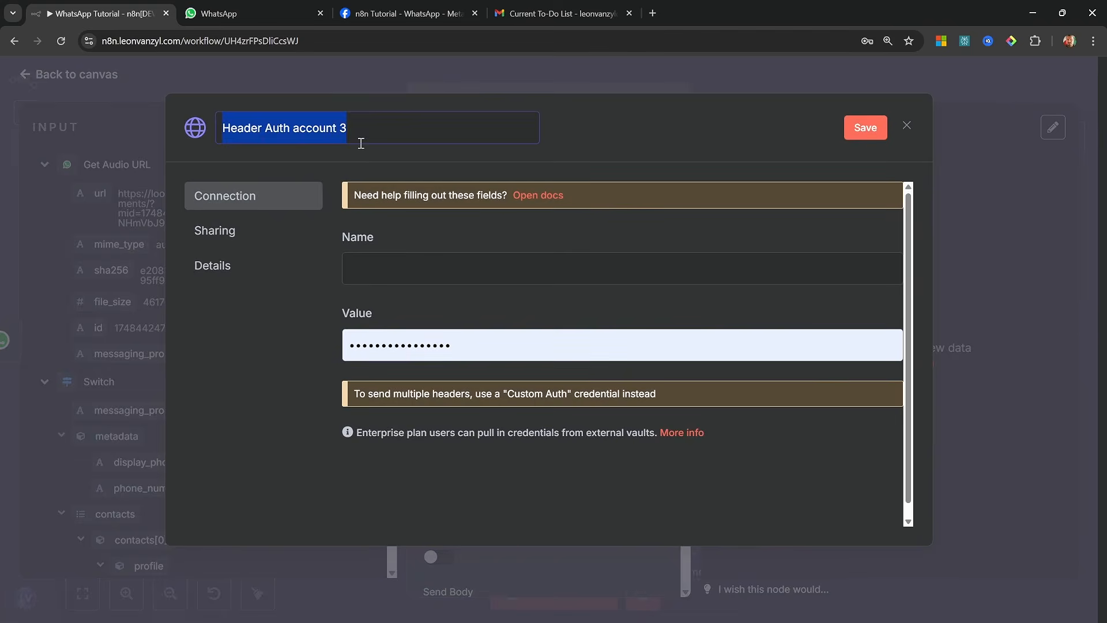
{"action": "key", "text": "BackSpace"}
{"action": "type", "text": "Whatsapp Tutorial"}
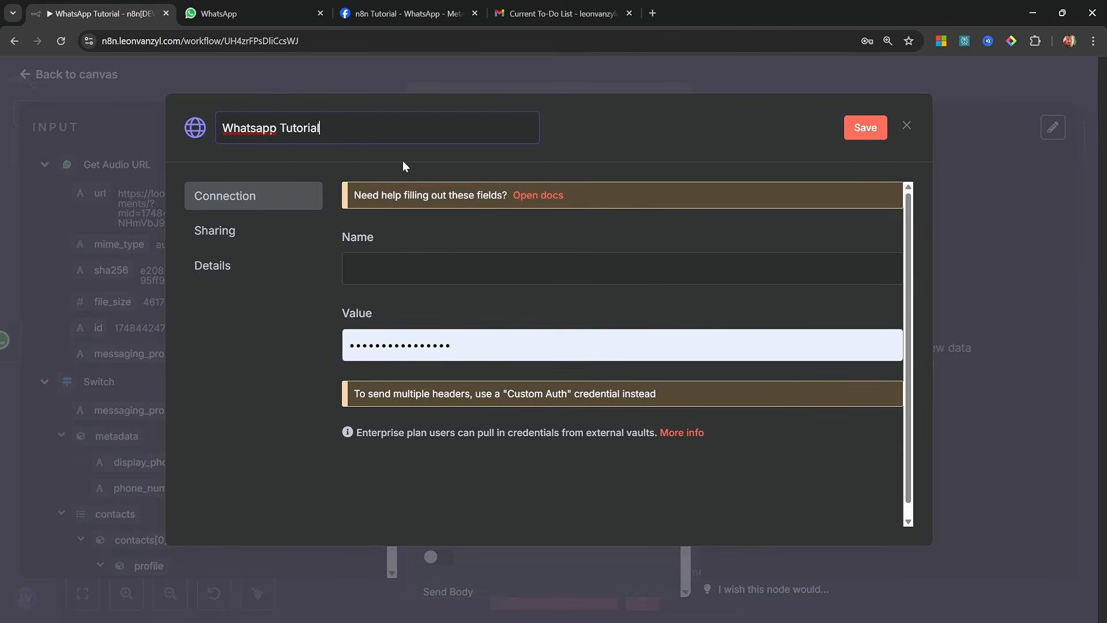
{"action": "left_click", "coordinate": [467, 268]}
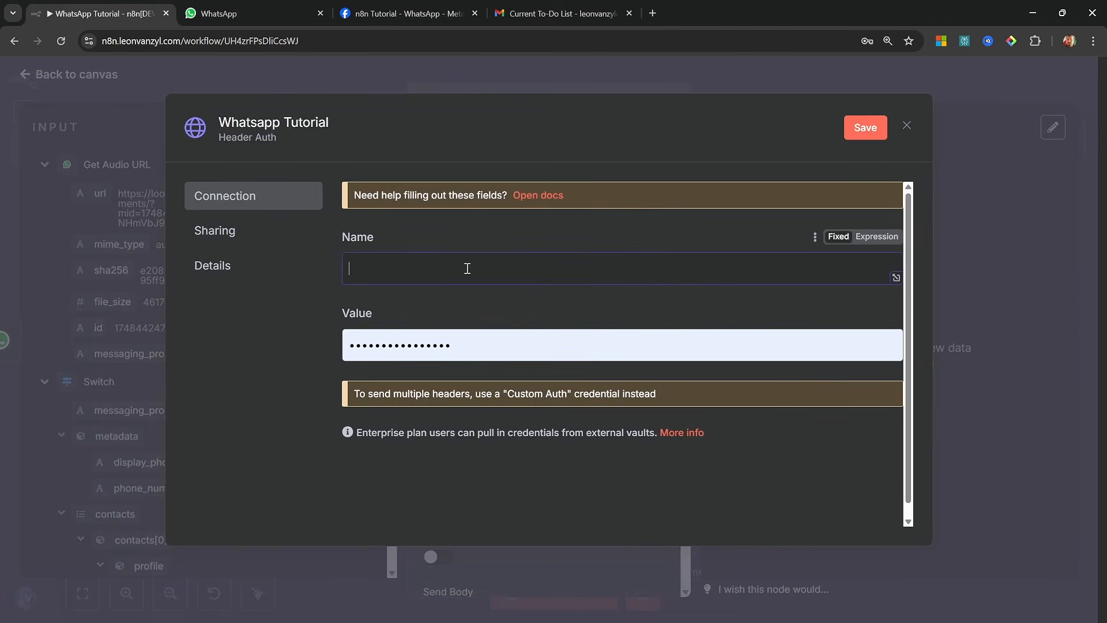
{"action": "key", "text": "ctrl+v"}
Set the credential's value as an expression of Bearer followed by the WhatsApp access token, and save the credential
{"action": "left_click", "coordinate": [874, 314]}
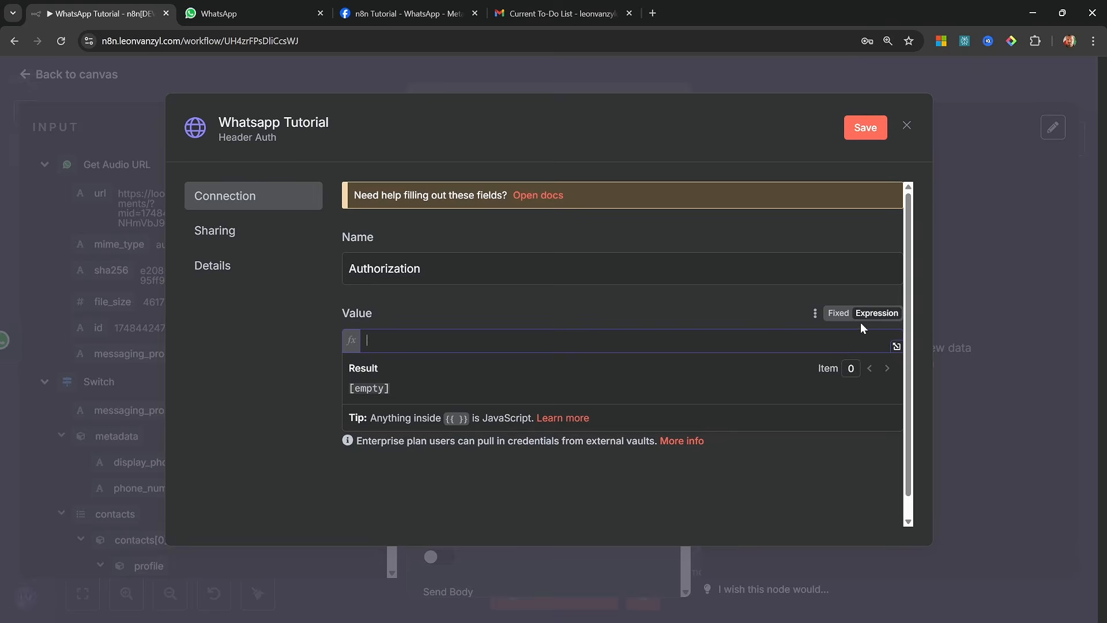
{"action": "left_click", "coordinate": [896, 346]}
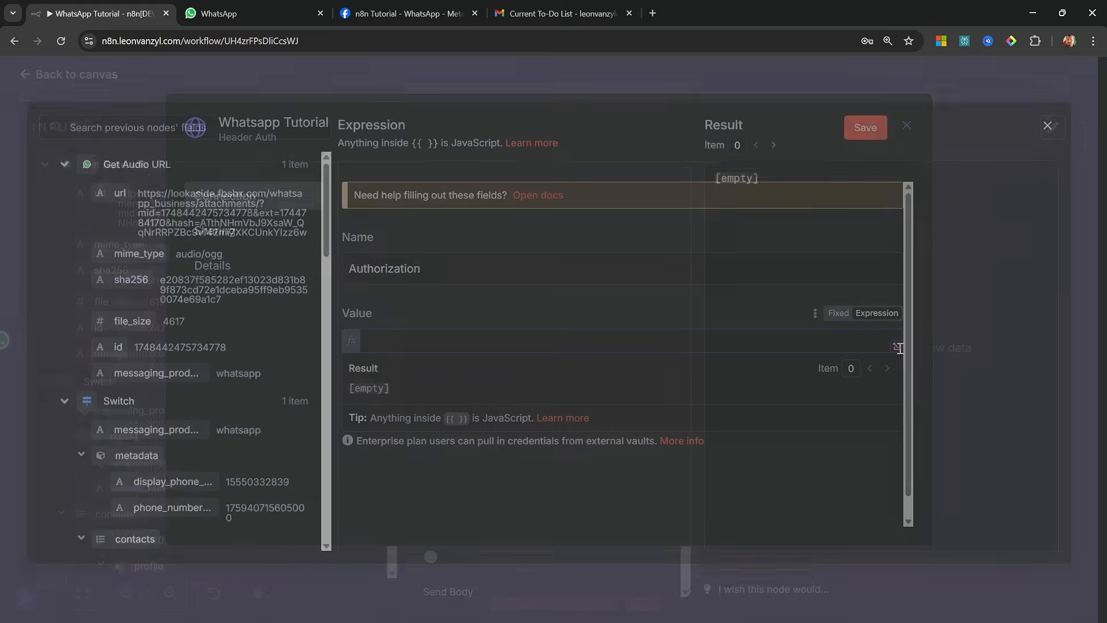
{"action": "type", "text": "B"}
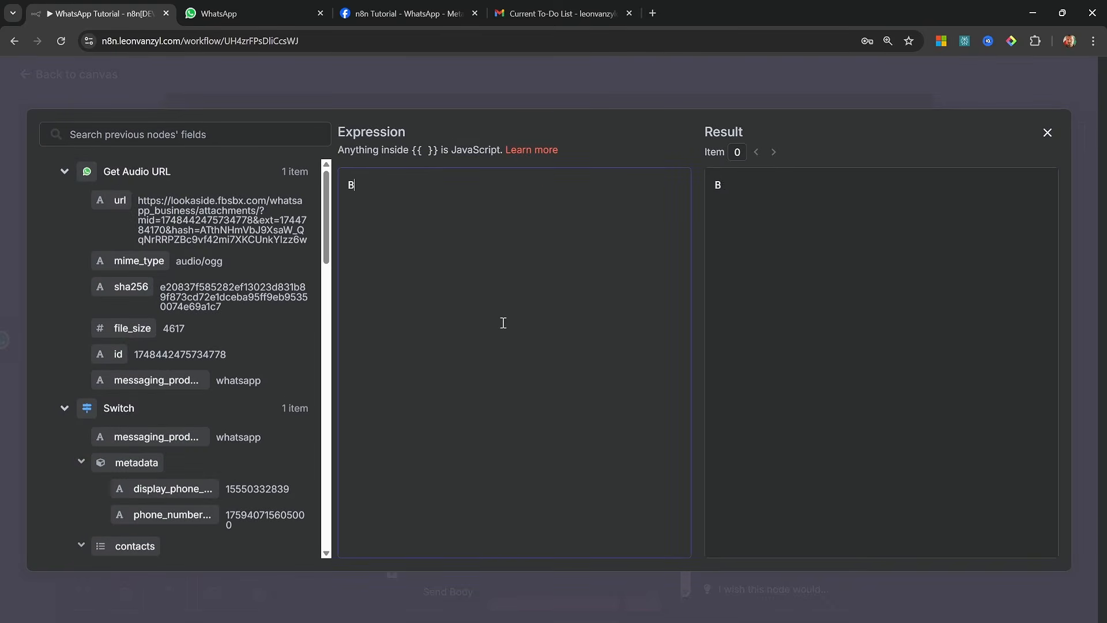
{"action": "type", "text": "earer"}
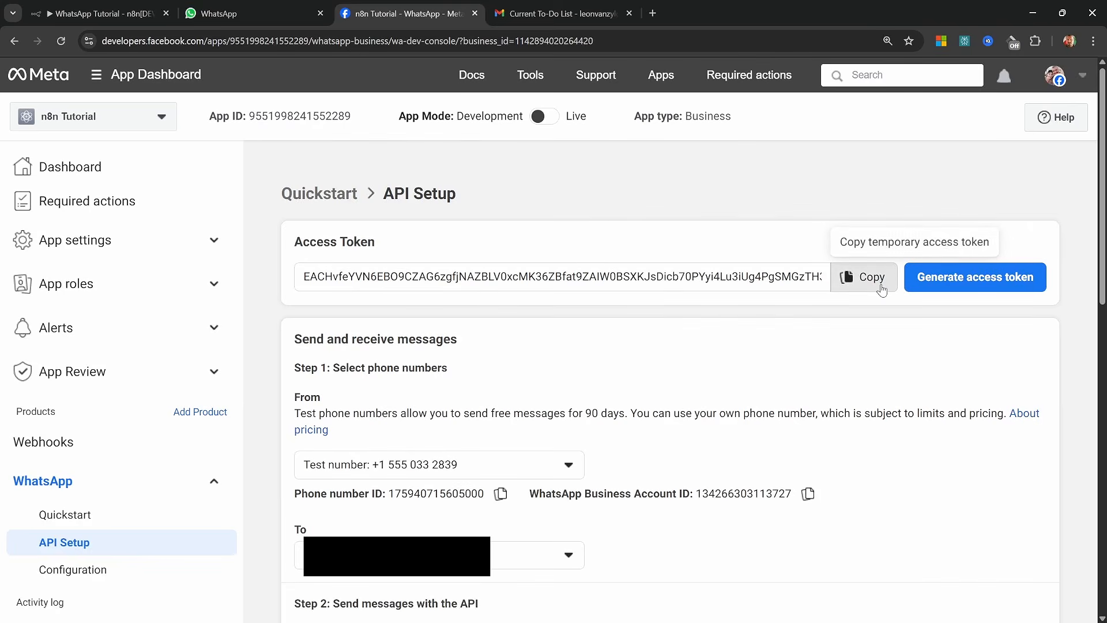
{"action": "left_click", "coordinate": [865, 276]}
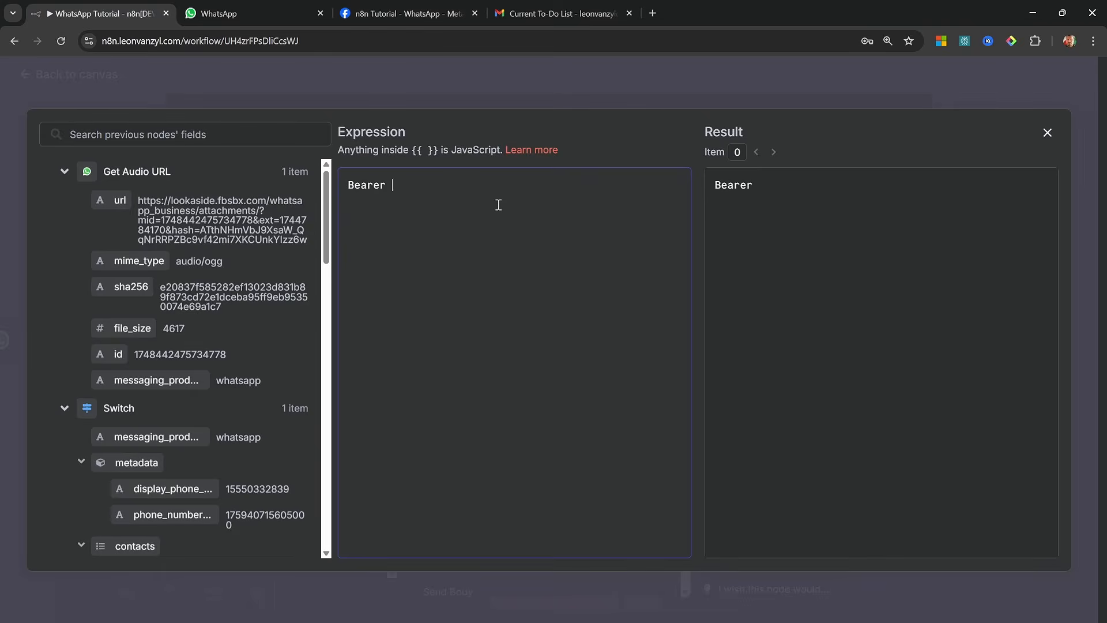
{"action": "key", "text": "ctrl+v"}
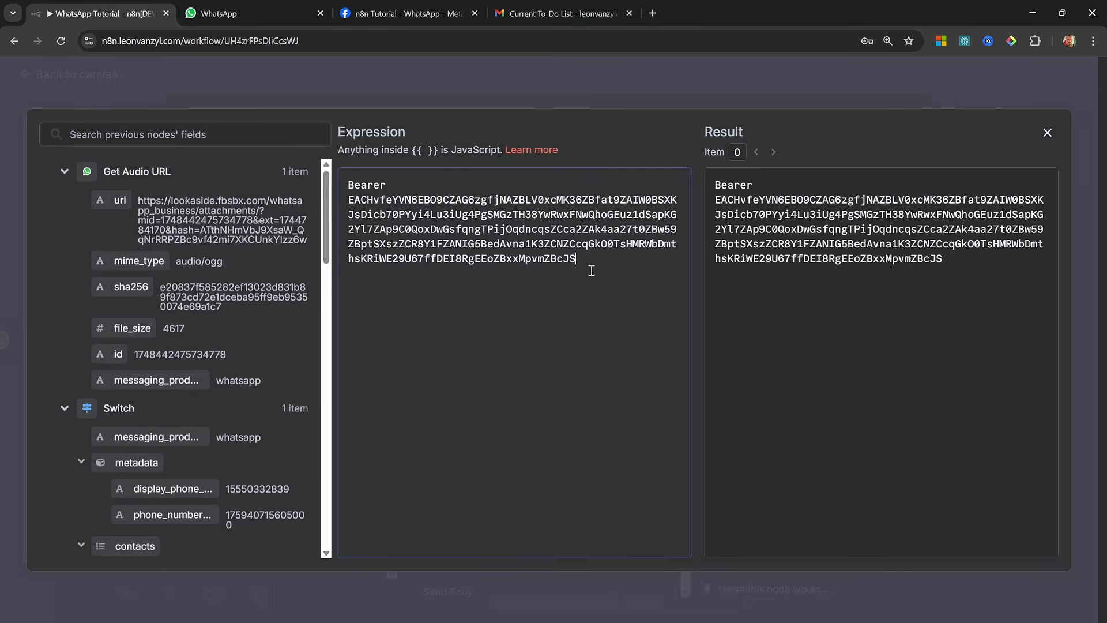
{"action": "left_click", "coordinate": [1047, 133]}
{"action": "left_click", "coordinate": [859, 128]}
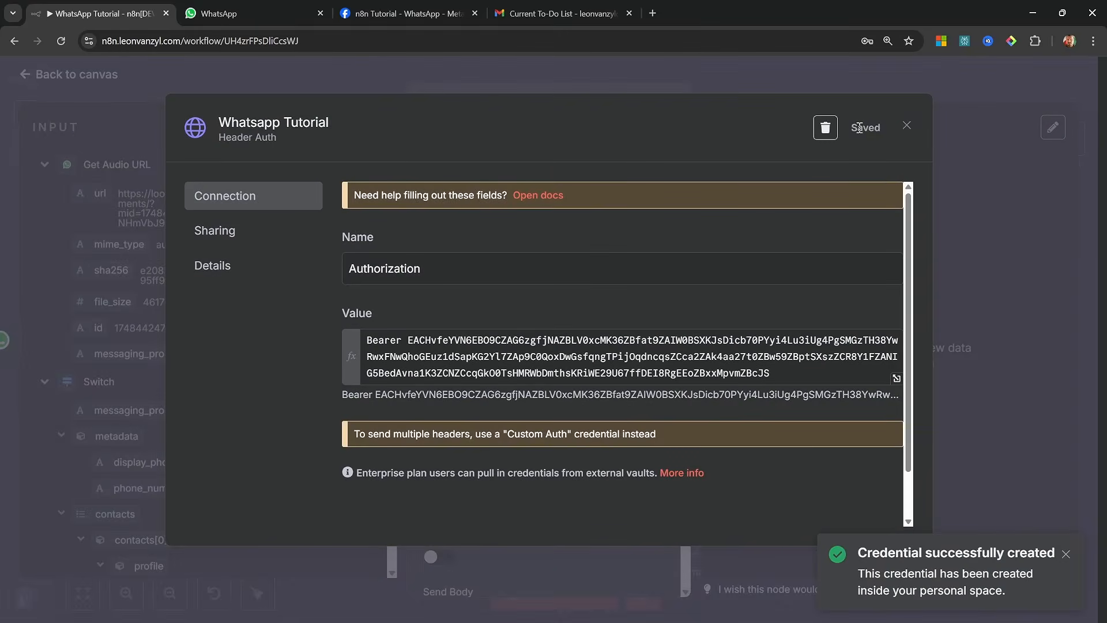
{"action": "left_click", "coordinate": [906, 125]}
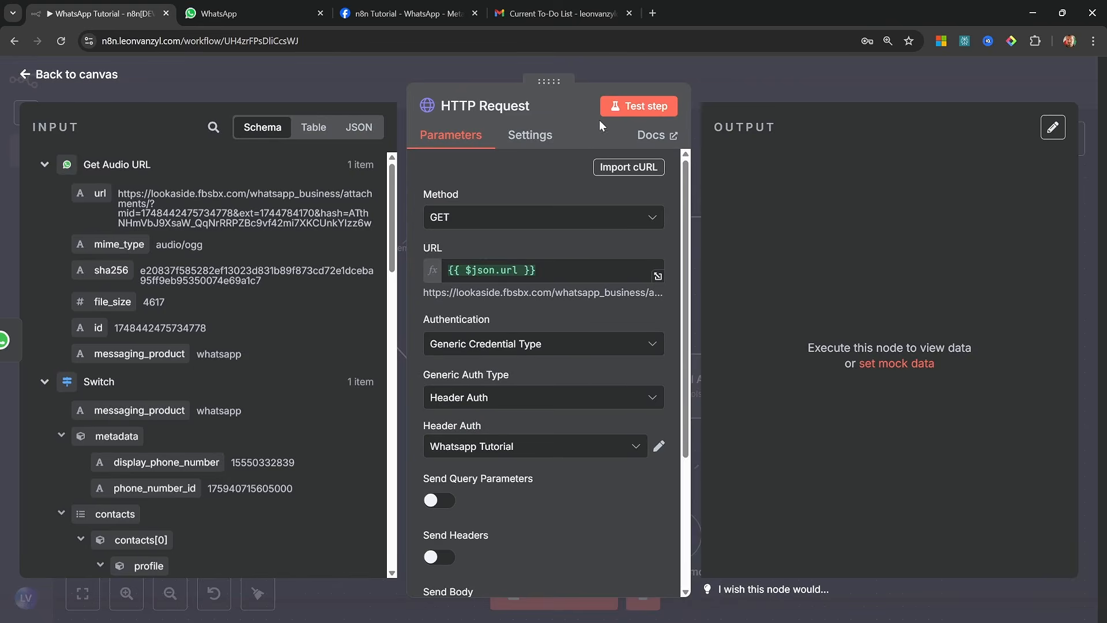
Test the HTTP Request node and rename it Download Audio on the canvas
{"action": "left_click", "coordinate": [641, 108]}
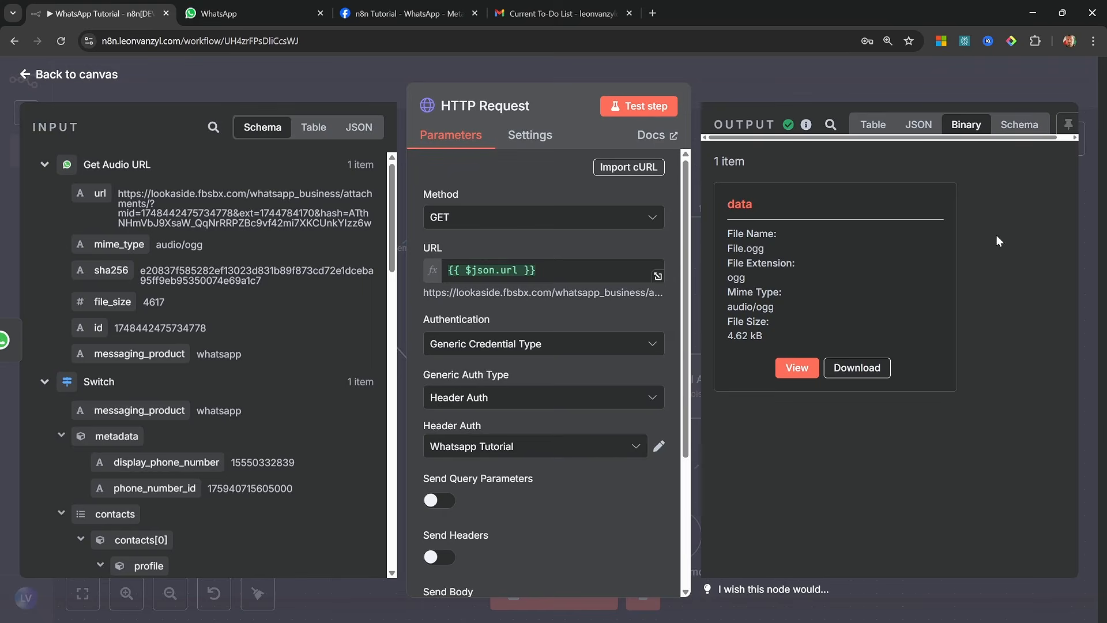
{"action": "right_click", "coordinate": [598, 234]}
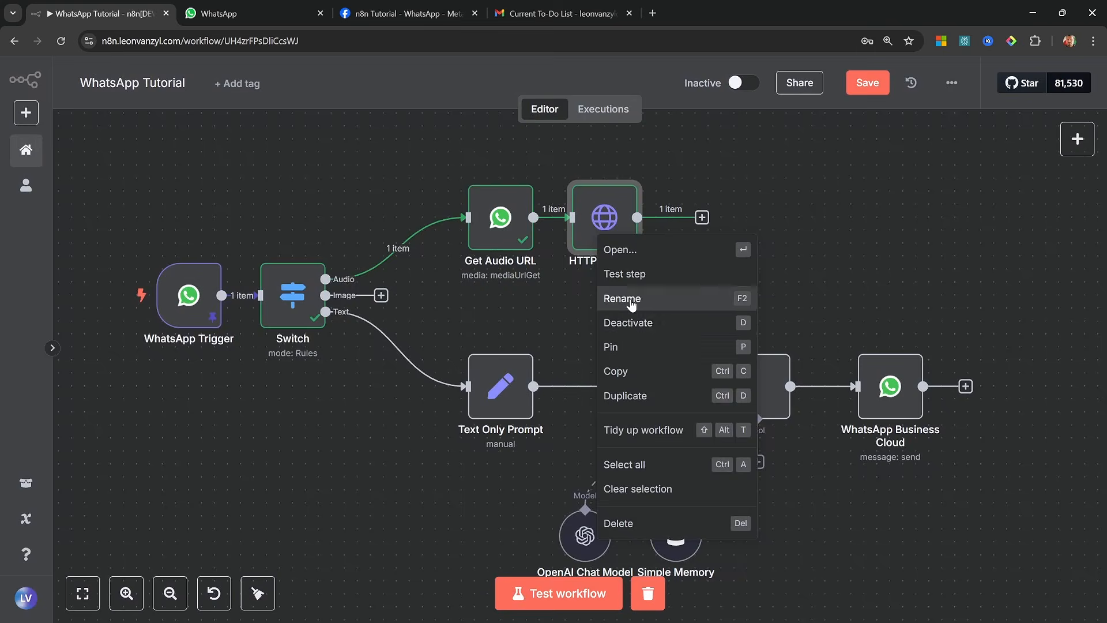
{"action": "left_click", "coordinate": [631, 303]}
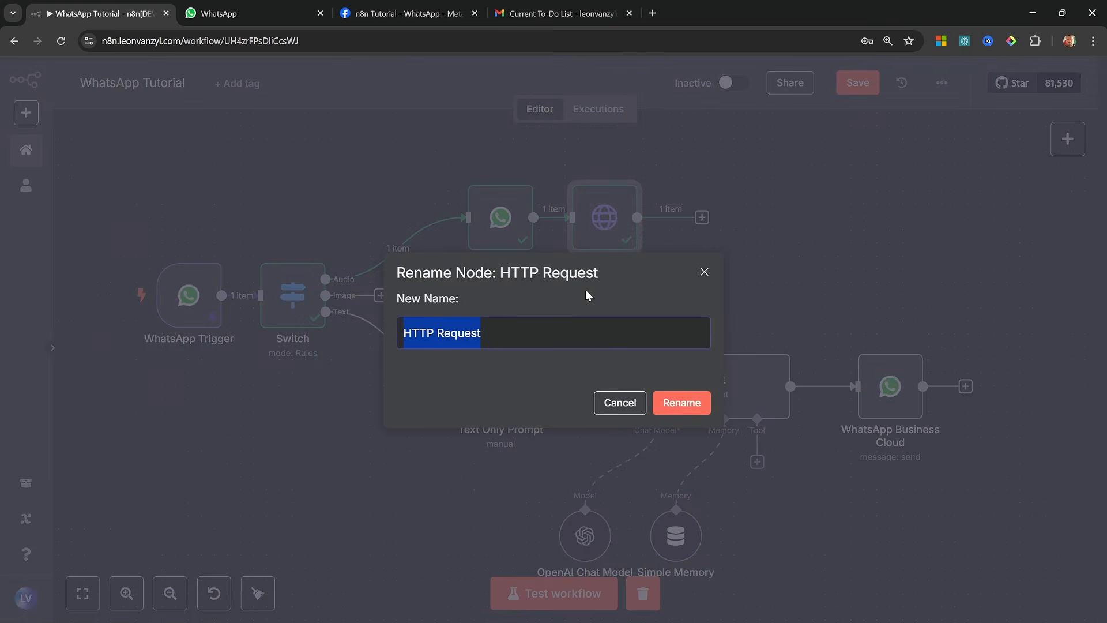
{"action": "type", "text": "Download Audio"}
{"action": "key", "text": "Return"}
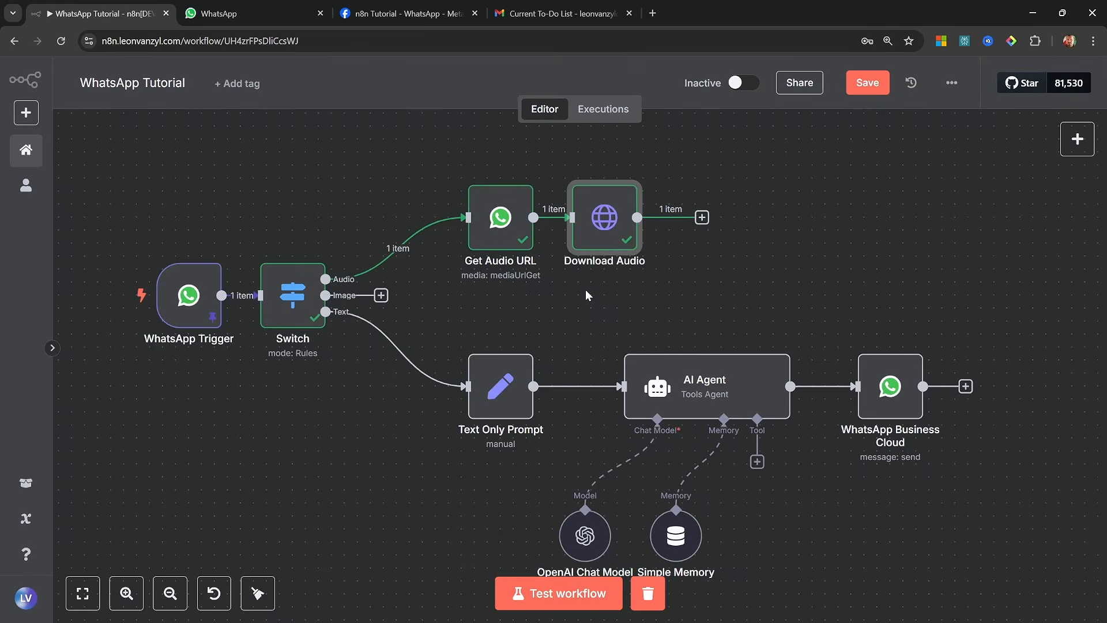
{"action": "left_click", "coordinate": [586, 290]}
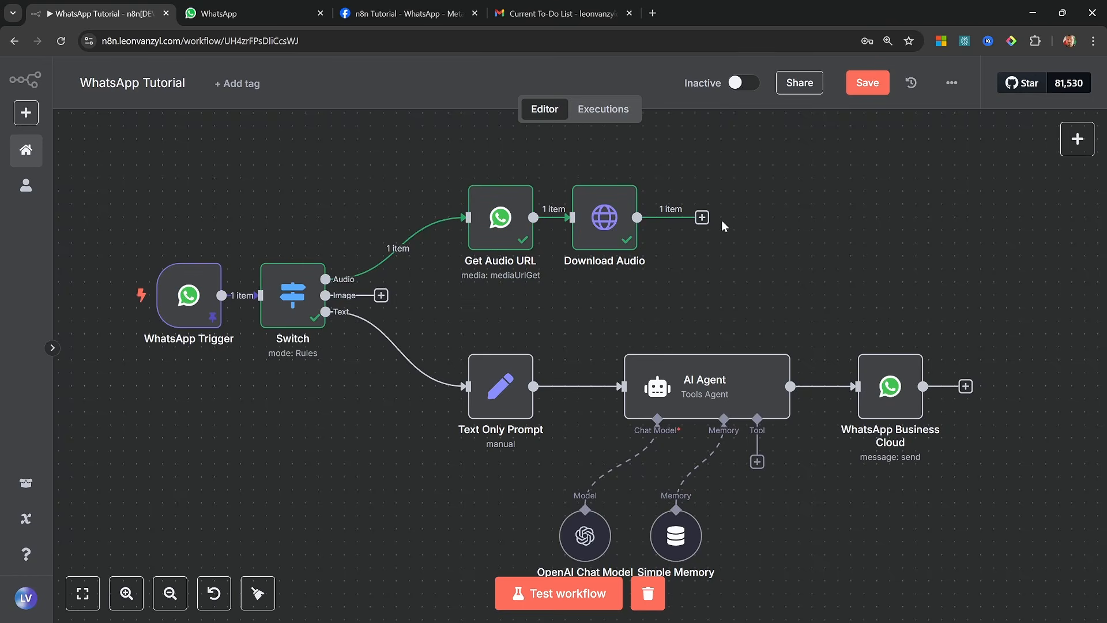
Add an OpenAI node with the Transcribe a recording action after the Download Audio node
{"action": "left_click", "coordinate": [702, 217]}
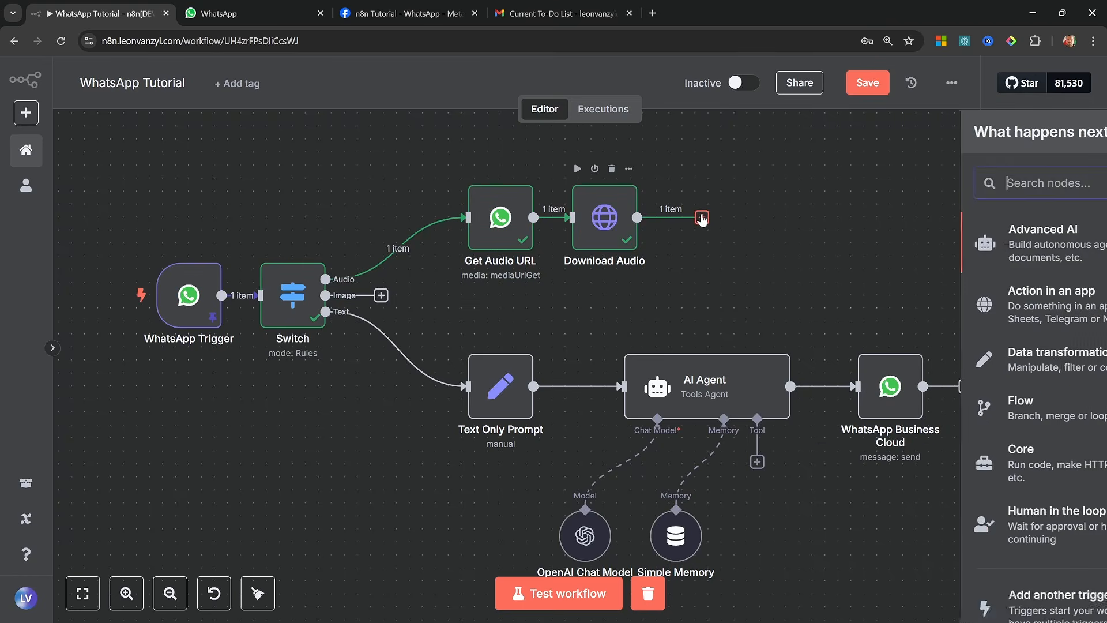
{"action": "type", "text": "open"}
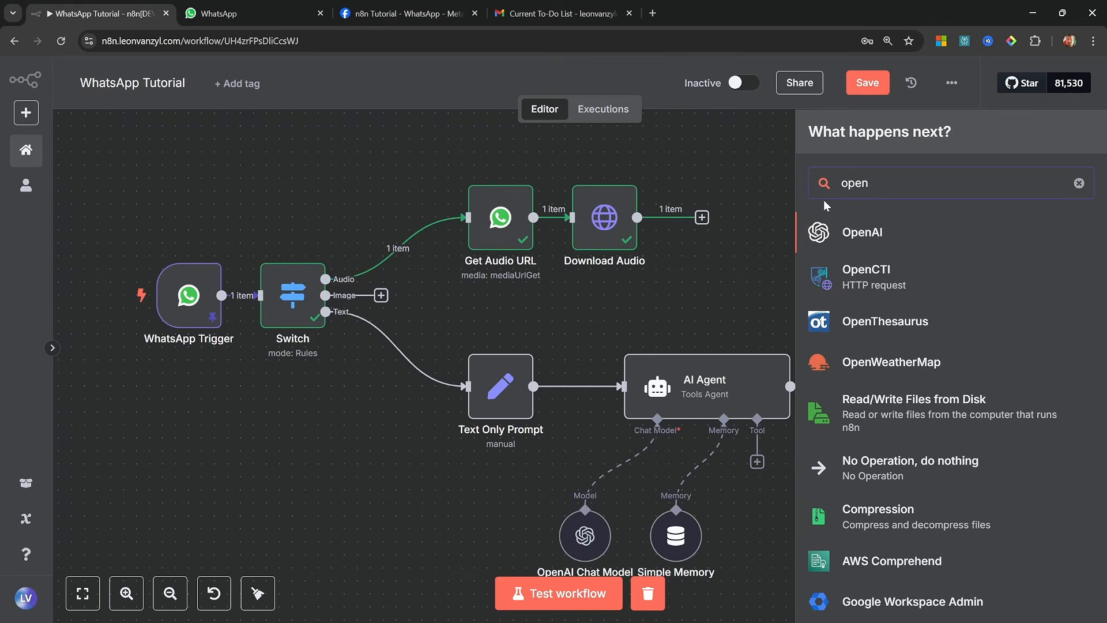
{"action": "left_click", "coordinate": [873, 233]}
{"action": "scroll", "coordinate": [968, 369], "scroll_direction": "down", "scroll_amount": 3}
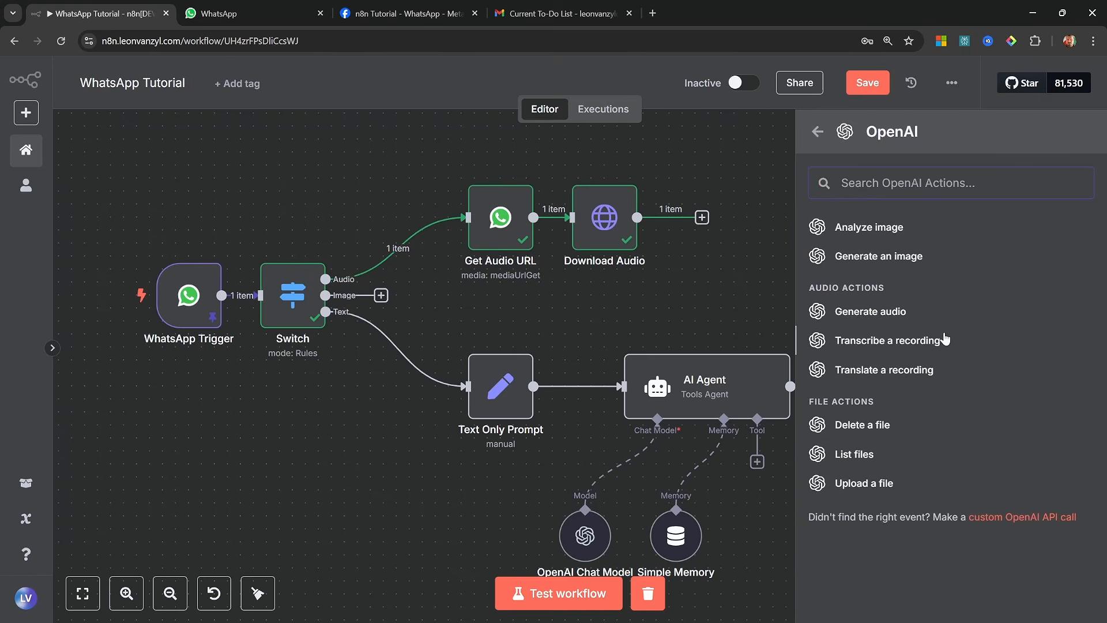
{"action": "left_click", "coordinate": [913, 345]}
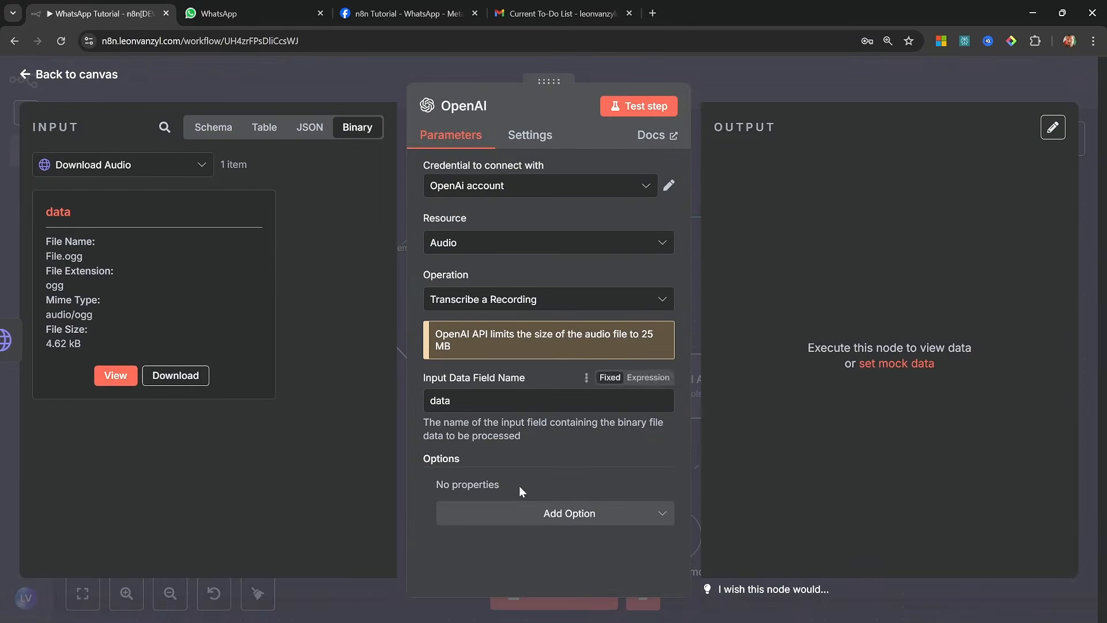
Test the OpenAI transcription node, check the transcribed text in its output and return to the canvas
{"action": "left_click", "coordinate": [654, 110]}
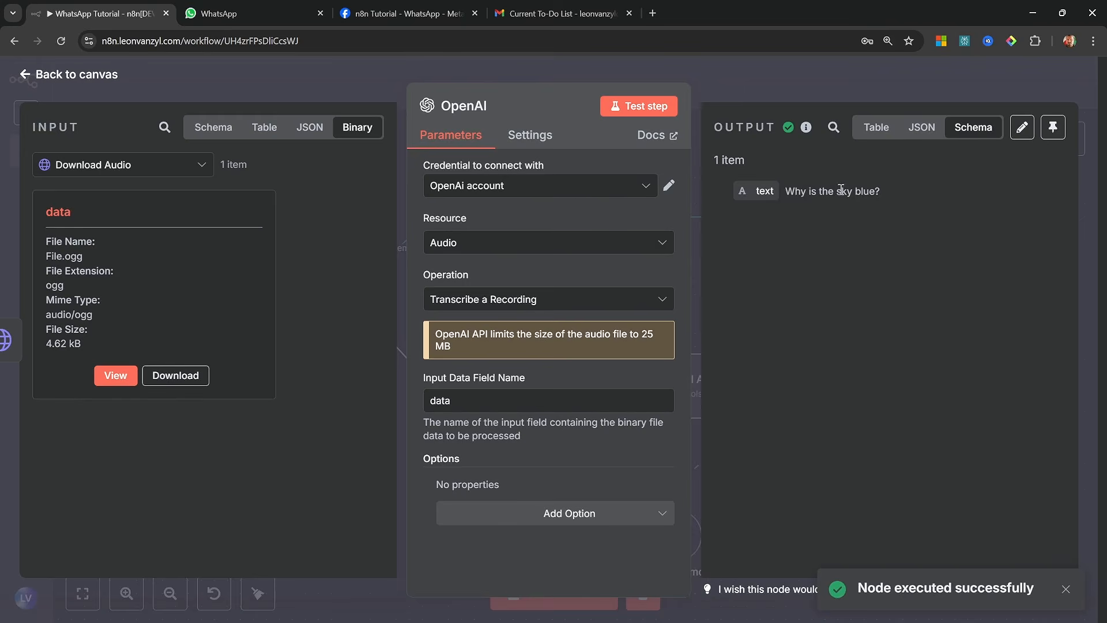
{"action": "left_click_drag", "start_coordinate": [784, 191], "coordinate": [908, 182]}
{"action": "left_click", "coordinate": [932, 183]}
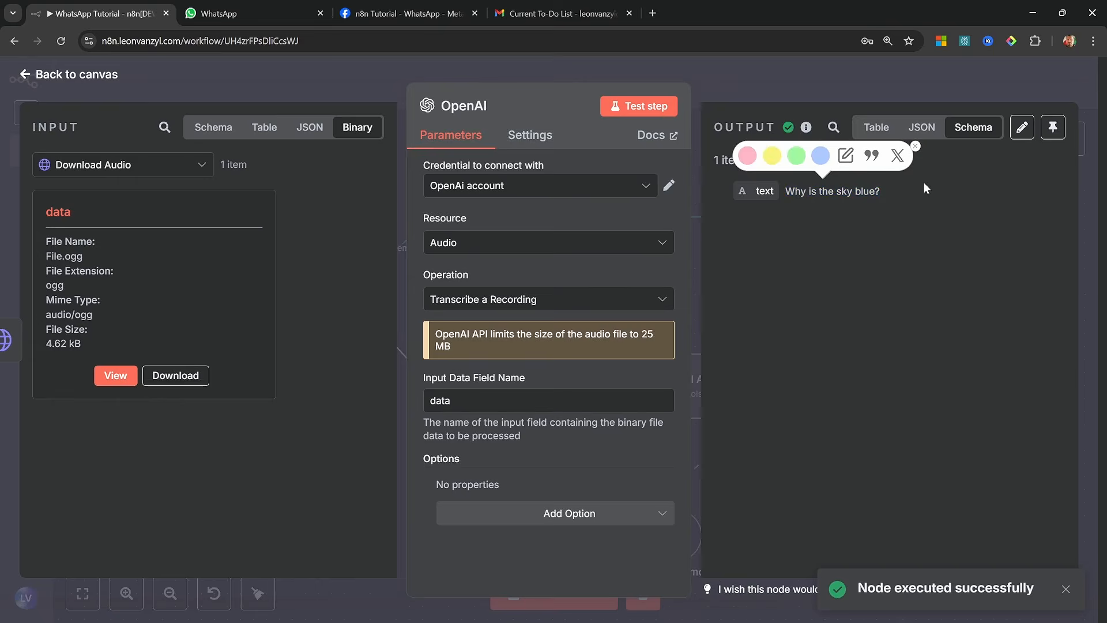
{"action": "left_click", "coordinate": [923, 183]}
{"action": "left_click", "coordinate": [69, 75]}
Rename the OpenAI node as Transcribe Audio
{"action": "left_click_drag", "start_coordinate": [764, 277], "coordinate": [725, 278]}
{"action": "key", "text": "F2"}
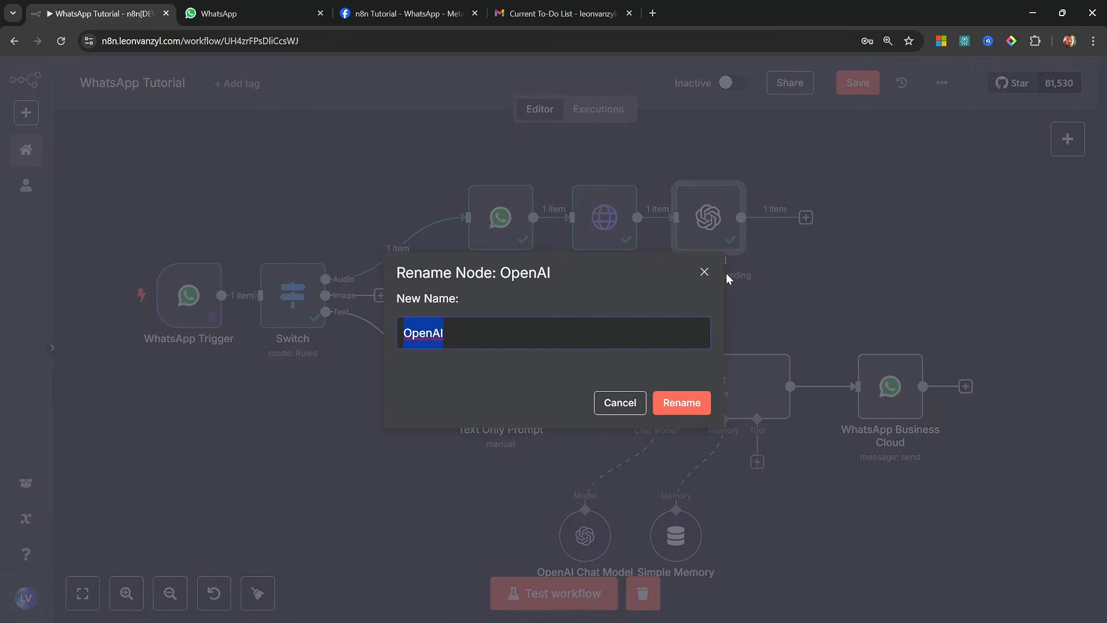
{"action": "type", "text": "Transcribe "}
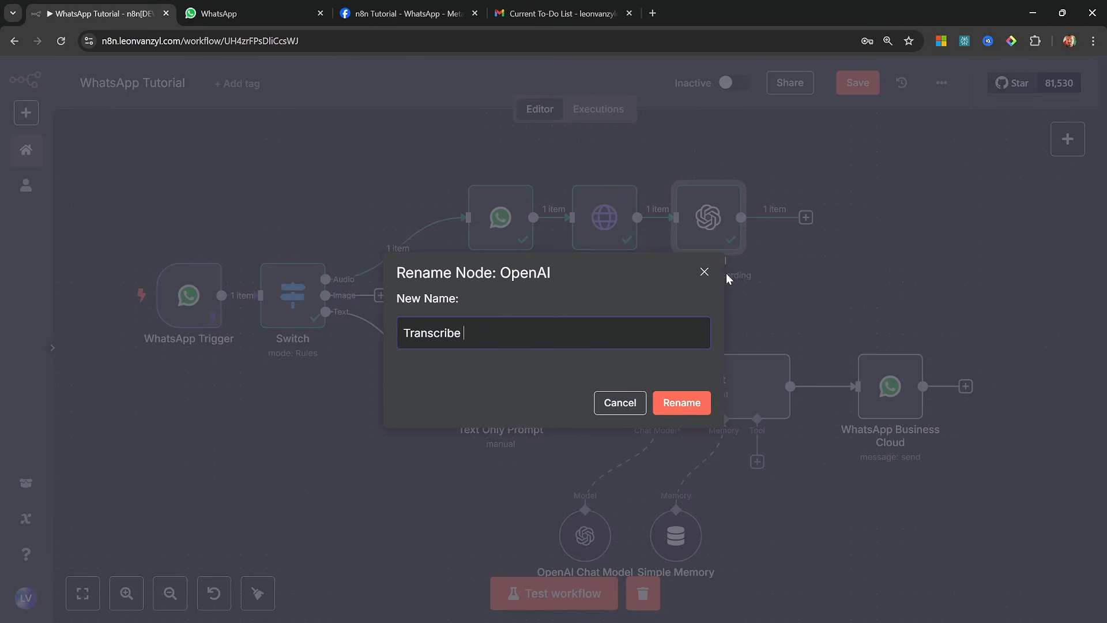
{"action": "type", "text": "Audio"}
{"action": "key", "text": "Return"}
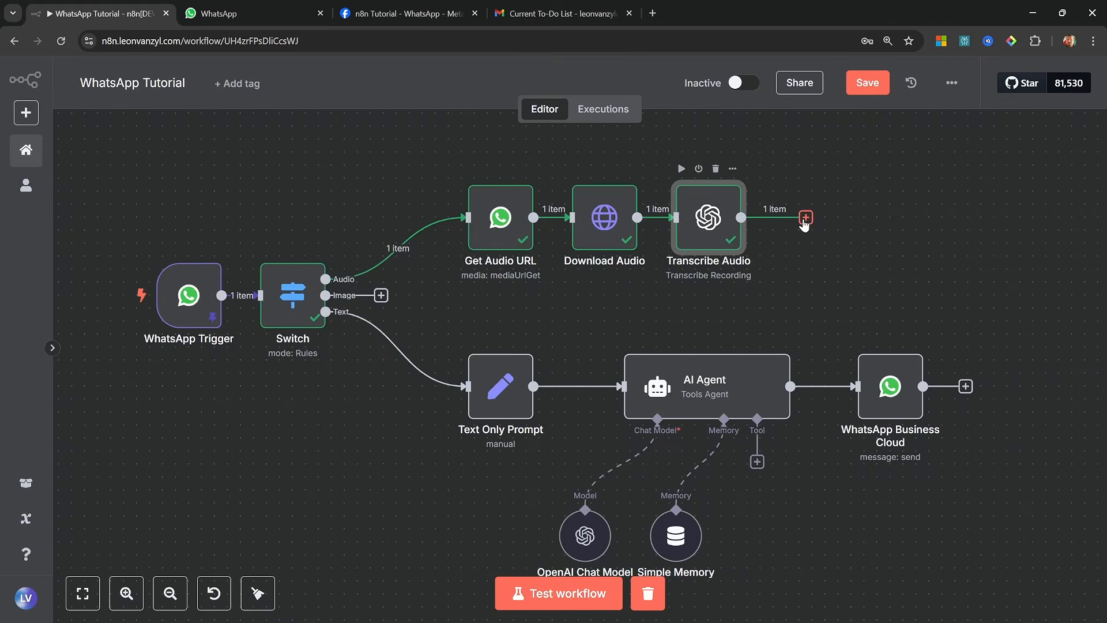
Add an Edit Fields (Set) node after the Transcribe Audio node
{"action": "left_click", "coordinate": [805, 217]}
{"action": "type", "text": "set"}
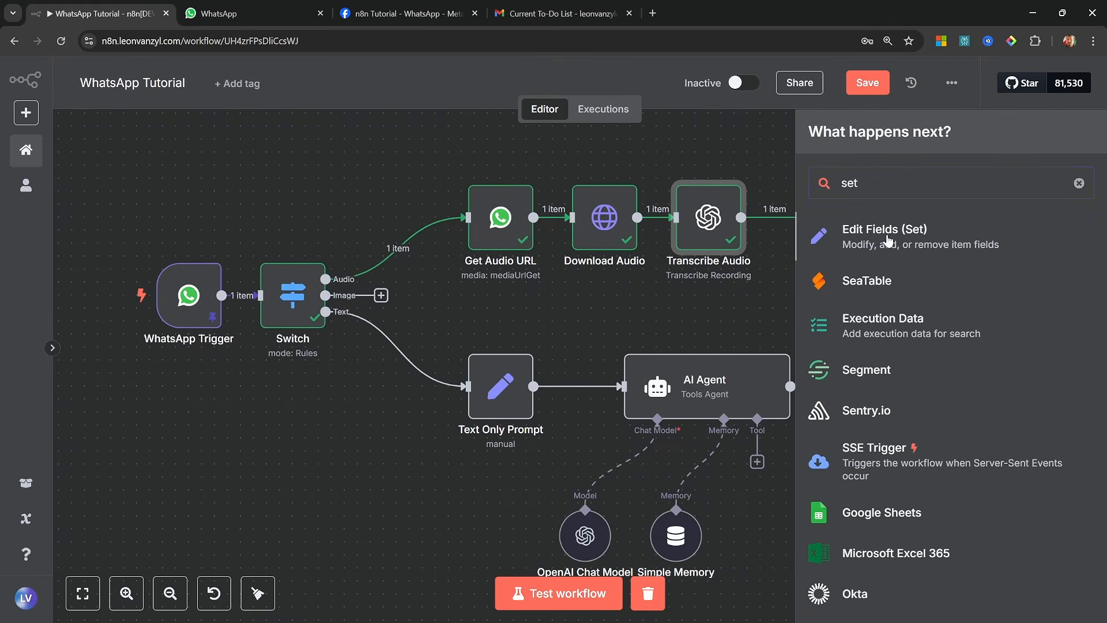
{"action": "left_click", "coordinate": [888, 237]}
Define a string field named text, map the Transcribe Audio text output to its value, and test the node
{"action": "left_click", "coordinate": [542, 263]}
{"action": "type", "text": "text"}
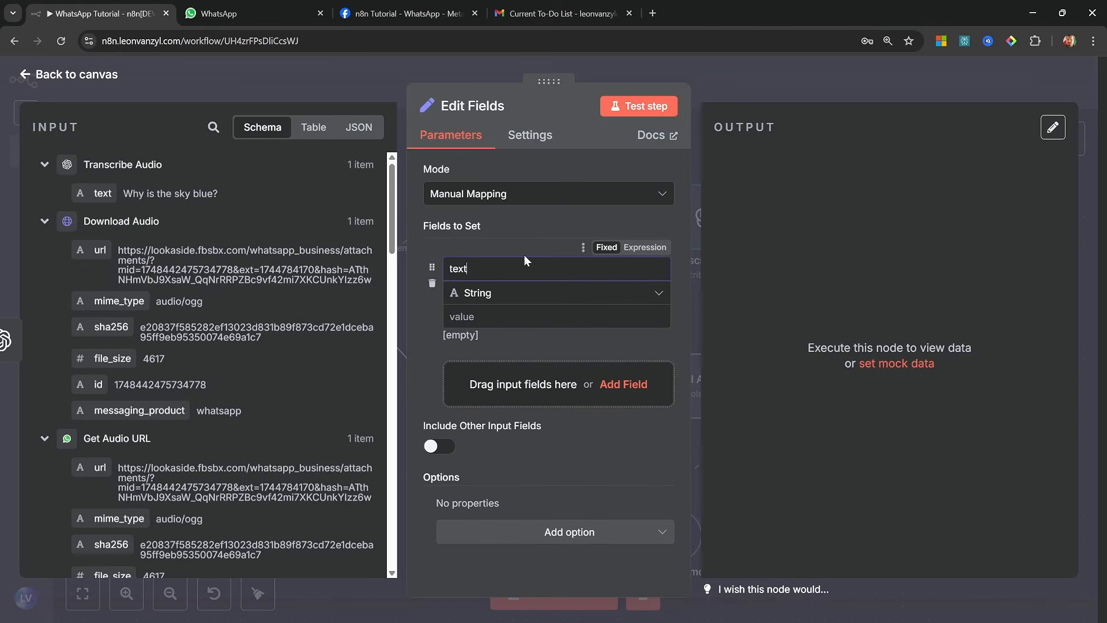
{"action": "left_click", "coordinate": [461, 314]}
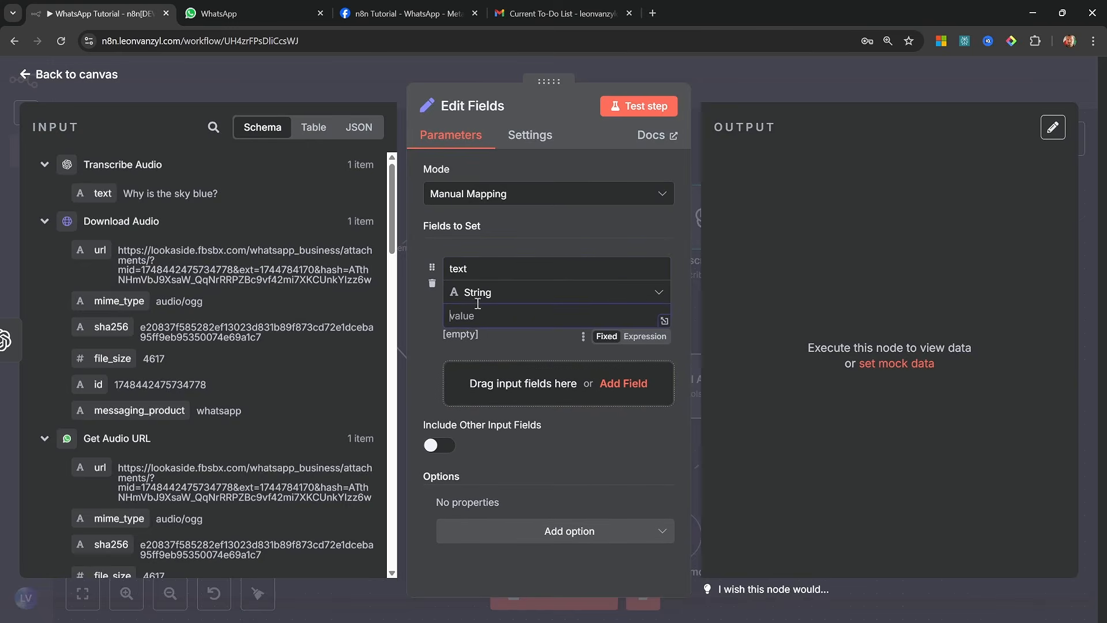
{"action": "left_click_drag", "start_coordinate": [102, 193], "coordinate": [535, 322]}
{"action": "left_click", "coordinate": [638, 109]}
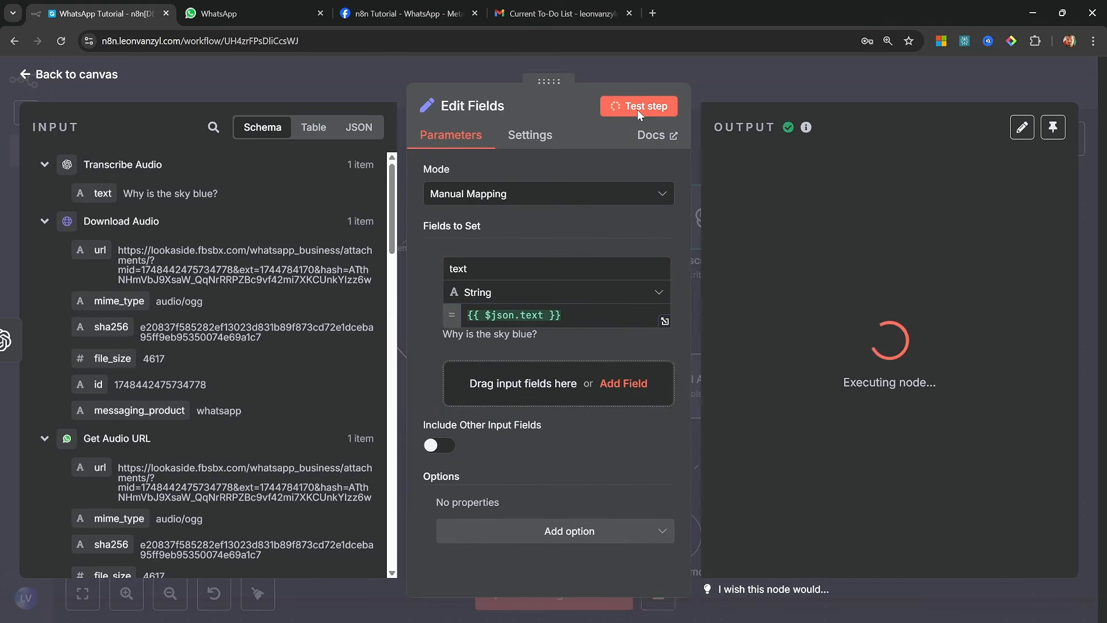
Rename the Edit Fields node as Audio Prompt and connect its output to the AI Agent node
{"action": "right_click", "coordinate": [803, 239]}
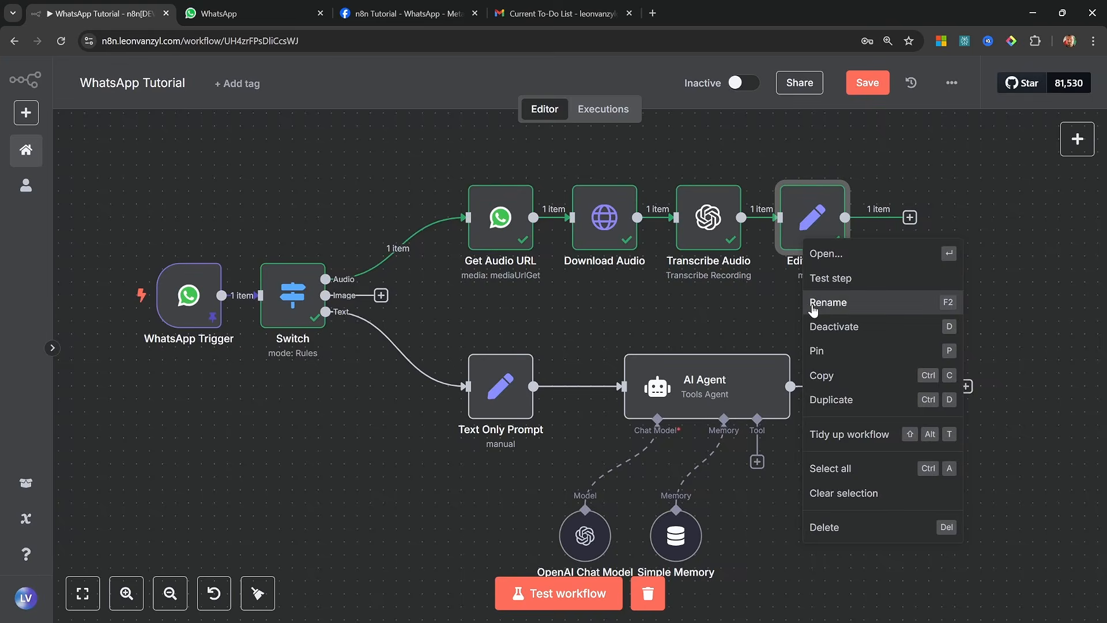
{"action": "left_click", "coordinate": [806, 303]}
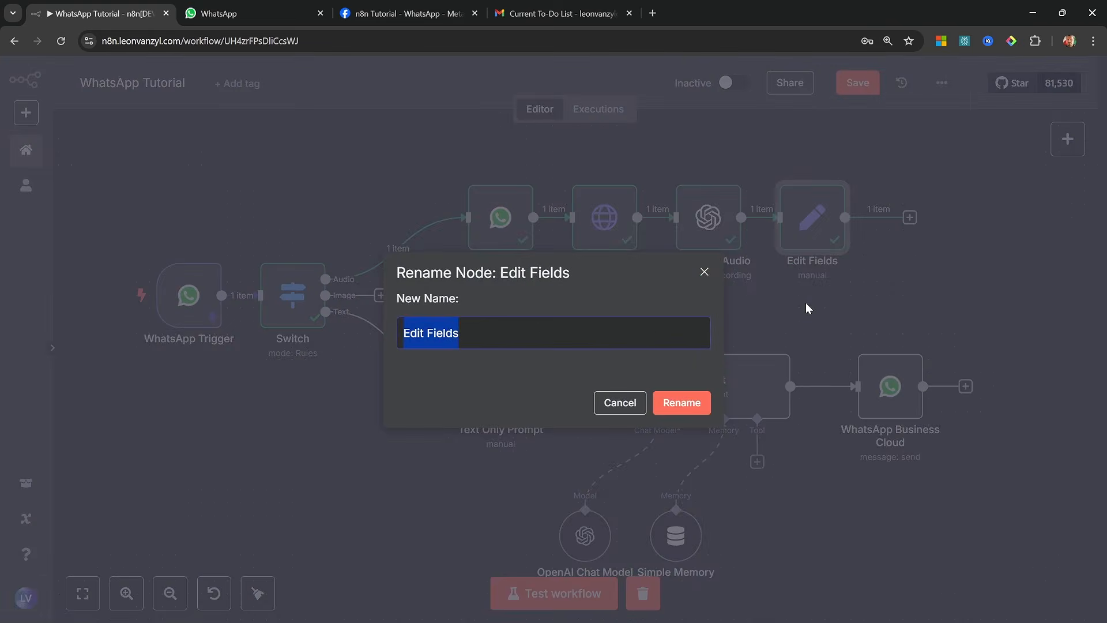
{"action": "type", "text": "Audio Prompt"}
{"action": "key", "text": "Return"}
{"action": "left_click_drag", "start_coordinate": [844, 217], "coordinate": [630, 402]}
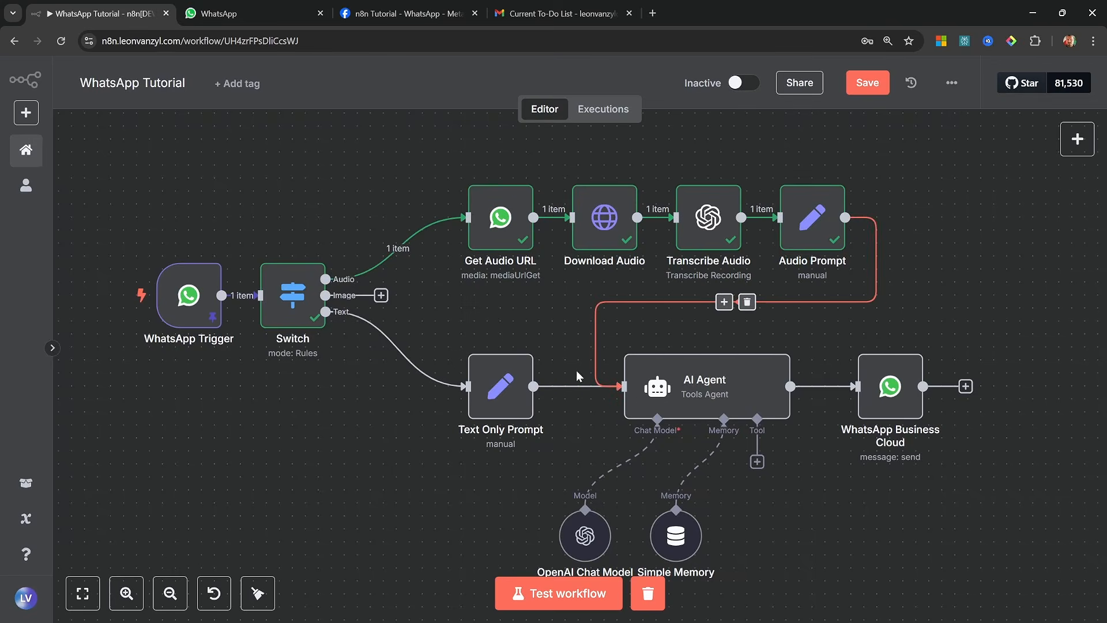
Compare the field name set in the Text Only Prompt node with the one in the Audio Prompt node
{"action": "double_click", "coordinate": [492, 397]}
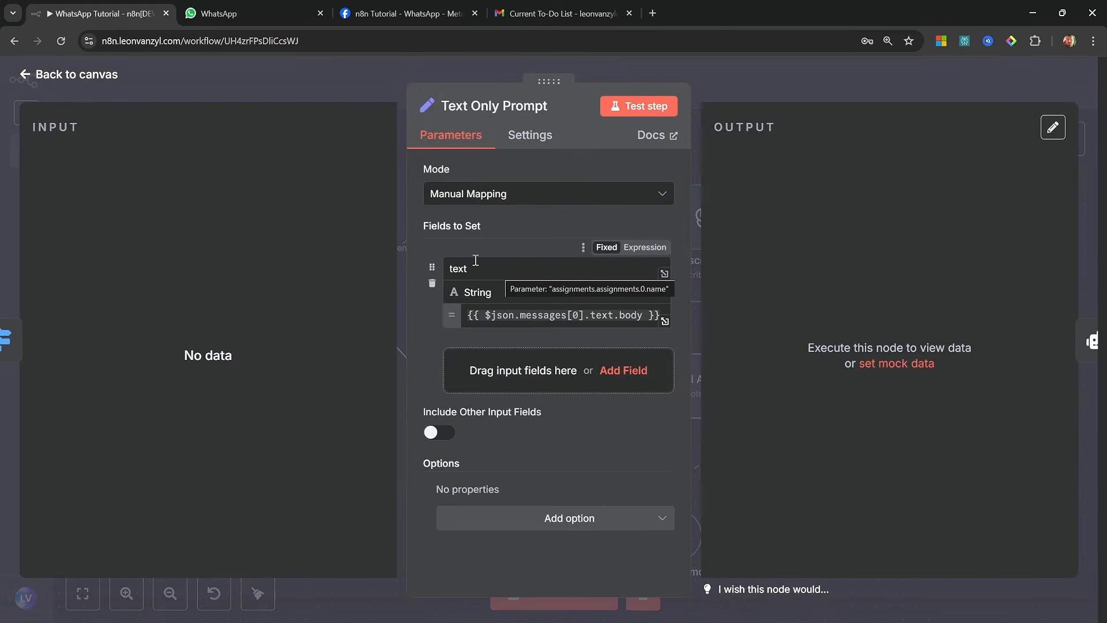
{"action": "left_click", "coordinate": [507, 267]}
{"action": "left_click_drag", "start_coordinate": [519, 268], "coordinate": [429, 277]}
{"action": "left_click", "coordinate": [509, 272]}
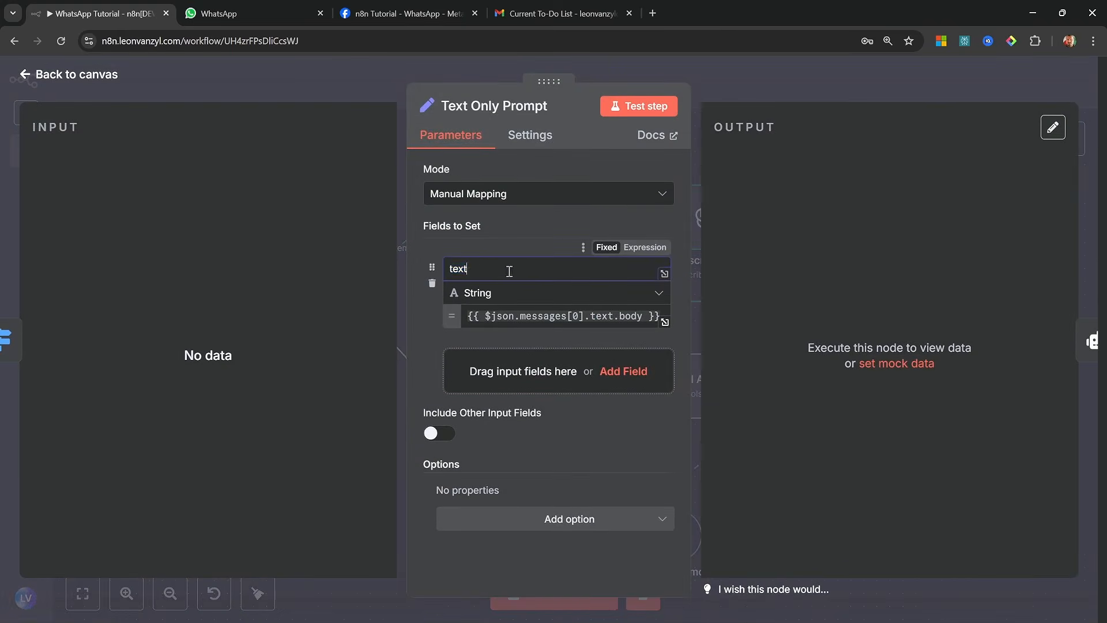
{"action": "left_click", "coordinate": [10, 242]}
{"action": "left_click", "coordinate": [808, 219]}
{"action": "double_click", "coordinate": [808, 218]}
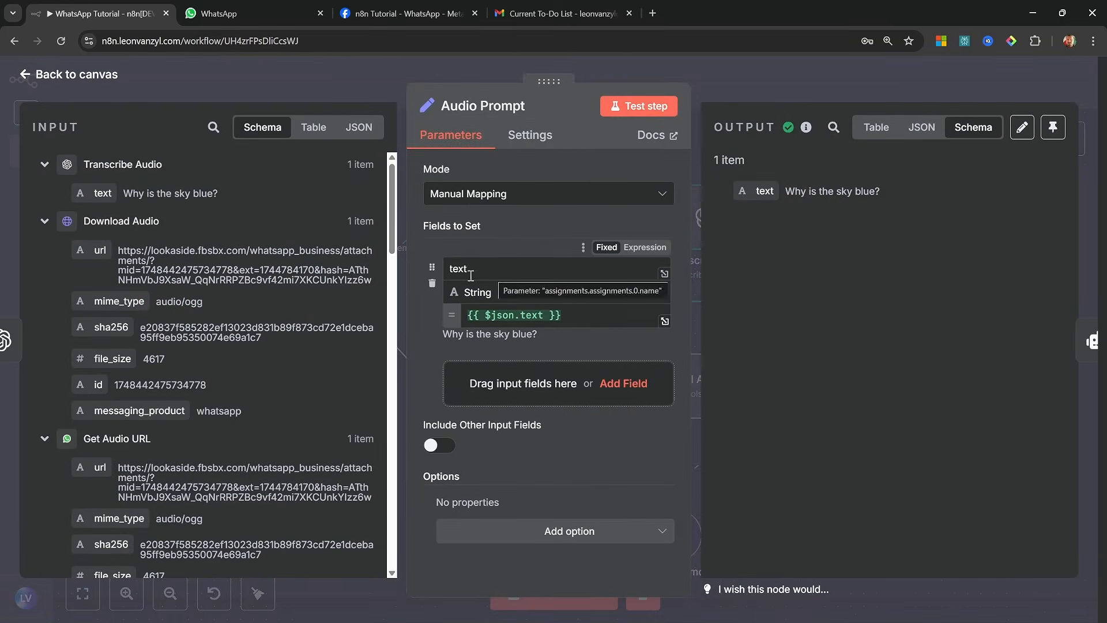
{"action": "left_click", "coordinate": [77, 79]}
Test the AI Agent node with the transcribed audio prompt and return to the canvas
{"action": "left_click", "coordinate": [732, 342]}
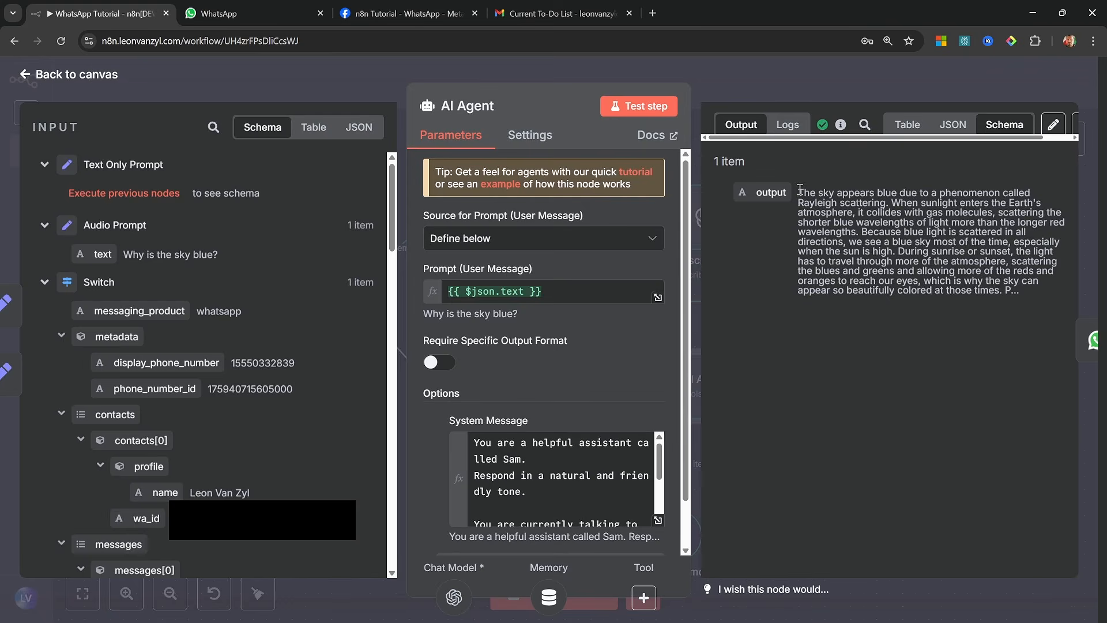
{"action": "mouse_move", "coordinate": [799, 192]}
{"action": "left_mouse_down"}
{"action": "mouse_move", "coordinate": [980, 248]}
{"action": "mouse_move", "coordinate": [1020, 291]}
{"action": "left_mouse_up"}
{"action": "left_click", "coordinate": [121, 82]}
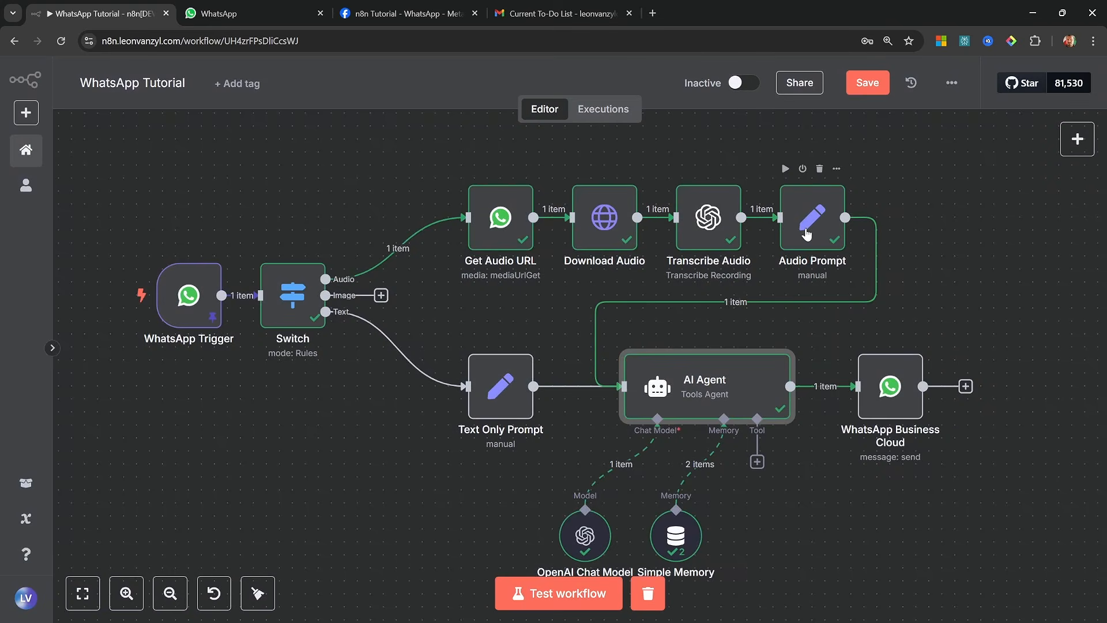
{"action": "left_click", "coordinate": [807, 232]}
{"action": "left_click", "coordinate": [470, 387]}
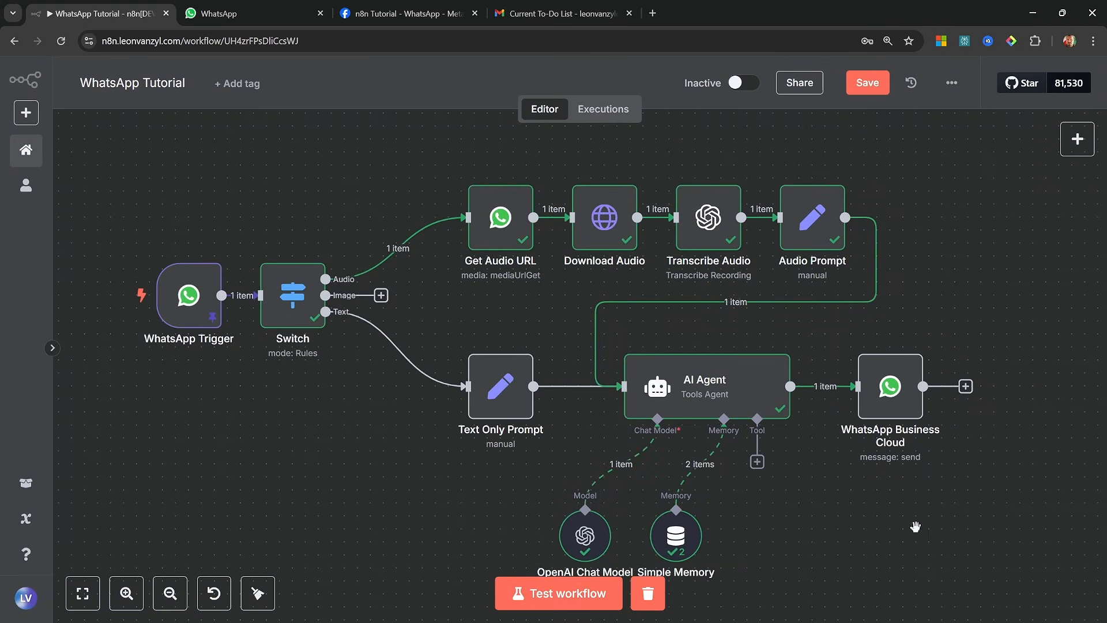
Move the WhatsApp Business Cloud node farther from the AI Agent and insert an If node on the connection between them
{"action": "left_click_drag", "start_coordinate": [916, 524], "coordinate": [840, 491]}
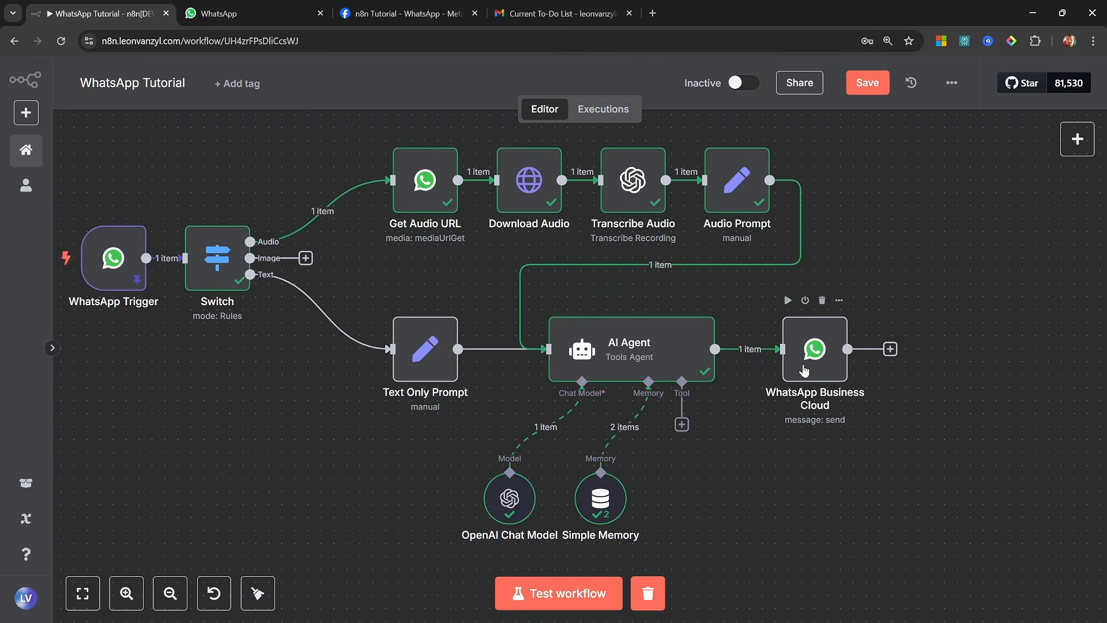
{"action": "left_click_drag", "start_coordinate": [804, 369], "coordinate": [908, 369]}
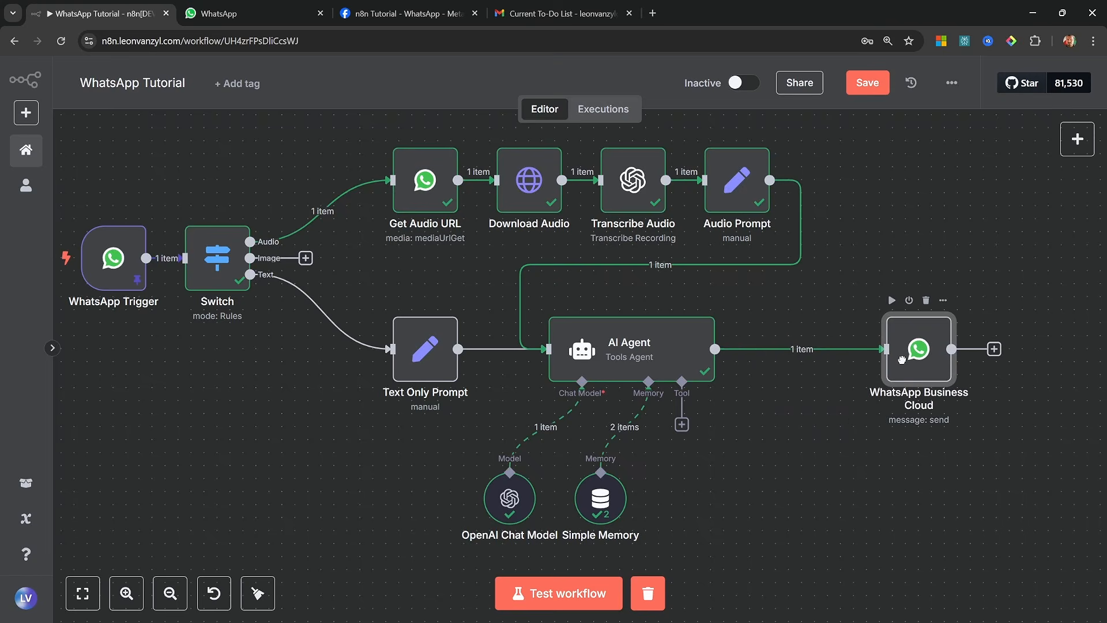
{"action": "left_click", "coordinate": [789, 349]}
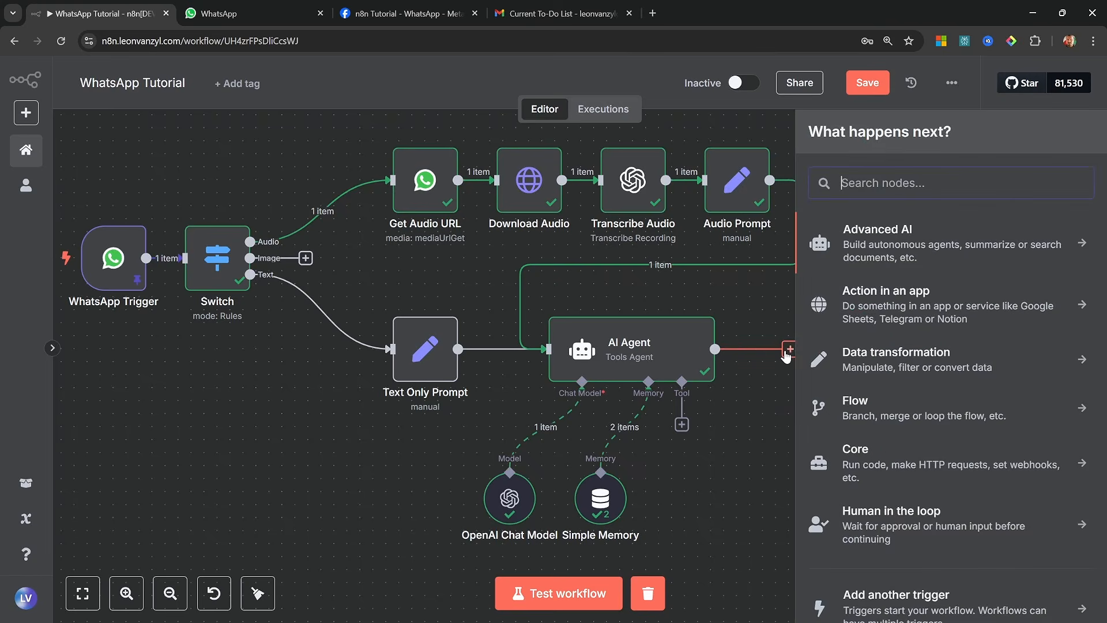
{"action": "type", "text": "IF"}
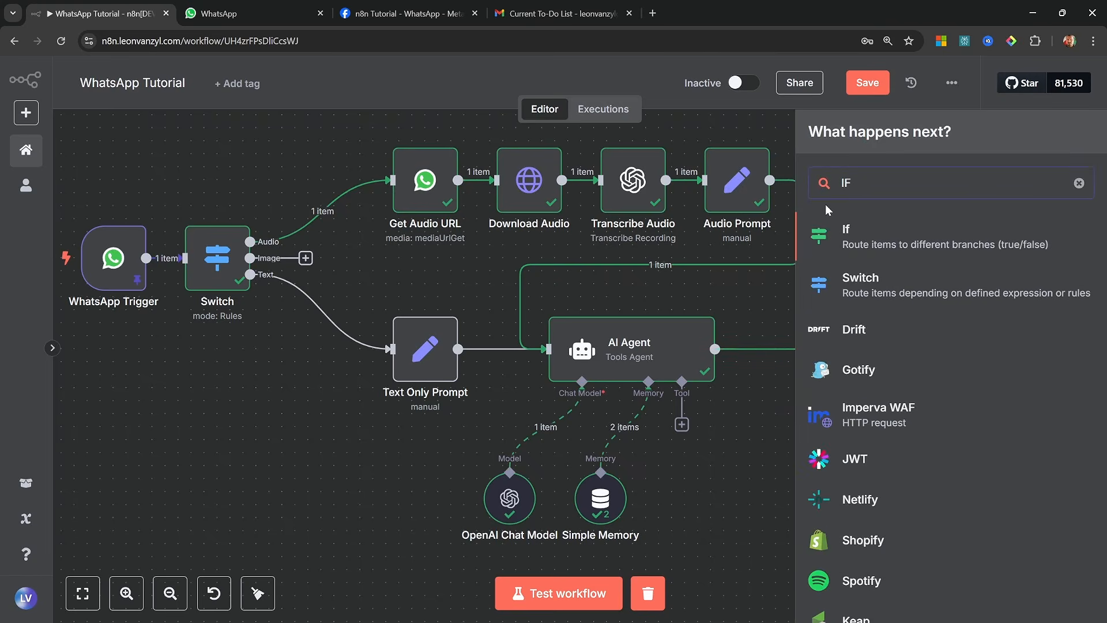
{"action": "left_click", "coordinate": [896, 234]}
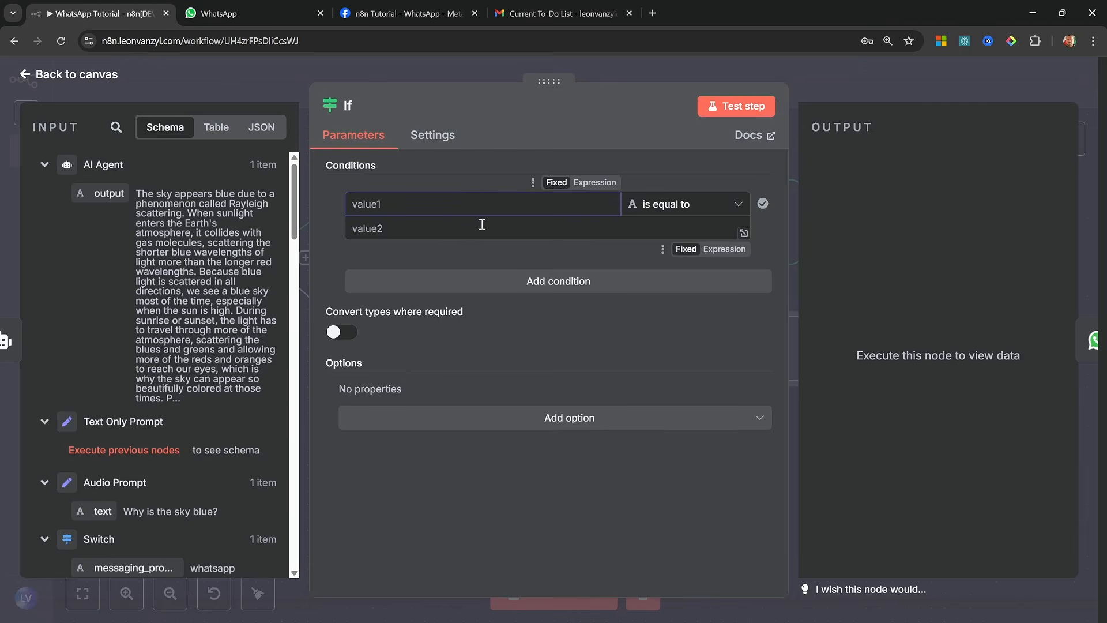
Set the If condition to check that the WhatsApp Trigger's messages[0].audio object exists, and return to the canvas
{"action": "scroll", "coordinate": [160, 374], "scroll_direction": "down", "scroll_amount": 10}
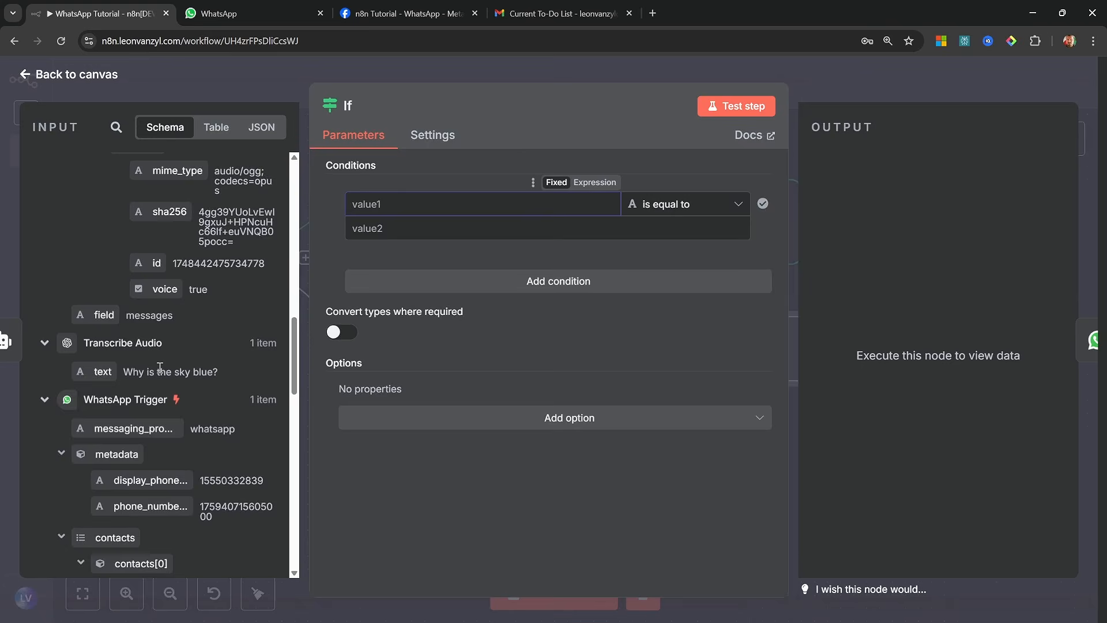
{"action": "scroll", "coordinate": [160, 367], "scroll_direction": "up", "scroll_amount": 3}
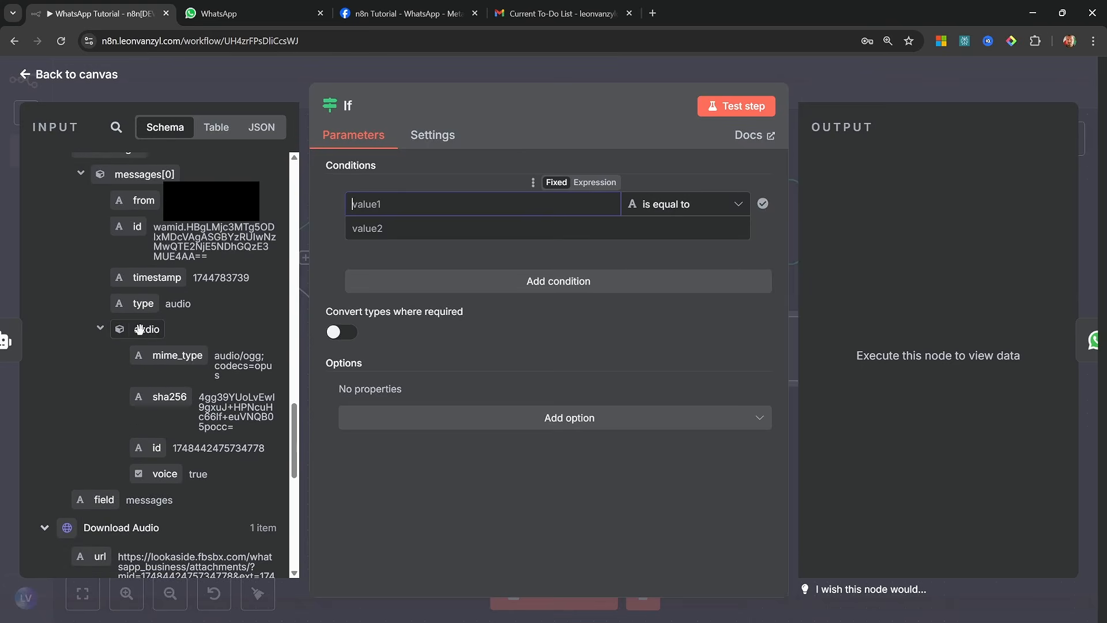
{"action": "left_click_drag", "start_coordinate": [139, 329], "coordinate": [406, 204]}
{"action": "left_click", "coordinate": [748, 219]}
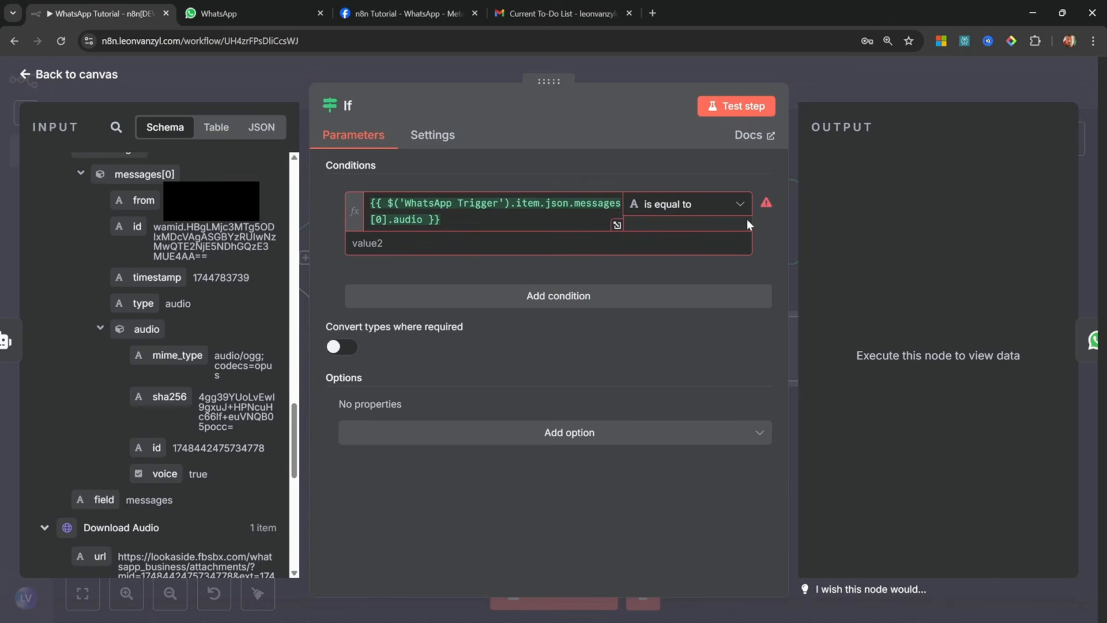
{"action": "left_click", "coordinate": [721, 205]}
{"action": "mouse_move", "coordinate": [720, 383]}
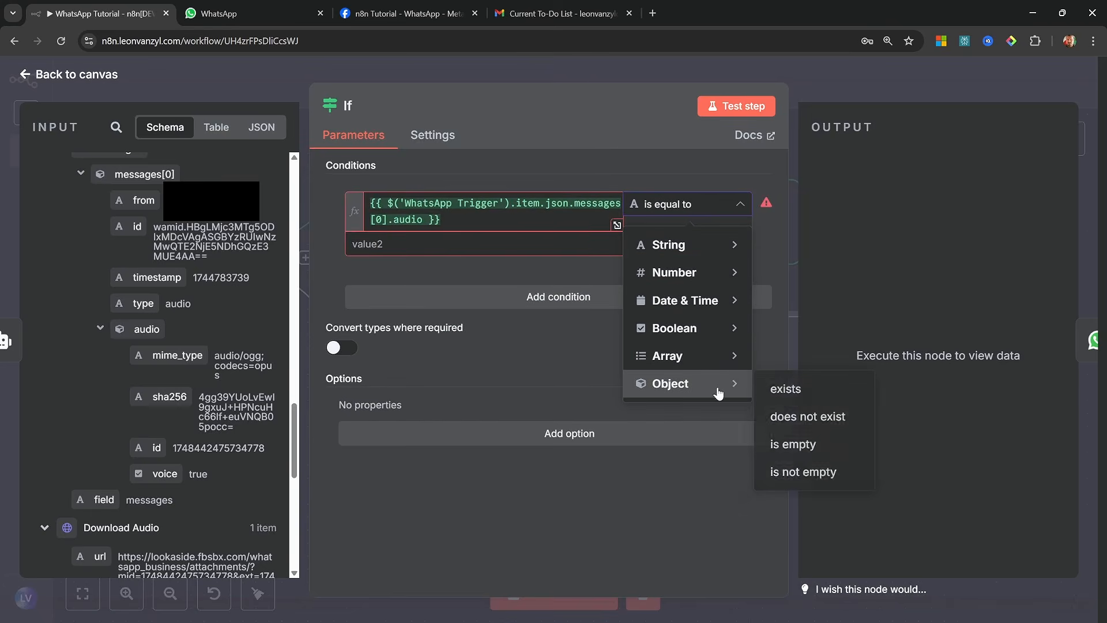
{"action": "left_click", "coordinate": [793, 386]}
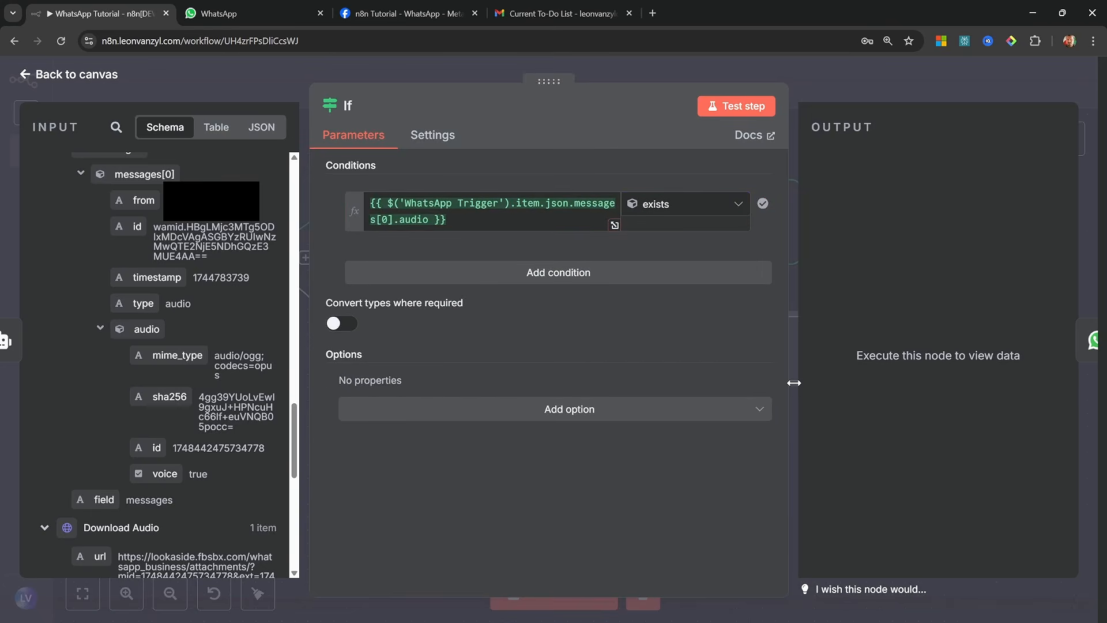
{"action": "left_click", "coordinate": [84, 76]}
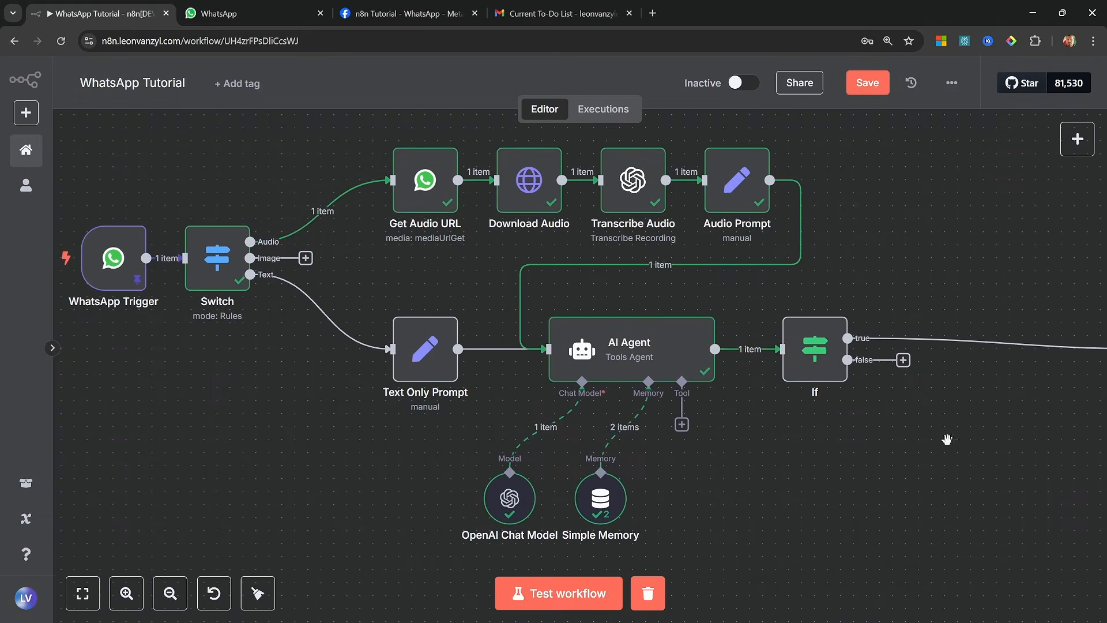
Disconnect the WhatsApp Business Cloud node from the If node's true output, move it closer, and connect it to the false output
{"action": "left_click_drag", "start_coordinate": [946, 440], "coordinate": [647, 437]}
{"action": "mouse_move", "coordinate": [717, 344]}
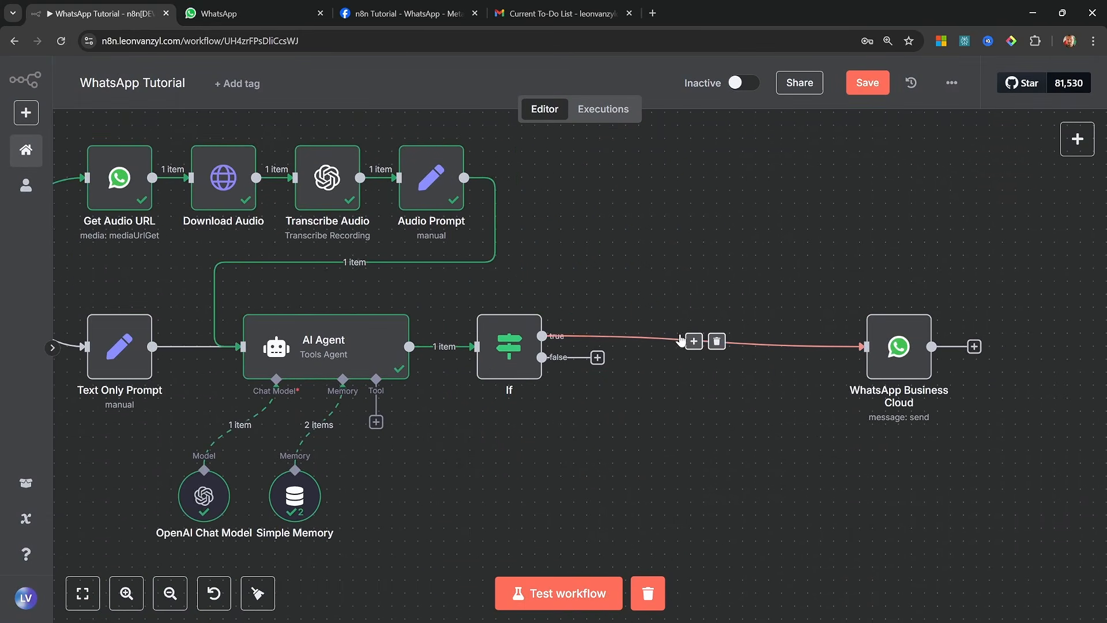
{"action": "left_click", "coordinate": [717, 343]}
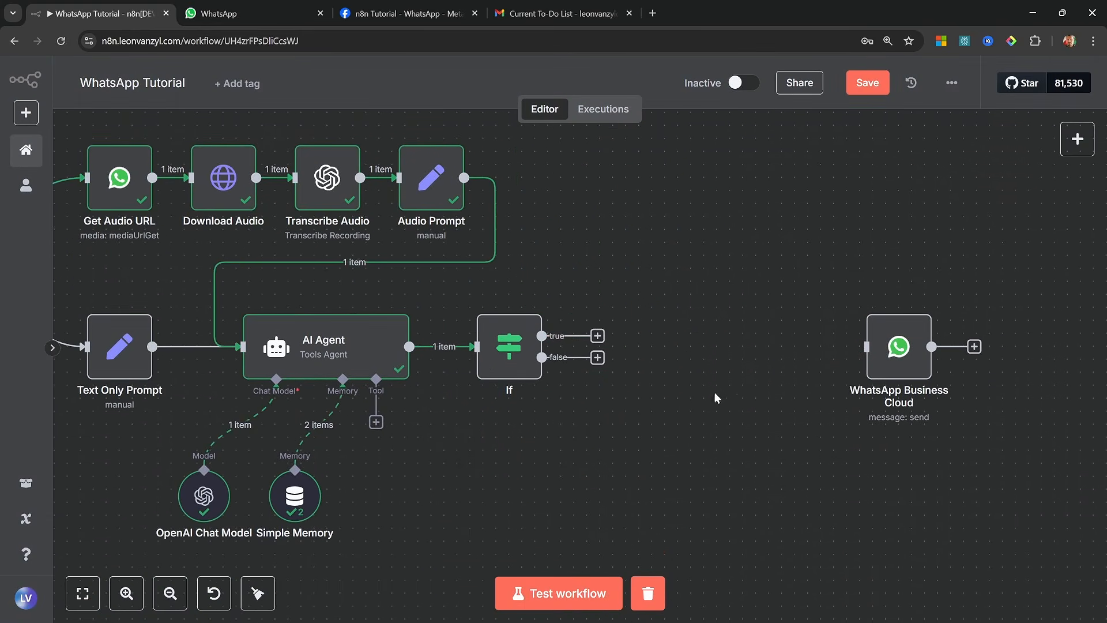
{"action": "left_click_drag", "start_coordinate": [865, 358], "coordinate": [696, 422]}
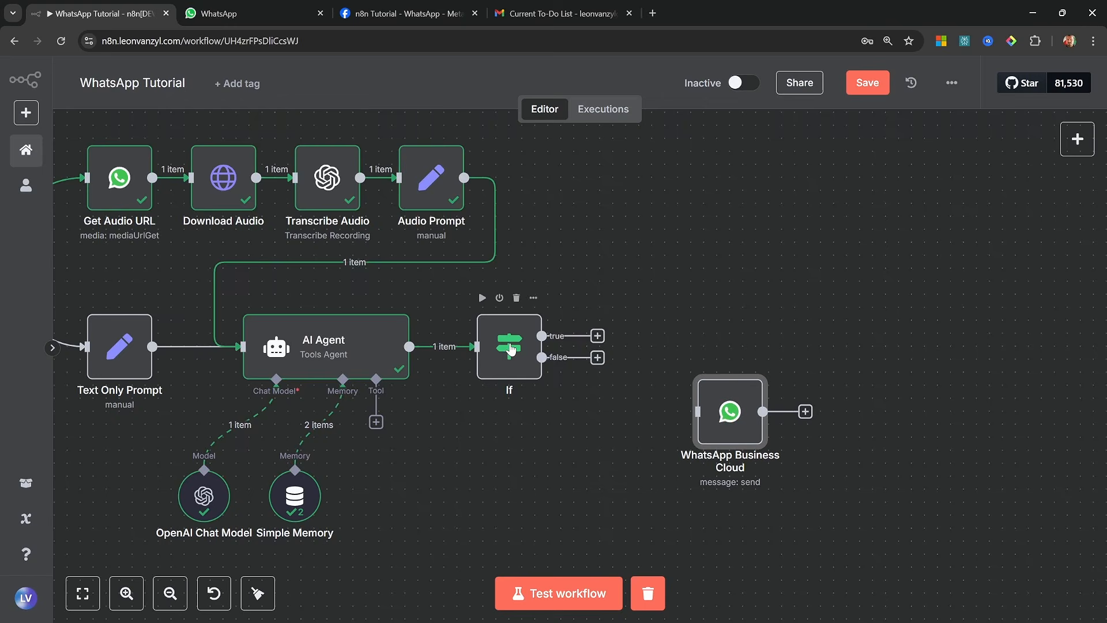
{"action": "left_click_drag", "start_coordinate": [542, 357], "coordinate": [674, 429]}
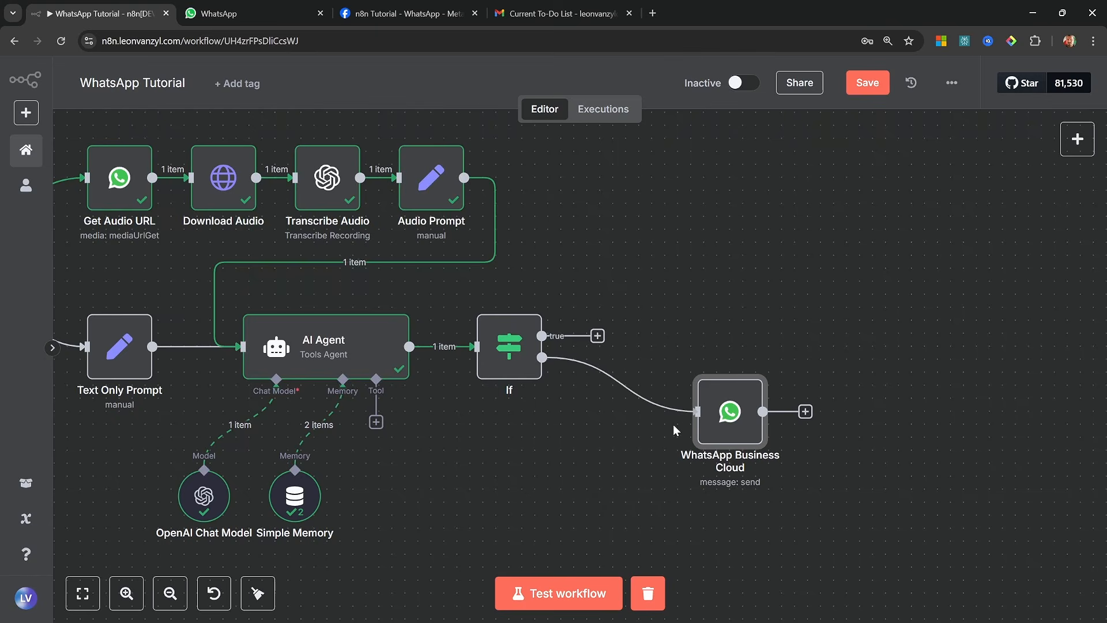
Rename the WhatsApp Business Cloud node as Respond with text and move it slightly below the If node's false branch
{"action": "right_click", "coordinate": [743, 408]}
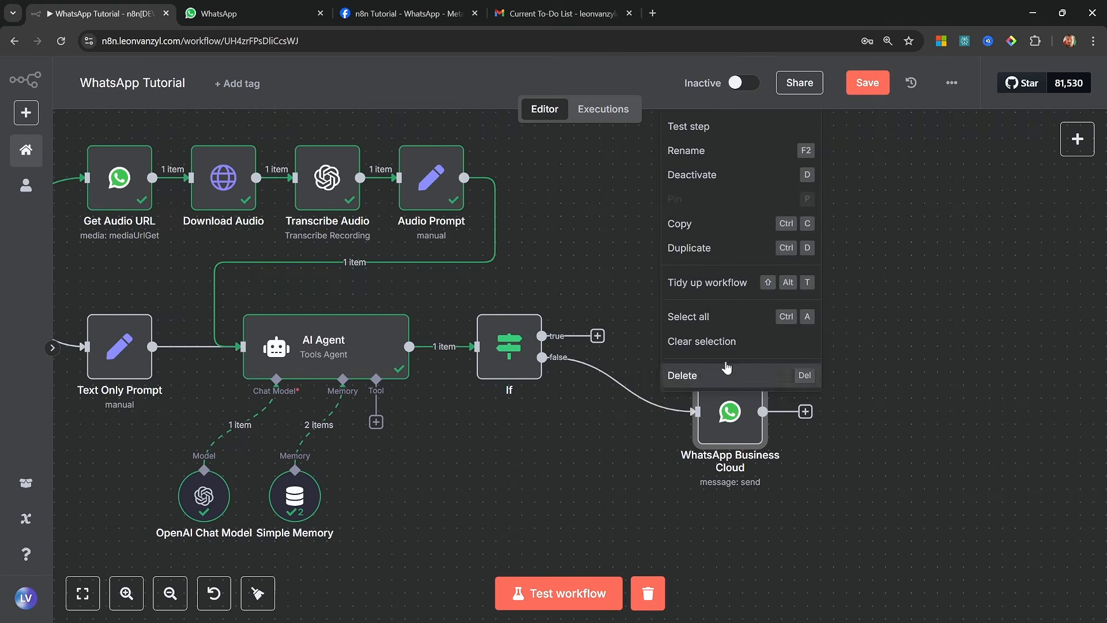
{"action": "left_click", "coordinate": [704, 152]}
{"action": "type", "text": "Respond with "}
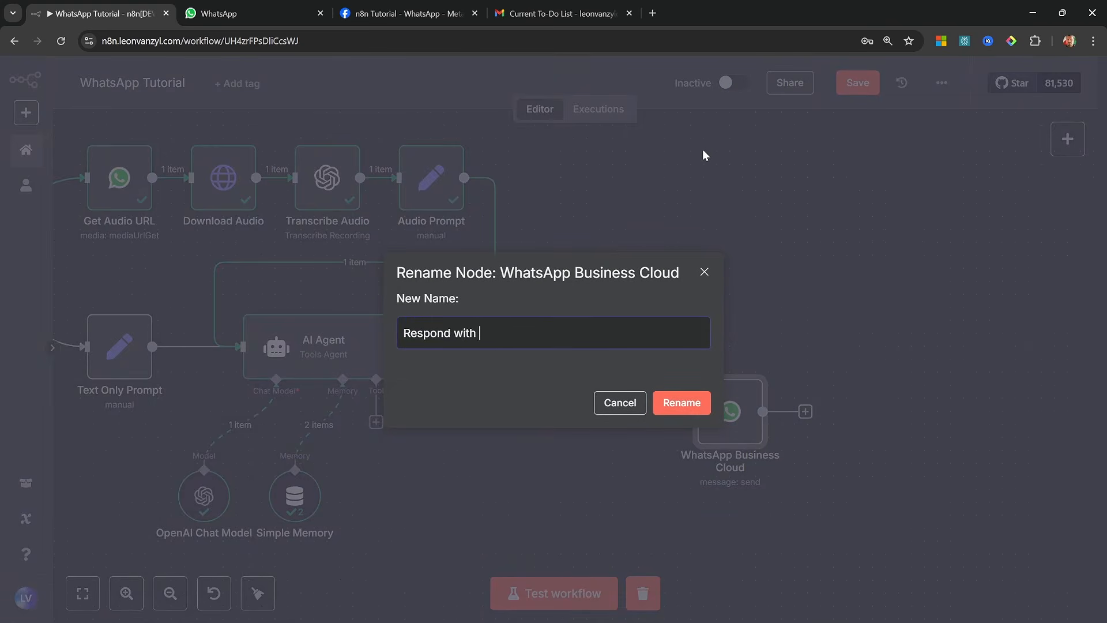
{"action": "type", "text": "text"}
{"action": "key", "text": "Return"}
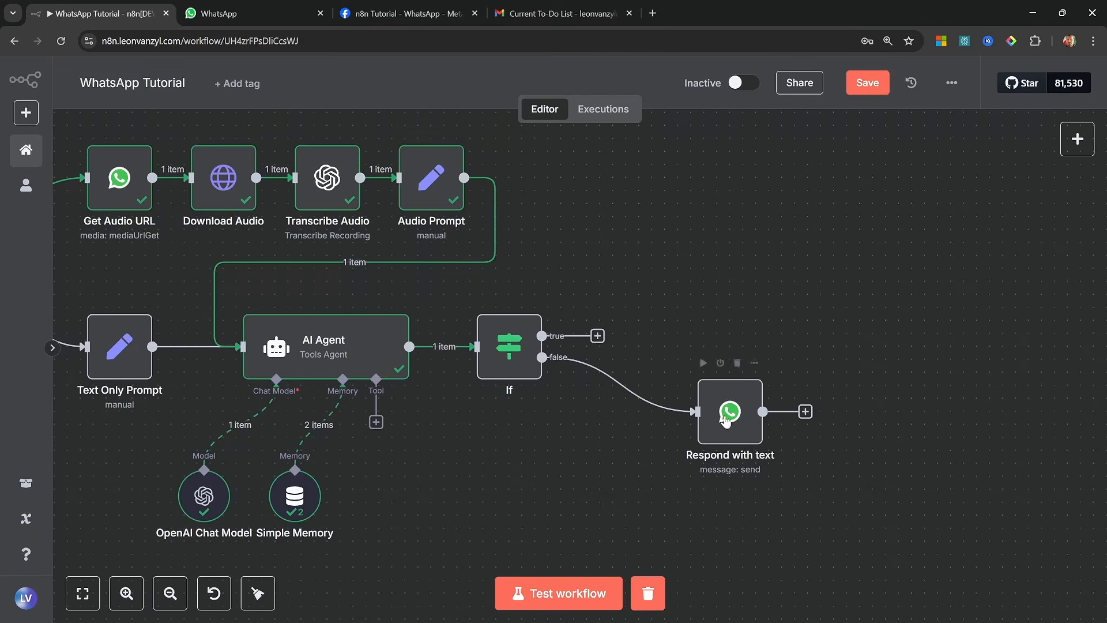
{"action": "left_click_drag", "start_coordinate": [725, 415], "coordinate": [698, 429]}
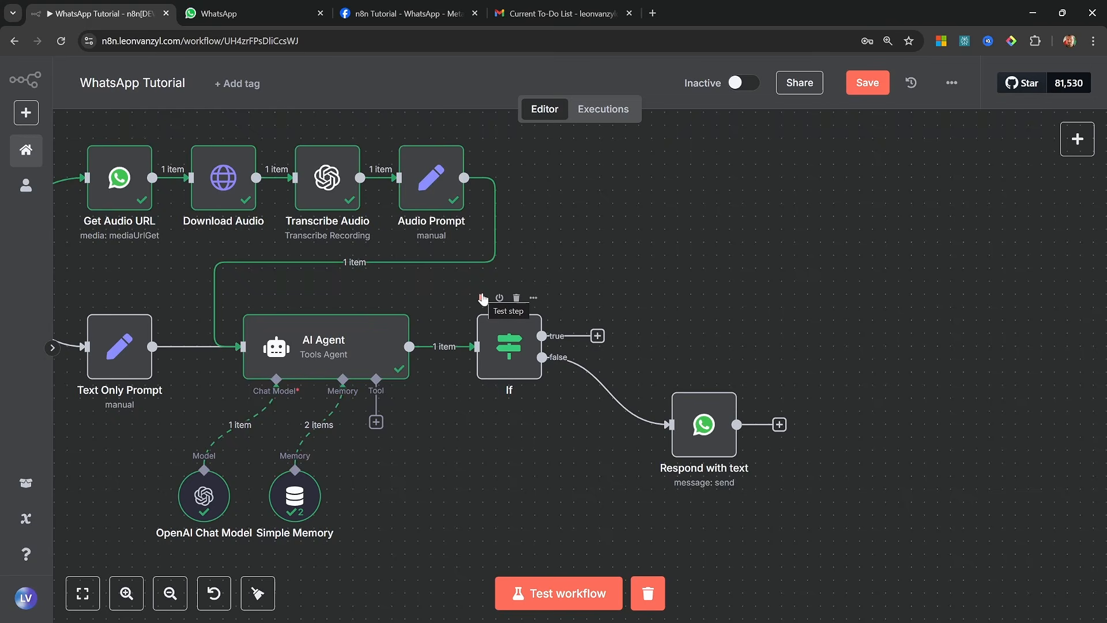
Test the If node and add an OpenAI Generate audio node to its true output
{"action": "left_click", "coordinate": [482, 297]}
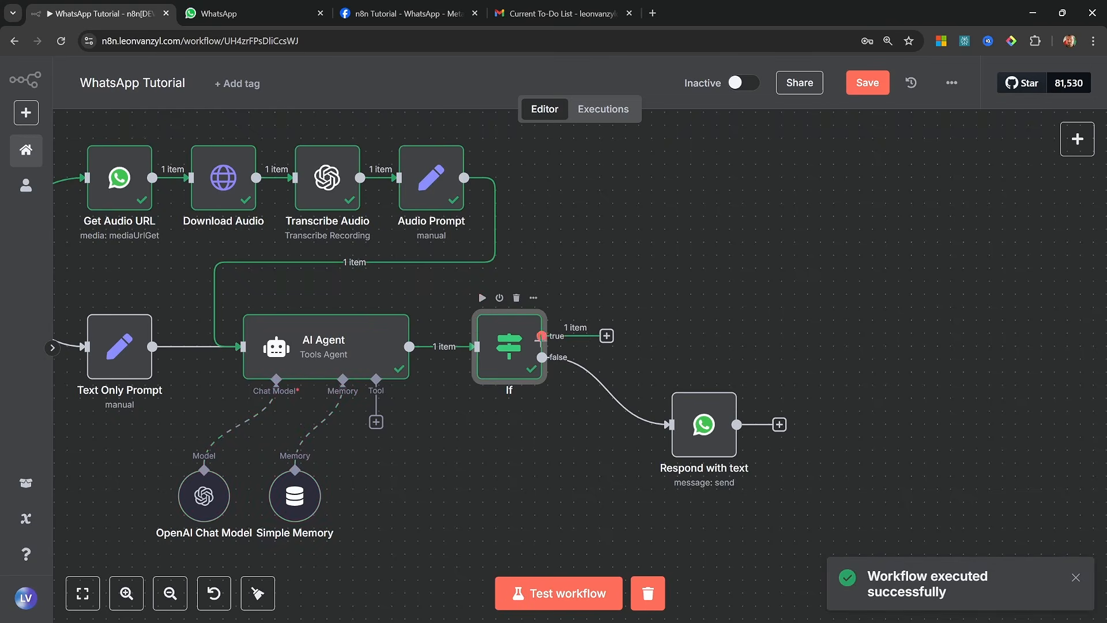
{"action": "left_click", "coordinate": [605, 335]}
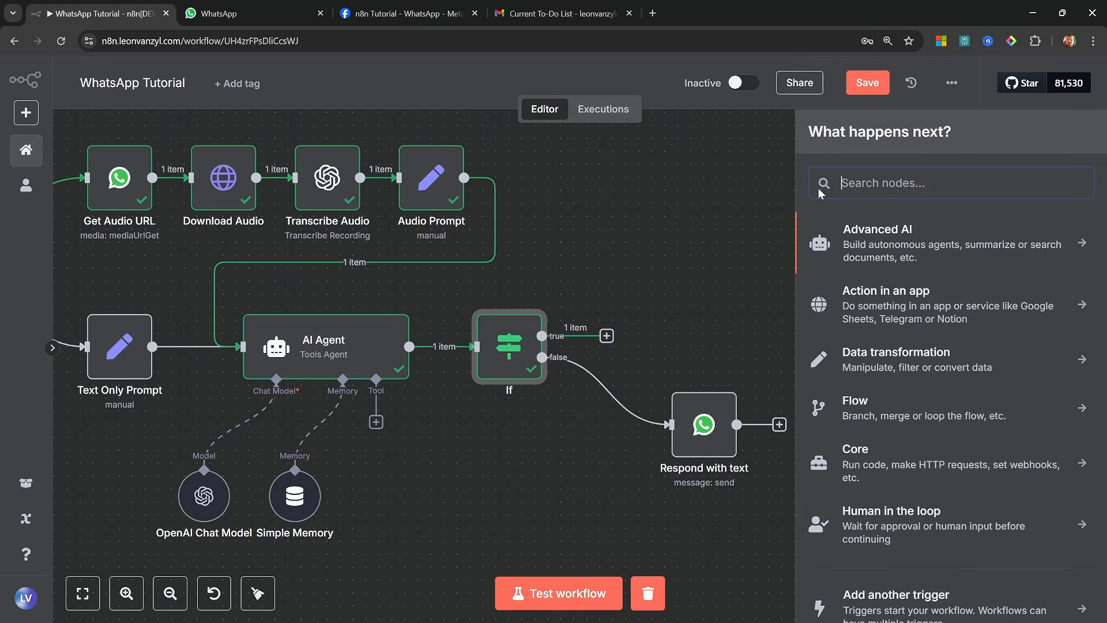
{"action": "type", "text": "openai"}
{"action": "left_click", "coordinate": [875, 231]}
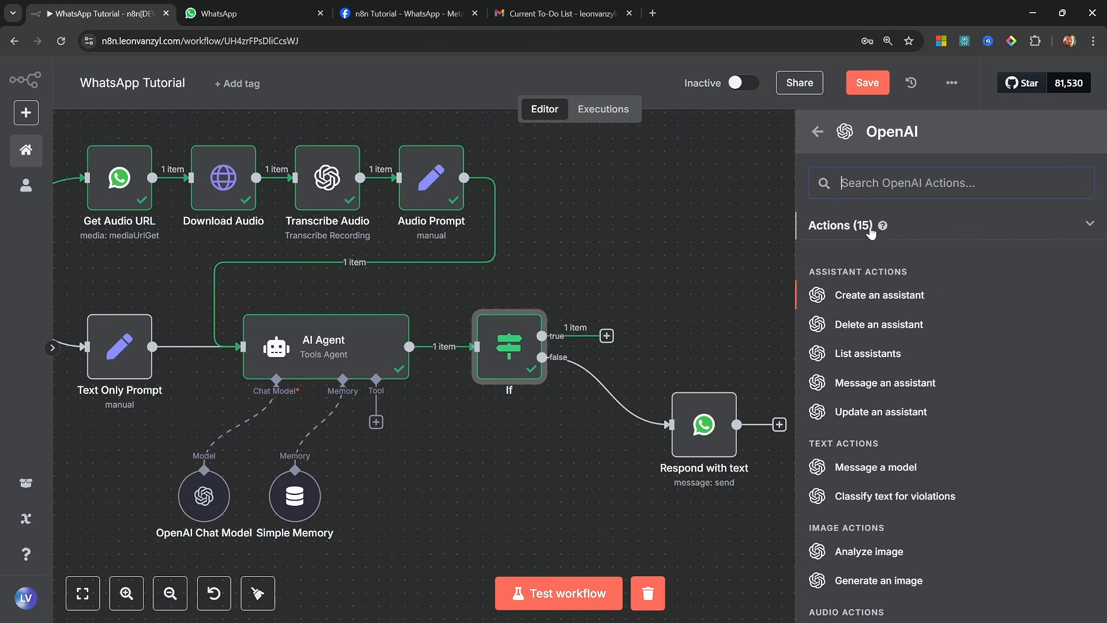
{"action": "scroll", "coordinate": [867, 324], "scroll_direction": "down", "scroll_amount": 2}
{"action": "scroll", "coordinate": [866, 324], "scroll_direction": "down", "scroll_amount": 1}
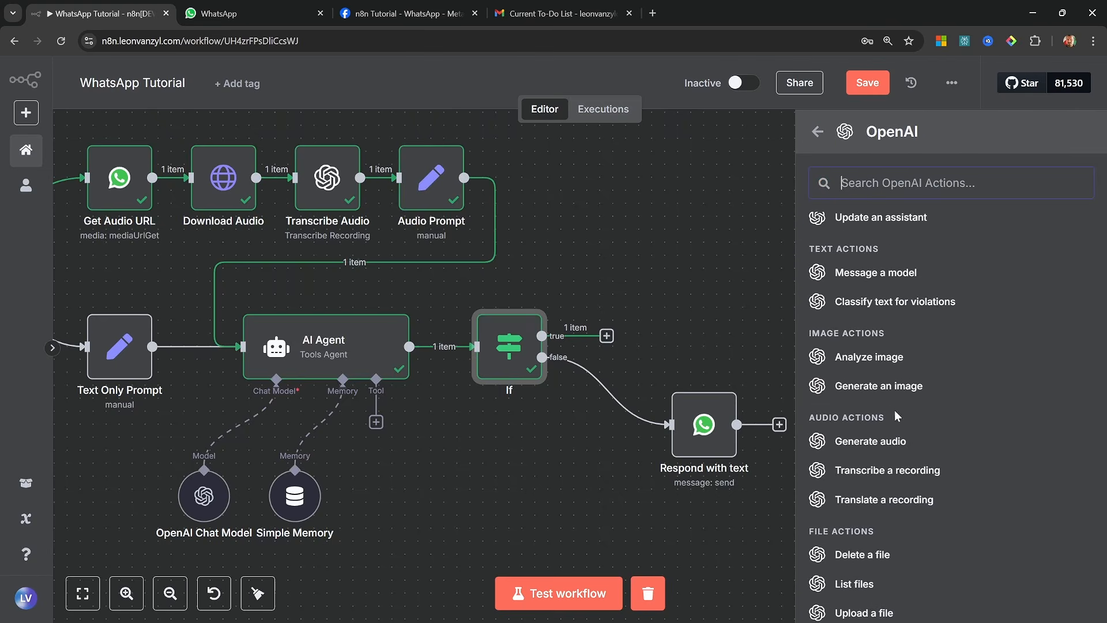
{"action": "left_click", "coordinate": [897, 441]}
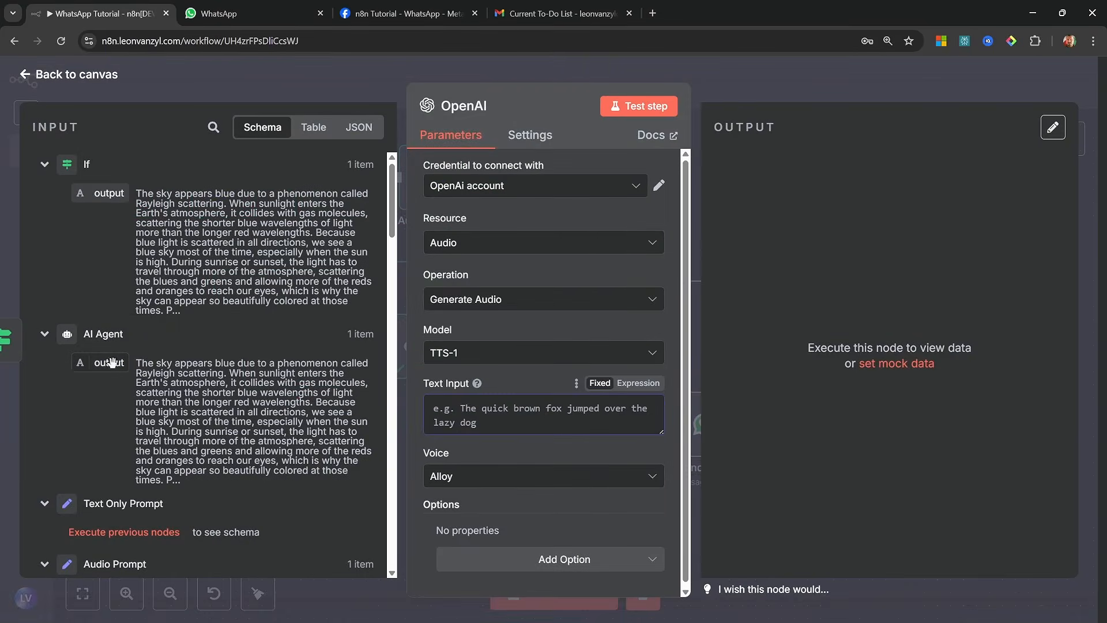
Map the AI Agent output to the OpenAI node's text input and choose the Alloy voice
{"action": "left_click_drag", "start_coordinate": [107, 363], "coordinate": [533, 408]}
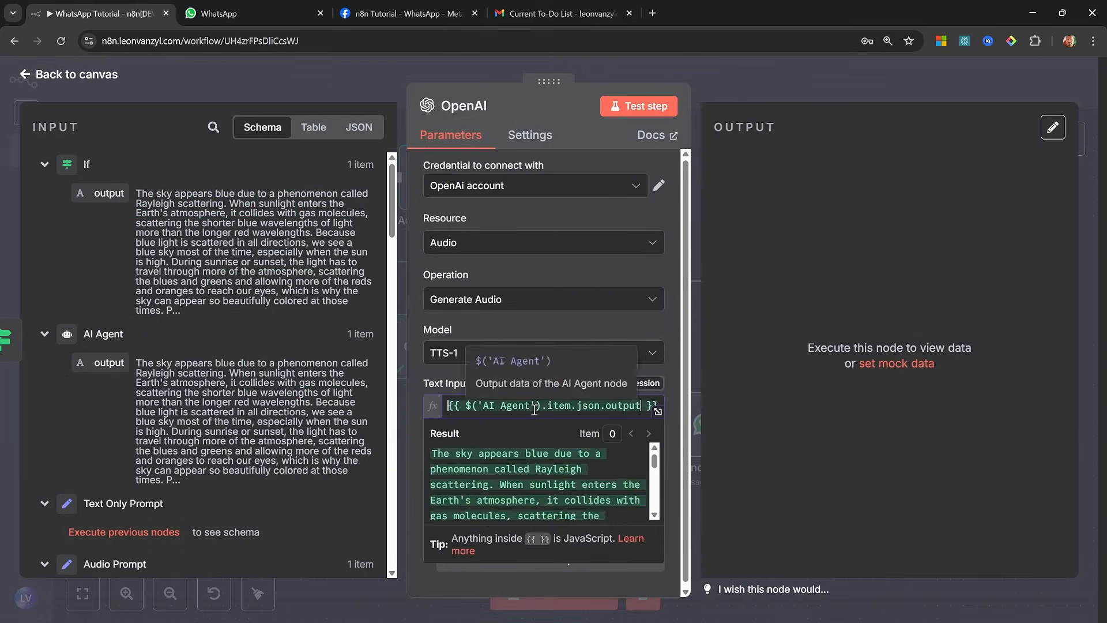
{"action": "left_click", "coordinate": [609, 477]}
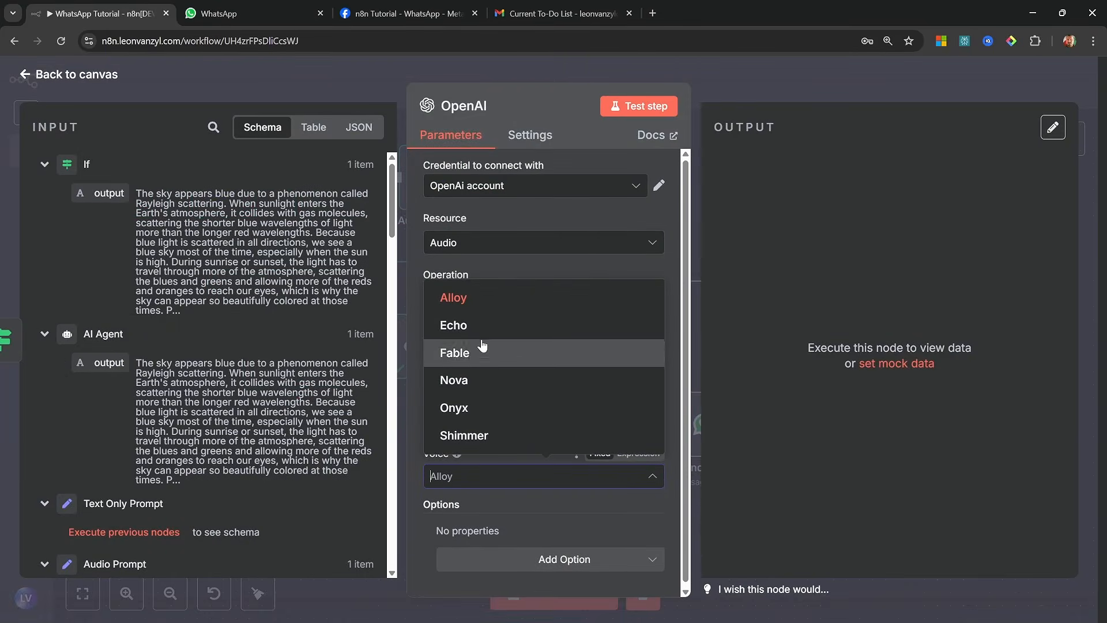
{"action": "left_click", "coordinate": [461, 298]}
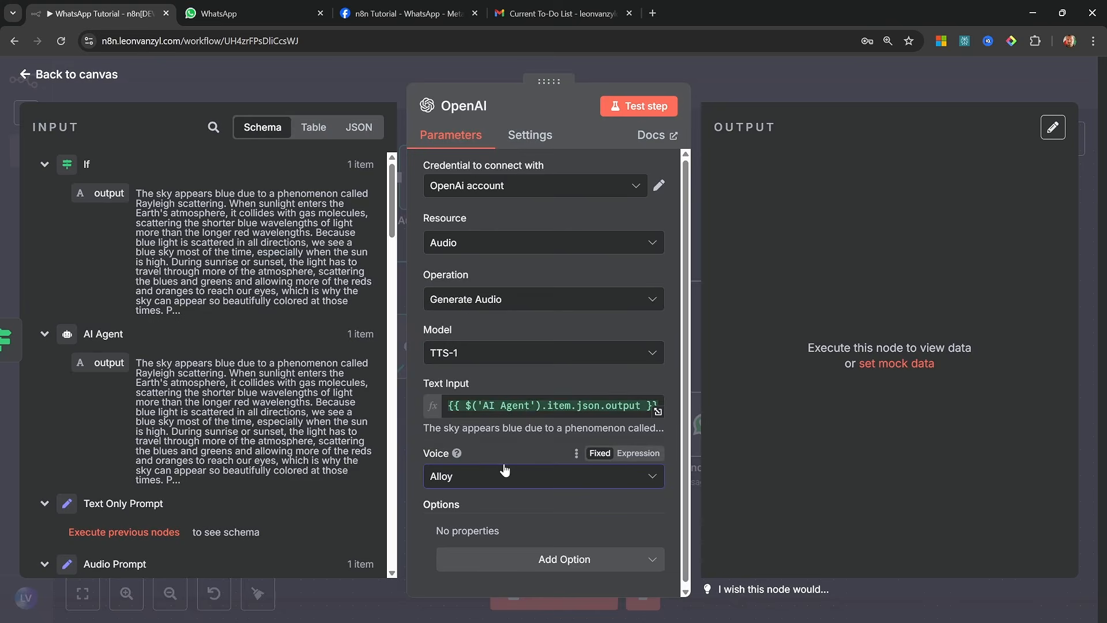
Test the OpenAI Generate audio node and listen to the start of the generated Alloy audio
{"action": "left_click", "coordinate": [642, 105]}
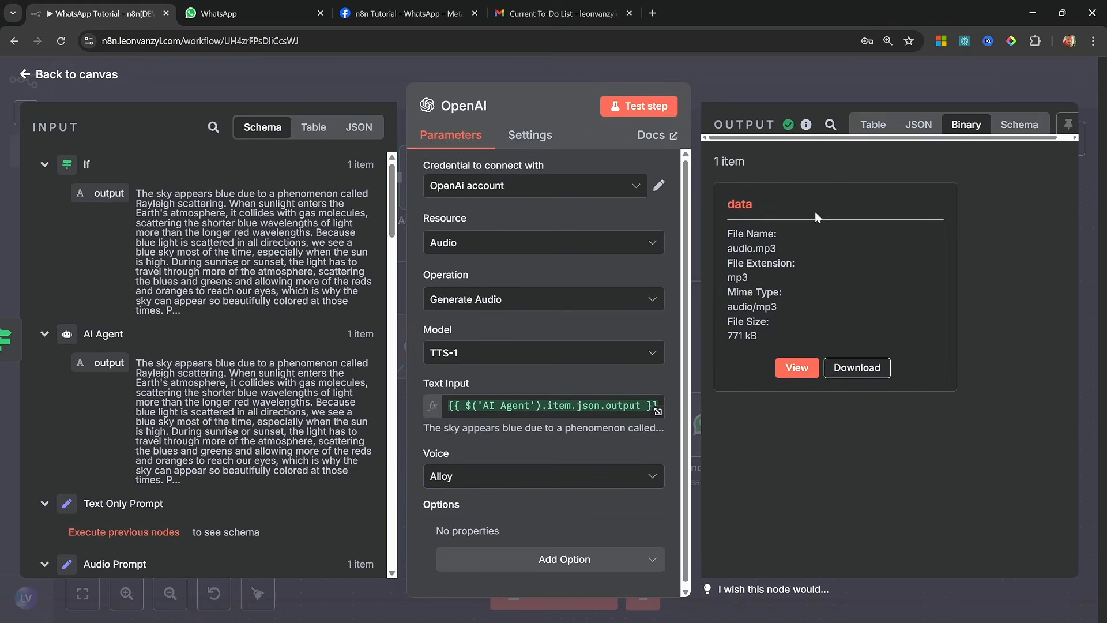
{"action": "left_click", "coordinate": [797, 368]}
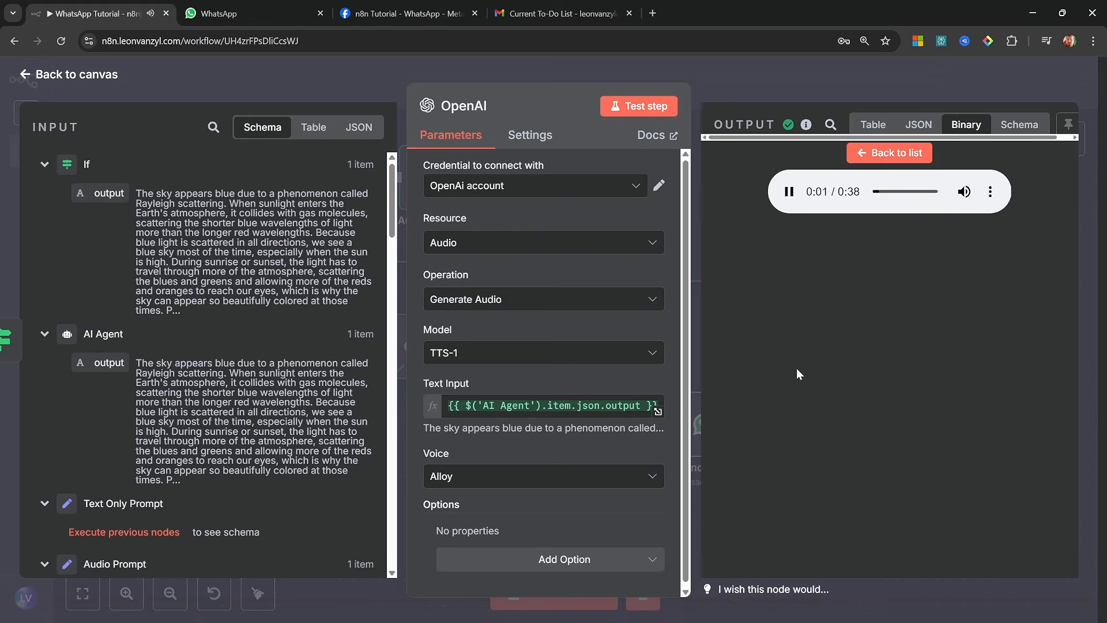
{"action": "left_click", "coordinate": [790, 194]}
Try the Nova voice in the OpenAI node and listen to a sample of the regenerated audio
{"action": "left_click", "coordinate": [547, 480]}
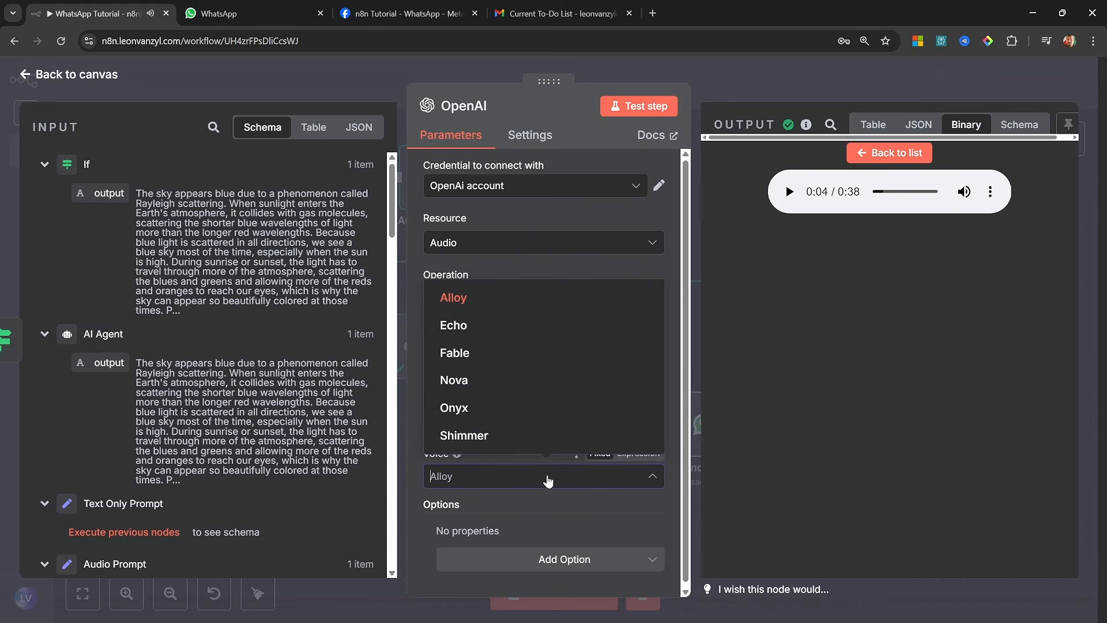
{"action": "left_click", "coordinate": [479, 380]}
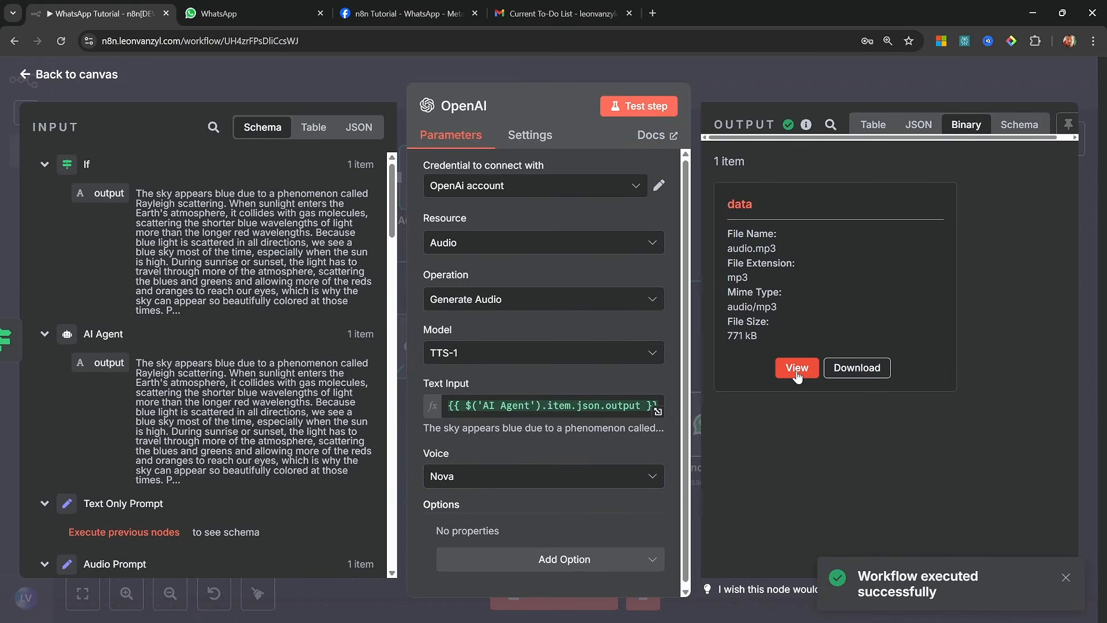
{"action": "left_click", "coordinate": [796, 369]}
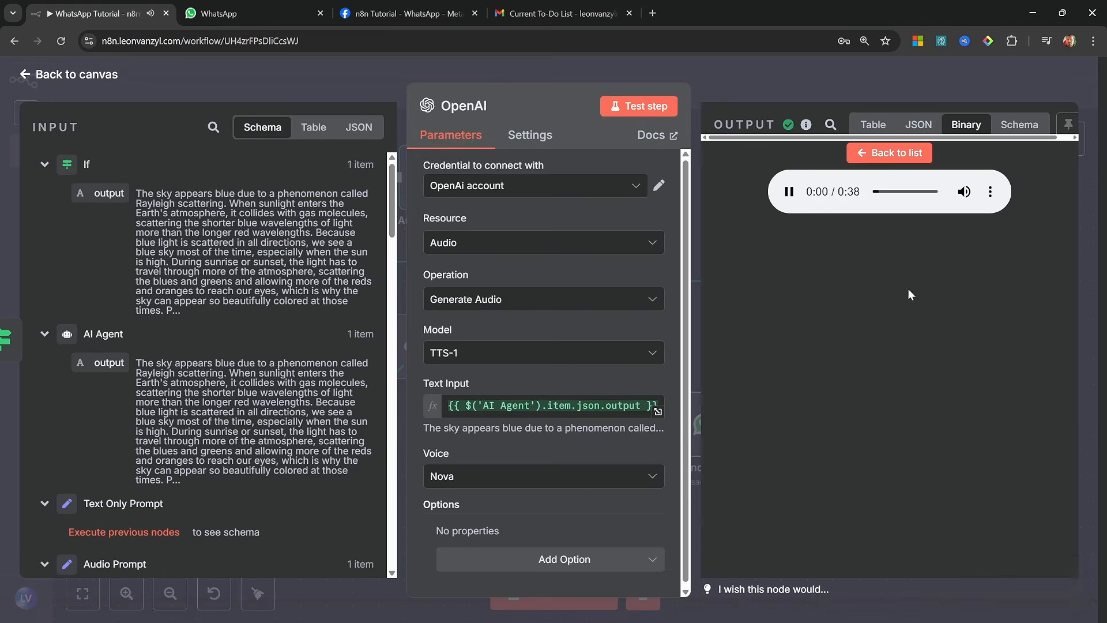
{"action": "left_click", "coordinate": [789, 192]}
Set the OpenAI node's voice to Alloy and rename the node as Generate Audio
{"action": "left_click", "coordinate": [561, 474]}
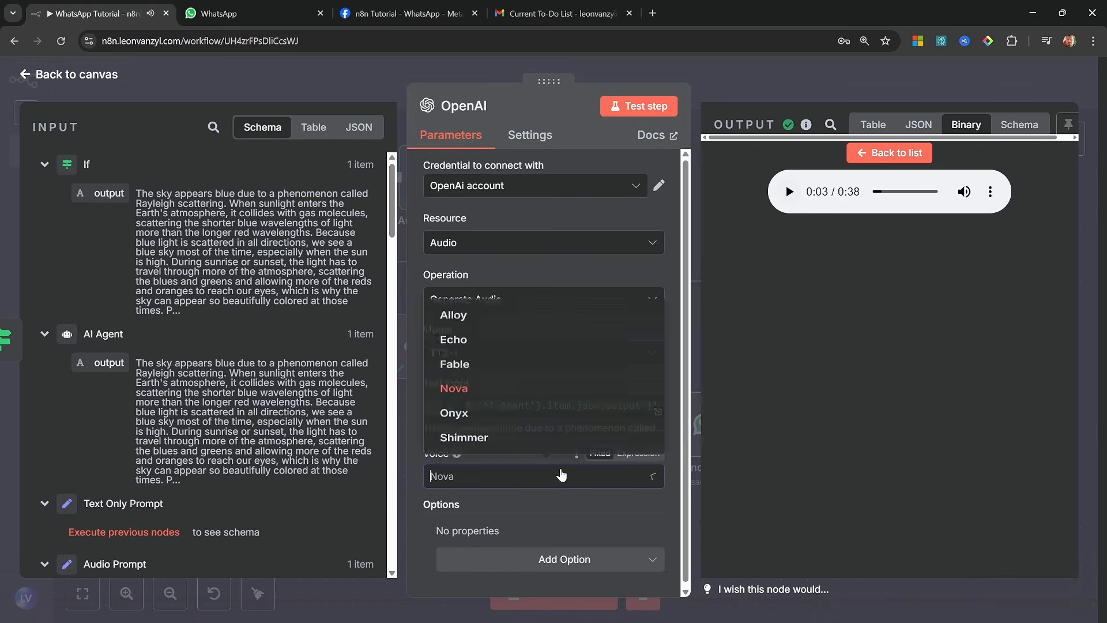
{"action": "left_click", "coordinate": [480, 315]}
{"action": "left_click", "coordinate": [476, 107]}
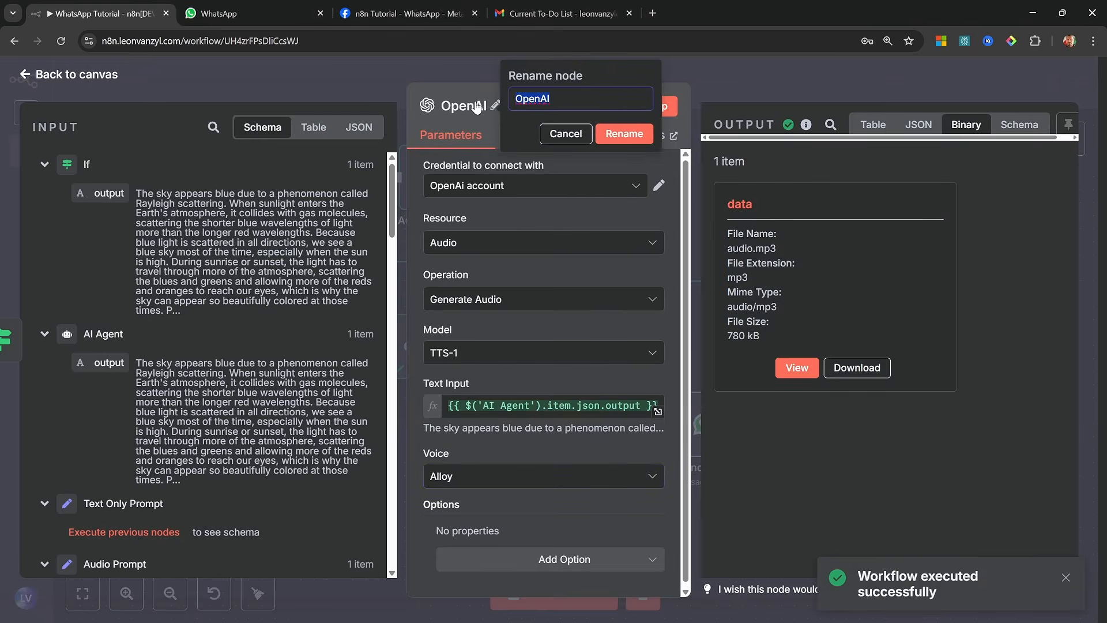
{"action": "type", "text": "Generate "}
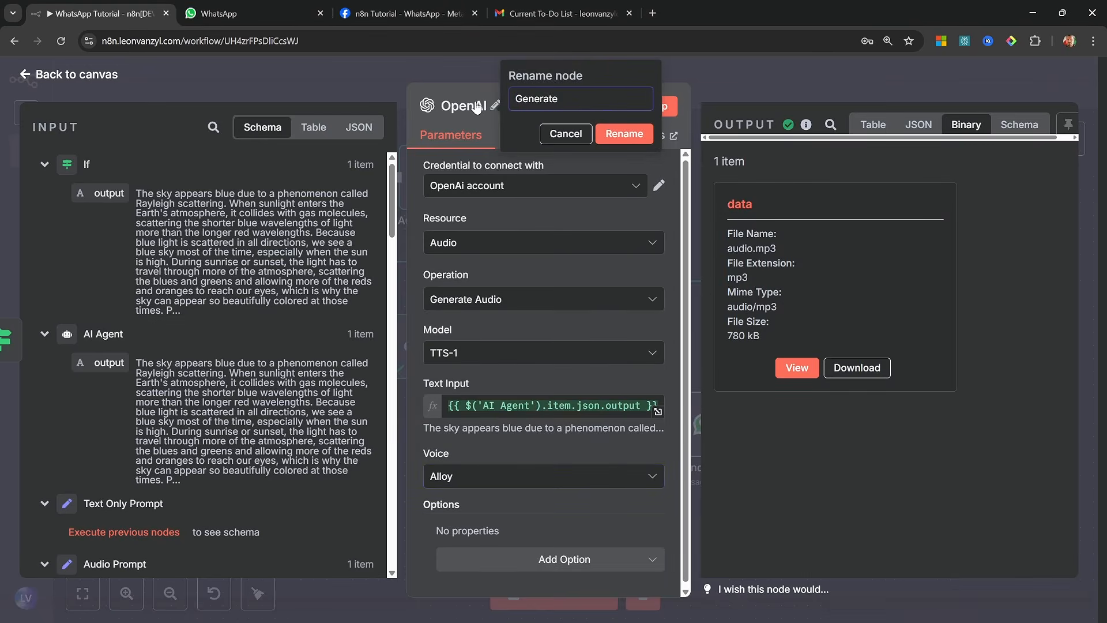
{"action": "type", "text": "Audio"}
{"action": "left_click", "coordinate": [632, 138]}
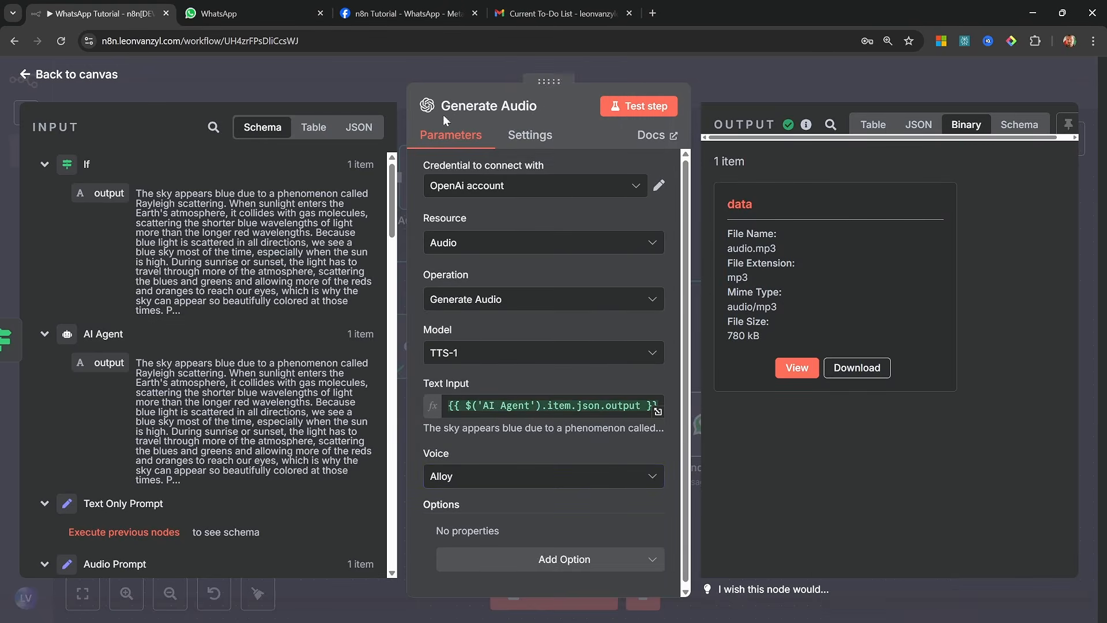
{"action": "left_click", "coordinate": [95, 75]}
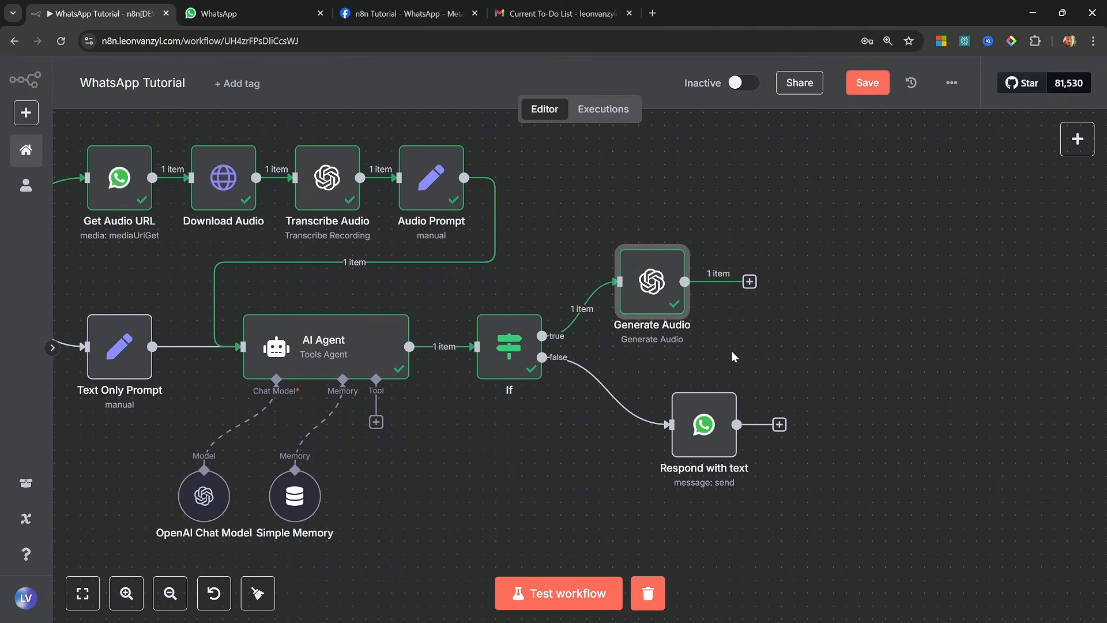
Move the Generate Audio node slightly further from the If node and add a WhatsApp Business Cloud Send message node after it
{"action": "left_click_drag", "start_coordinate": [659, 288], "coordinate": [710, 276]}
{"action": "left_click", "coordinate": [802, 269]}
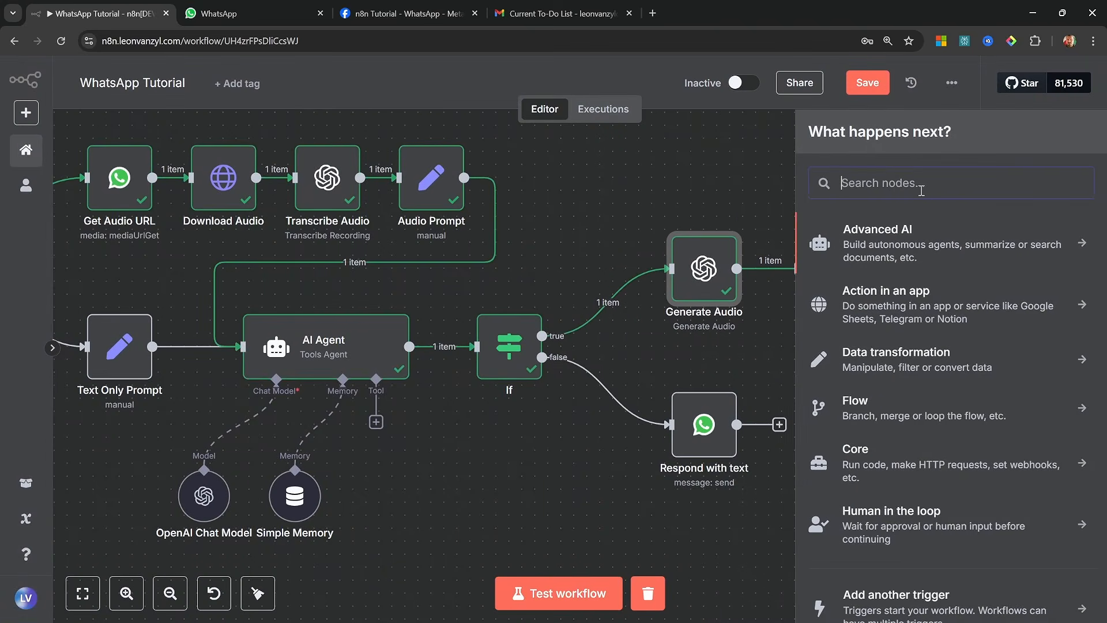
{"action": "type", "text": "whatsa"}
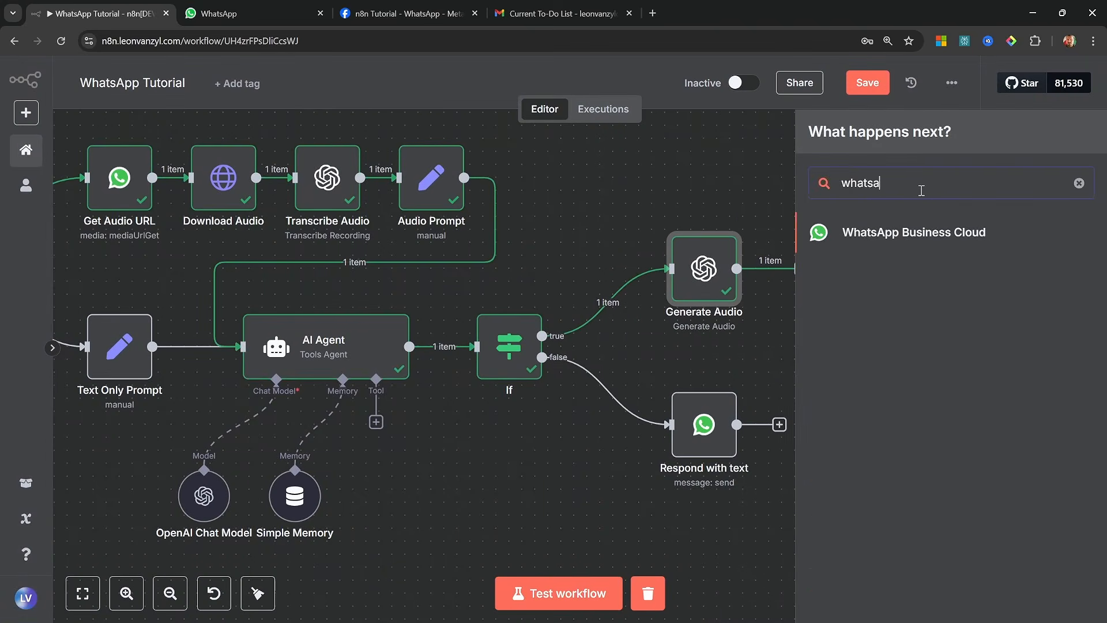
{"action": "left_click", "coordinate": [951, 237]}
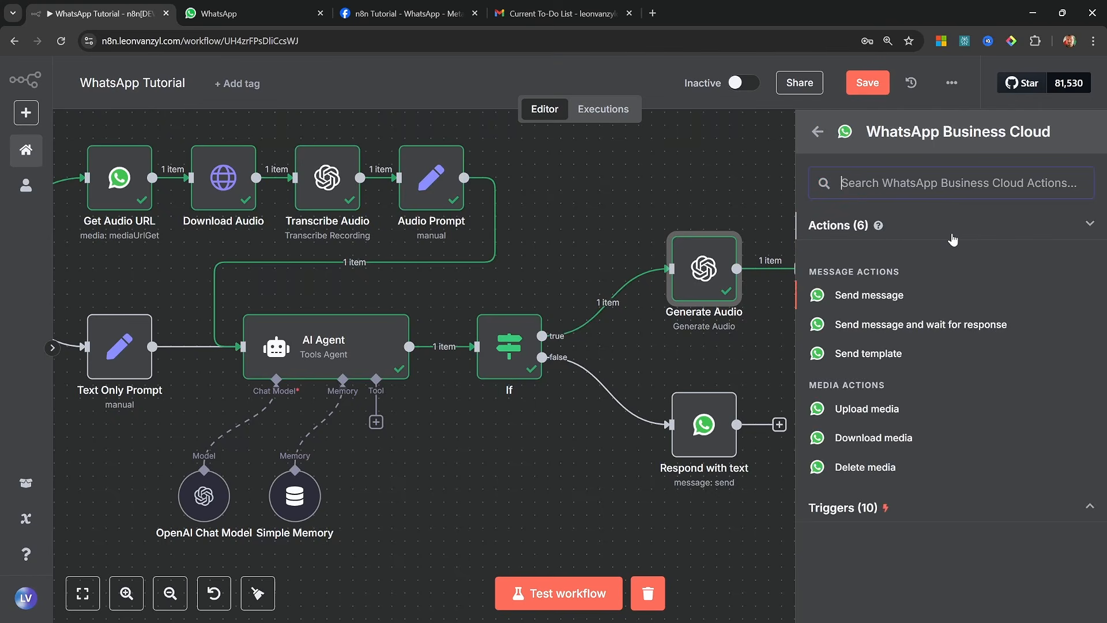
{"action": "left_click", "coordinate": [880, 299]}
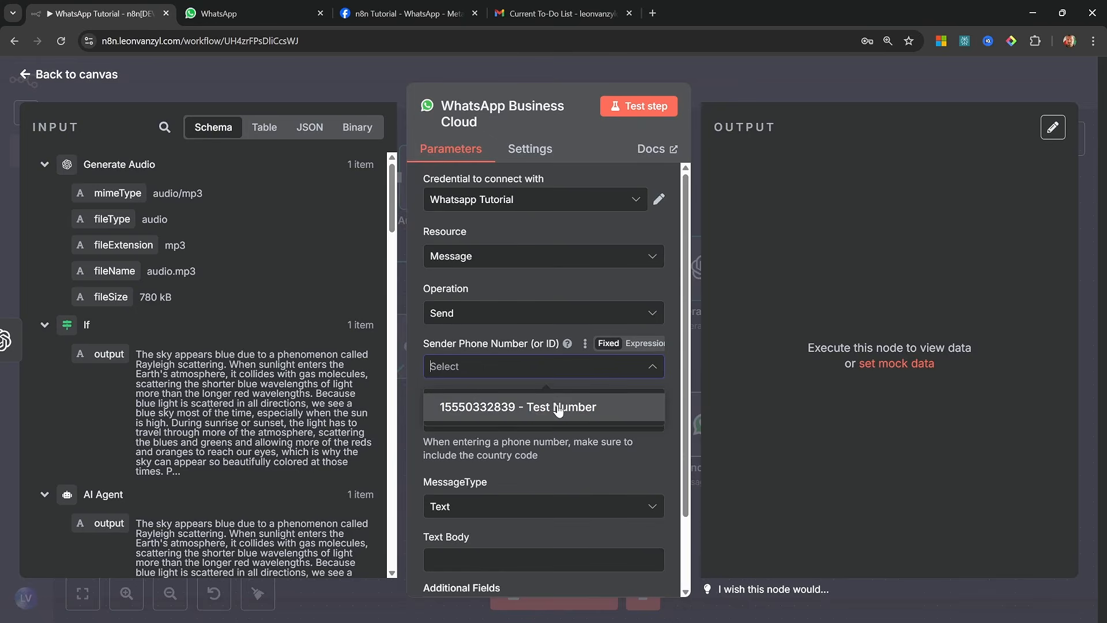
Configure the message with the test sender number, the WhatsApp Trigger's messages[0].from as recipient, Audio as message type and n8n as audio source
{"action": "scroll", "coordinate": [202, 346], "scroll_direction": "down", "scroll_amount": 10}
{"action": "left_click_drag", "start_coordinate": [144, 247], "coordinate": [444, 424]}
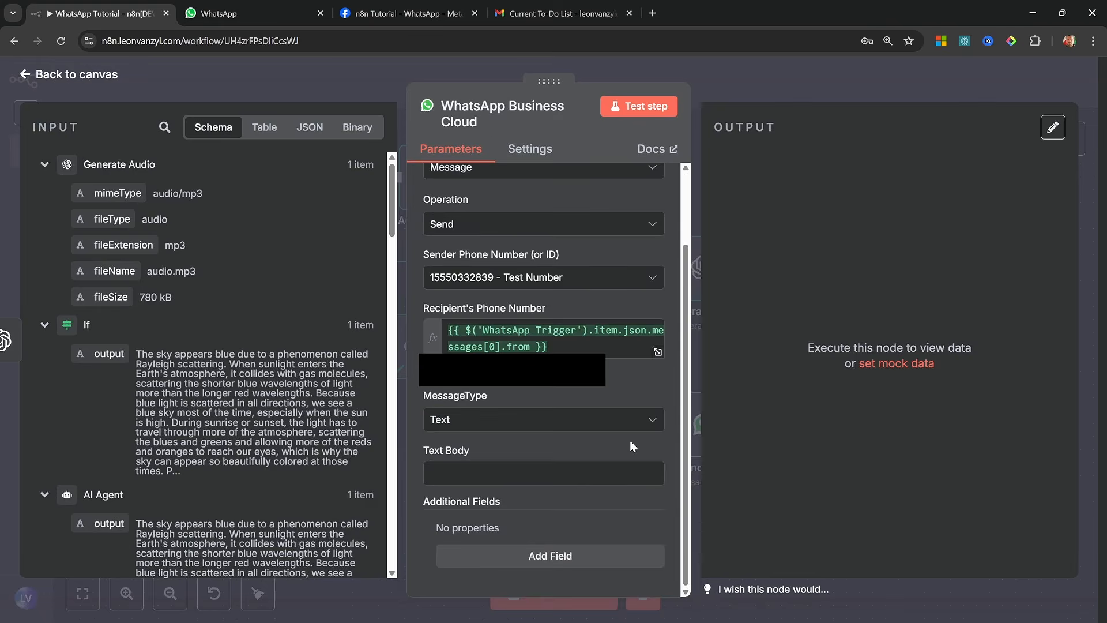
{"action": "left_click", "coordinate": [580, 428]}
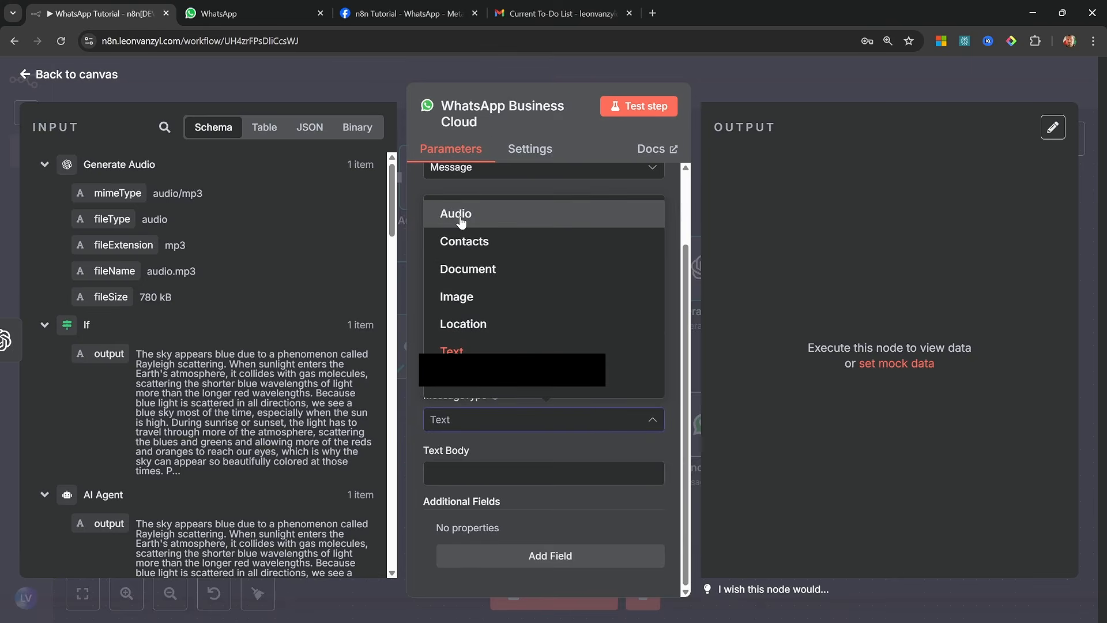
{"action": "left_click", "coordinate": [460, 222]}
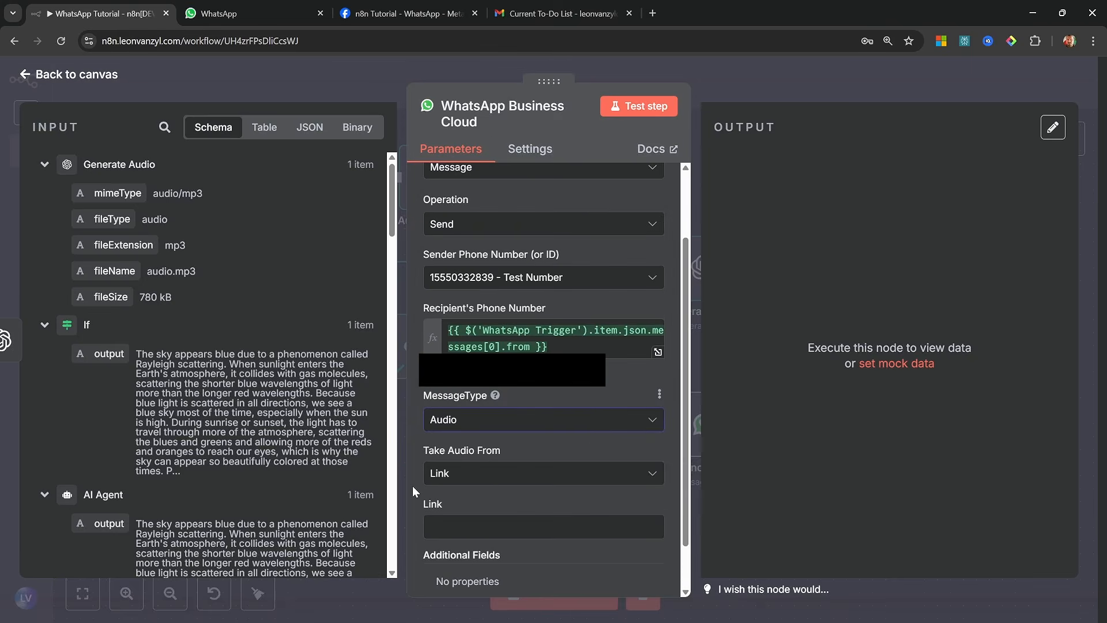
{"action": "left_click", "coordinate": [486, 473]}
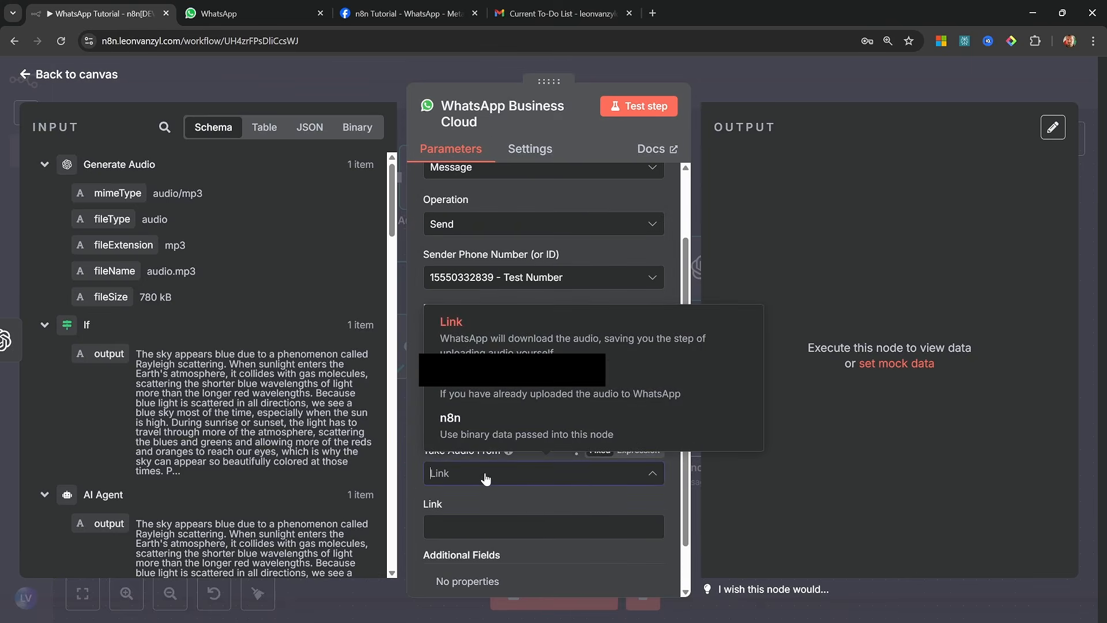
{"action": "left_click", "coordinate": [467, 432]}
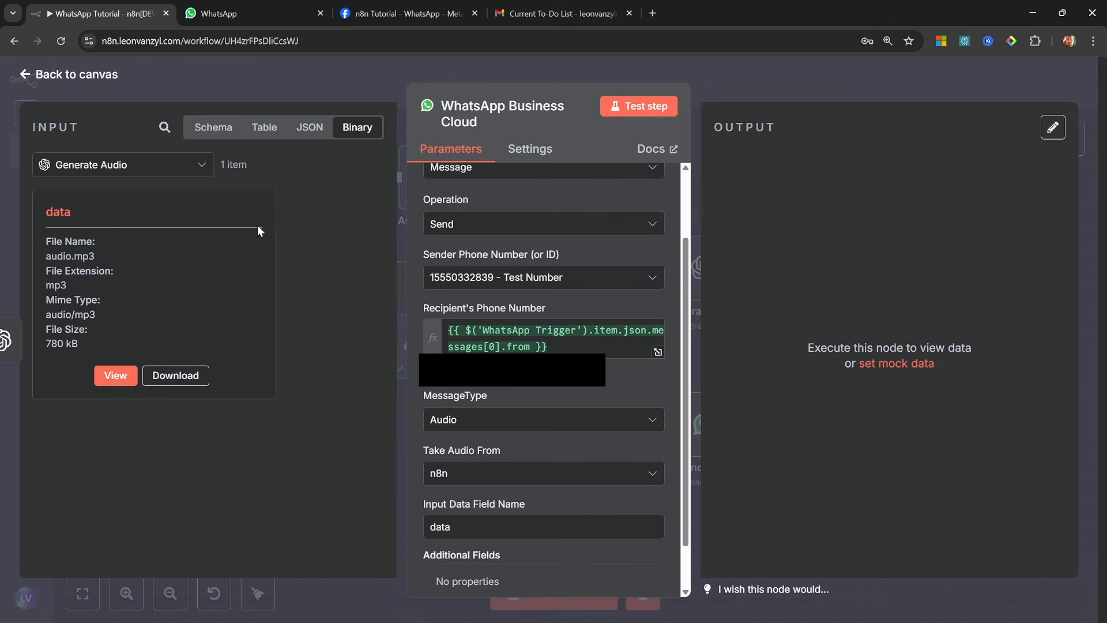
Test the WhatsApp Business Cloud node and compare the accepted file types with the MIME type of the generated audio
{"action": "left_click", "coordinate": [639, 106]}
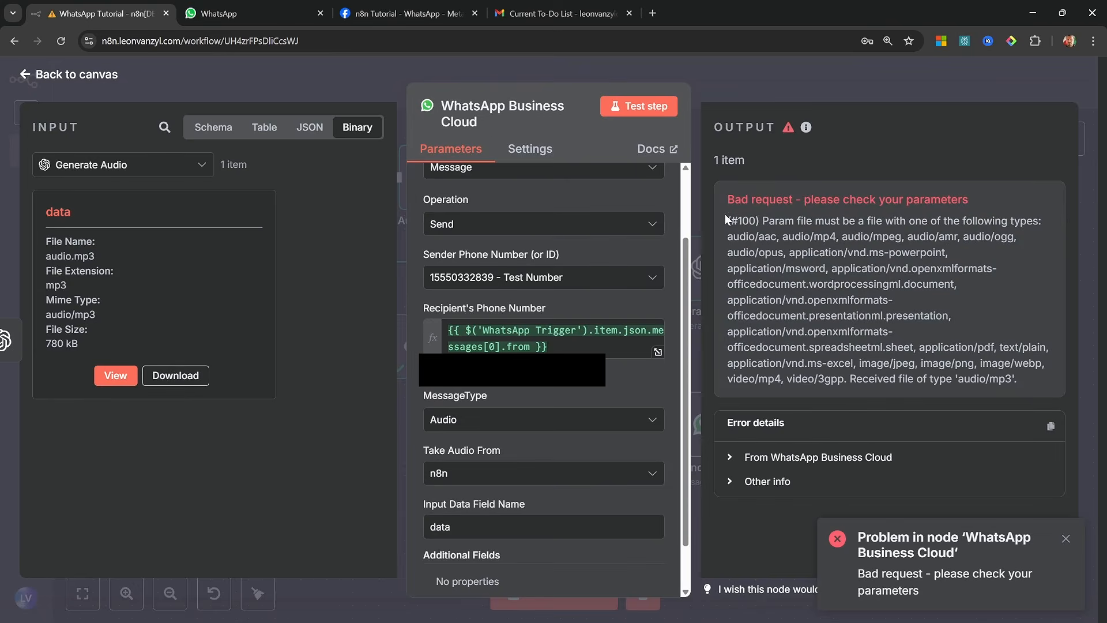
{"action": "left_click_drag", "start_coordinate": [724, 214], "coordinate": [836, 265]}
{"action": "left_click", "coordinate": [838, 265]}
{"action": "left_click_drag", "start_coordinate": [41, 319], "coordinate": [99, 320]}
{"action": "left_click", "coordinate": [116, 318]}
{"action": "left_click_drag", "start_coordinate": [843, 376], "coordinate": [995, 379]}
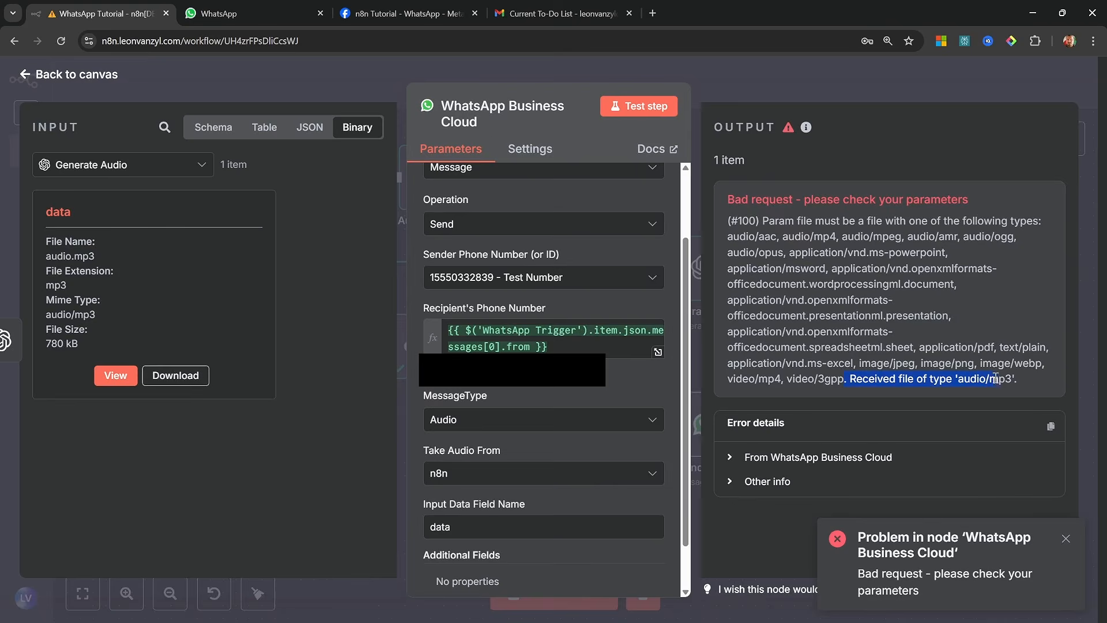
{"action": "left_click", "coordinate": [293, 205]}
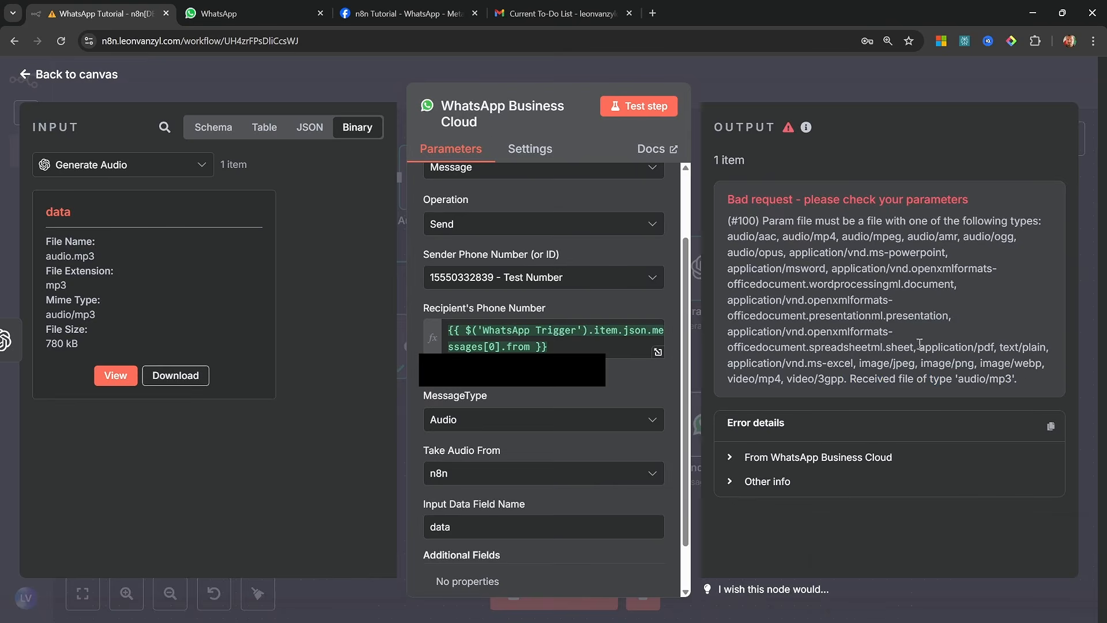
{"action": "key", "text": "Escape"}
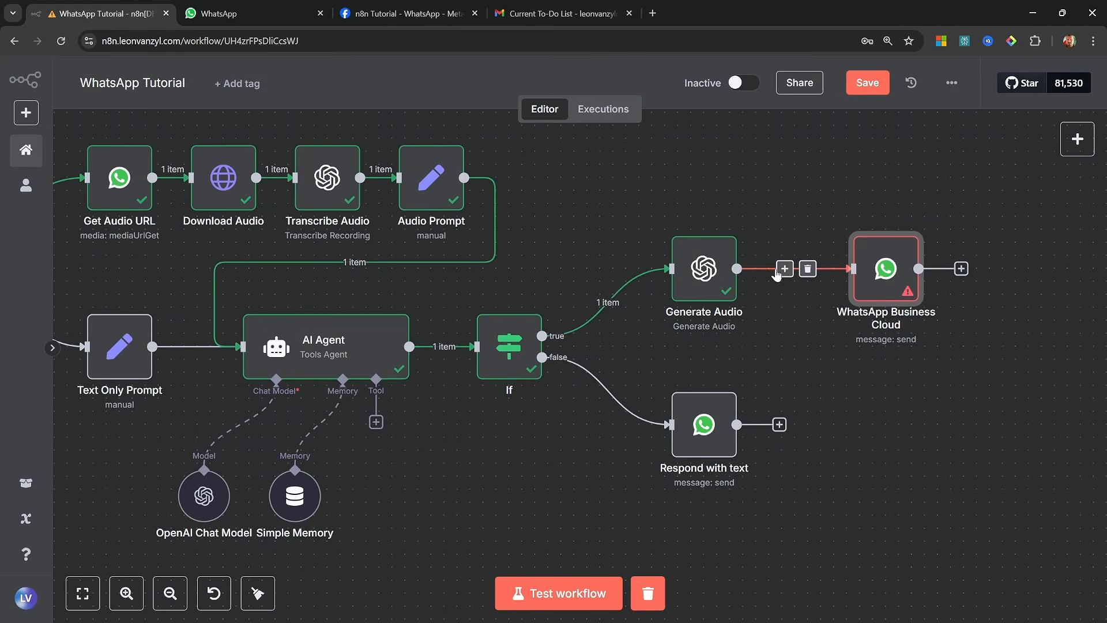
Insert a Code node between Generate Audio and WhatsApp Business Cloud with JavaScript that changes the binary MIME type from audio/mp3 to audio/mpeg
{"action": "left_click", "coordinate": [784, 268]}
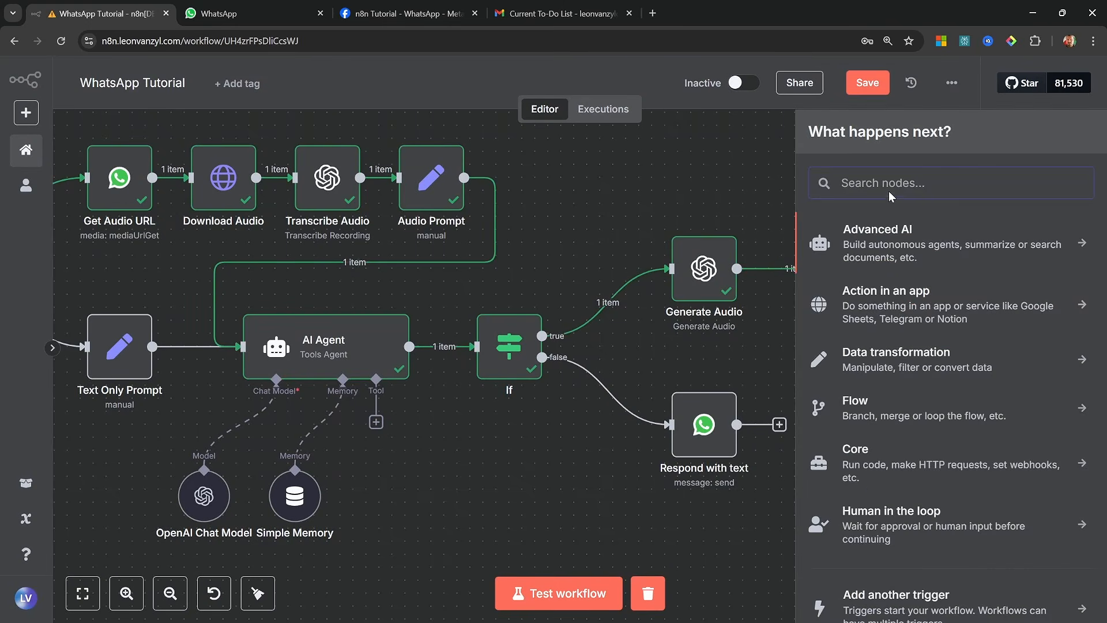
{"action": "type", "text": "code"}
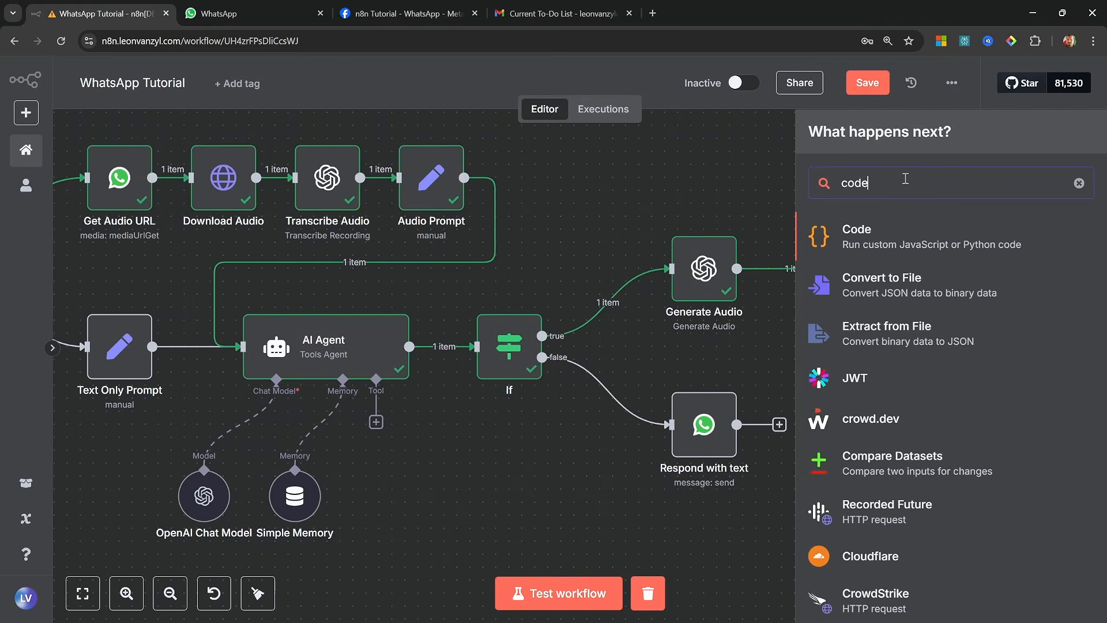
{"action": "left_click", "coordinate": [900, 233]}
{"action": "key", "text": "ctrl+a"}
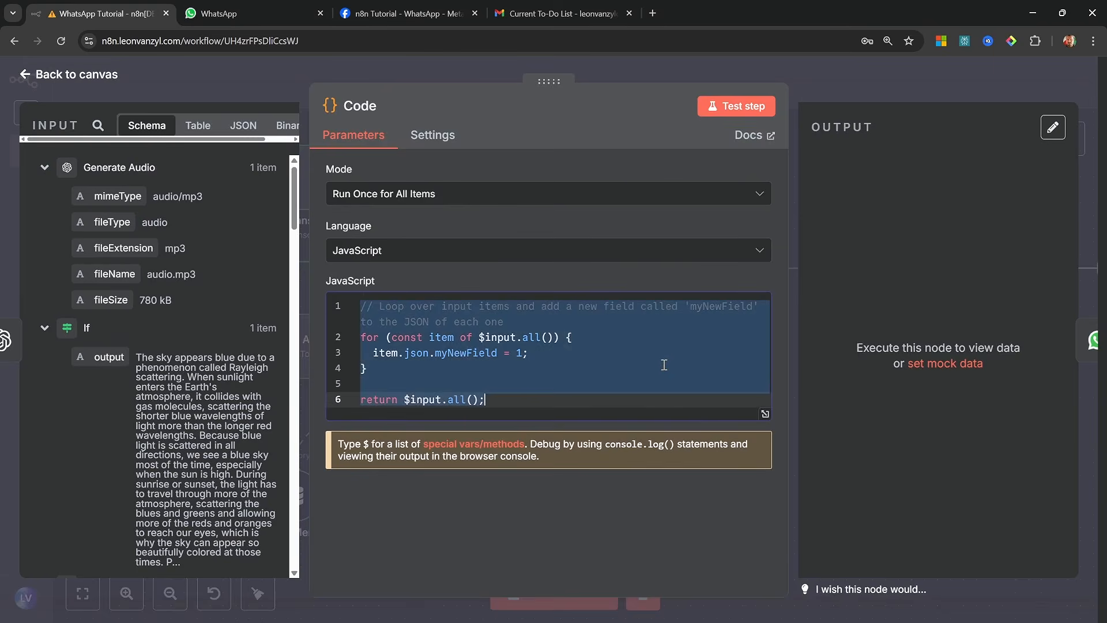
{"action": "key", "text": "ctrl+v"}
{"action": "scroll", "coordinate": [640, 436], "scroll_direction": "up", "scroll_amount": 3}
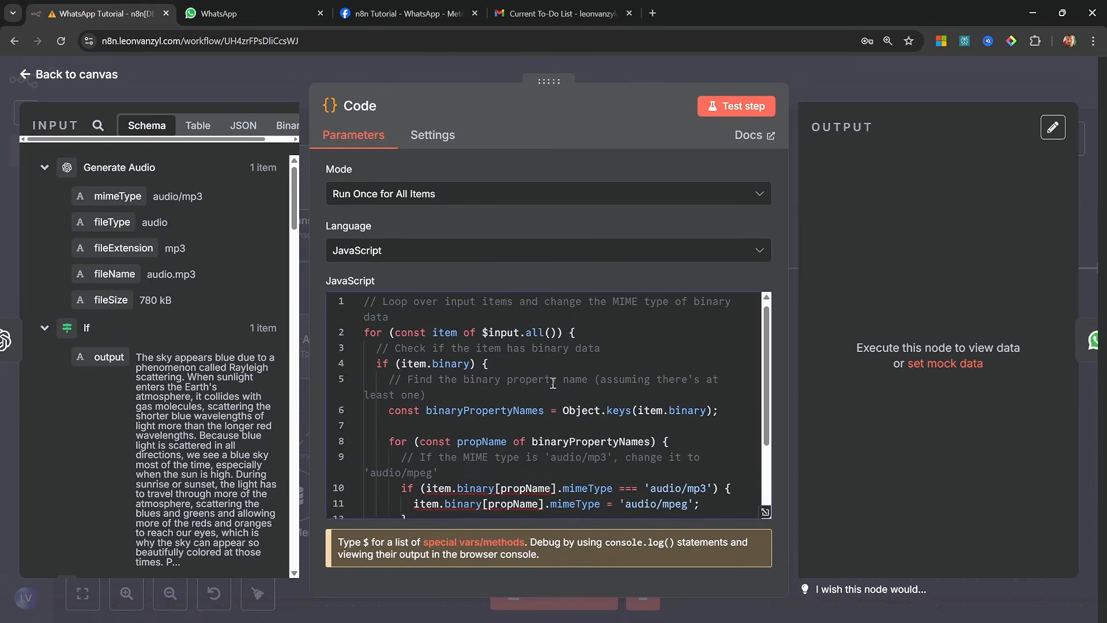
{"action": "scroll", "coordinate": [634, 403], "scroll_direction": "down", "scroll_amount": 3}
{"action": "scroll", "coordinate": [597, 346], "scroll_direction": "up", "scroll_amount": 3}
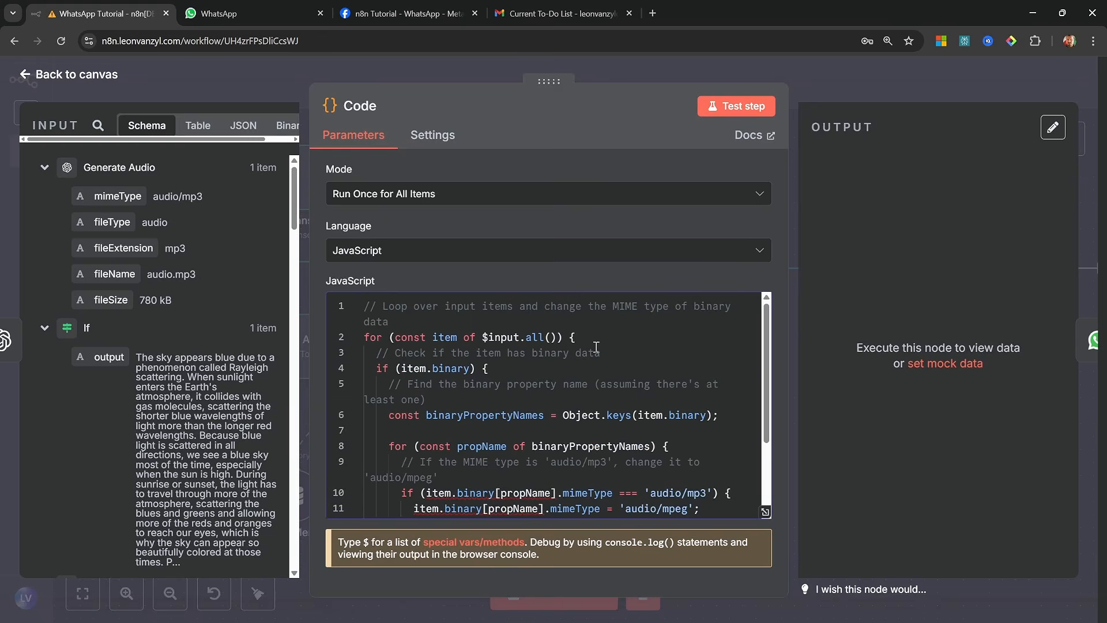
{"action": "scroll", "coordinate": [596, 346], "scroll_direction": "down", "scroll_amount": 3}
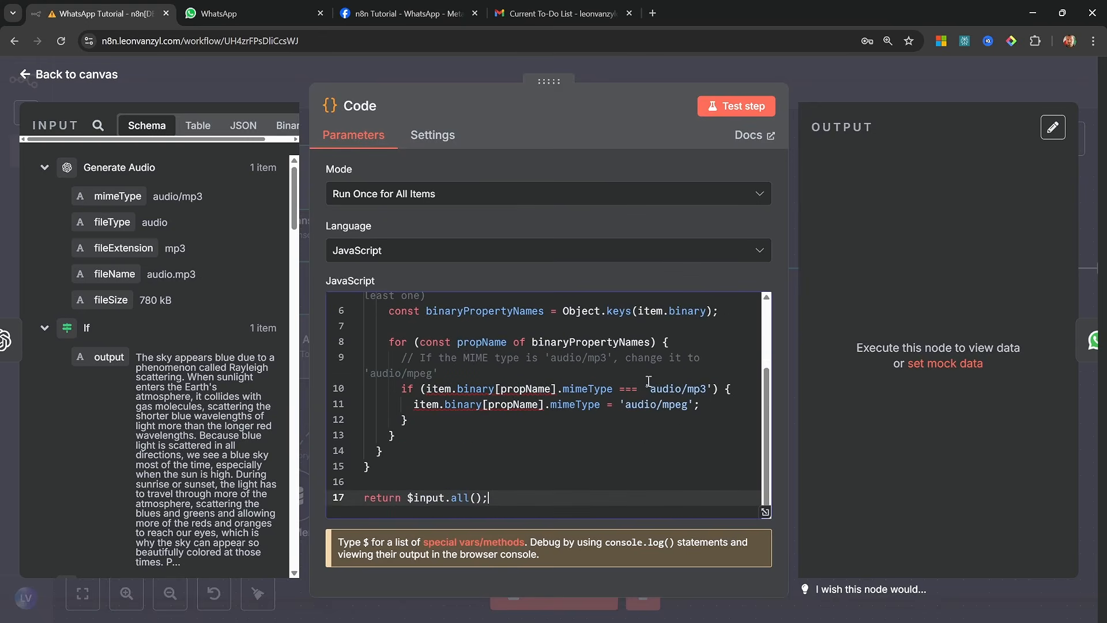
{"action": "left_click_drag", "start_coordinate": [623, 411], "coordinate": [690, 406]}
Test the Code node and compare the MIME type of its input file with that of its output file
{"action": "left_click", "coordinate": [746, 105]}
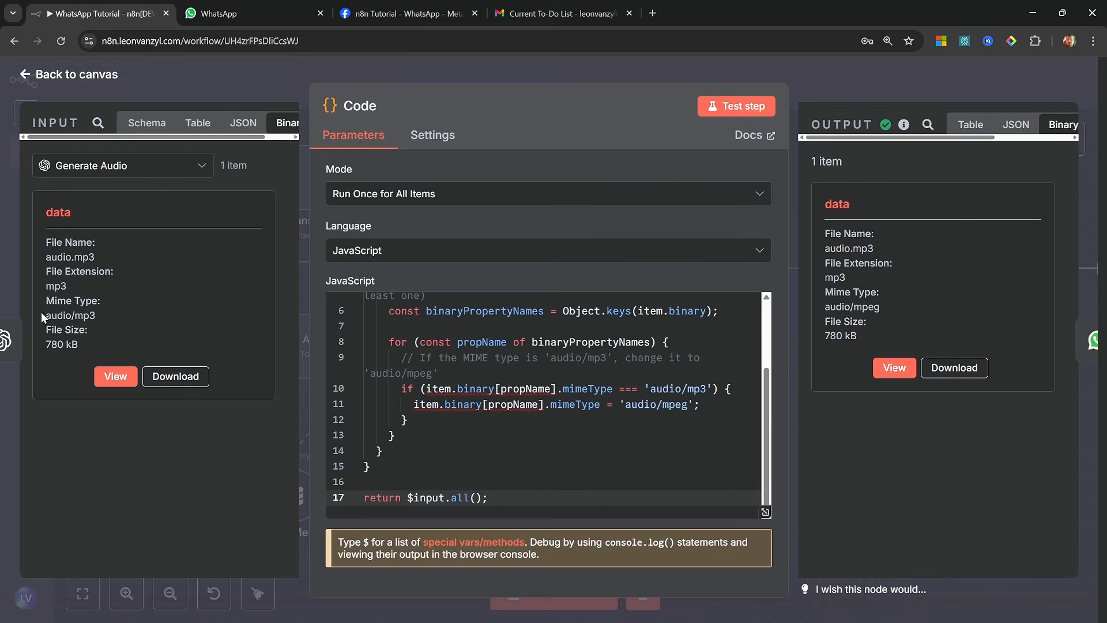
{"action": "left_click_drag", "start_coordinate": [41, 313], "coordinate": [111, 311]}
{"action": "left_click", "coordinate": [113, 312]}
{"action": "left_click_drag", "start_coordinate": [828, 306], "coordinate": [886, 302]}
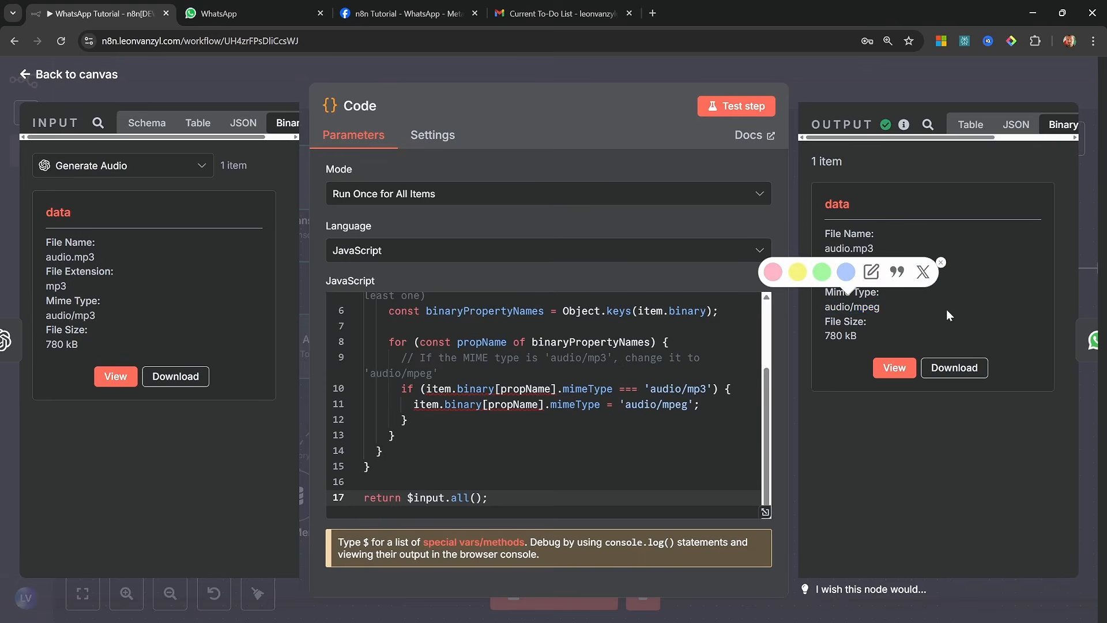
{"action": "key", "text": "Escape"}
Move the WhatsApp Business Cloud node closer to the Code node and run it
{"action": "left_click_drag", "start_coordinate": [783, 261], "coordinate": [770, 260]}
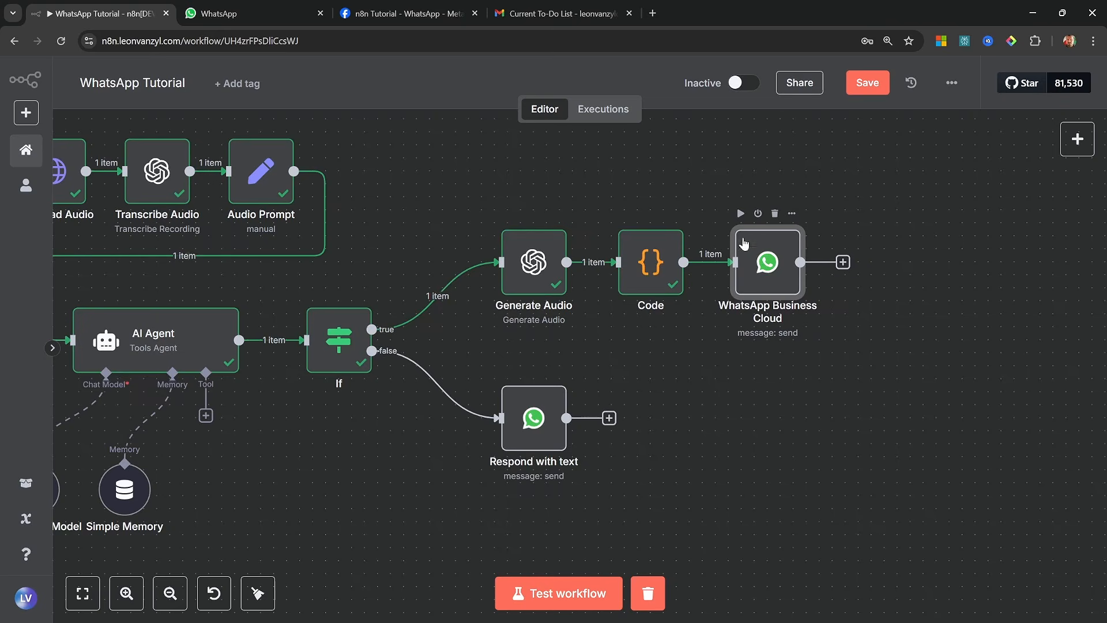
{"action": "left_click", "coordinate": [740, 214]}
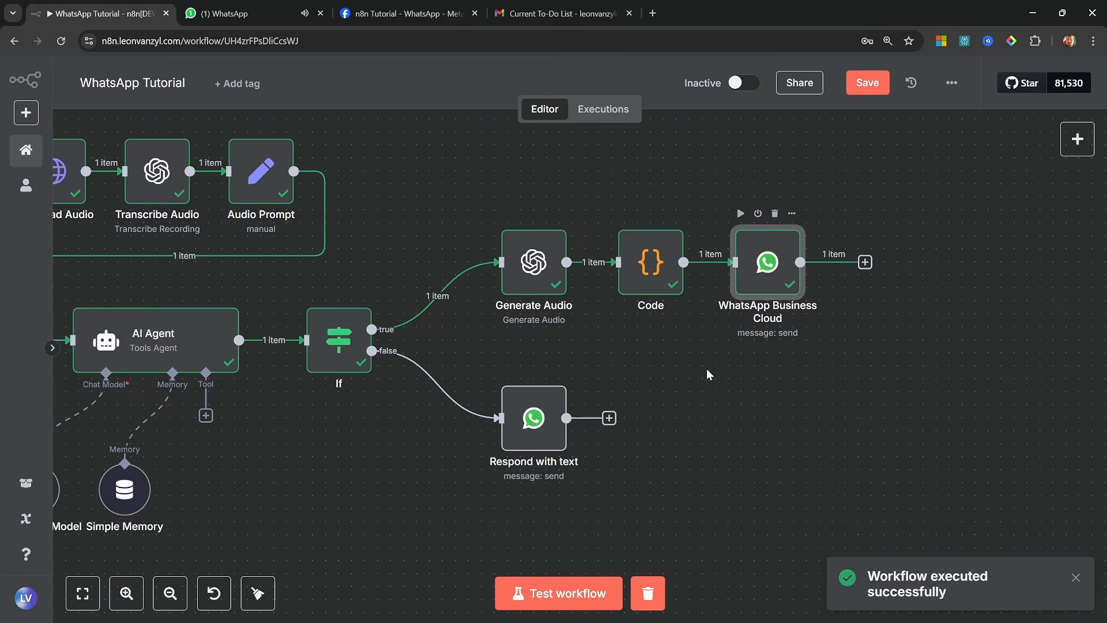
Switch to WhatsApp and play the audio message received in the n8n Agent chat
{"action": "left_click", "coordinate": [252, 12]}
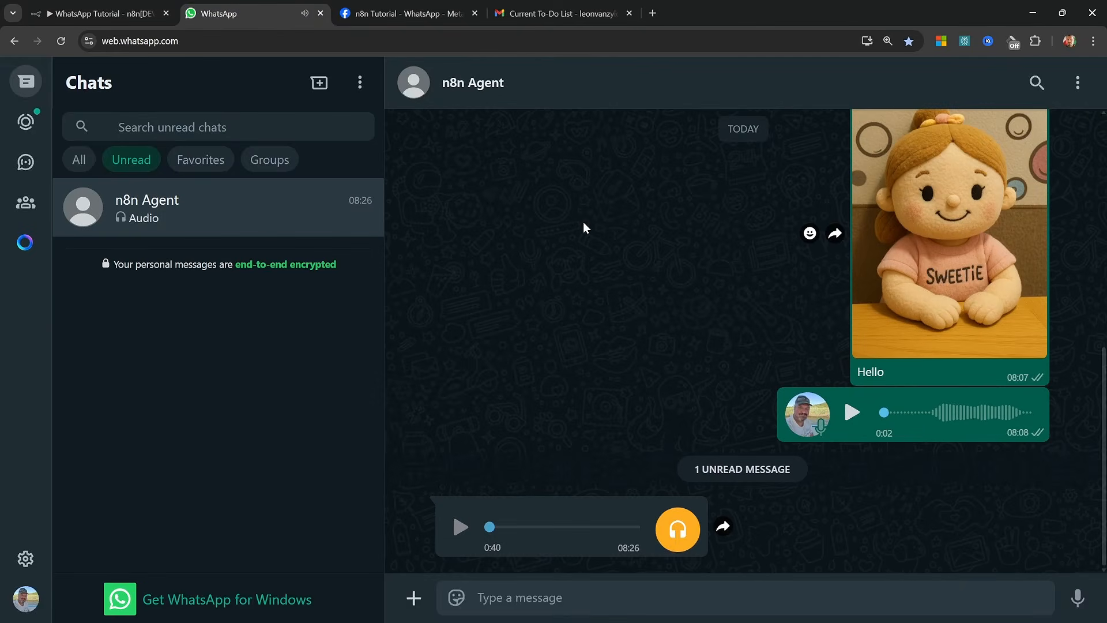
{"action": "left_click", "coordinate": [460, 534]}
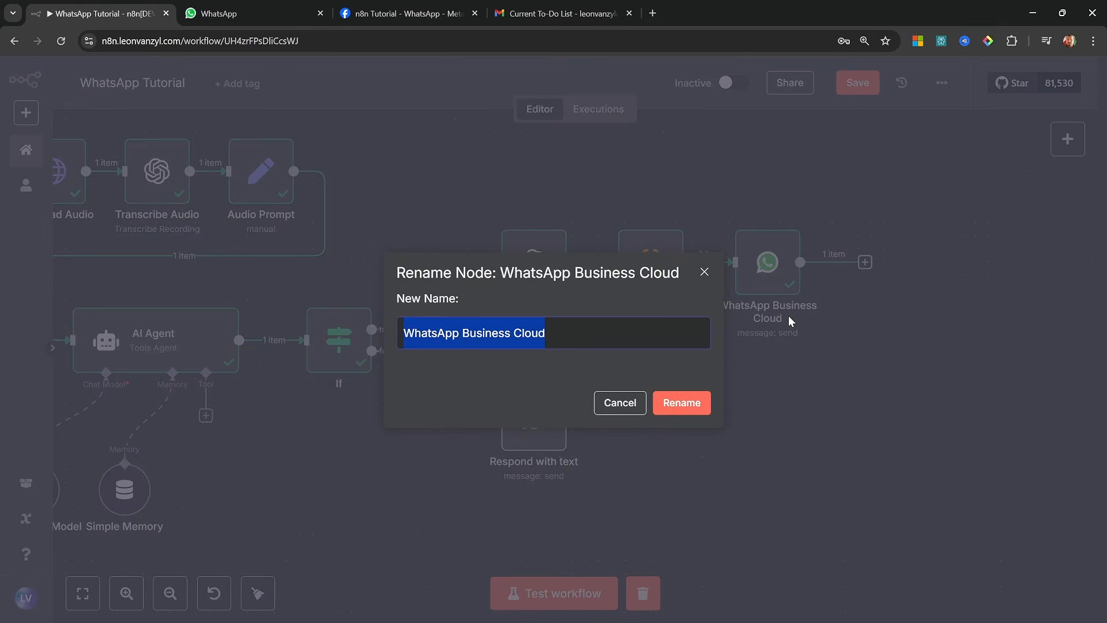
Rename the WhatsApp Business Cloud node that follows the Code node as "Respond with audio"
{"action": "type", "text": "Respond w"}
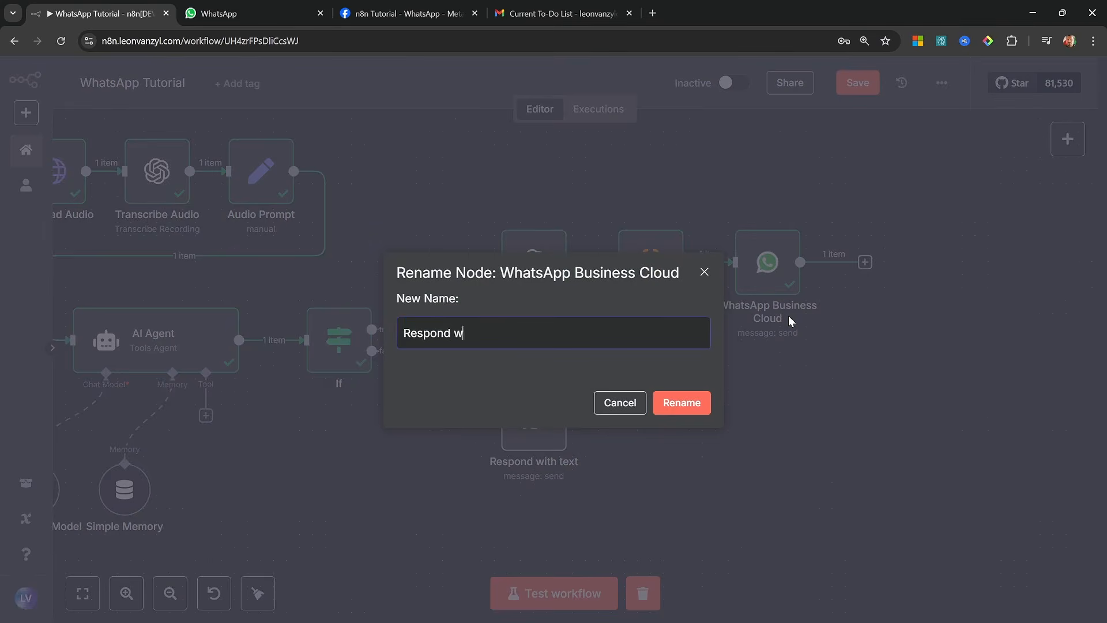
{"action": "type", "text": "ith audio"}
{"action": "key", "text": "Return"}
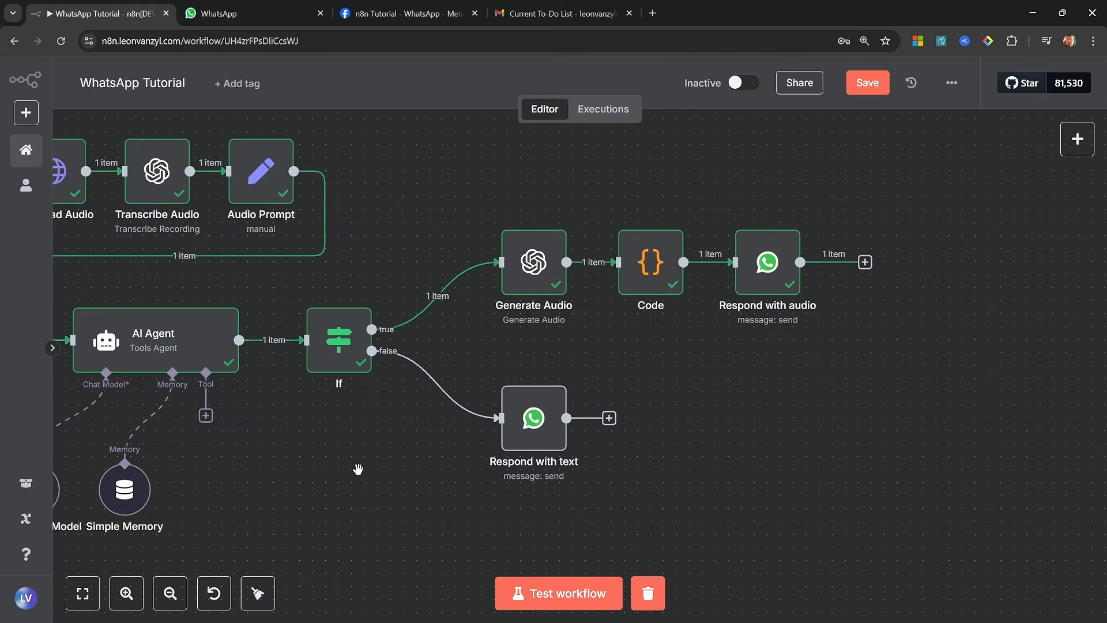
{"action": "left_click_drag", "start_coordinate": [358, 469], "coordinate": [374, 471]}
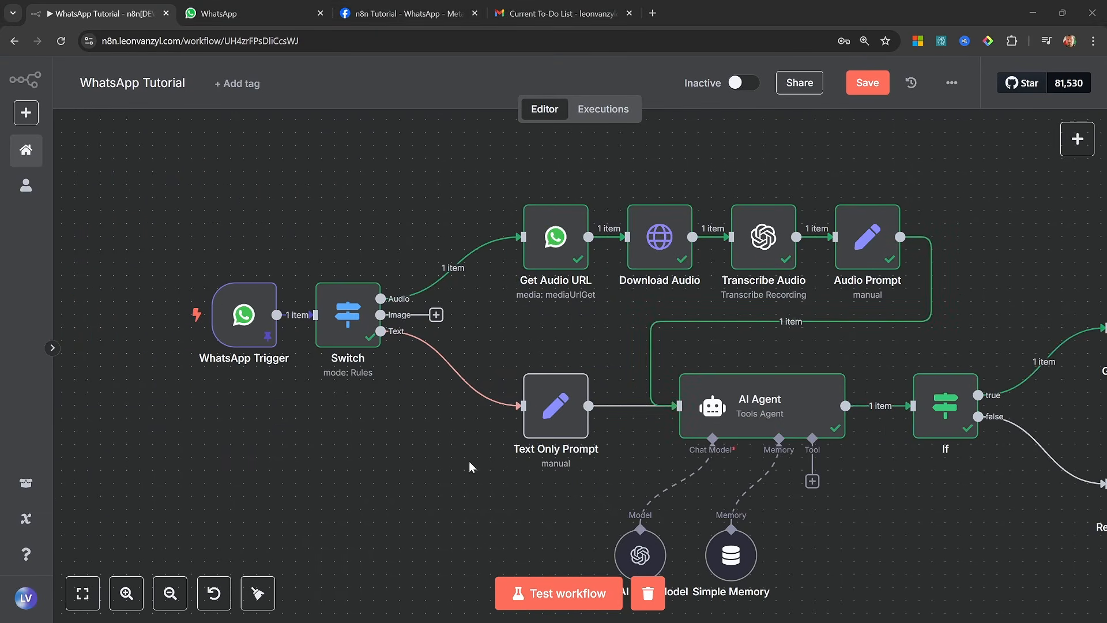
{"action": "left_click_drag", "start_coordinate": [423, 468], "coordinate": [395, 482]}
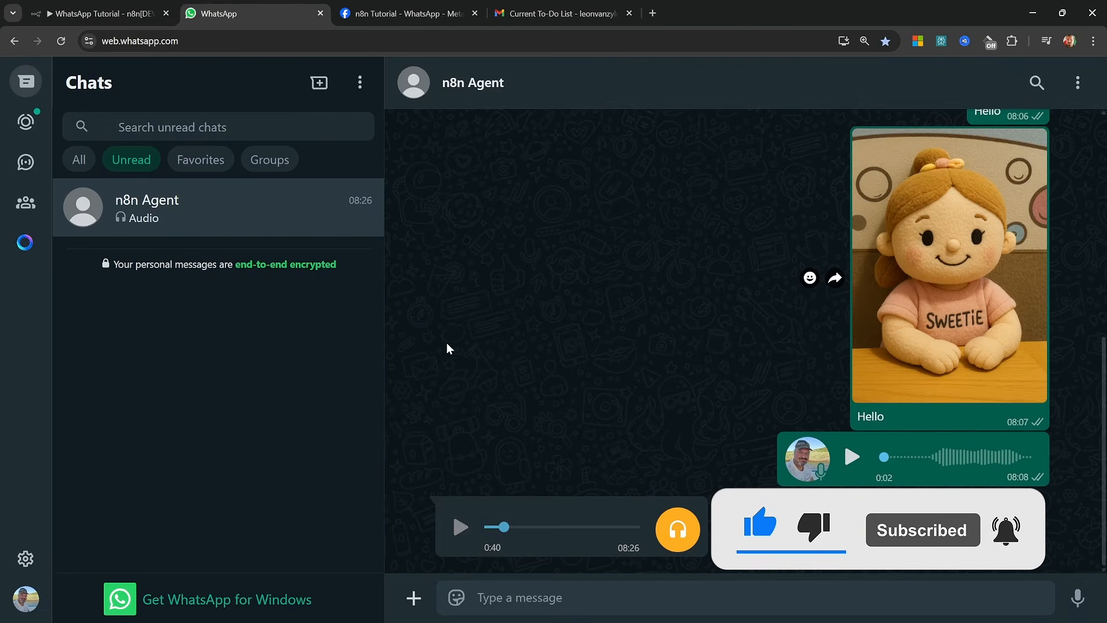
Switch back to n8n, unpin the WhatsApp Trigger's output data and start a test run of the workflow
{"action": "left_click", "coordinate": [103, 11]}
{"action": "mouse_move", "coordinate": [212, 342]}
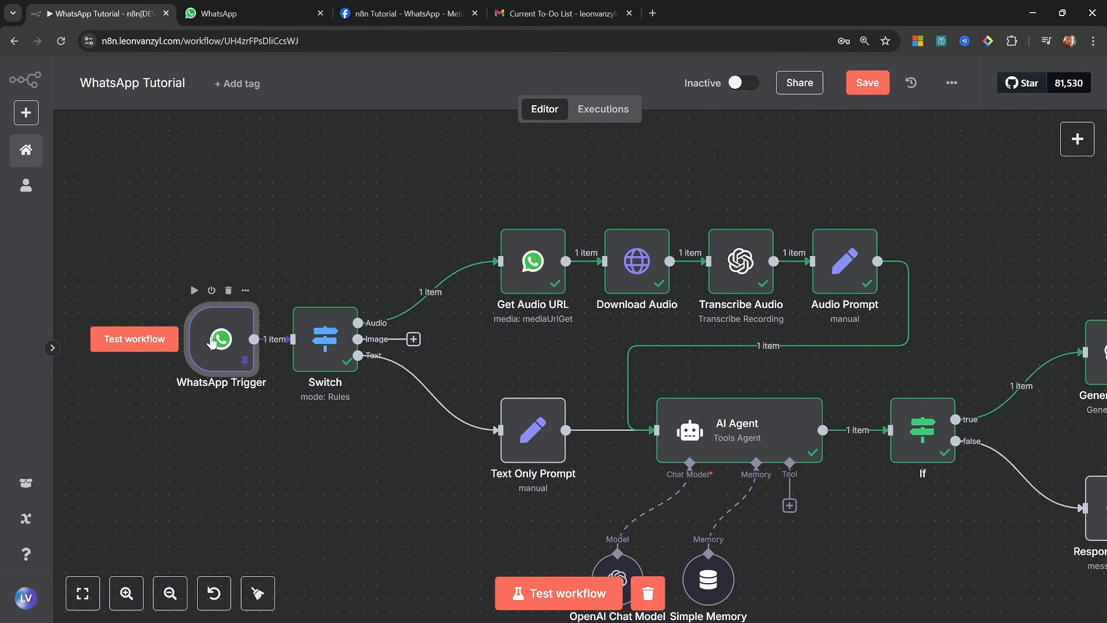
{"action": "double_click", "coordinate": [213, 341]}
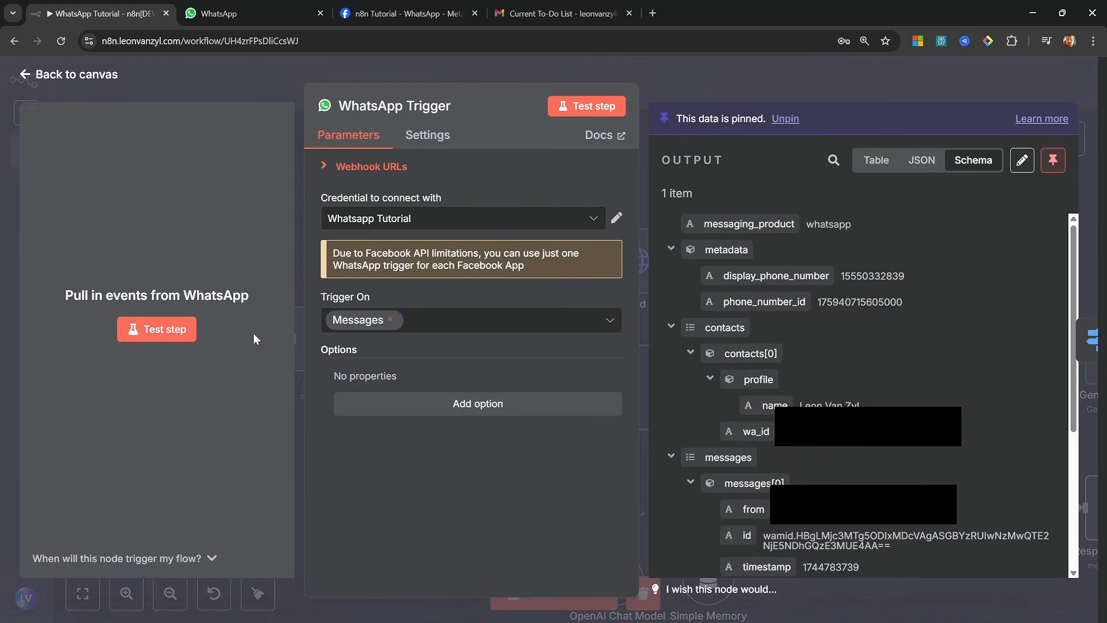
{"action": "left_click", "coordinate": [1051, 164]}
{"action": "key", "text": "Escape"}
{"action": "left_click", "coordinate": [536, 592]}
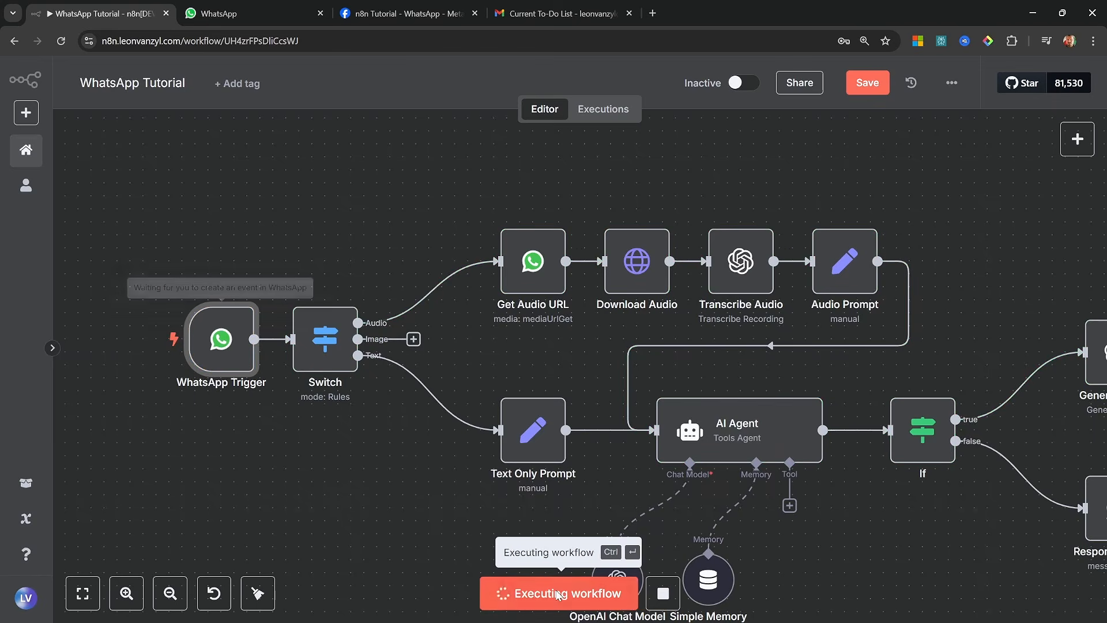
Switch to WhatsApp and send a photo of the woman in the n8n Agent chat with the caption "Describe this image"
{"action": "key", "text": "ctrl+Tab"}
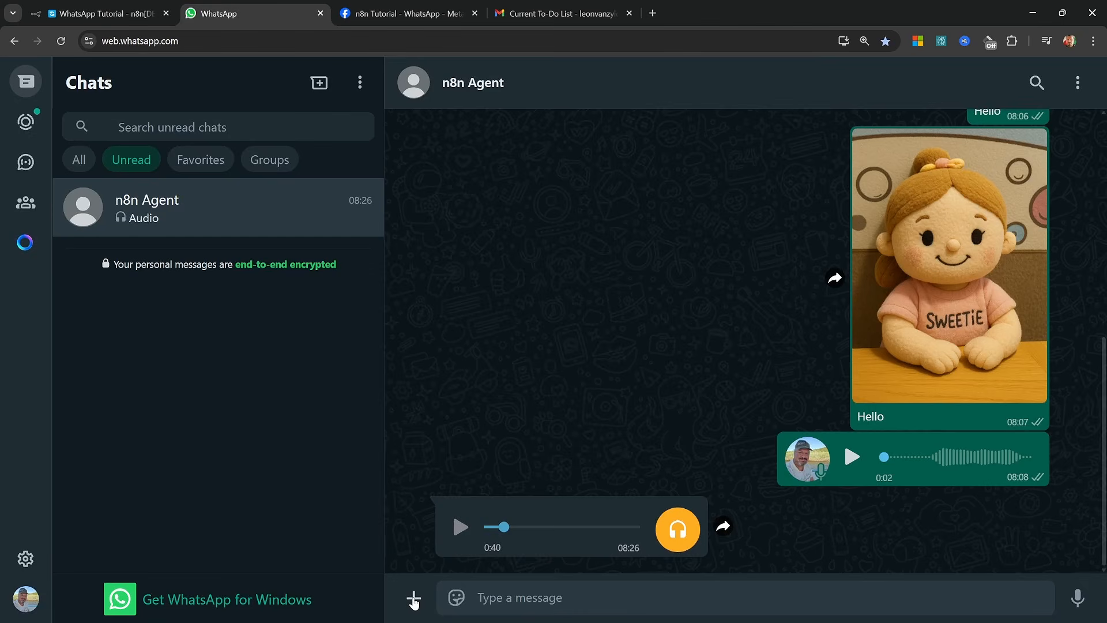
{"action": "left_click", "coordinate": [414, 598]}
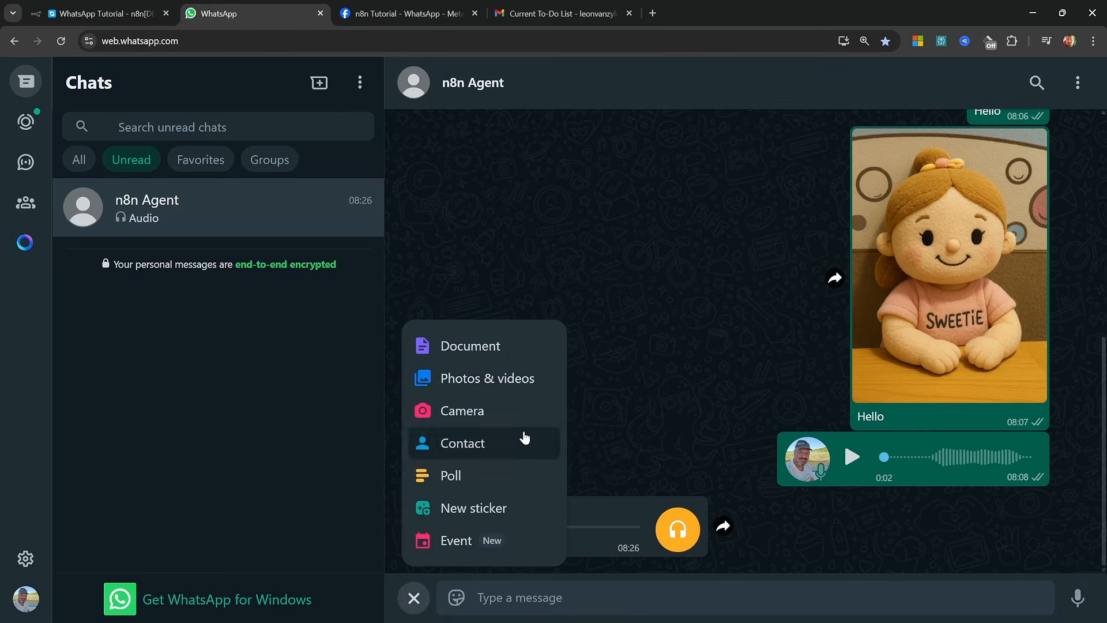
{"action": "left_click", "coordinate": [472, 389]}
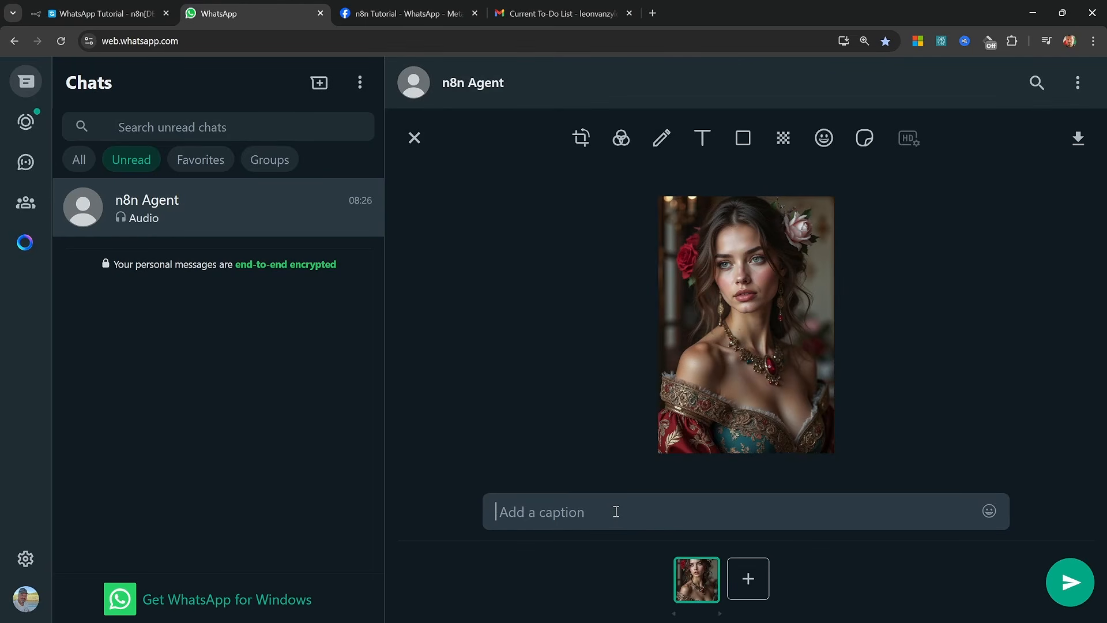
{"action": "type", "text": "Describe this image"}
{"action": "key", "text": "Return"}
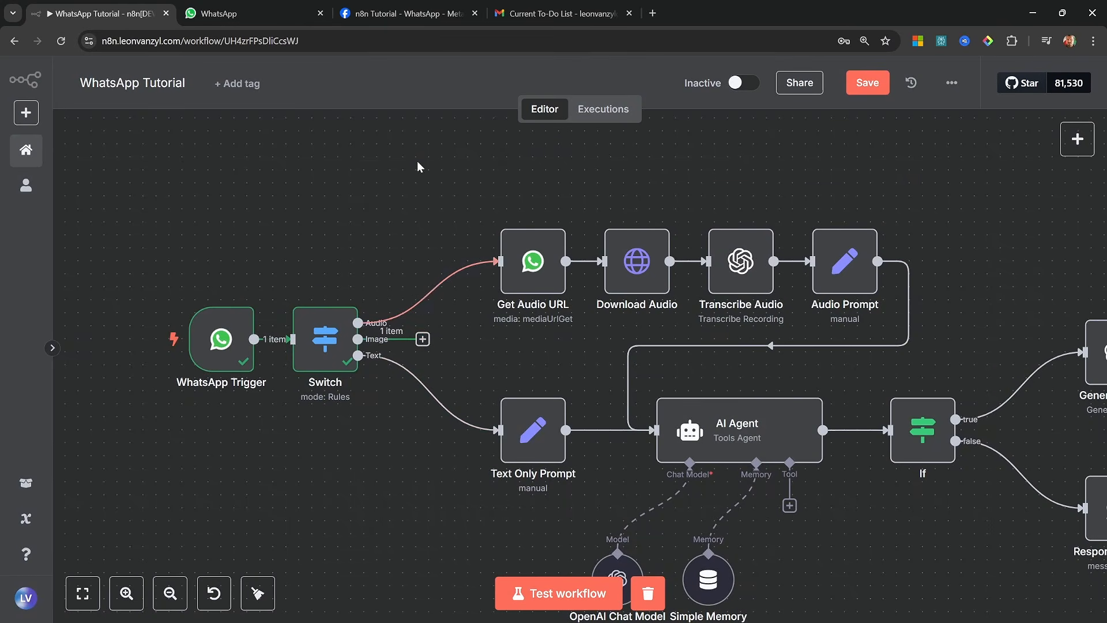
Move the four audio nodes up and add a WhatsApp Download media node to the Switch's Image output, using the trigger's image id as Media ID
{"action": "left_click_drag", "start_coordinate": [420, 166], "coordinate": [962, 327]}
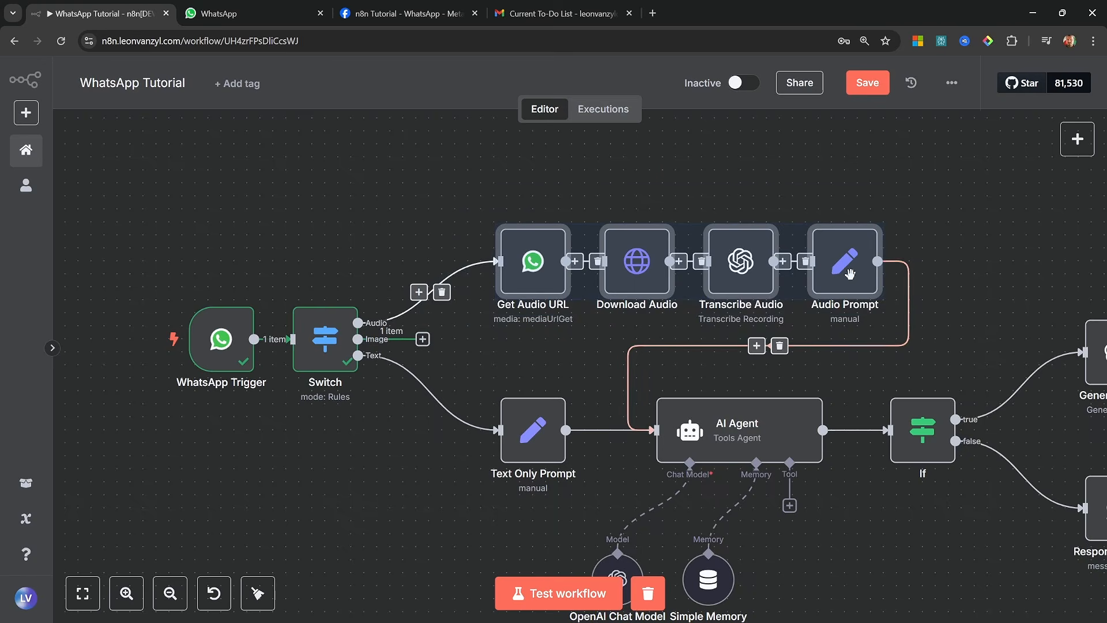
{"action": "left_click_drag", "start_coordinate": [847, 272], "coordinate": [848, 166]}
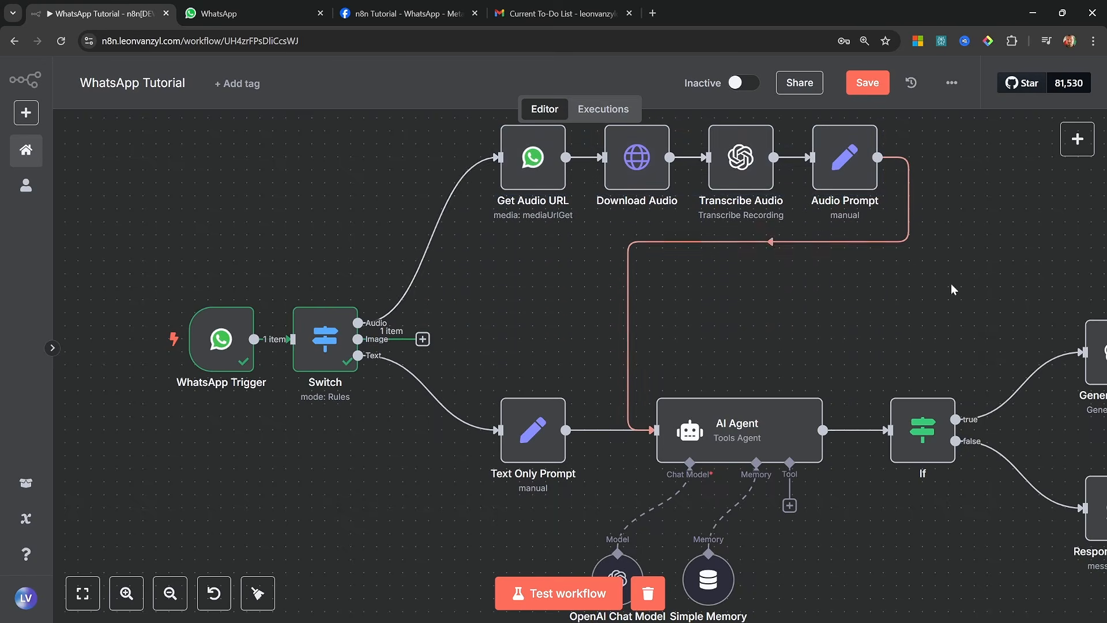
{"action": "left_click", "coordinate": [423, 339]}
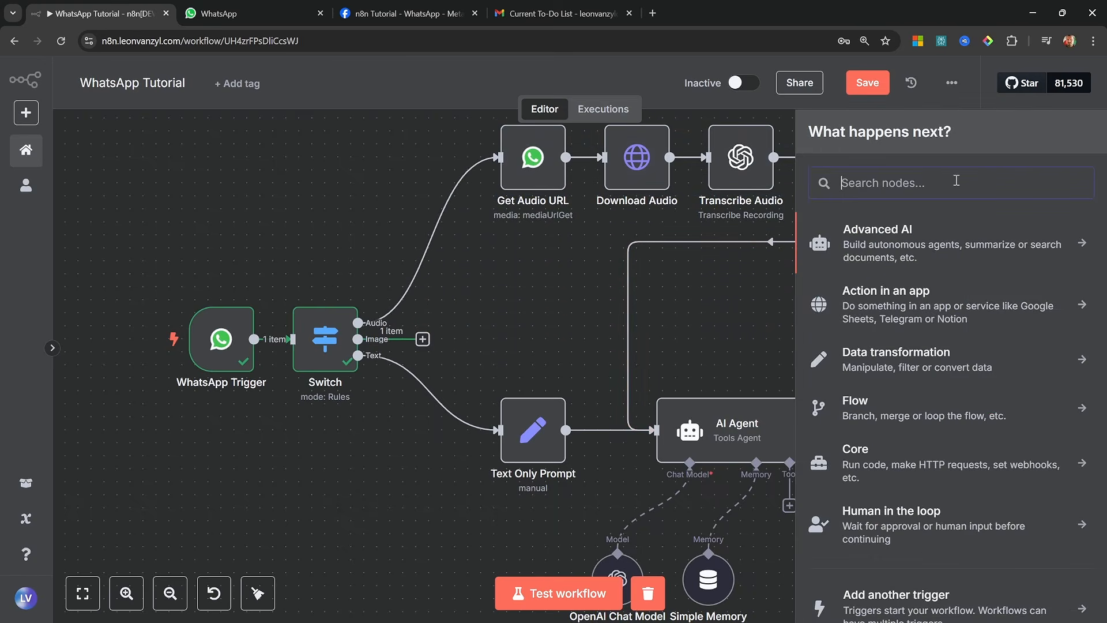
{"action": "type", "text": "whats"}
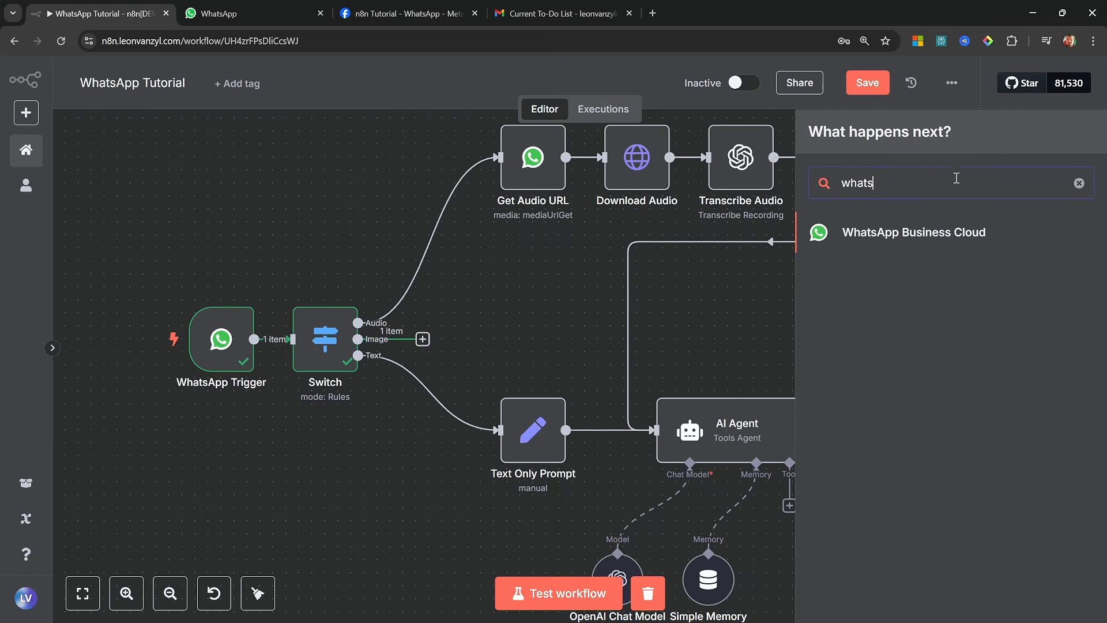
{"action": "left_click", "coordinate": [919, 233]}
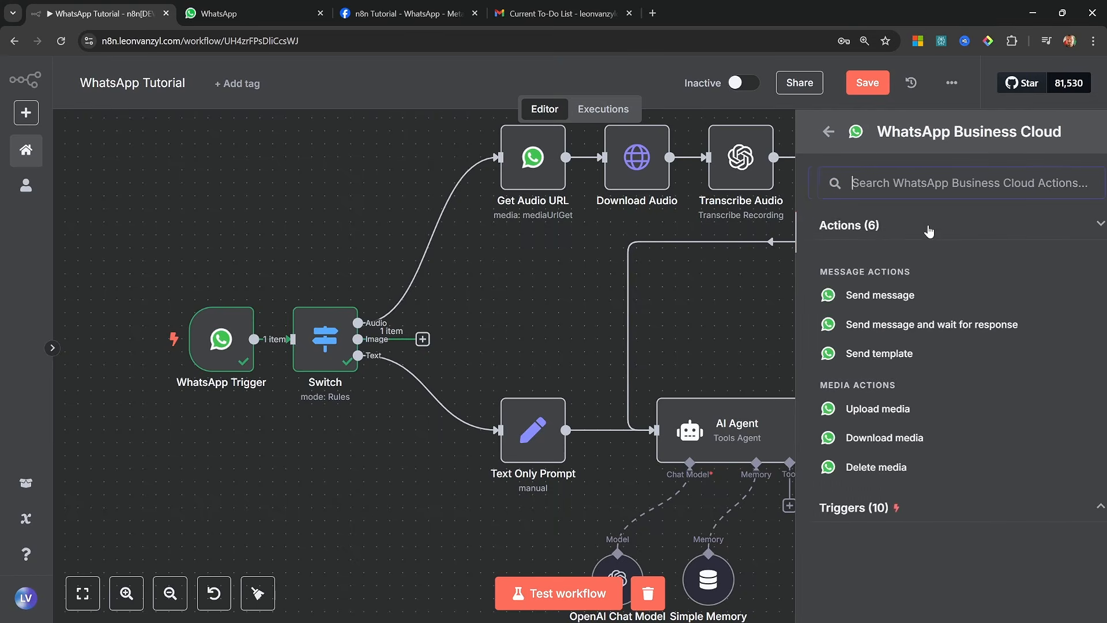
{"action": "left_click", "coordinate": [903, 449]}
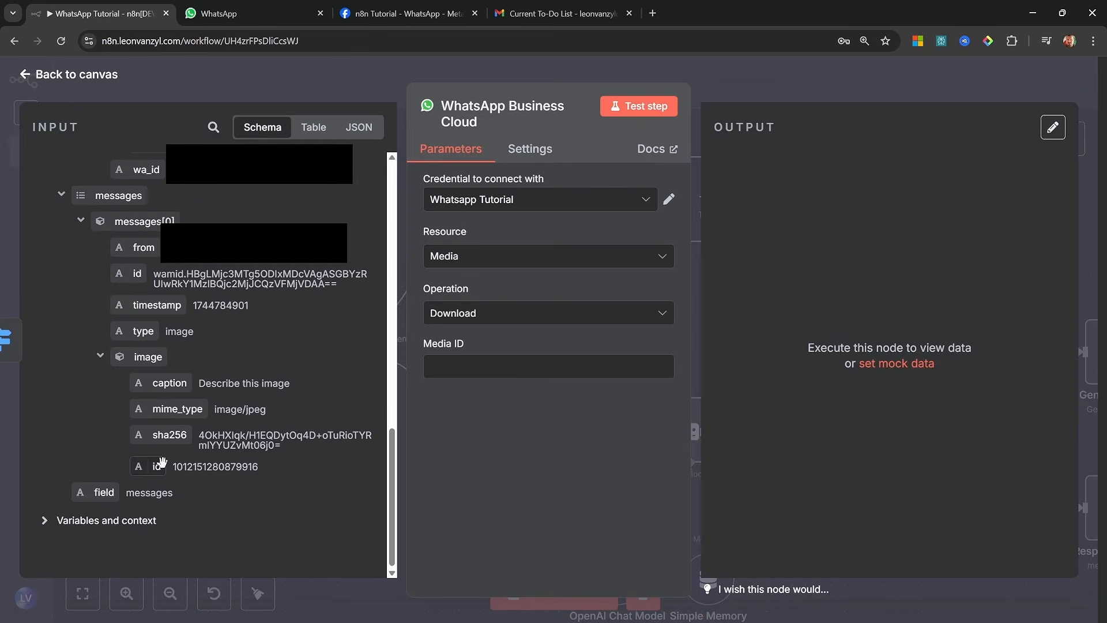
{"action": "left_click_drag", "start_coordinate": [154, 461], "coordinate": [514, 372]}
Rename the new media download node as "Get Image URL" and test it
{"action": "left_click", "coordinate": [513, 106]}
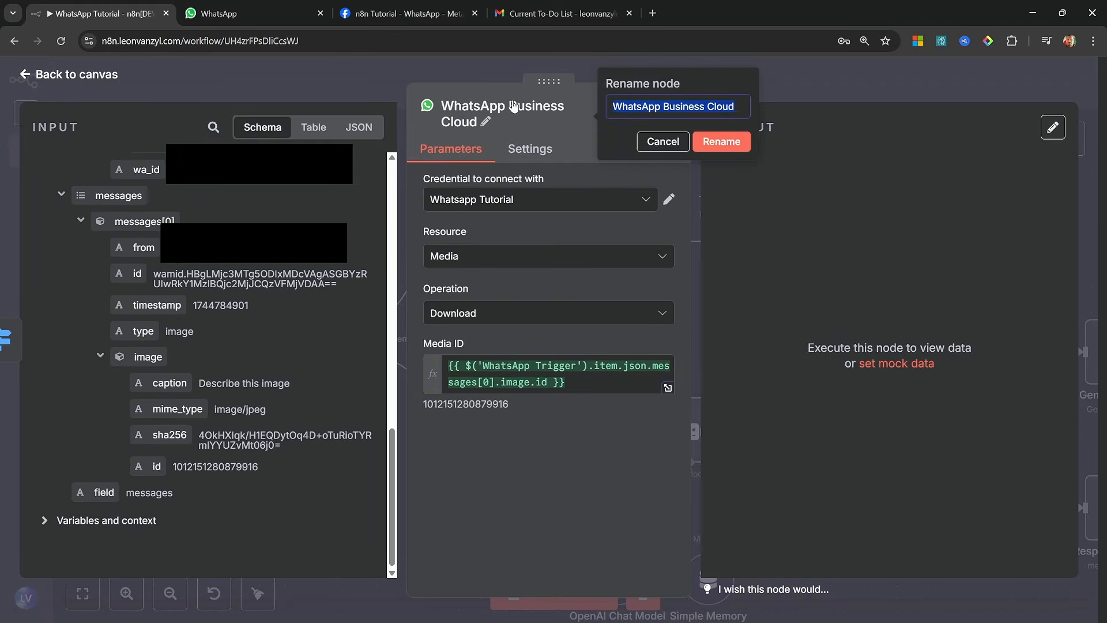
{"action": "type", "text": "Get Image UR"}
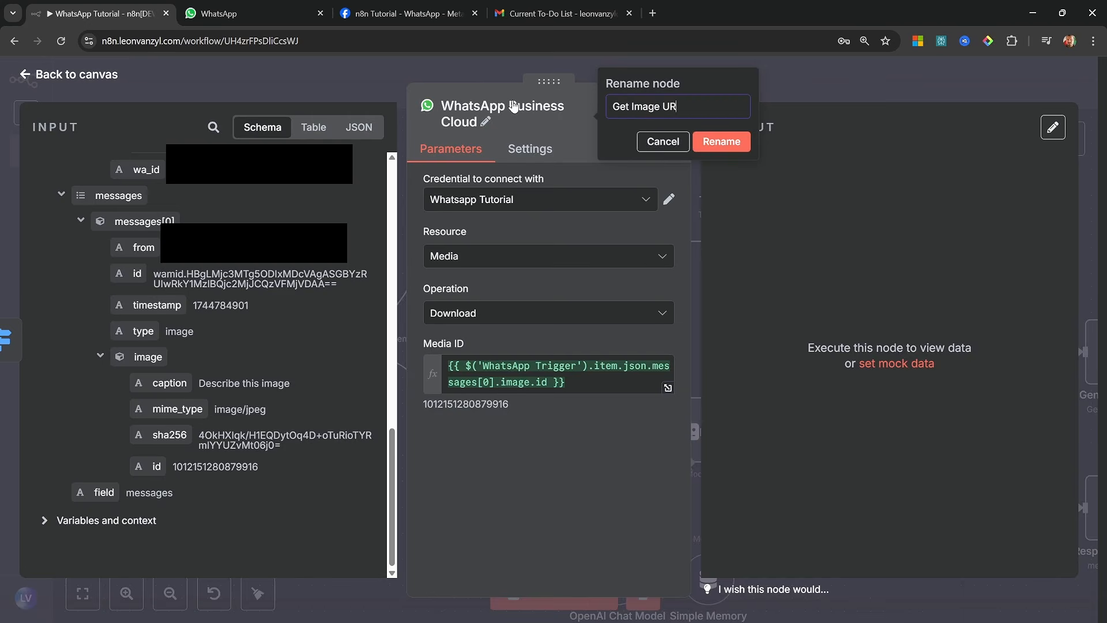
{"action": "type", "text": "L"}
{"action": "key", "text": "Return"}
{"action": "left_click", "coordinate": [642, 107]}
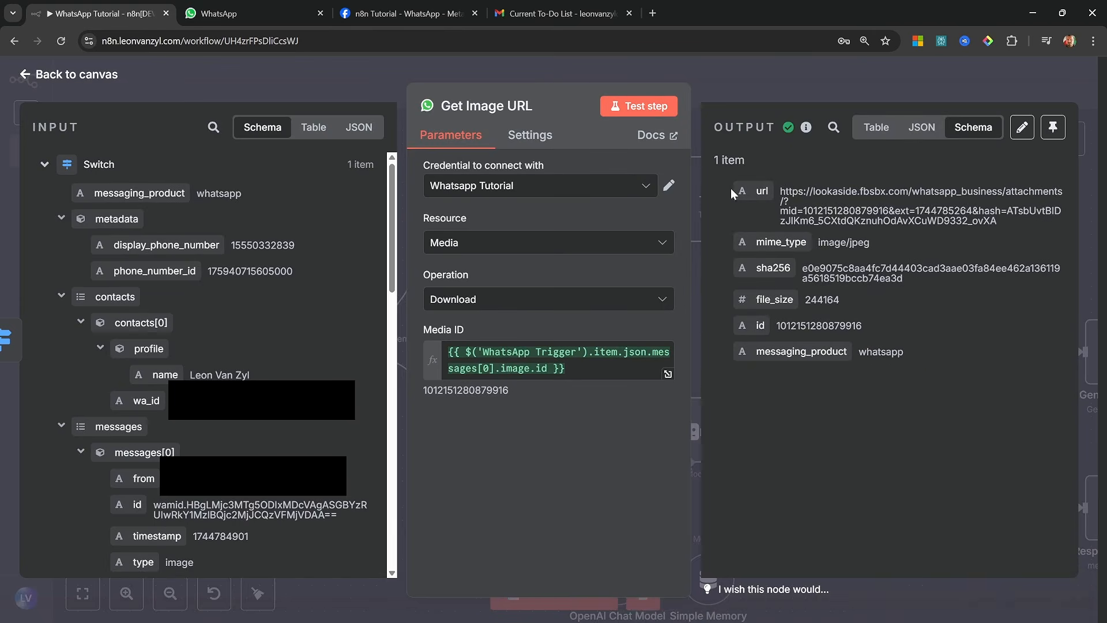
{"action": "key", "text": "Escape"}
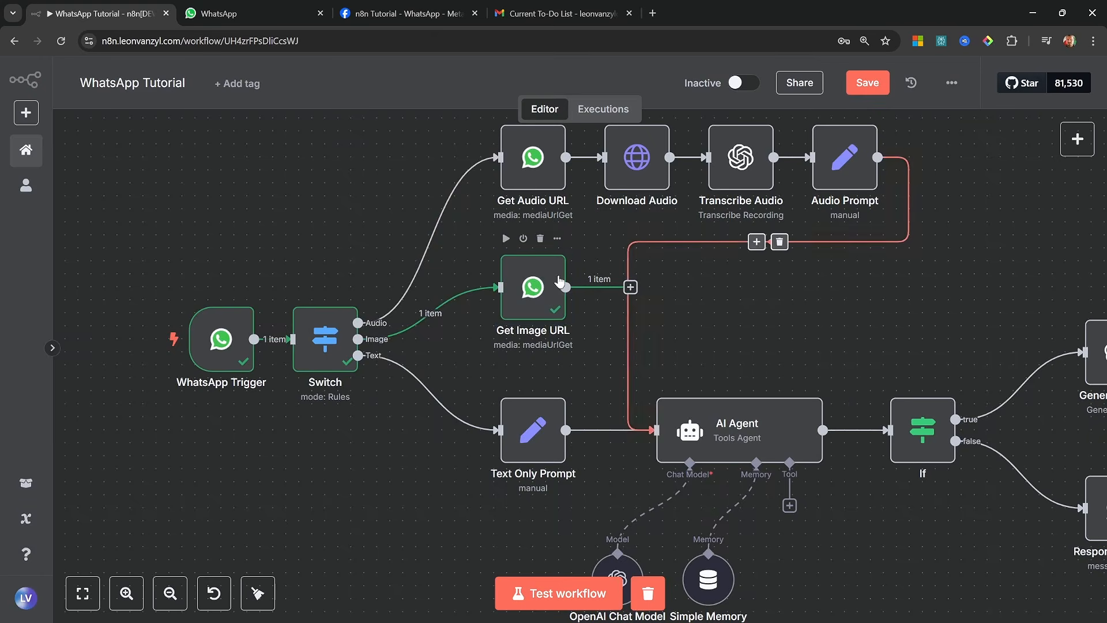
Add an HTTP Request node after Get Image URL with its URL mapped to {{ $json.url }}
{"action": "left_click", "coordinate": [630, 287]}
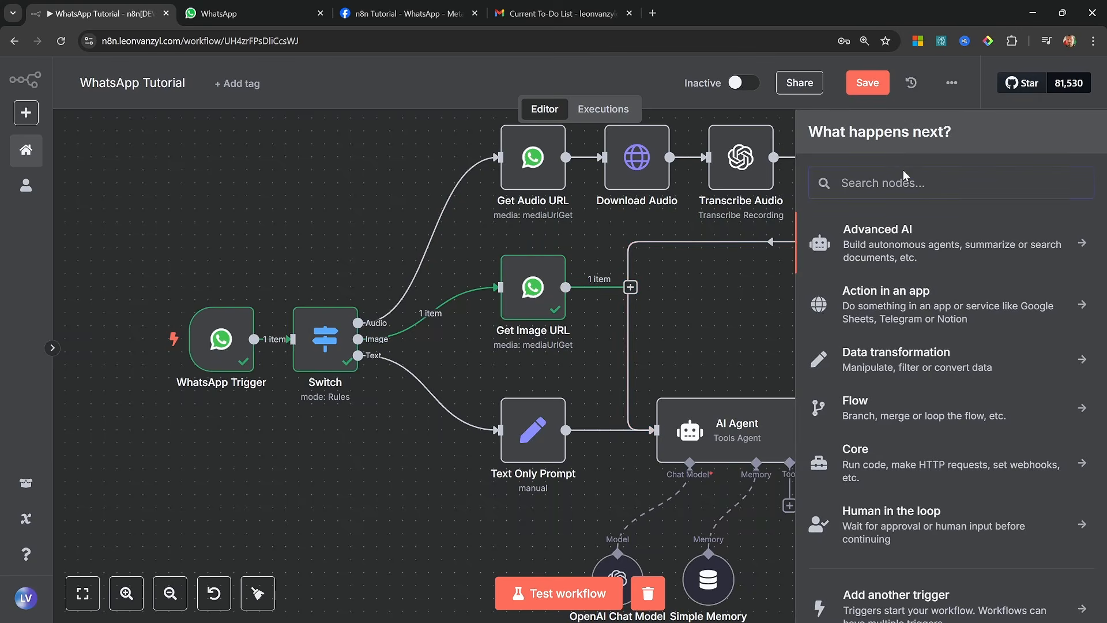
{"action": "type", "text": "HTTP"}
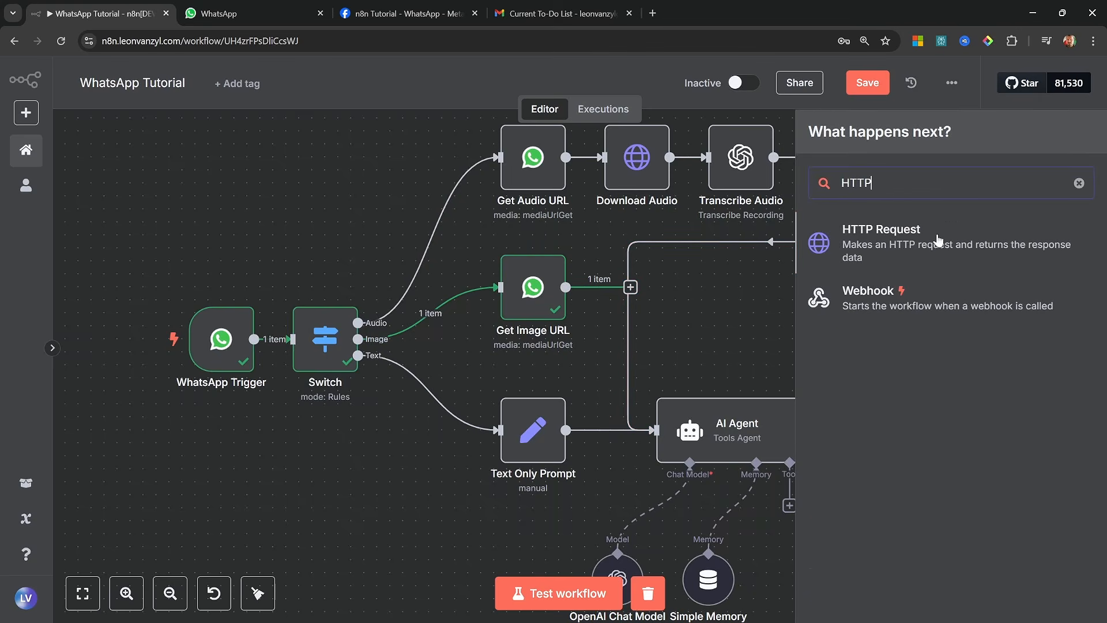
{"action": "left_click", "coordinate": [938, 239]}
{"action": "left_click_drag", "start_coordinate": [91, 193], "coordinate": [554, 271]}
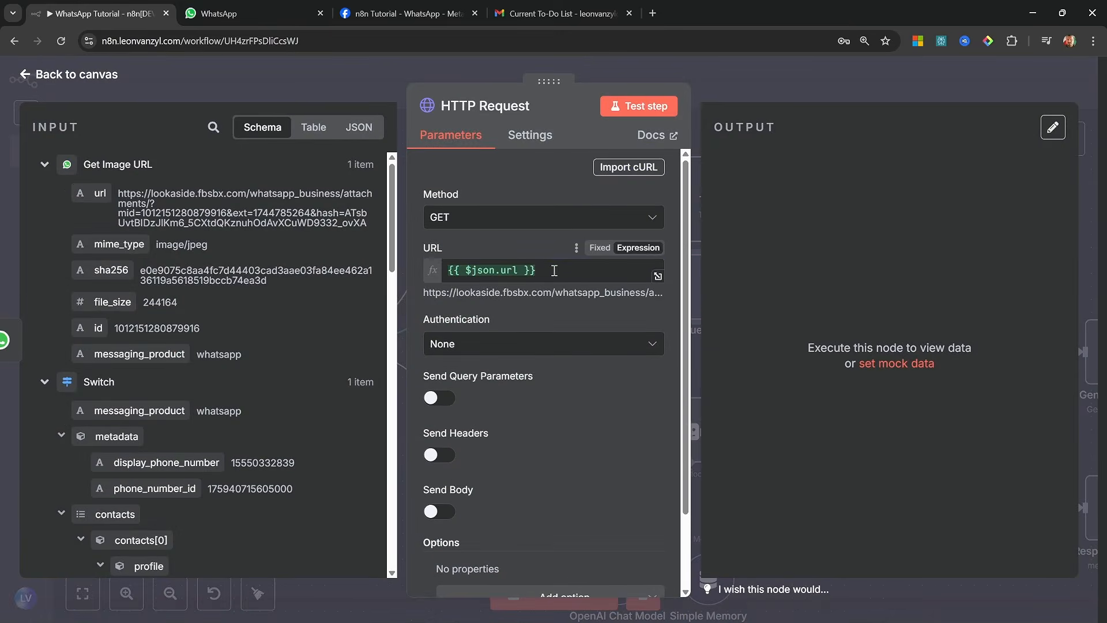
{"action": "left_click", "coordinate": [558, 271]}
{"action": "left_click", "coordinate": [417, 274]}
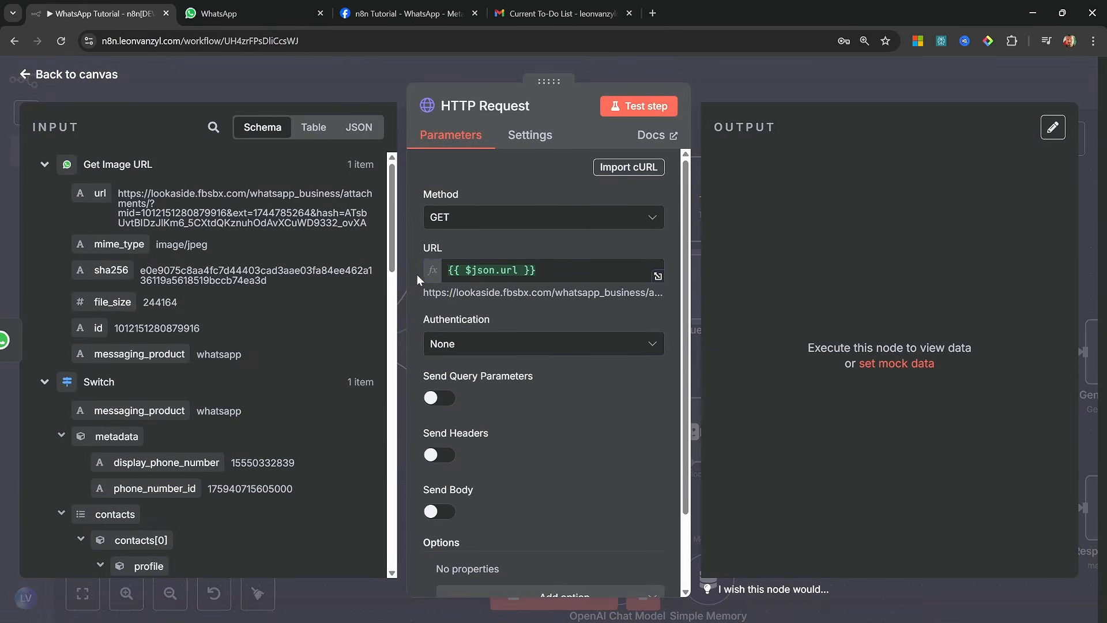
Set the request's authentication to Generic Credential Type with Header Auth and the Whatsapp Tutorial credential, and test the node
{"action": "left_click", "coordinate": [543, 346]}
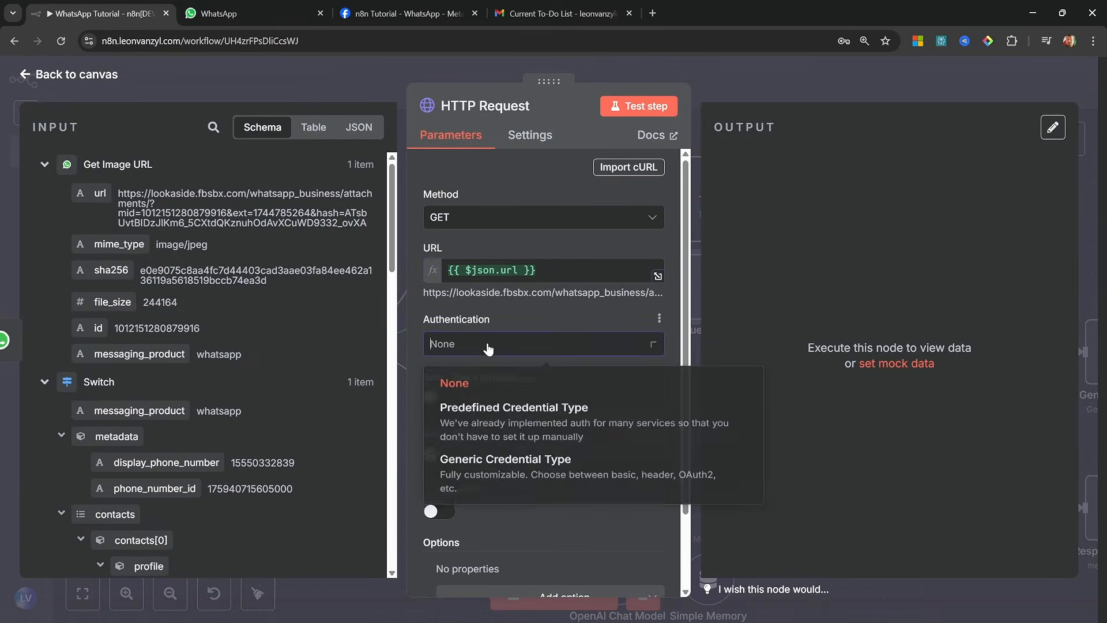
{"action": "left_click", "coordinate": [535, 468]}
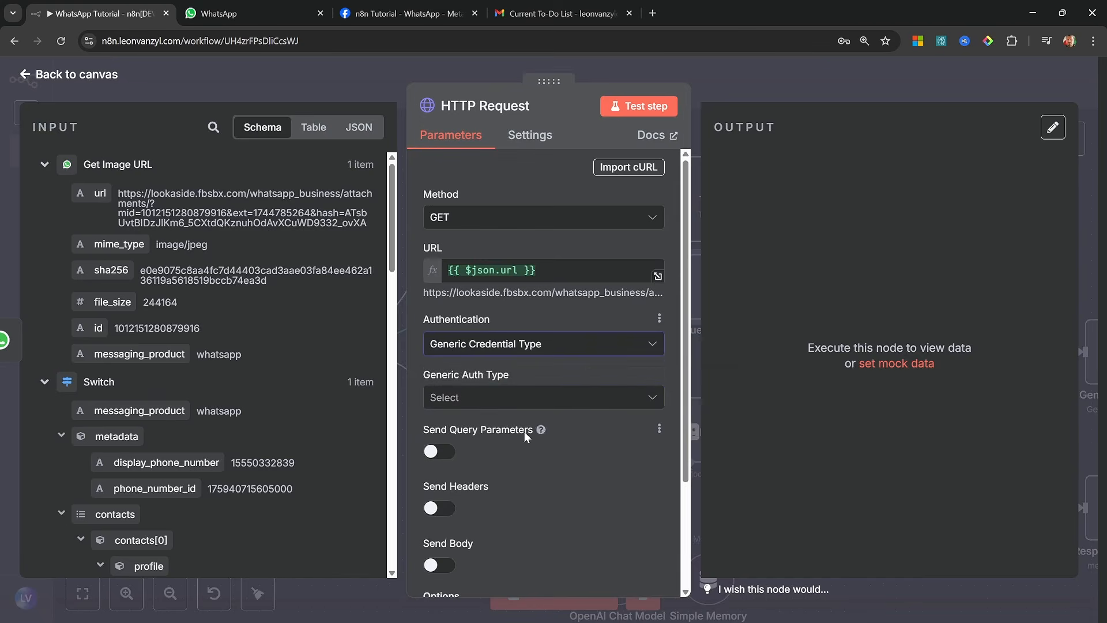
{"action": "left_click", "coordinate": [518, 399]}
{"action": "left_click", "coordinate": [500, 281]}
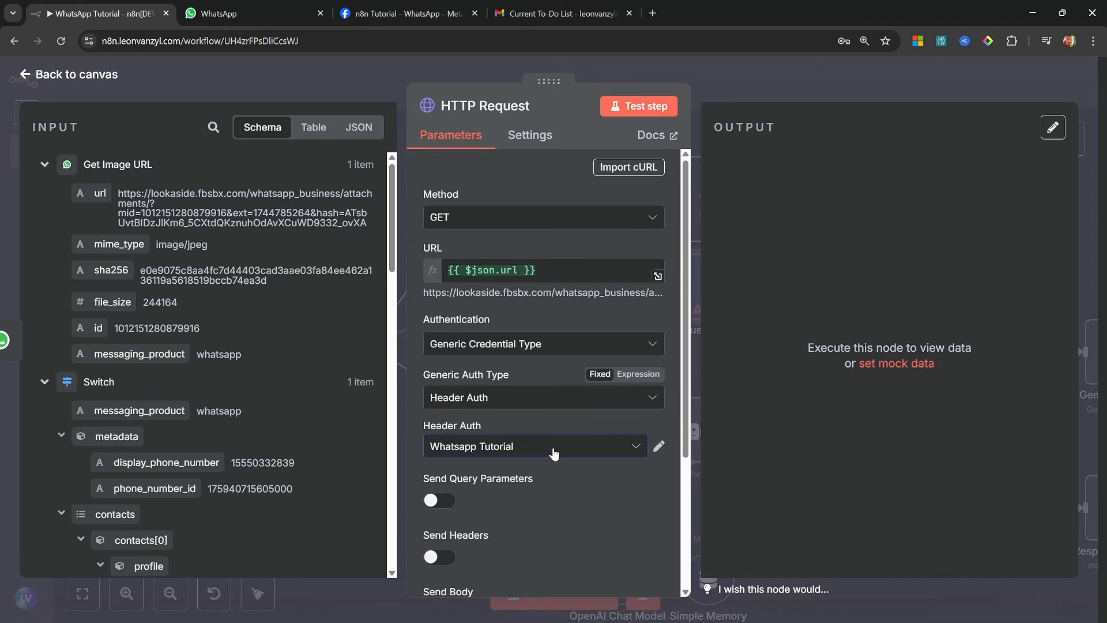
{"action": "left_click", "coordinate": [639, 106]}
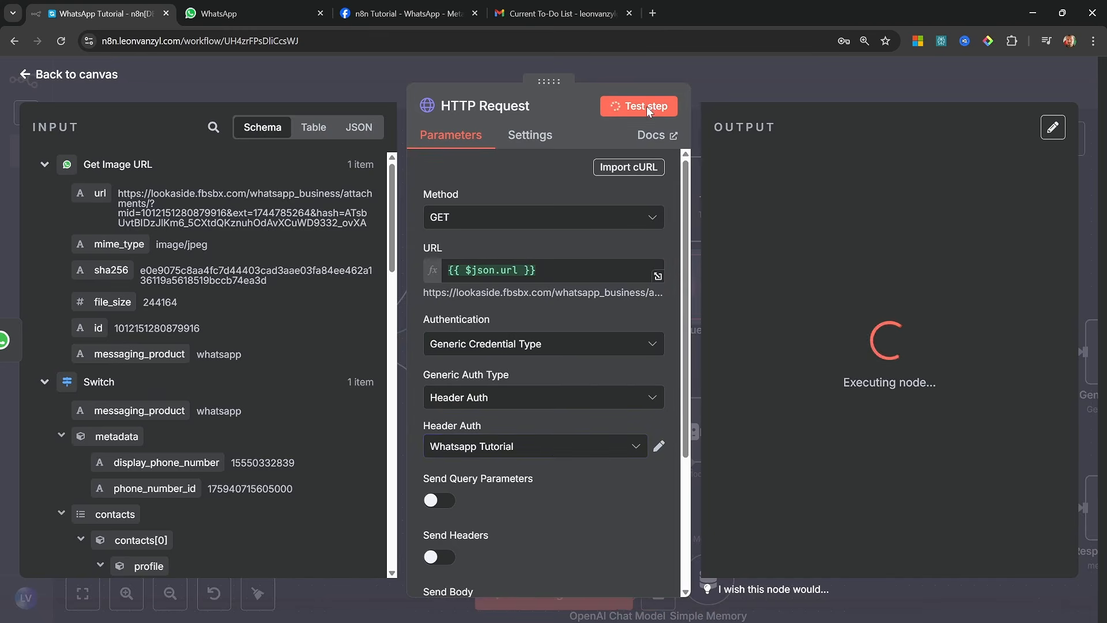
Return to the canvas and rename the HTTP Request node as "Download Image"
{"action": "left_click", "coordinate": [58, 76]}
{"action": "right_click", "coordinate": [634, 289]}
{"action": "left_click", "coordinate": [685, 365]}
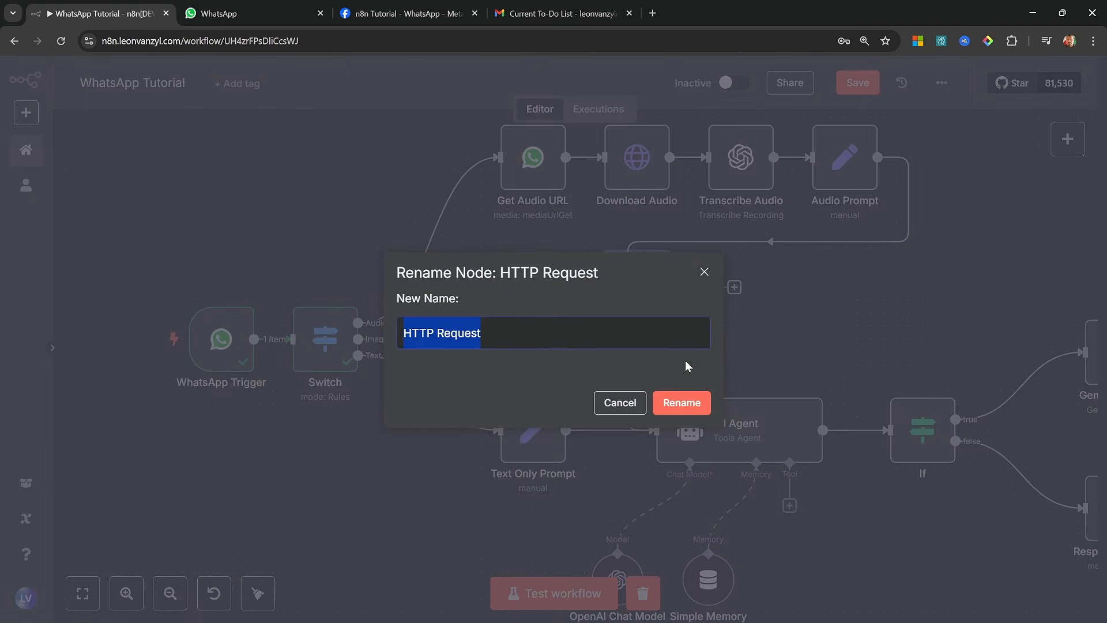
{"action": "type", "text": "Download Image"}
{"action": "key", "text": "Return"}
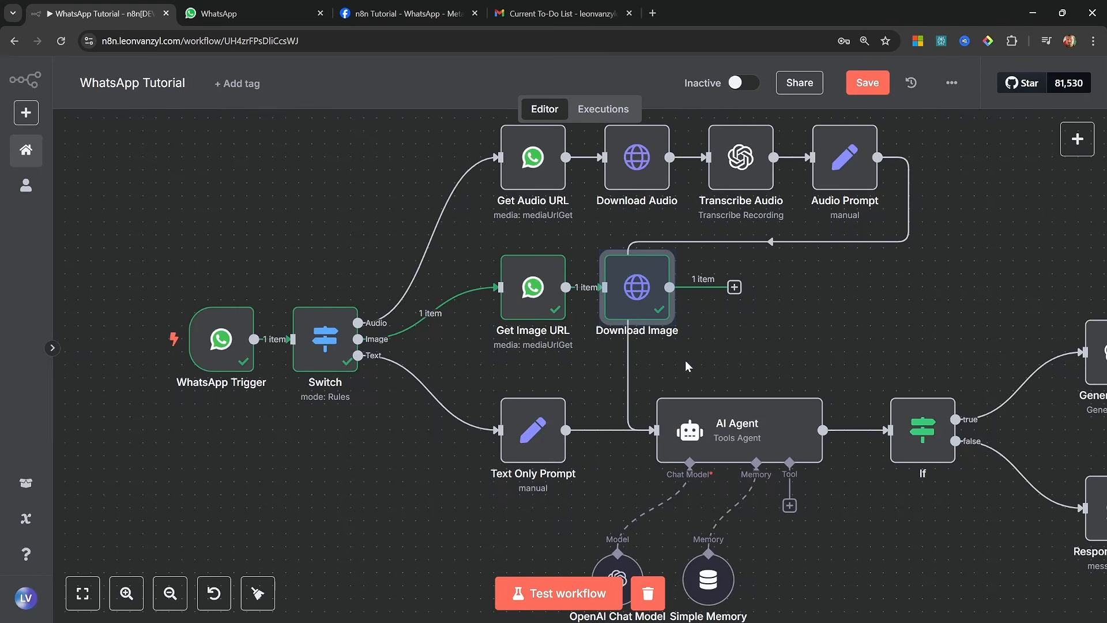
Add an OpenAI Analyze Image node after Download Image and name it "Analyze Image"
{"action": "left_click", "coordinate": [734, 286]}
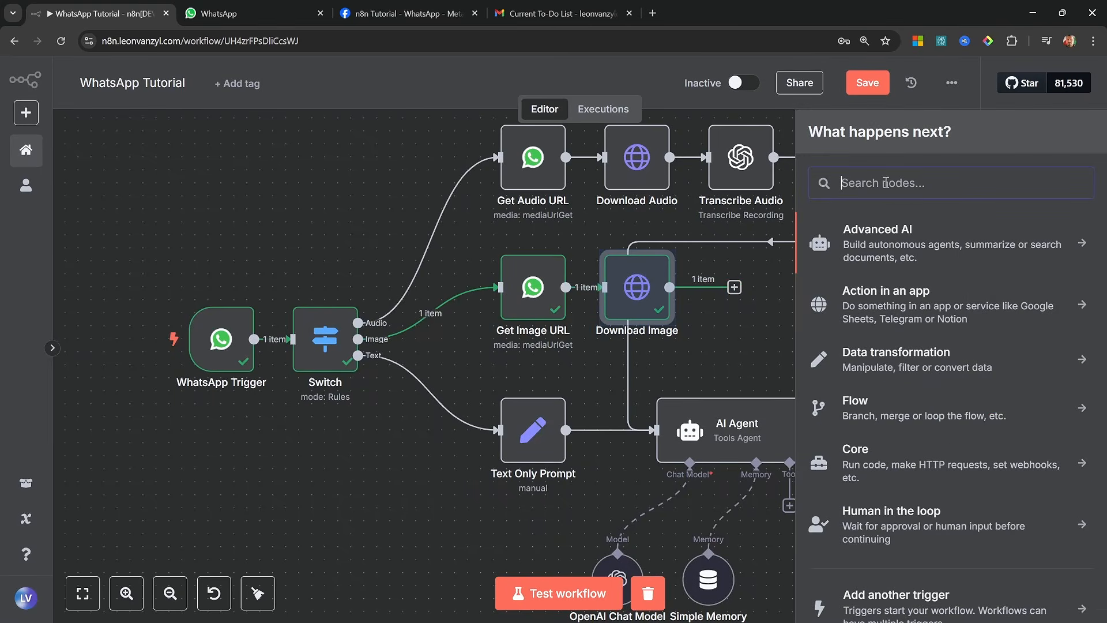
{"action": "type", "text": "openai"}
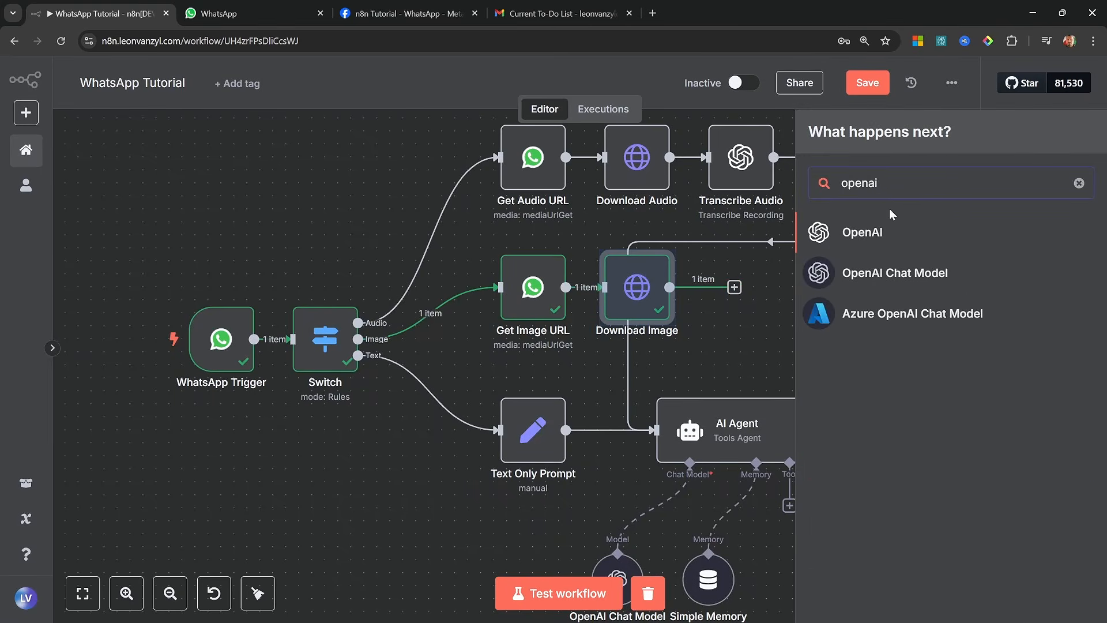
{"action": "left_click", "coordinate": [887, 229]}
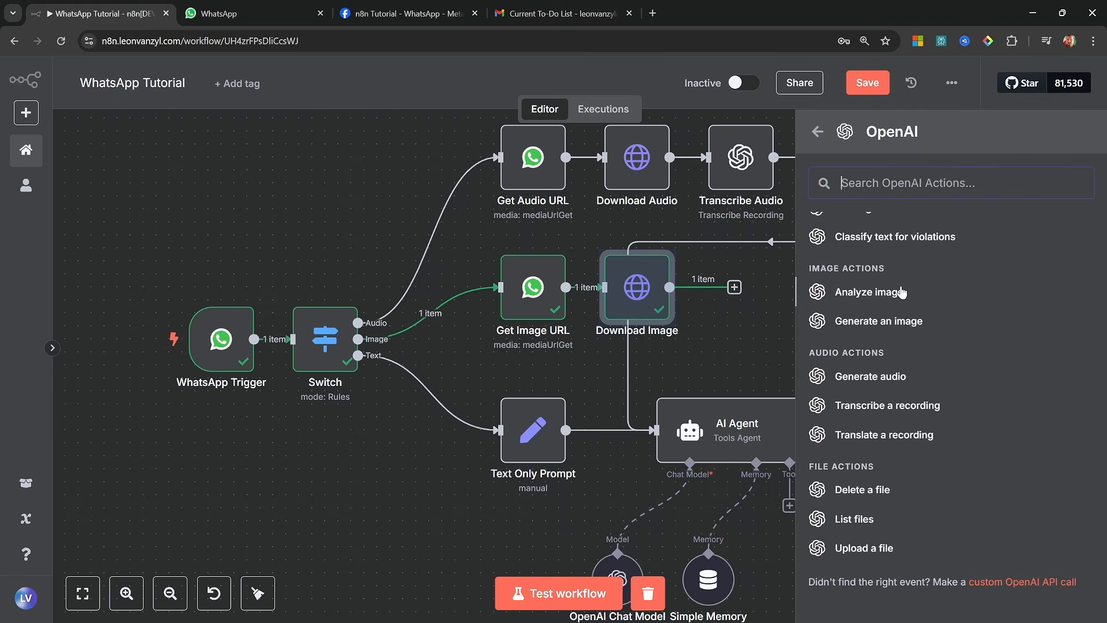
{"action": "left_click", "coordinate": [887, 293]}
{"action": "left_click", "coordinate": [480, 106]}
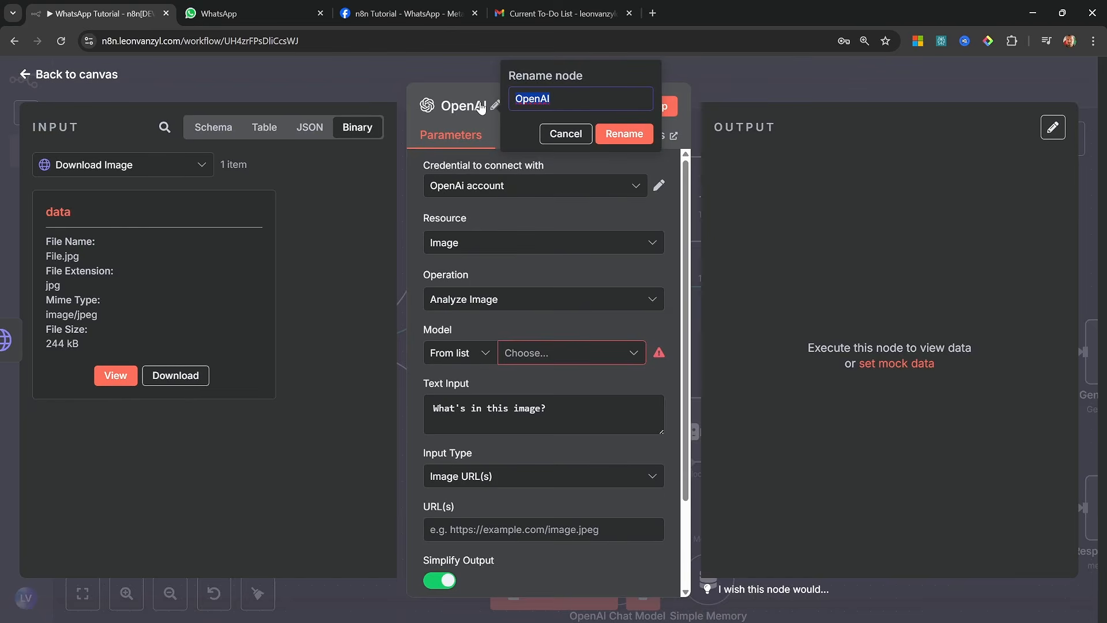
{"action": "type", "text": "Analyze Image"}
{"action": "left_click", "coordinate": [622, 134]}
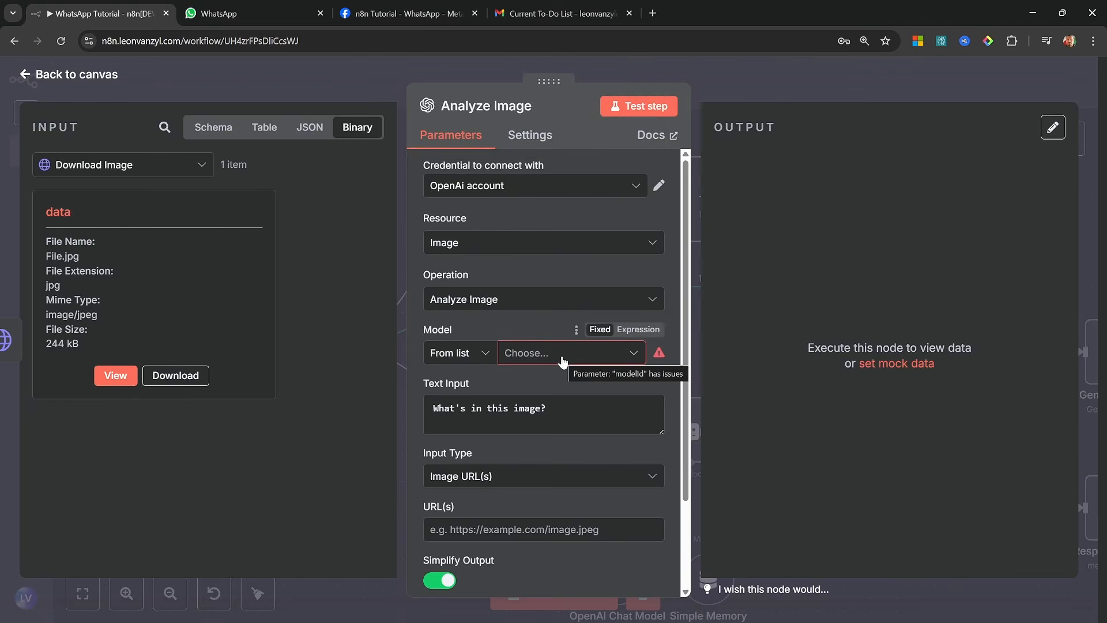
Set the Analyze Image node's model to CHATGPT-4O-LATEST and its text input to "Describe this image in detail."
{"action": "left_click", "coordinate": [562, 356]}
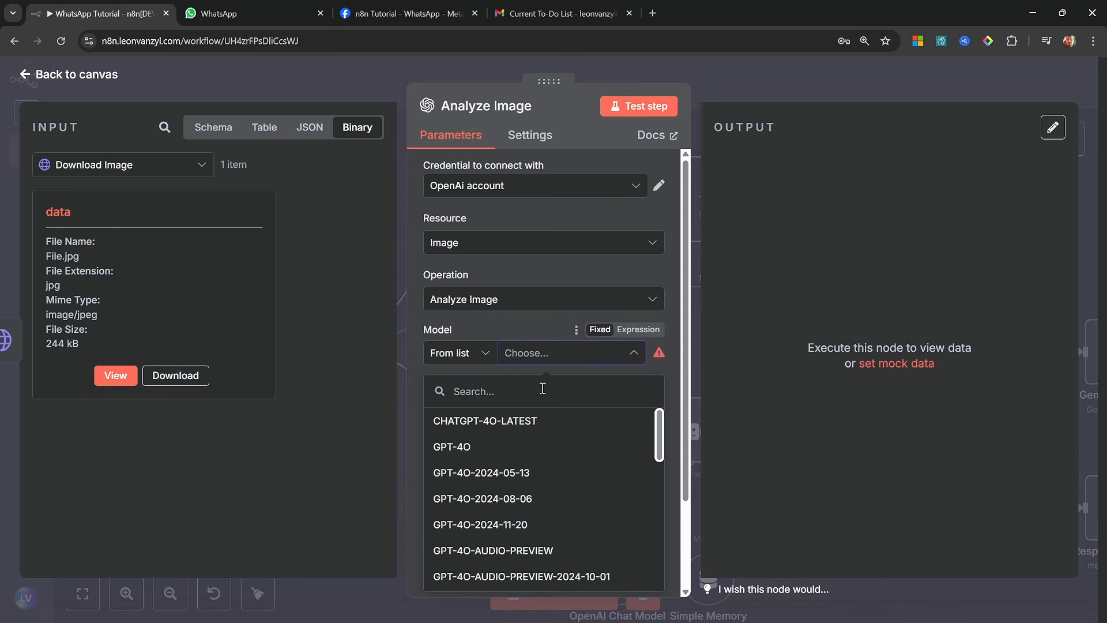
{"action": "left_click", "coordinate": [519, 428]}
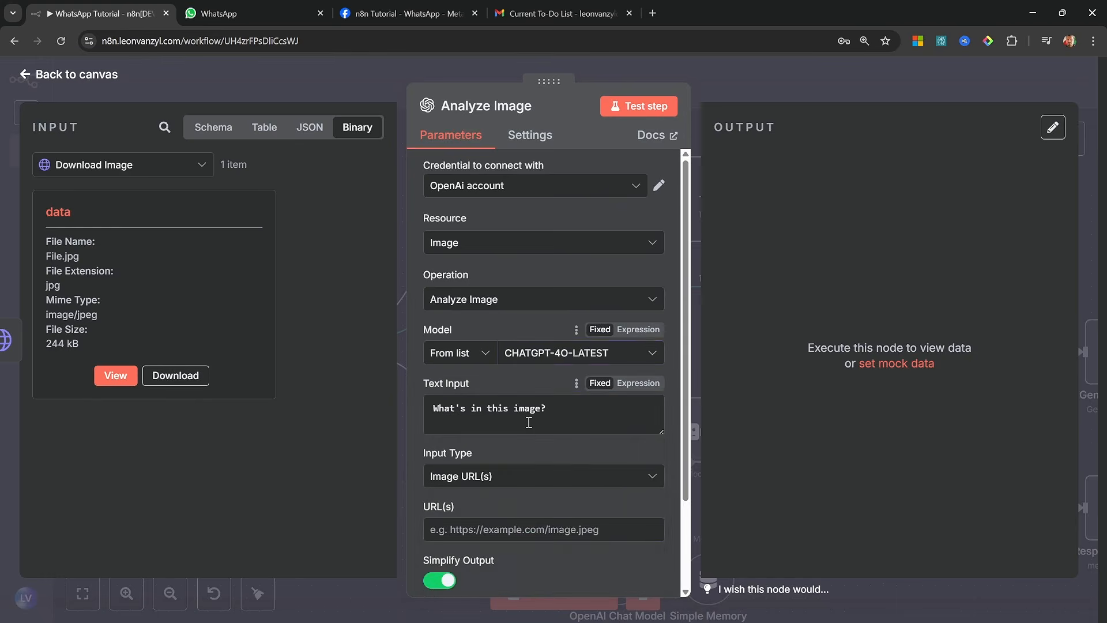
{"action": "triple_click", "coordinate": [569, 411]}
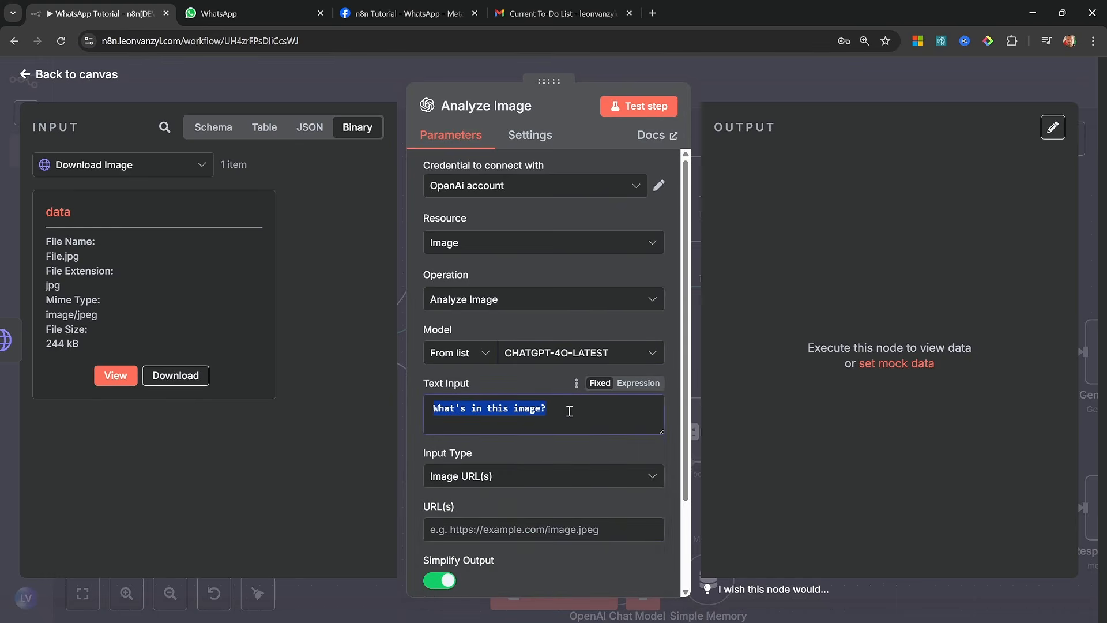
{"action": "type", "text": "Describe this "}
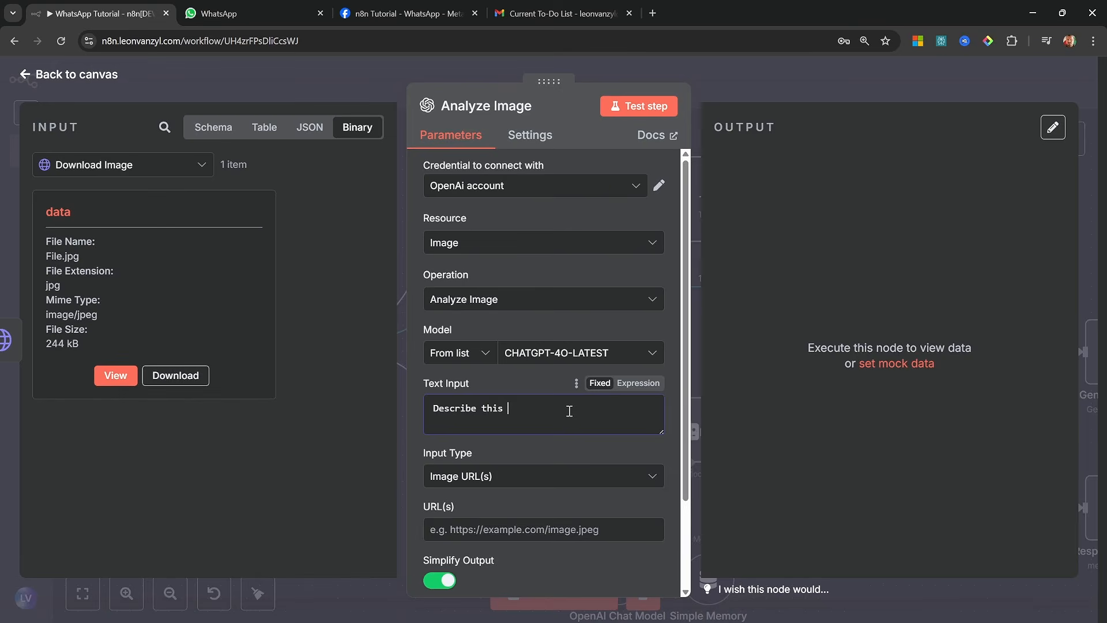
{"action": "type", "text": "image in detail."}
Set the Analyze Image node's input type to Binary File(s), test the node and return to the canvas
{"action": "left_click", "coordinate": [502, 476]}
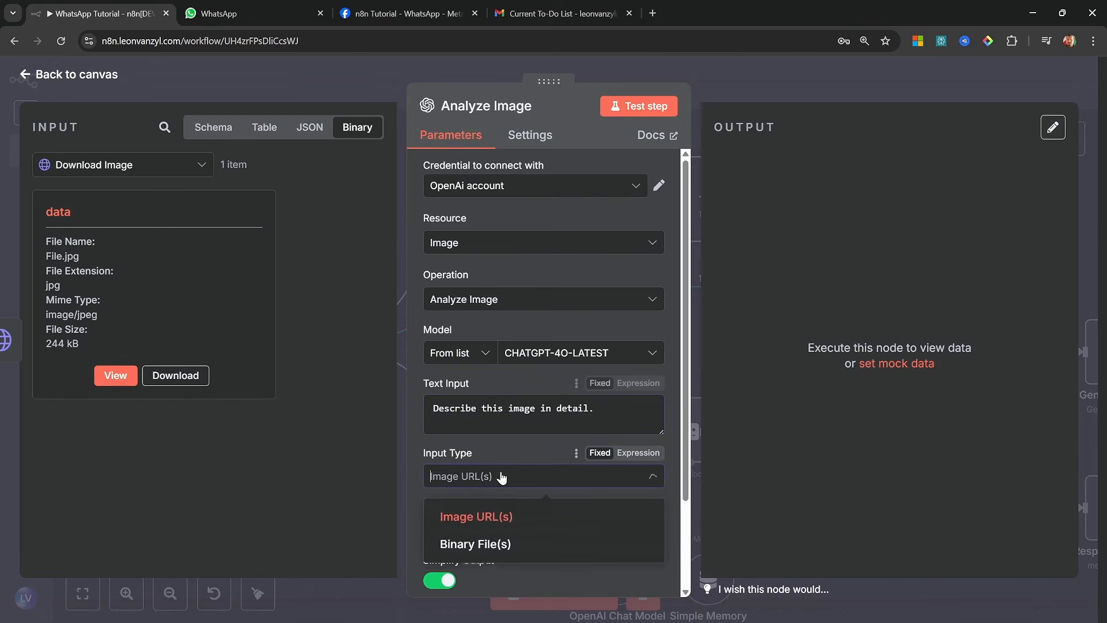
{"action": "left_click", "coordinate": [478, 547]}
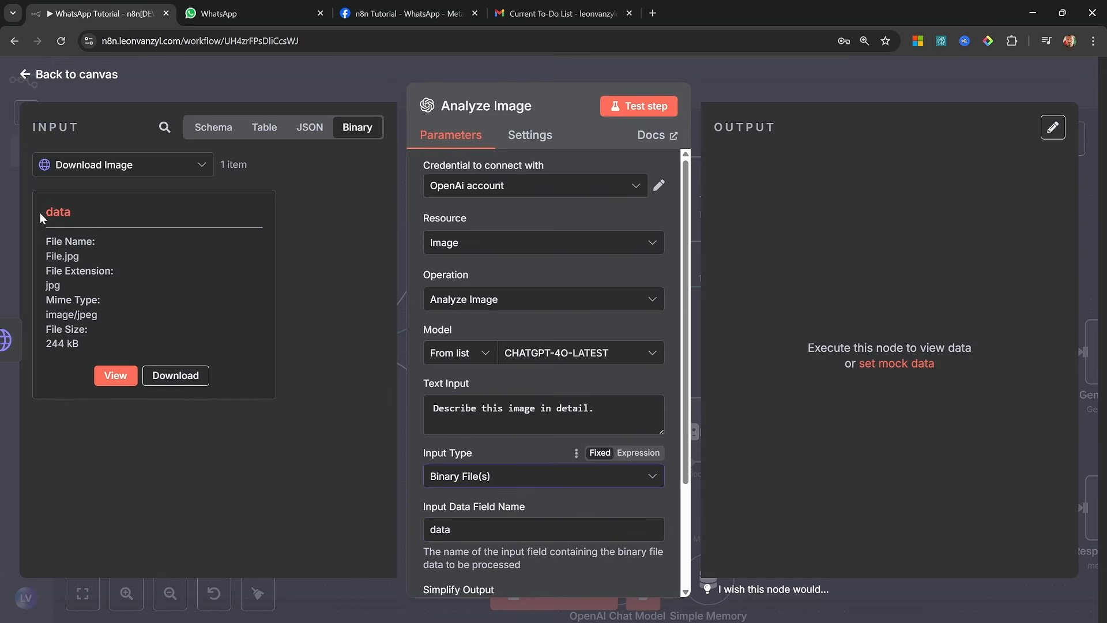
{"action": "left_click_drag", "start_coordinate": [40, 213], "coordinate": [92, 210]}
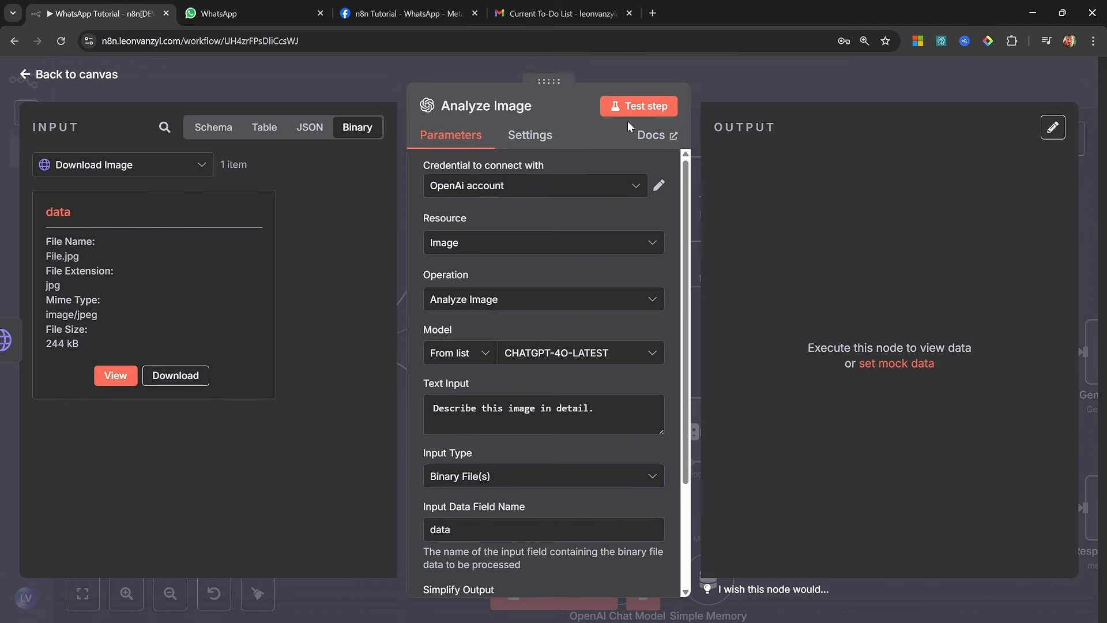
{"action": "left_click", "coordinate": [644, 106]}
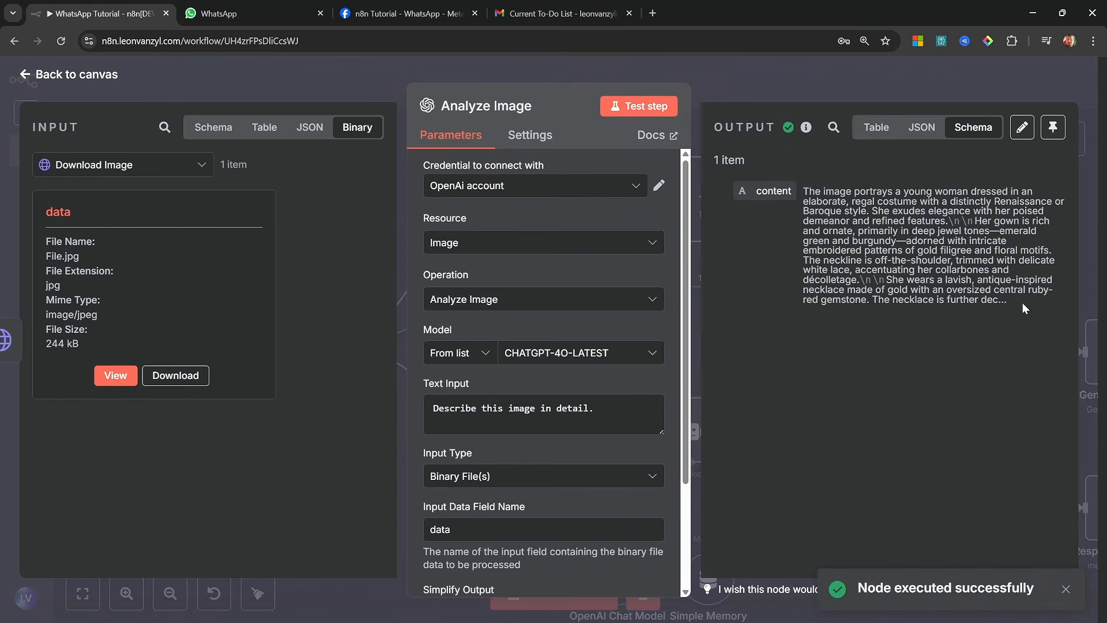
{"action": "mouse_move", "coordinate": [1022, 303]}
{"action": "left_mouse_down"}
{"action": "mouse_move", "coordinate": [807, 280]}
{"action": "mouse_move", "coordinate": [804, 190]}
{"action": "left_mouse_up"}
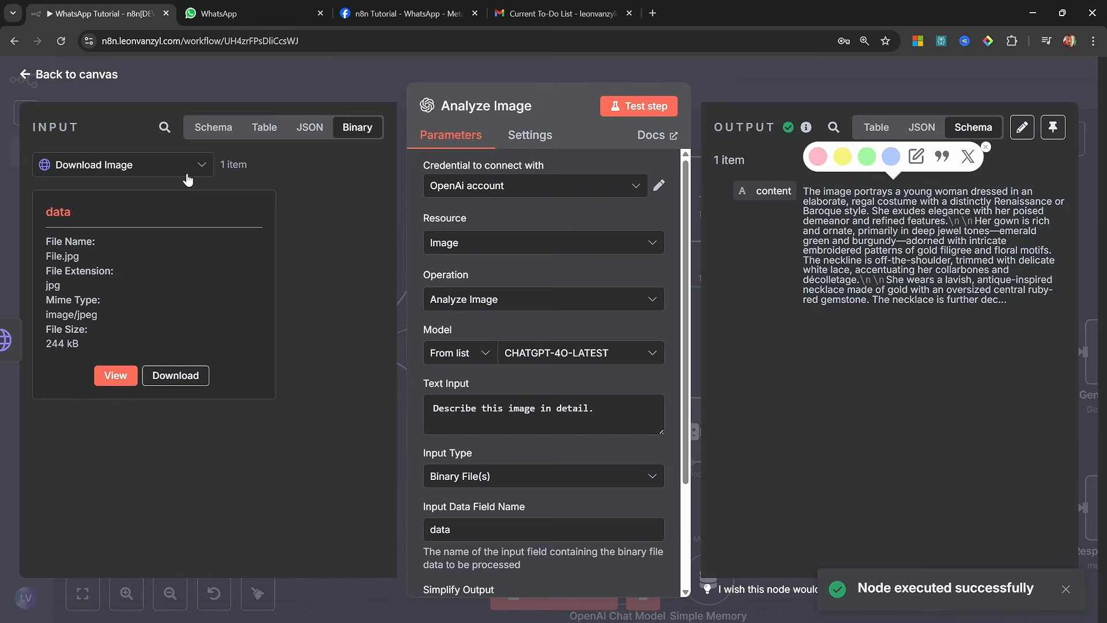
{"action": "left_click", "coordinate": [77, 74]}
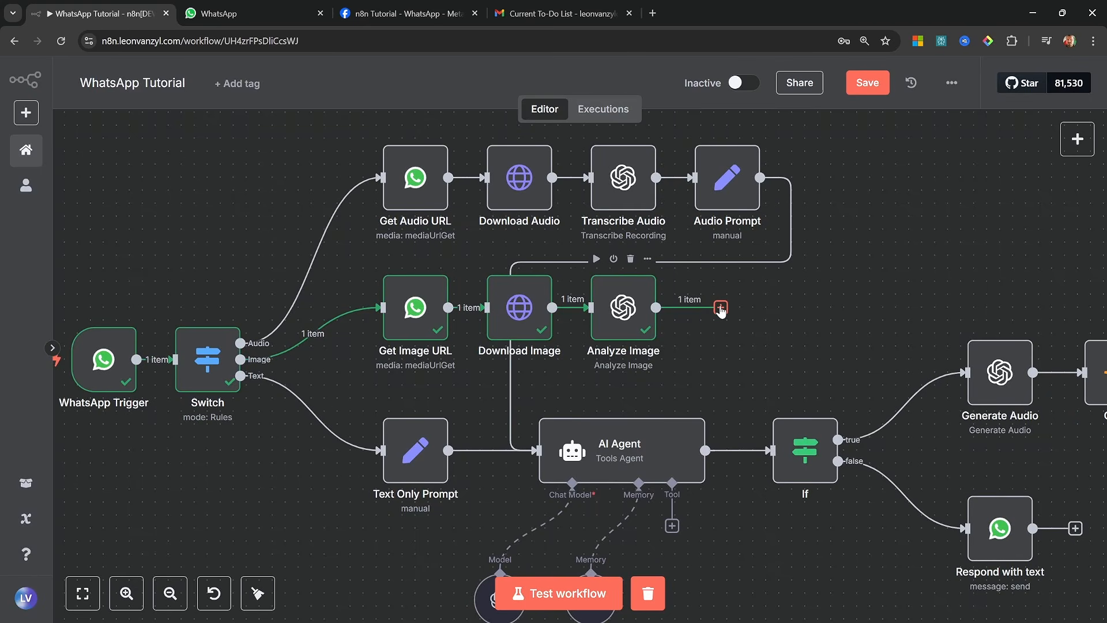
Add an Edit Fields (Set) node after Analyze Image with a string field named "text"
{"action": "left_click", "coordinate": [720, 308]}
{"action": "type", "text": "set"}
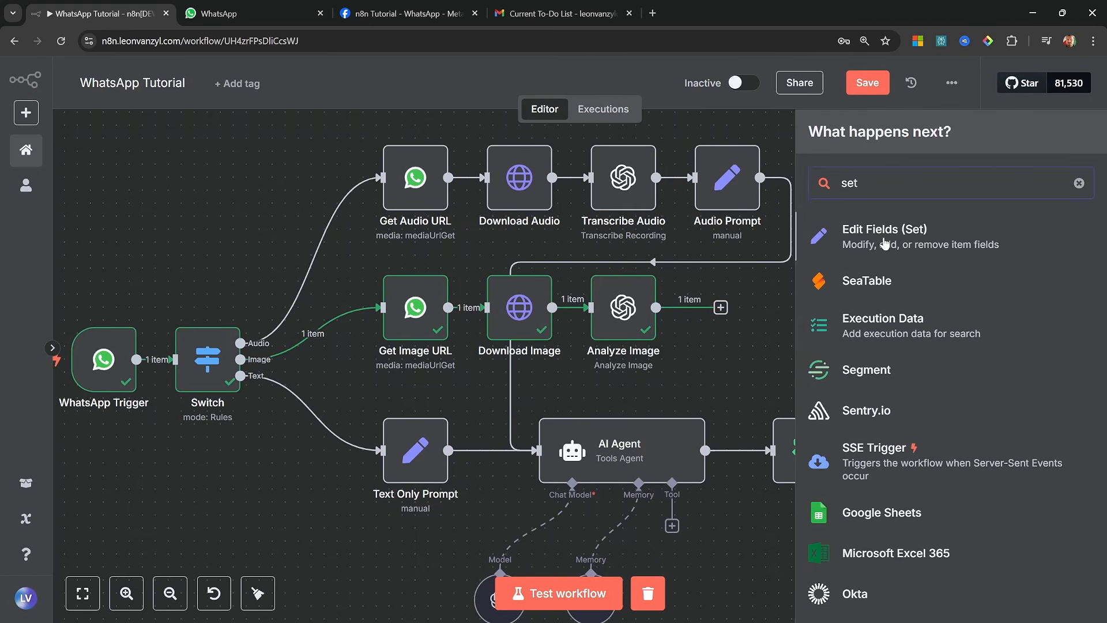
{"action": "left_click", "coordinate": [885, 244]}
{"action": "left_click", "coordinate": [542, 337]}
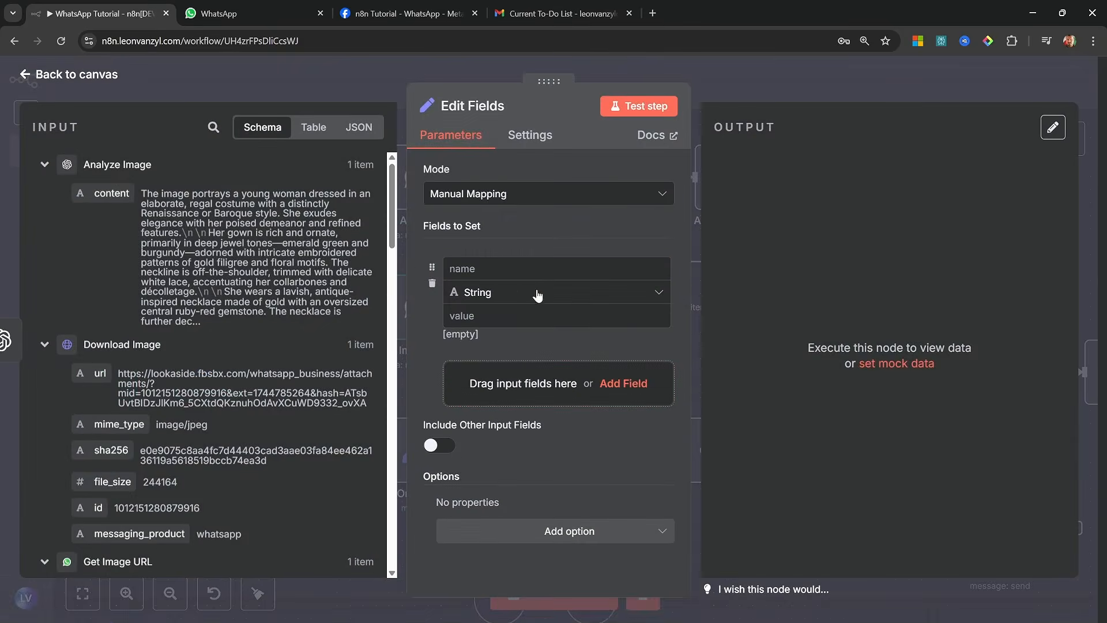
{"action": "left_click", "coordinate": [531, 268]}
{"action": "type", "text": "text"}
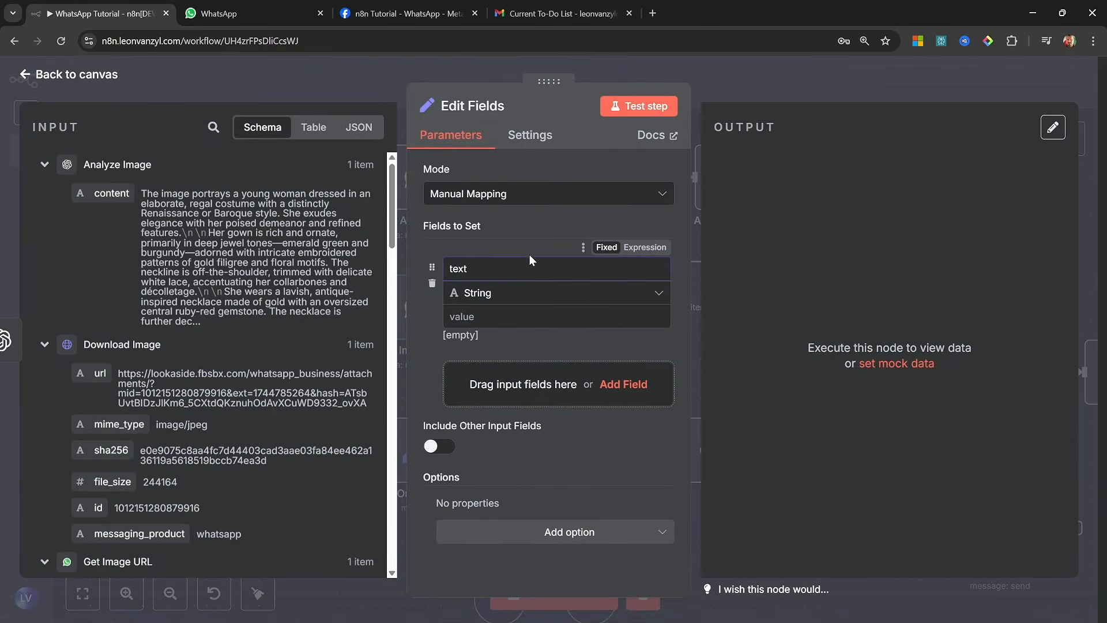
Enter "# The user provided the following image and text." and "## Image Description:" with {{ $json.content }} beneath as the text field's expression
{"action": "left_click", "coordinate": [652, 328]}
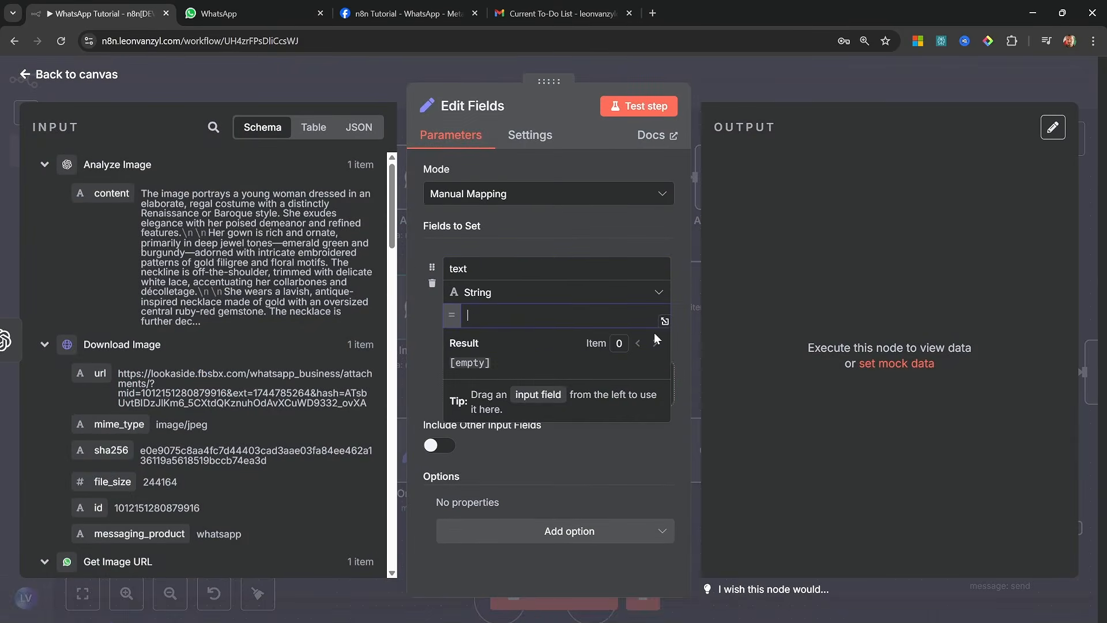
{"action": "left_click", "coordinate": [664, 321]}
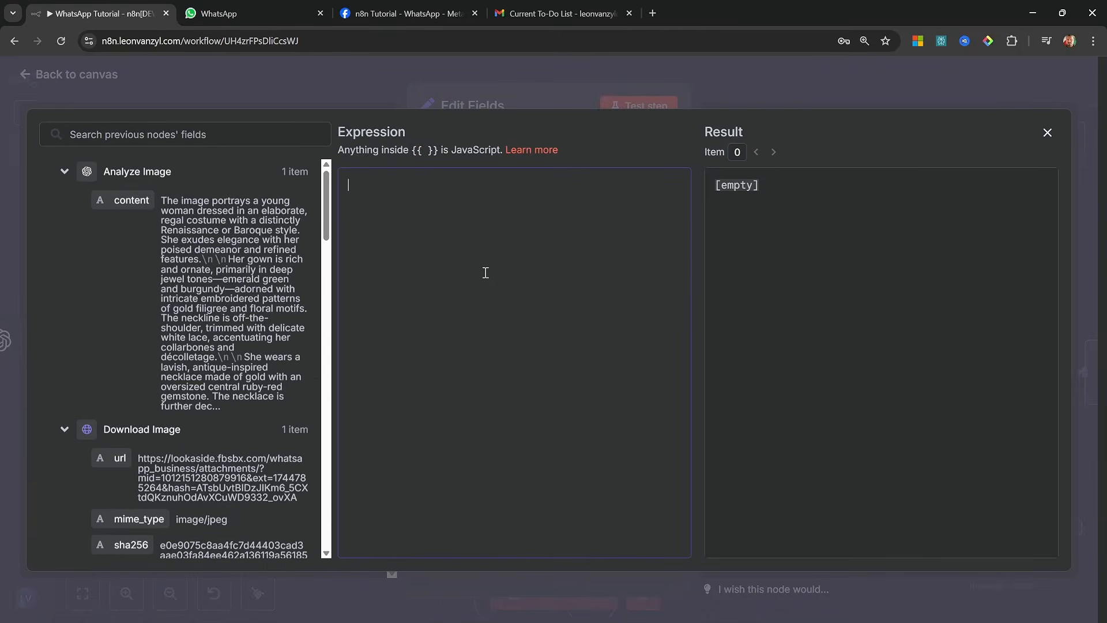
{"action": "type", "text": "# The user provided the following image and text."}
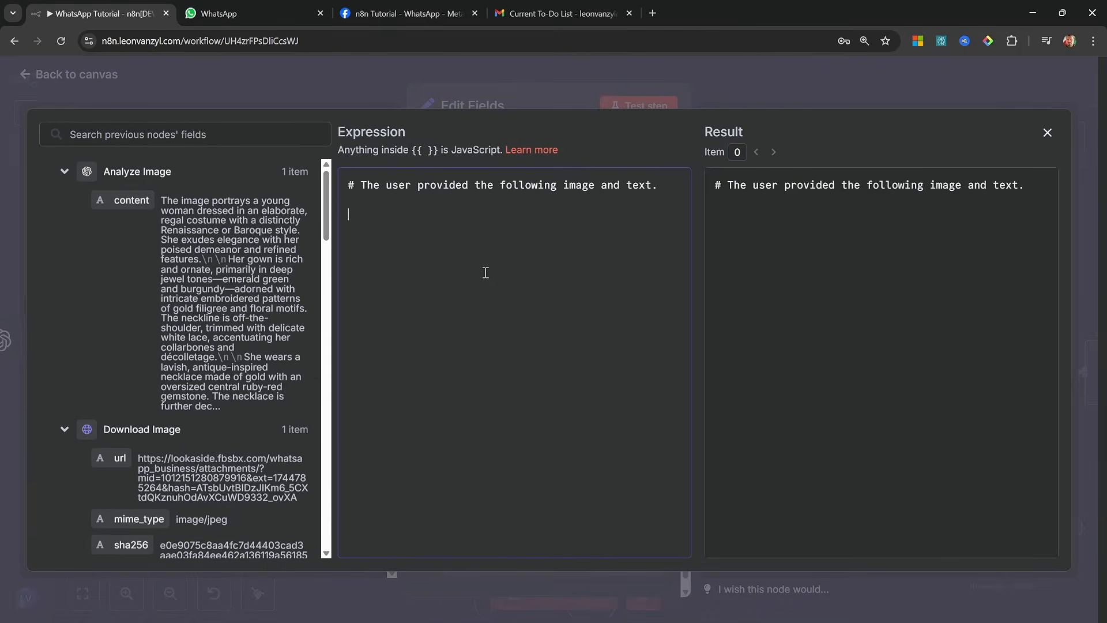
{"action": "type", "text": "## Image Description:"}
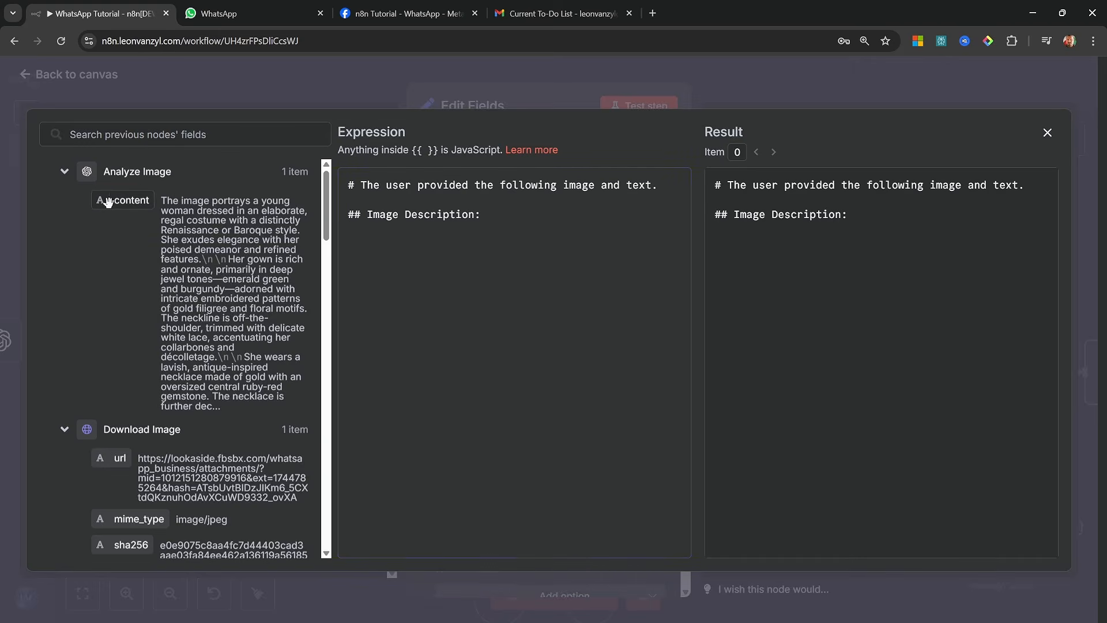
{"action": "left_click_drag", "start_coordinate": [108, 200], "coordinate": [345, 256]}
{"action": "left_click_drag", "start_coordinate": [398, 260], "coordinate": [398, 259]}
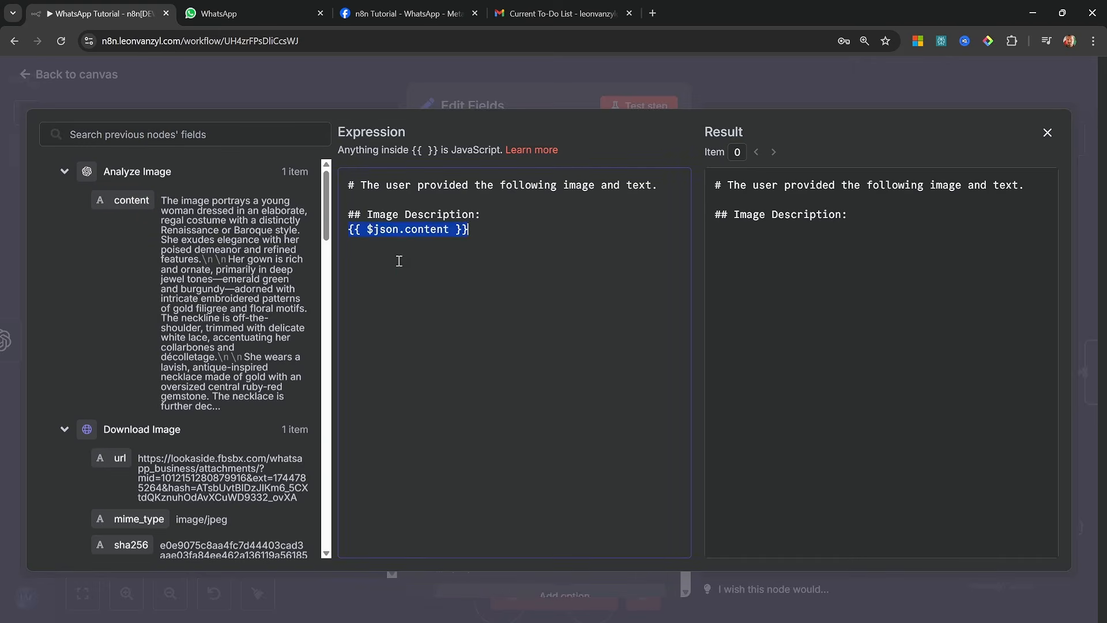
Add a "## User Message:" heading below the image description, separated by a blank line
{"action": "key", "text": "Return"}
{"action": "key", "text": "Return"}
{"action": "type", "text": "##"}
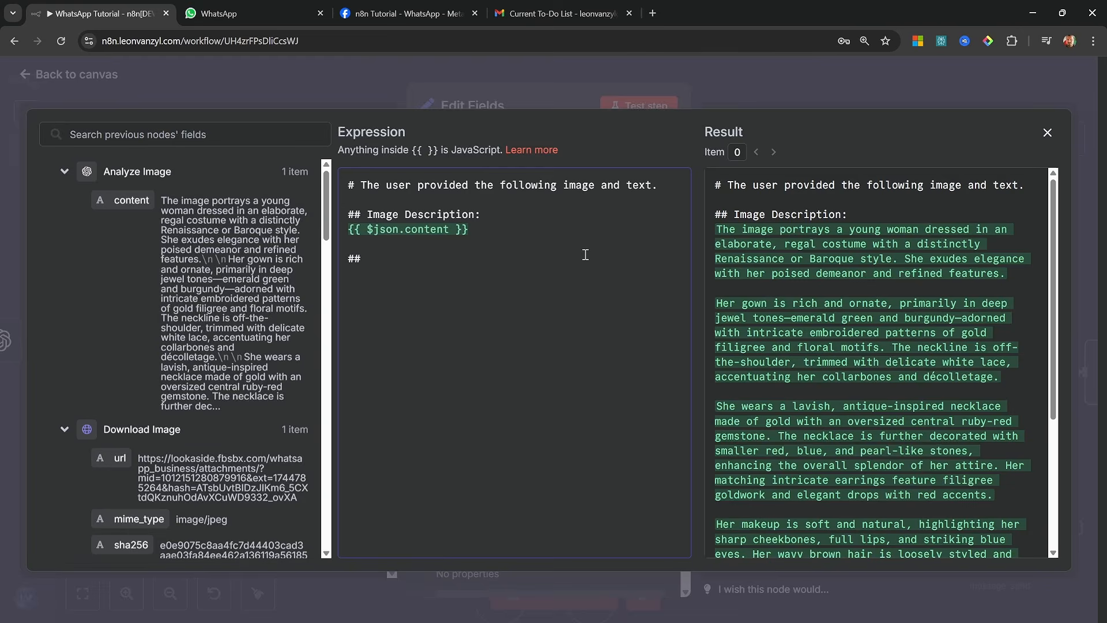
{"action": "type", "text": " User Mesd"}
{"action": "key", "text": "BackSpace"}
{"action": "type", "text": "sage:"}
{"action": "key", "text": "Return"}
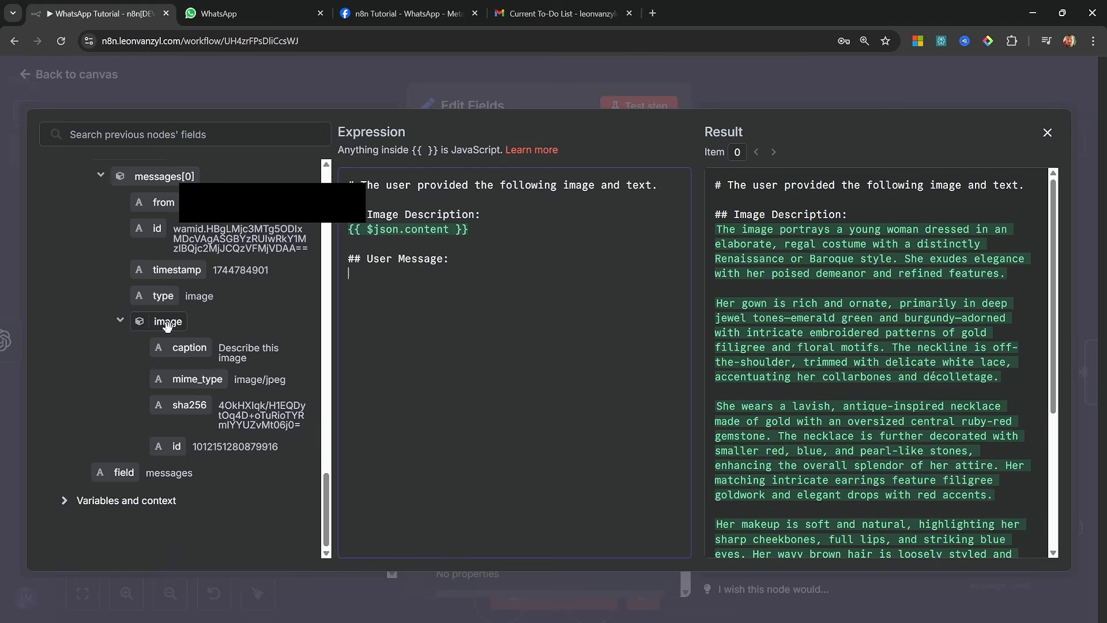
Check the sent image's caption in the WhatsApp chat and insert the WhatsApp Trigger's image caption under the User Message heading
{"action": "left_click_drag", "start_coordinate": [278, 447], "coordinate": [192, 447]}
{"action": "left_click", "coordinate": [263, 448]}
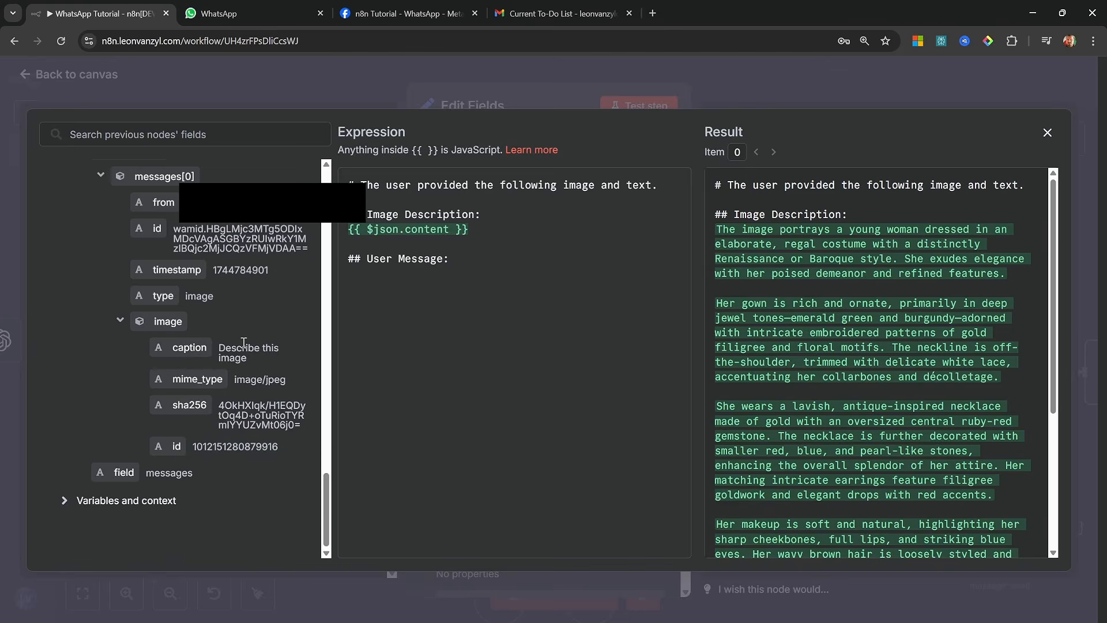
{"action": "left_click", "coordinate": [248, 13]}
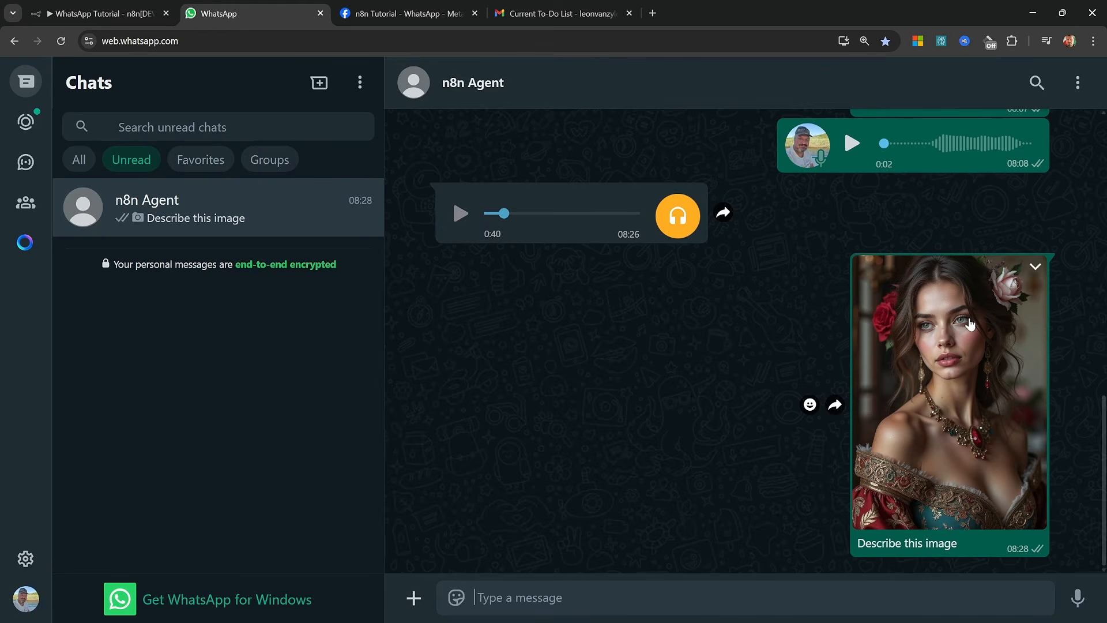
{"action": "left_click_drag", "start_coordinate": [963, 544], "coordinate": [858, 547]}
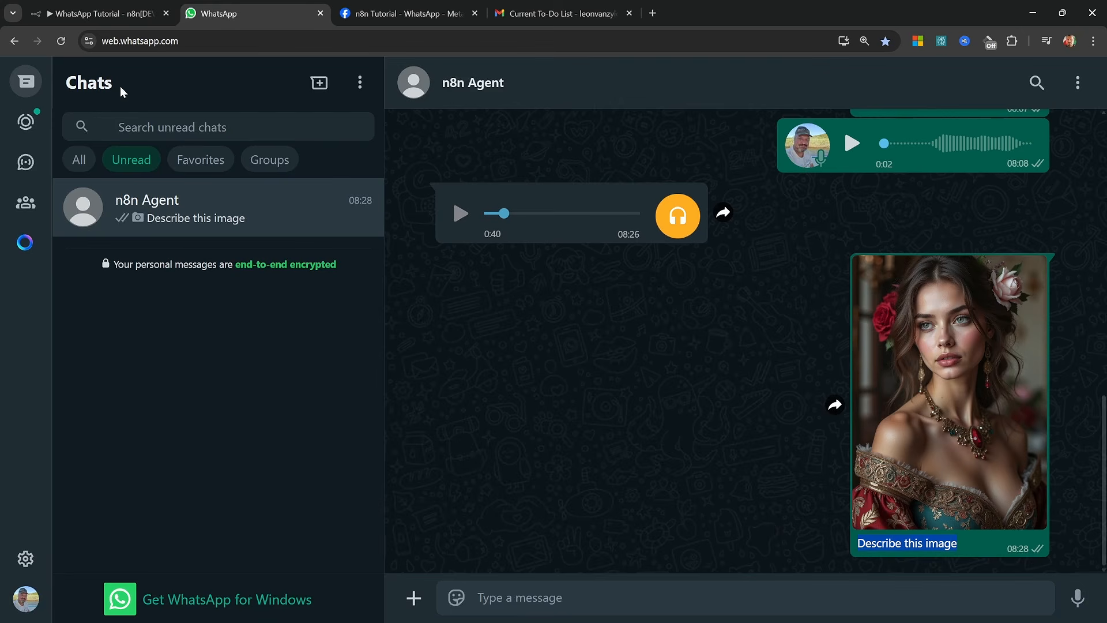
{"action": "left_click", "coordinate": [115, 13]}
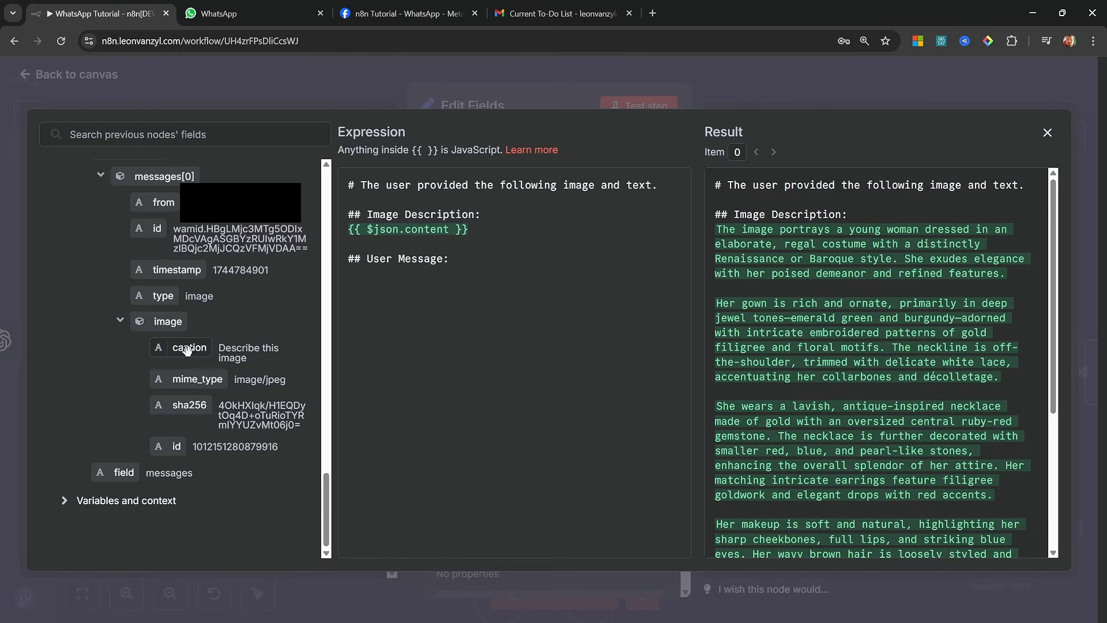
{"action": "left_click_drag", "start_coordinate": [189, 349], "coordinate": [475, 338]}
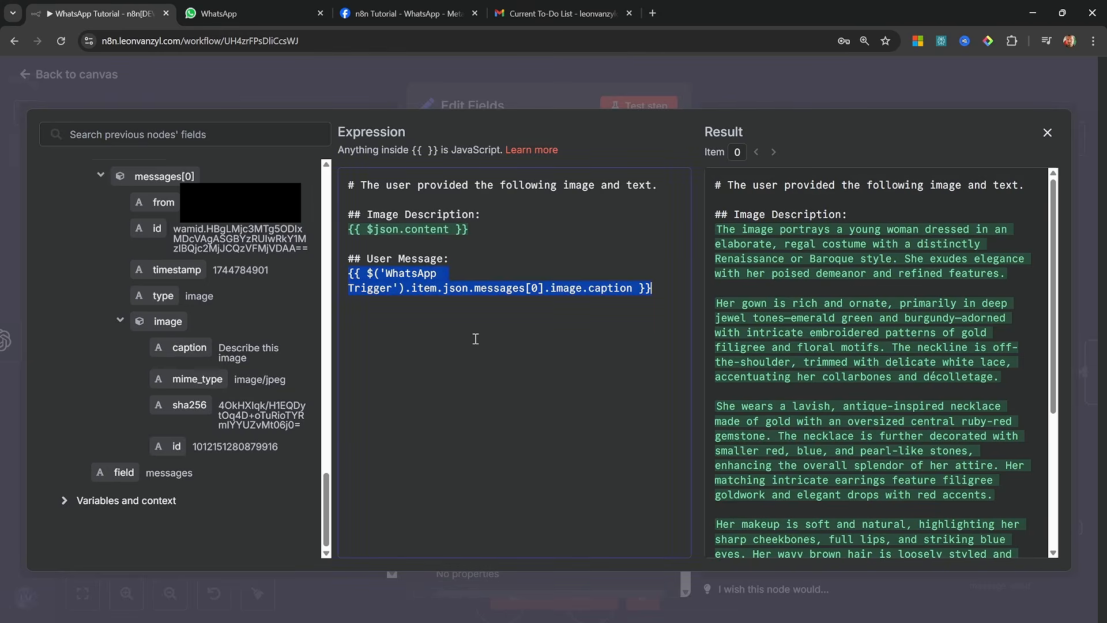
{"action": "left_click", "coordinate": [475, 339]}
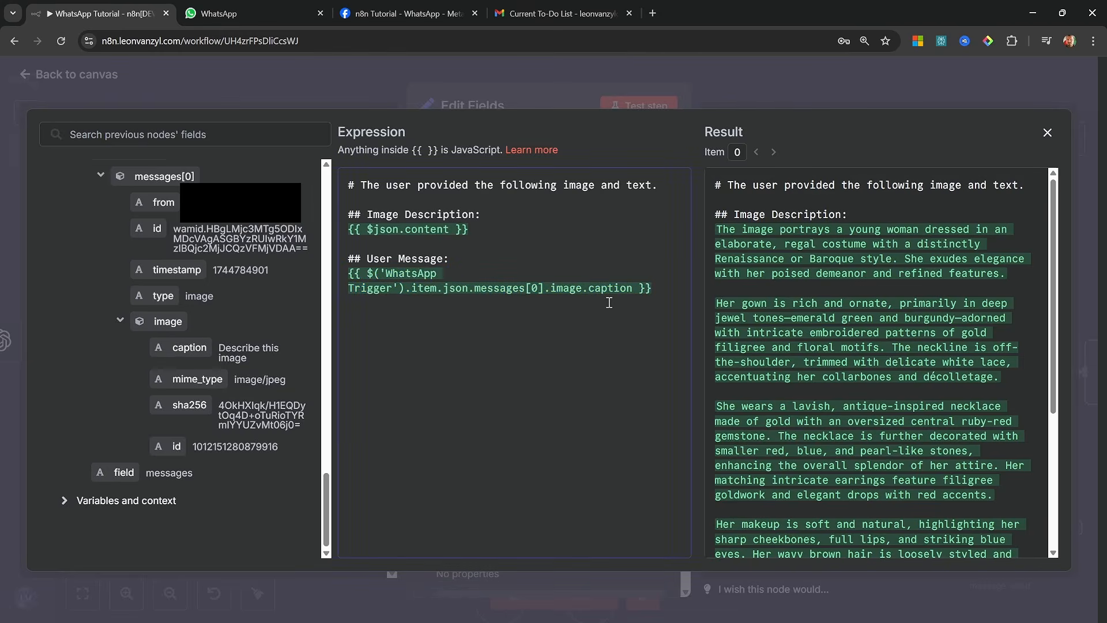
Add the fallback || "Describe this image." inside the image caption expression
{"action": "key", "text": "Left"}
{"action": "key", "text": "Left"}
{"action": "key", "text": "Left"}
{"action": "type", "text": "||"}
{"action": "type", "text": " \"\""}
{"action": "type", "text": "Describe this image"}
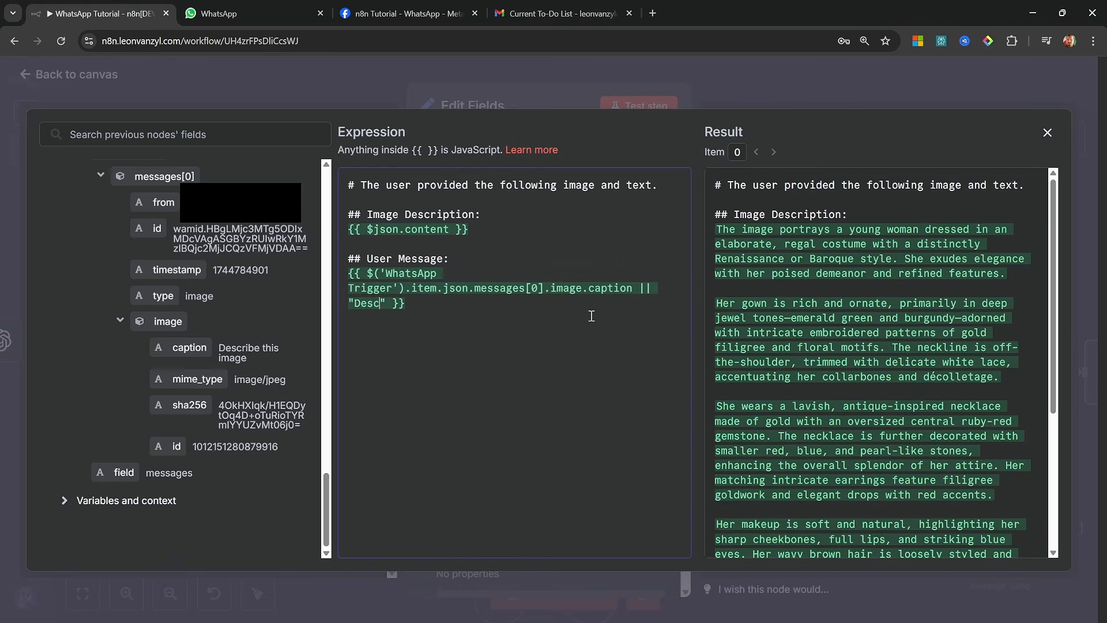
{"action": "type", "text": "."}
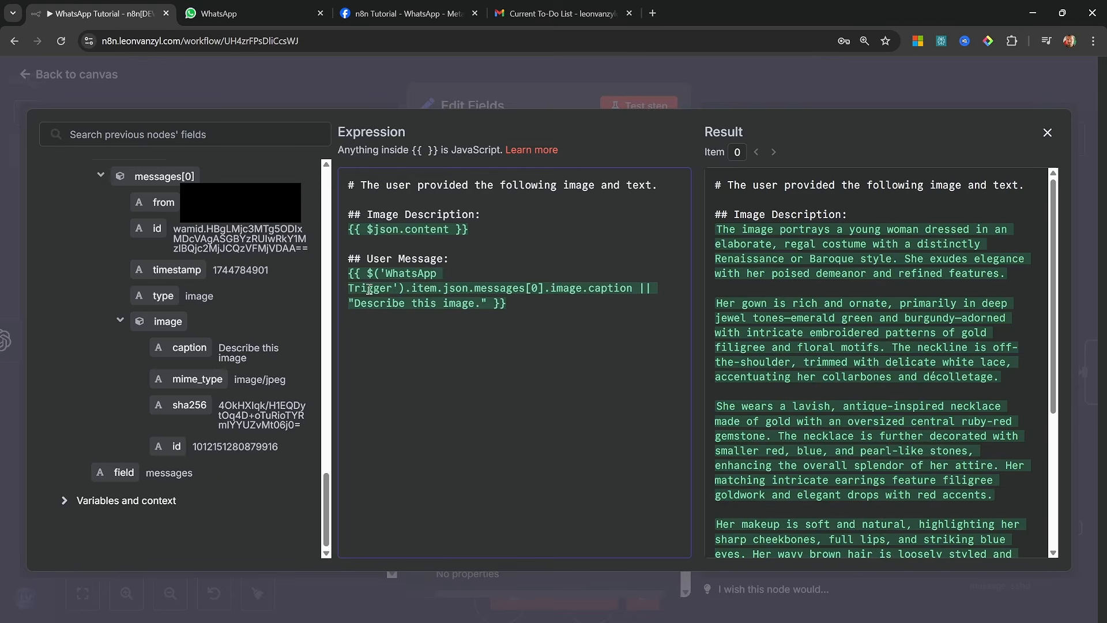
Rename the Edit Fields node as "Image + Text Prompt" and connect its output to the AI Agent
{"action": "left_click", "coordinate": [468, 105]}
{"action": "left_click", "coordinate": [469, 106]}
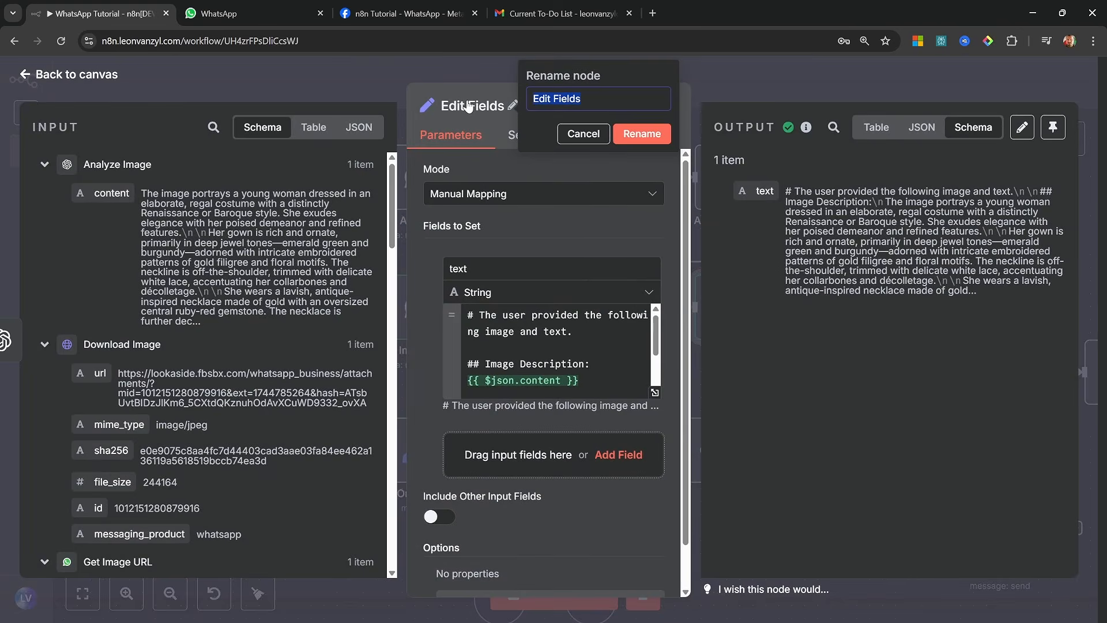
{"action": "type", "text": "Image + Texxt"}
{"action": "key", "text": "BackSpace"}
{"action": "key", "text": "BackSpace"}
{"action": "key", "text": "BackSpace"}
{"action": "type", "text": "t Prompt"}
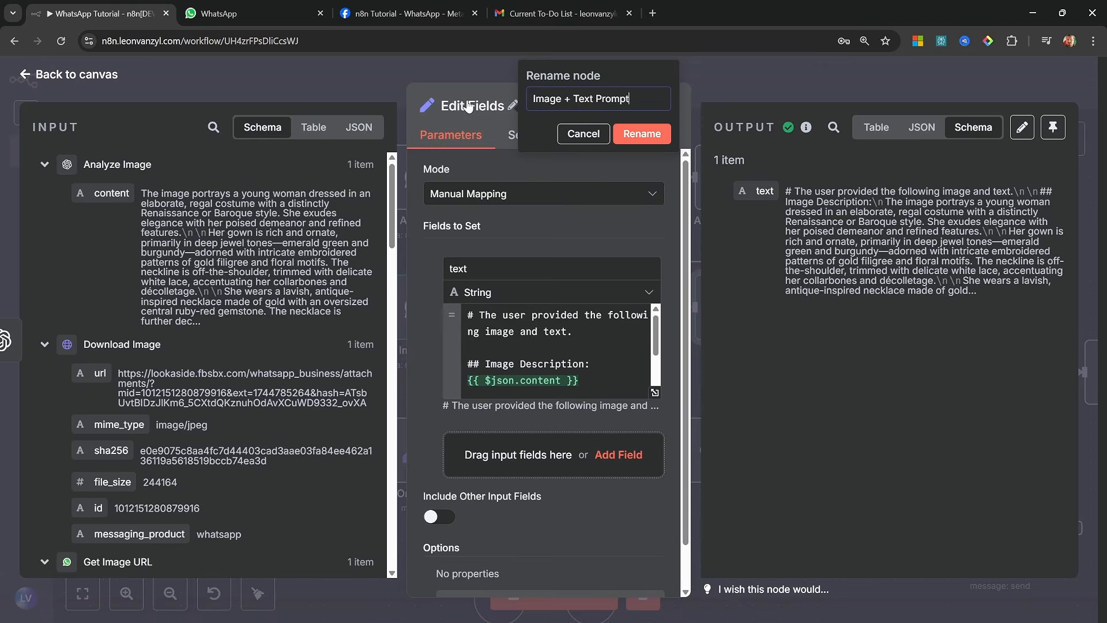
{"action": "left_click", "coordinate": [641, 133]}
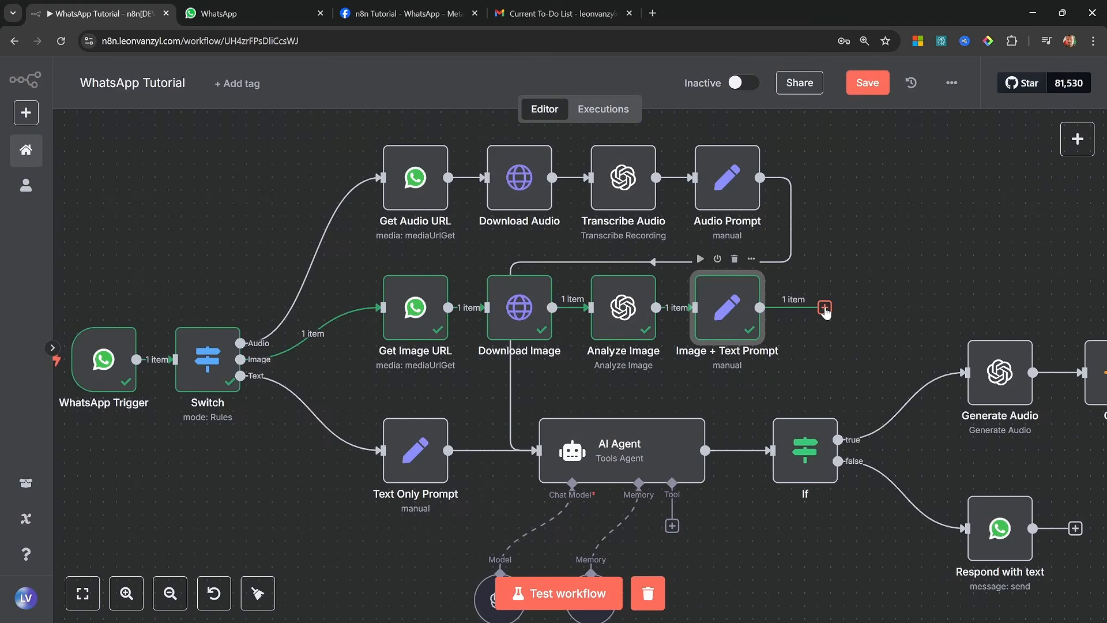
{"action": "left_click_drag", "start_coordinate": [842, 371], "coordinate": [539, 451]}
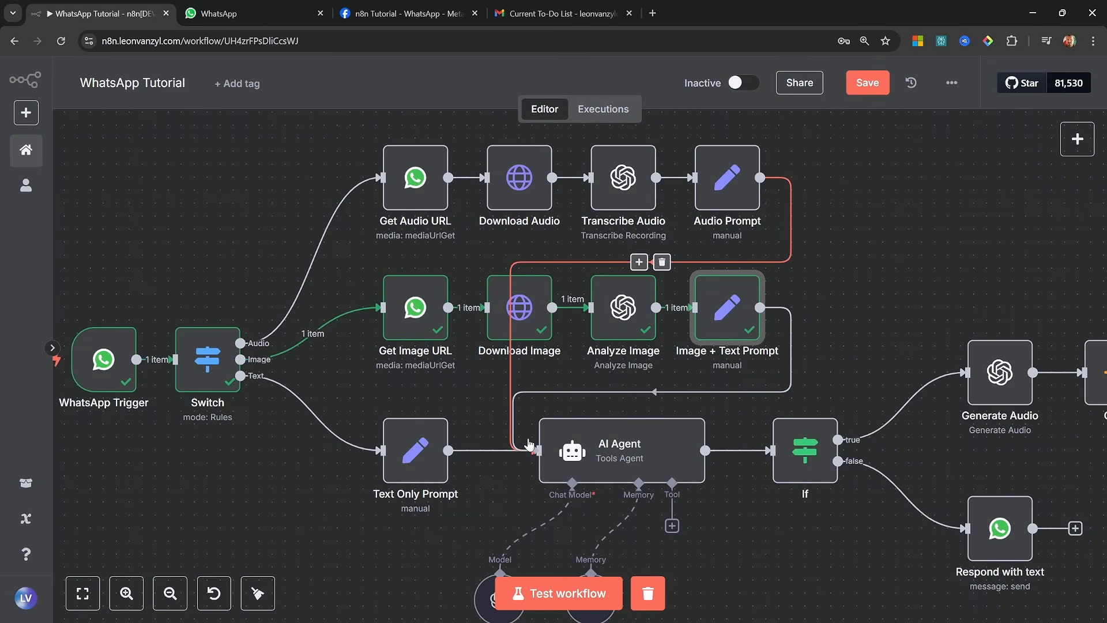
Save the workflow and start a test run with the whole workflow in view
{"action": "key", "text": "ctrl+s"}
{"action": "key", "text": "1"}
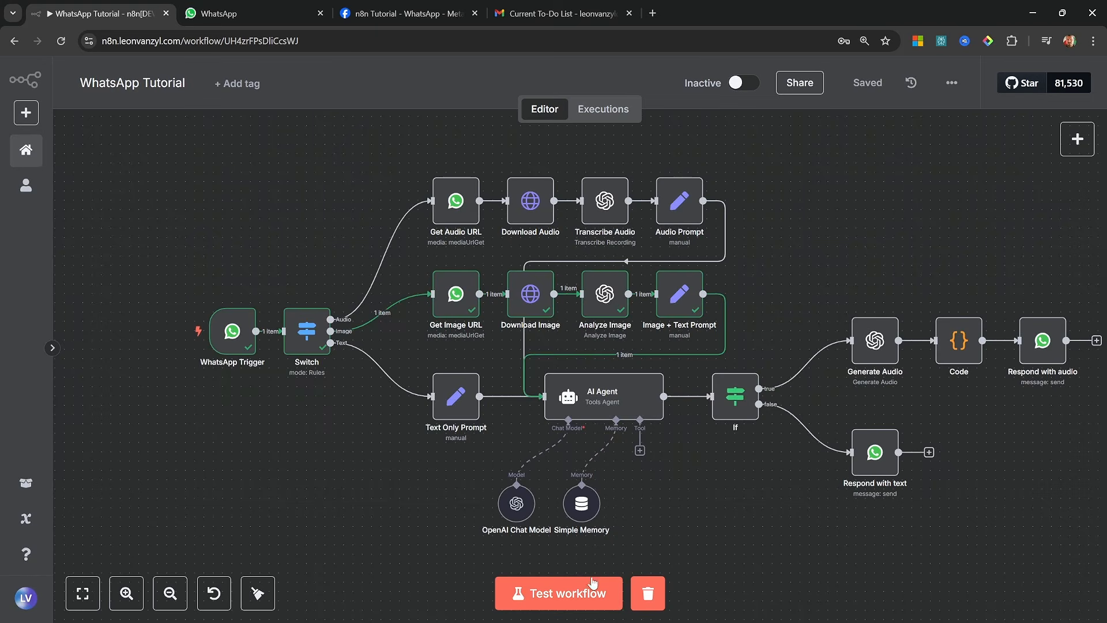
{"action": "left_click", "coordinate": [565, 598]}
Send the meal photo without a caption to the n8n Agent chat in WhatsApp and open the agent's reply
{"action": "key", "text": "ctrl+Tab"}
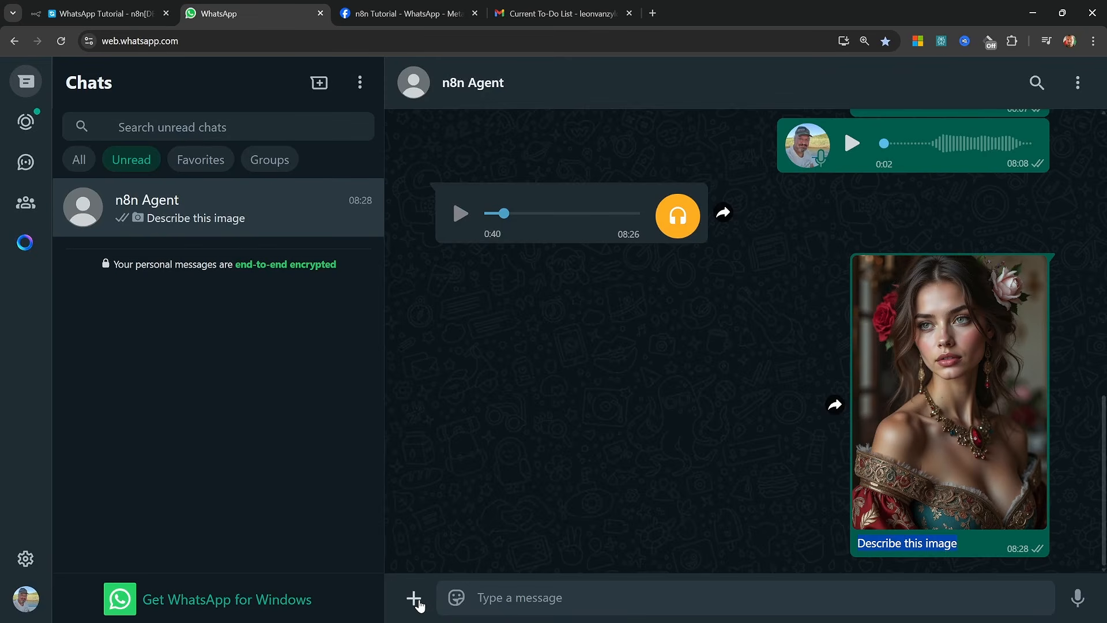
{"action": "left_click", "coordinate": [415, 600]}
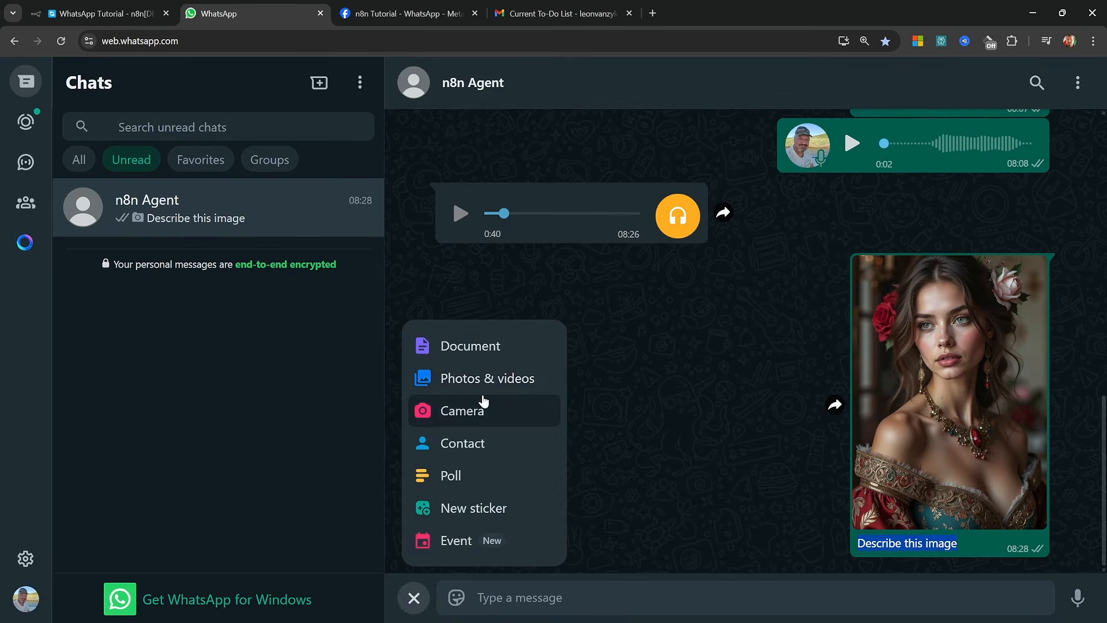
{"action": "left_click", "coordinate": [484, 381]}
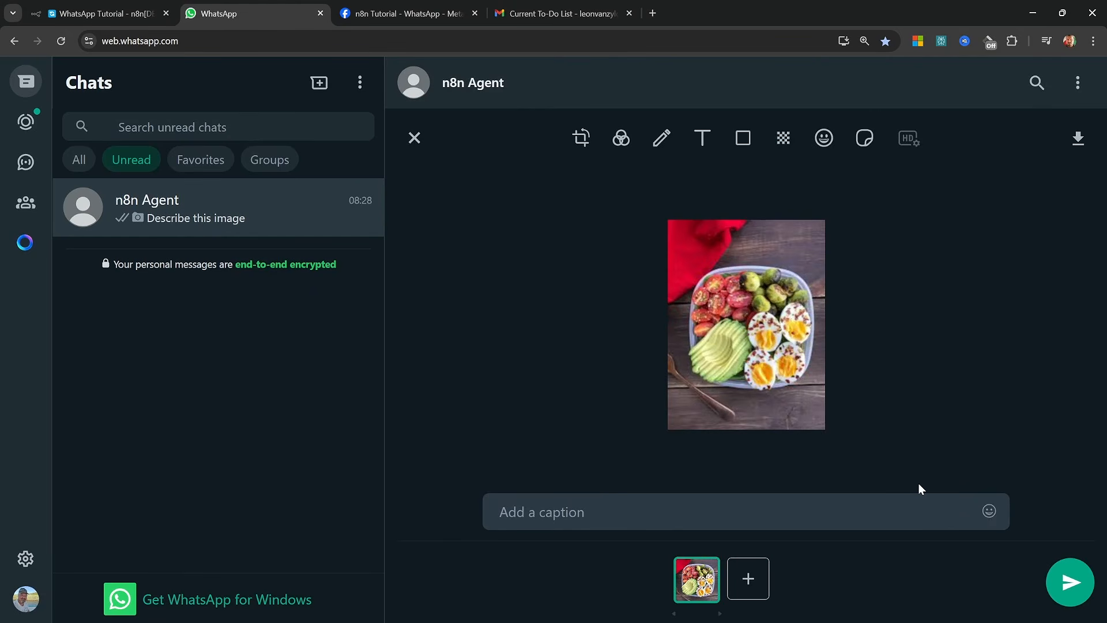
{"action": "left_click", "coordinate": [1078, 592]}
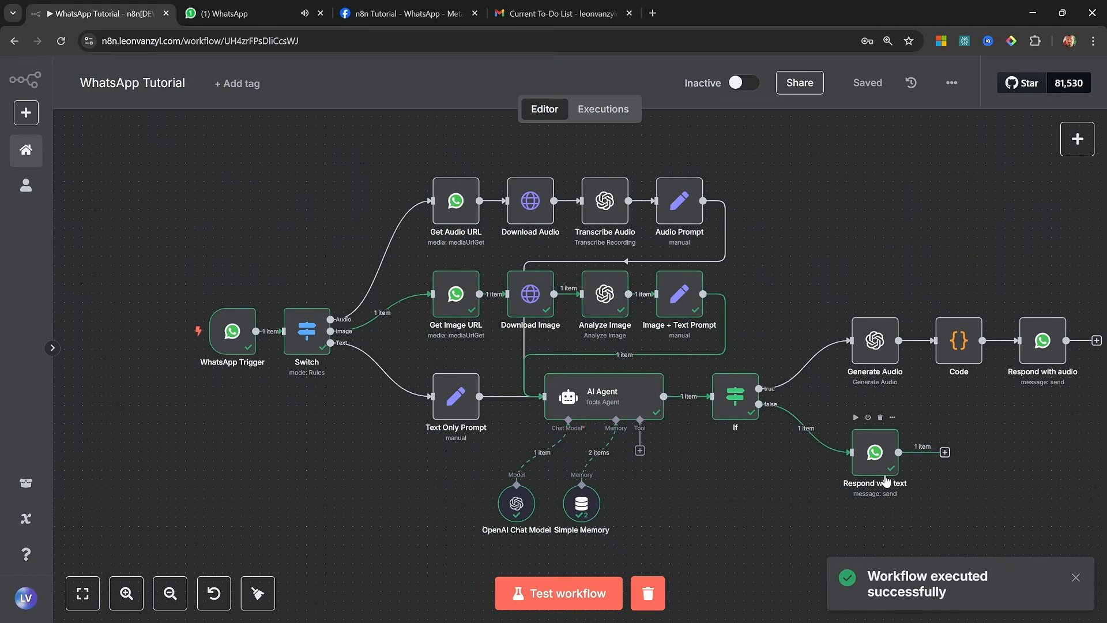
{"action": "left_click", "coordinate": [249, 14]}
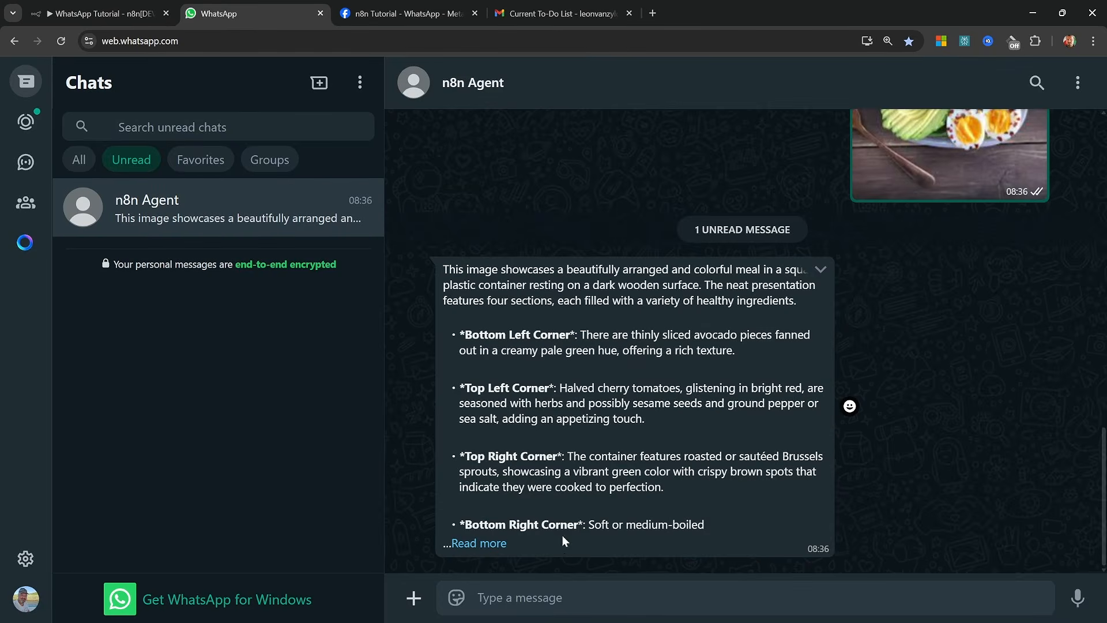
Send the plush doll image to the n8n Agent chat with the caption "What color is the shirt?" and check the reply
{"action": "left_click", "coordinate": [562, 594]}
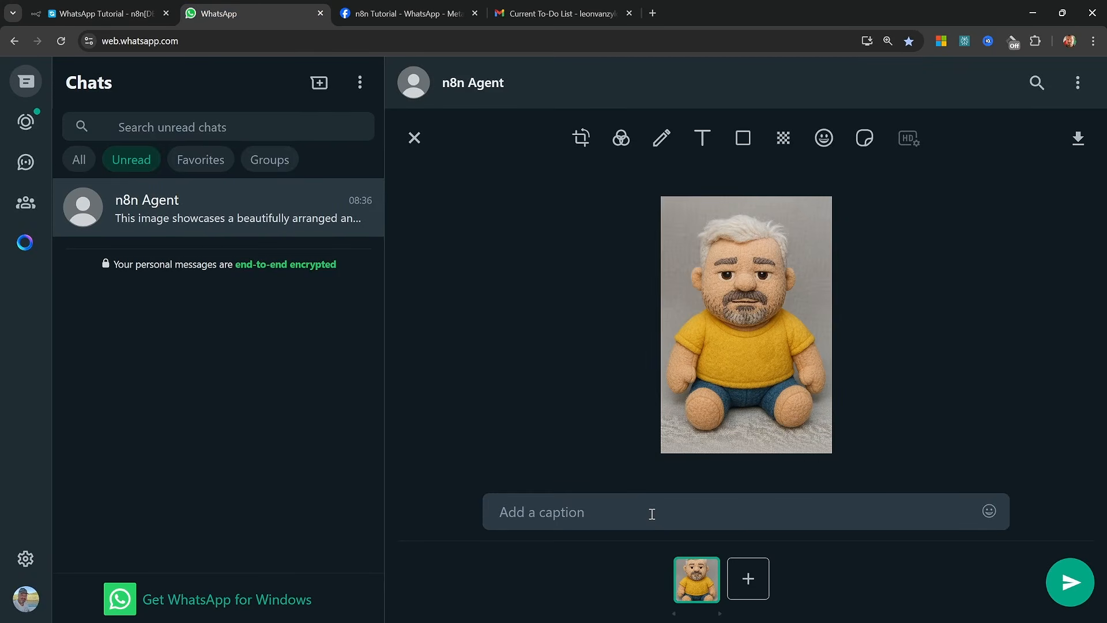
{"action": "type", "text": "What color is the shirt?"}
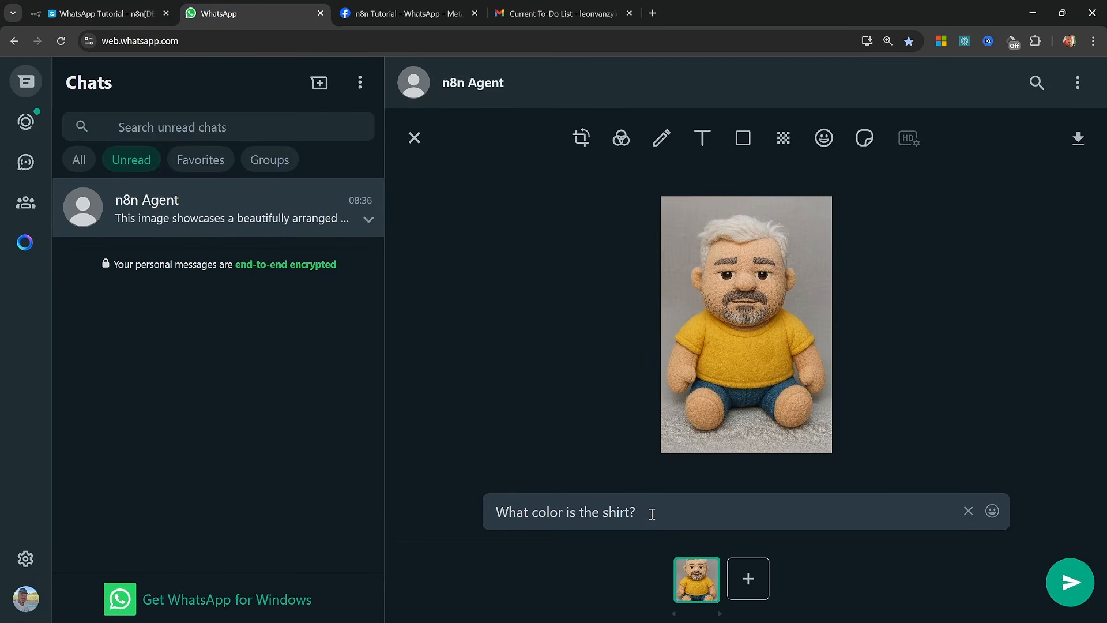
{"action": "key", "text": "Return"}
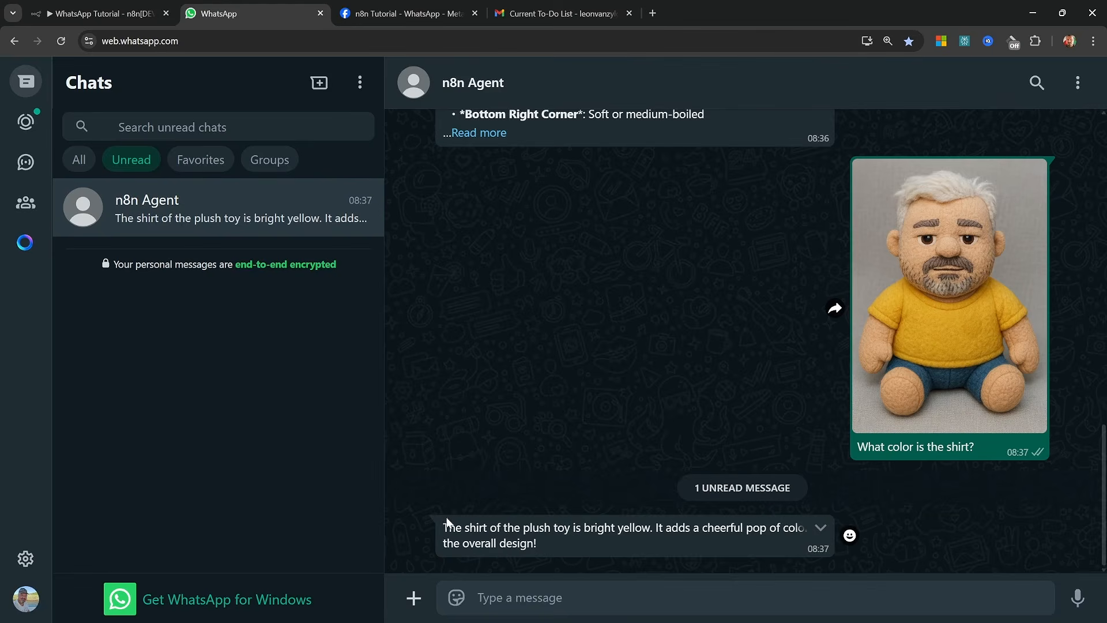
{"action": "left_click_drag", "start_coordinate": [433, 519], "coordinate": [578, 548]}
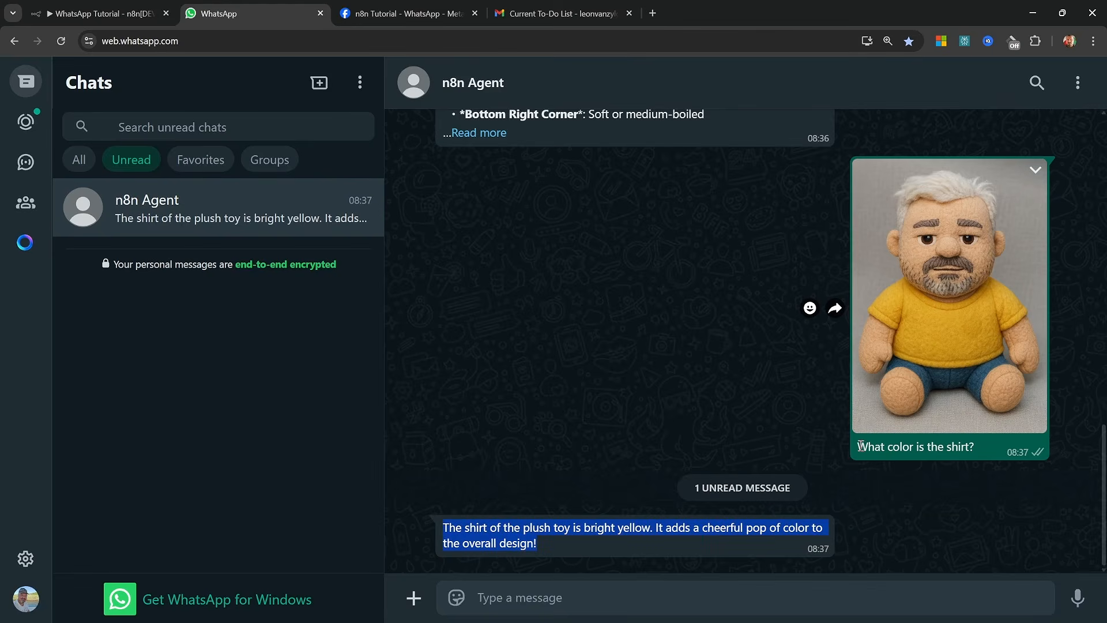
{"action": "left_click", "coordinate": [808, 408]}
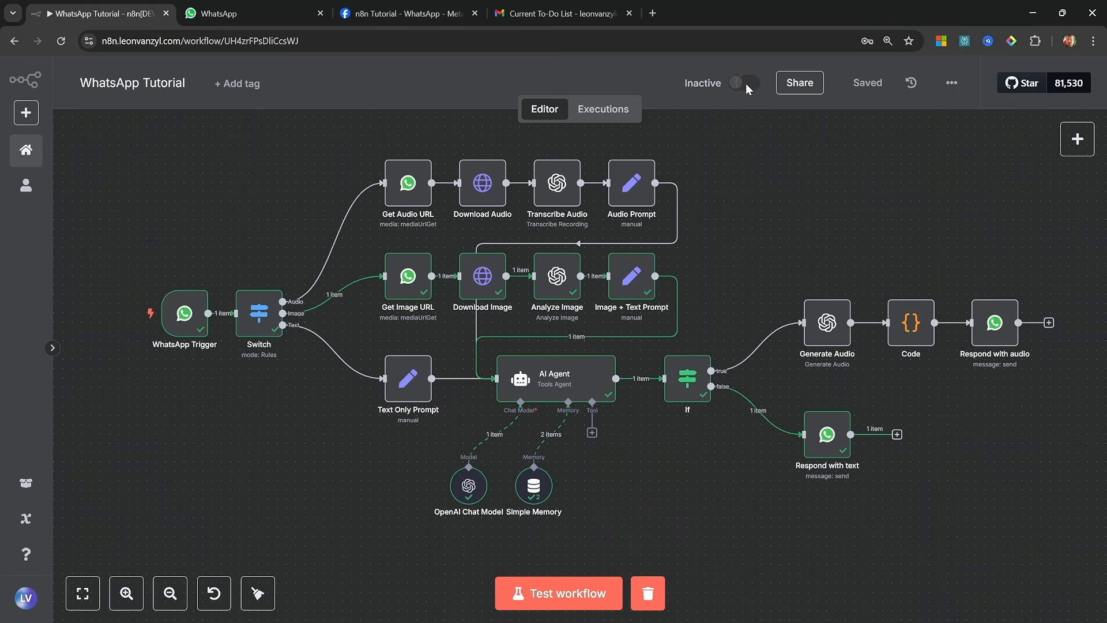
Activate the WhatsApp Tutorial workflow and send the message "Hello" to the n8n Agent chat in WhatsApp
{"action": "left_click", "coordinate": [746, 83]}
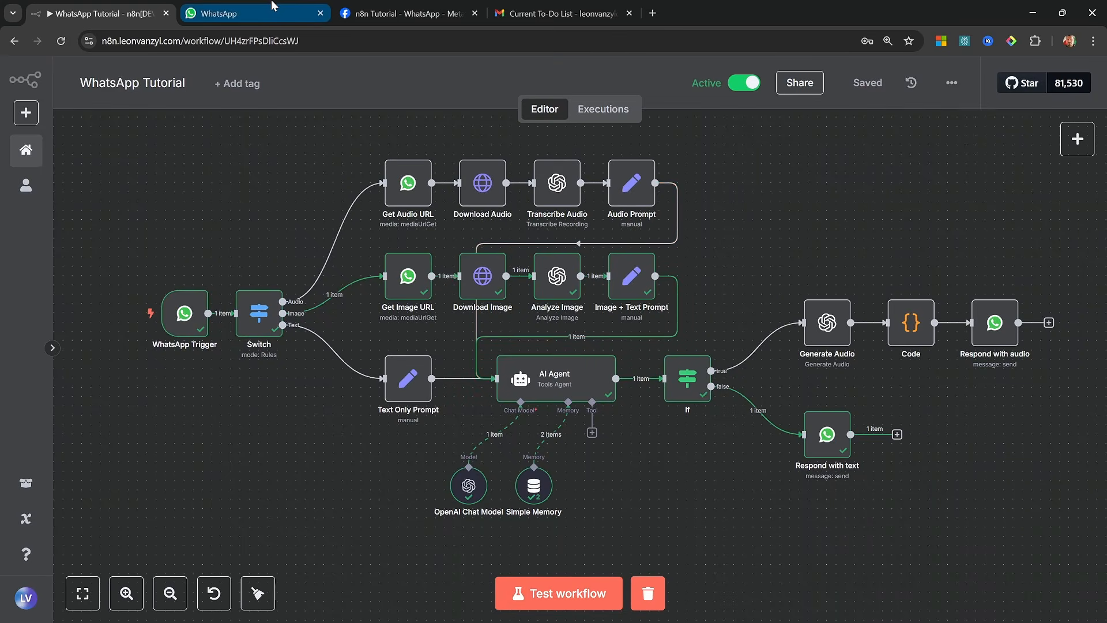
{"action": "left_click", "coordinate": [254, 14]}
{"action": "left_click", "coordinate": [617, 596]}
{"action": "type", "text": "Hello"}
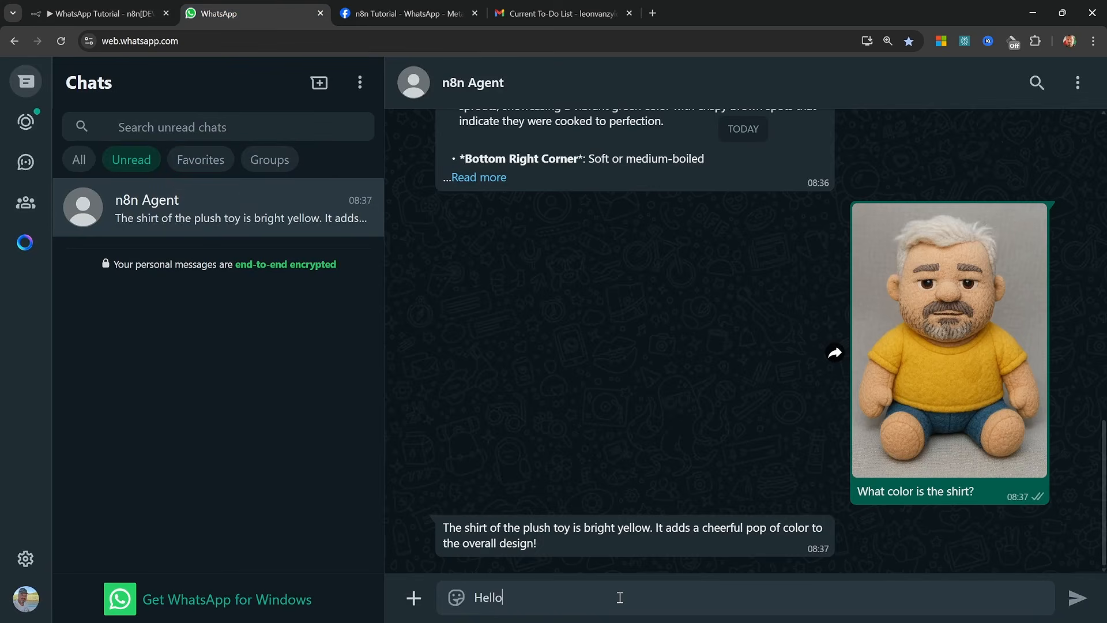
{"action": "key", "text": "Return"}
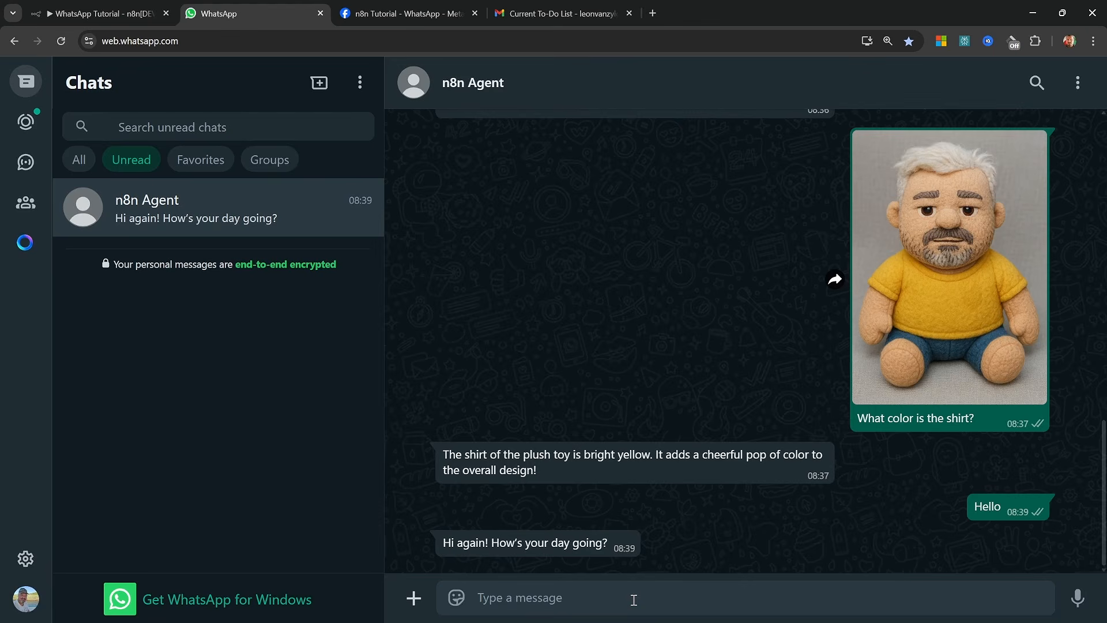
Test the agent's memory by sending the message "What is my name?" in the chat
{"action": "type", "text": "What is my"}
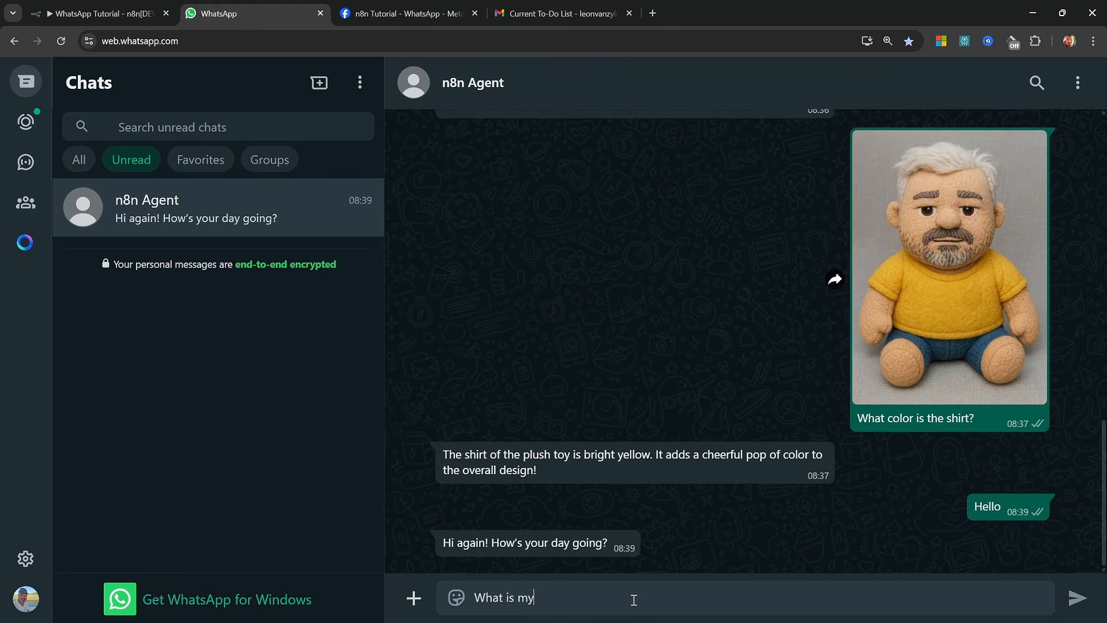
{"action": "type", "text": " name?"}
{"action": "key", "text": "Return"}
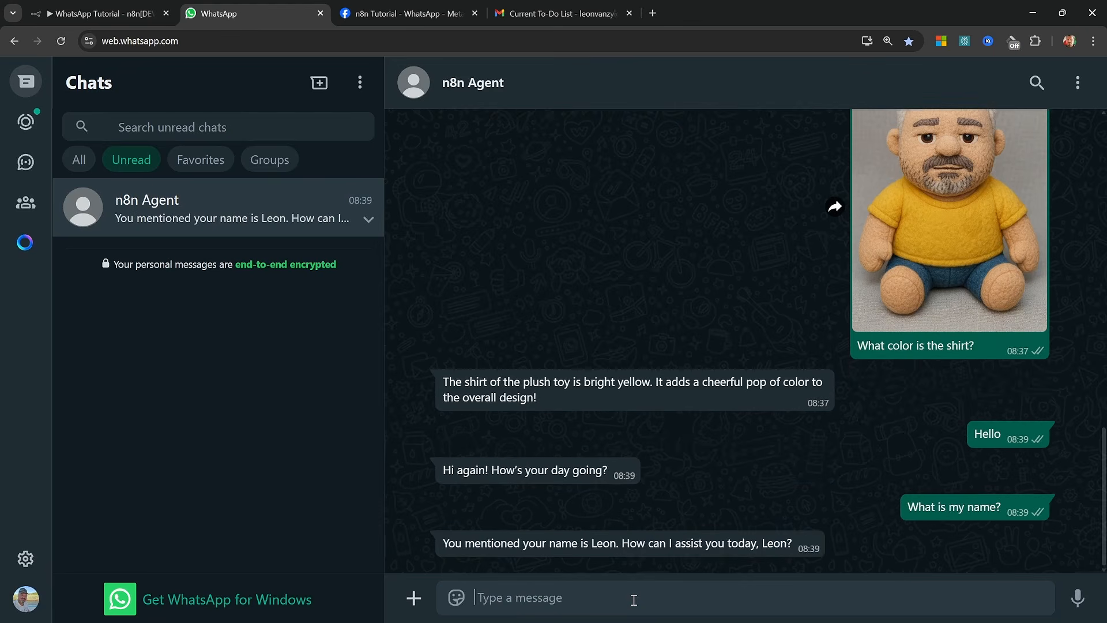
Return to the n8n workflow and add the SerpApi (Google Search) tool to the AI Agent
{"action": "key", "text": "ctrl+shift+Tab"}
{"action": "scroll", "coordinate": [621, 453], "scroll_direction": "up", "scroll_amount": 5}
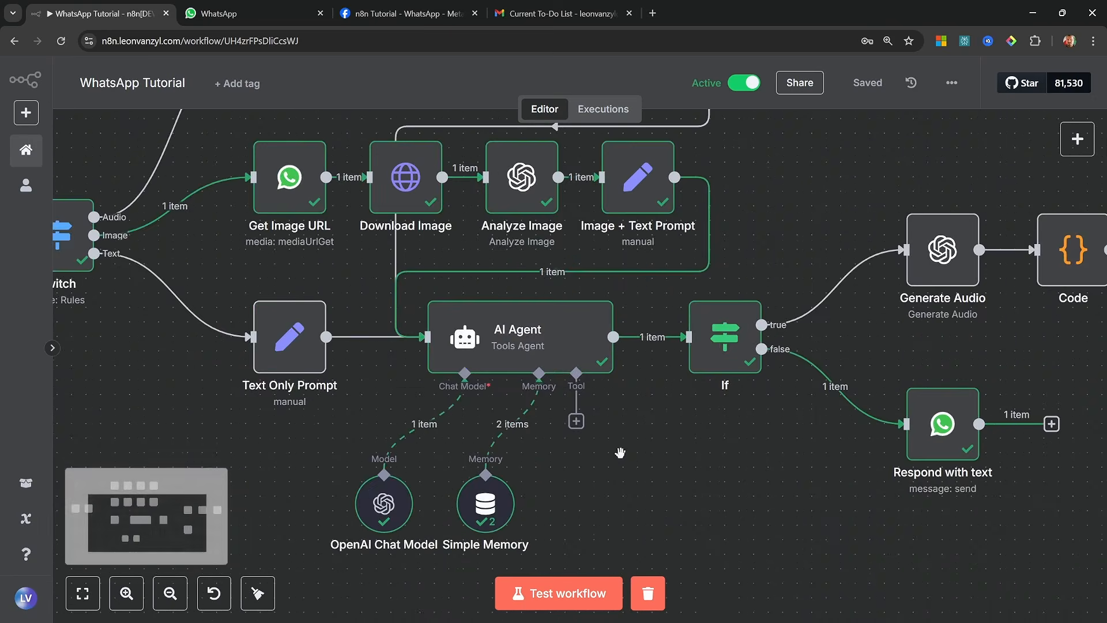
{"action": "scroll", "coordinate": [633, 448], "scroll_direction": "down", "scroll_amount": 5}
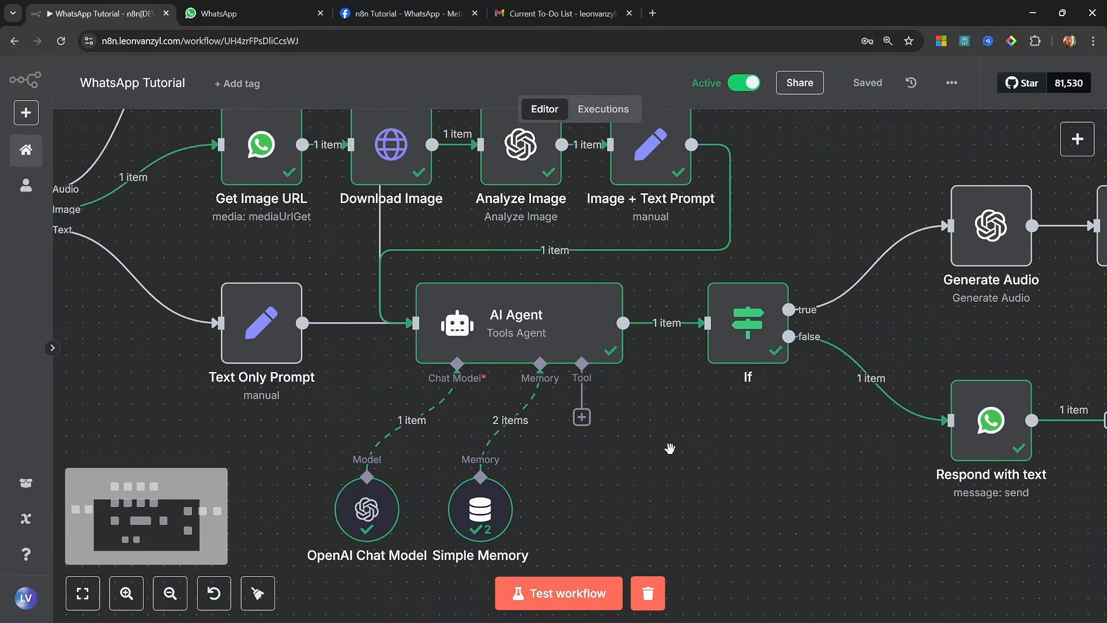
{"action": "scroll", "coordinate": [672, 451], "scroll_direction": "down", "scroll_amount": 1}
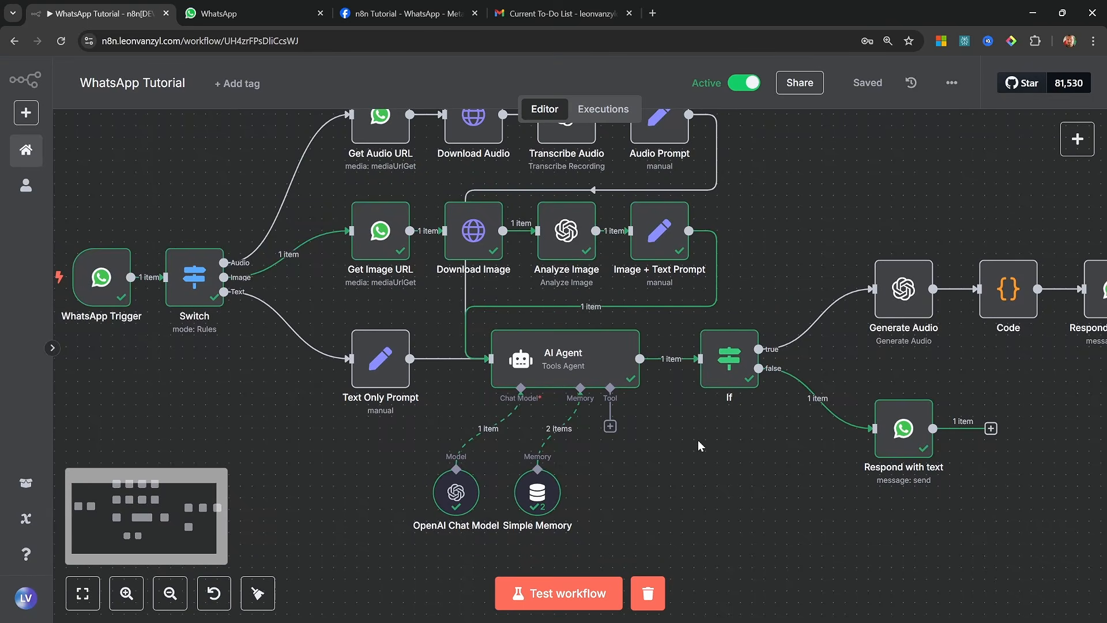
{"action": "scroll", "coordinate": [698, 440], "scroll_direction": "down", "scroll_amount": 3}
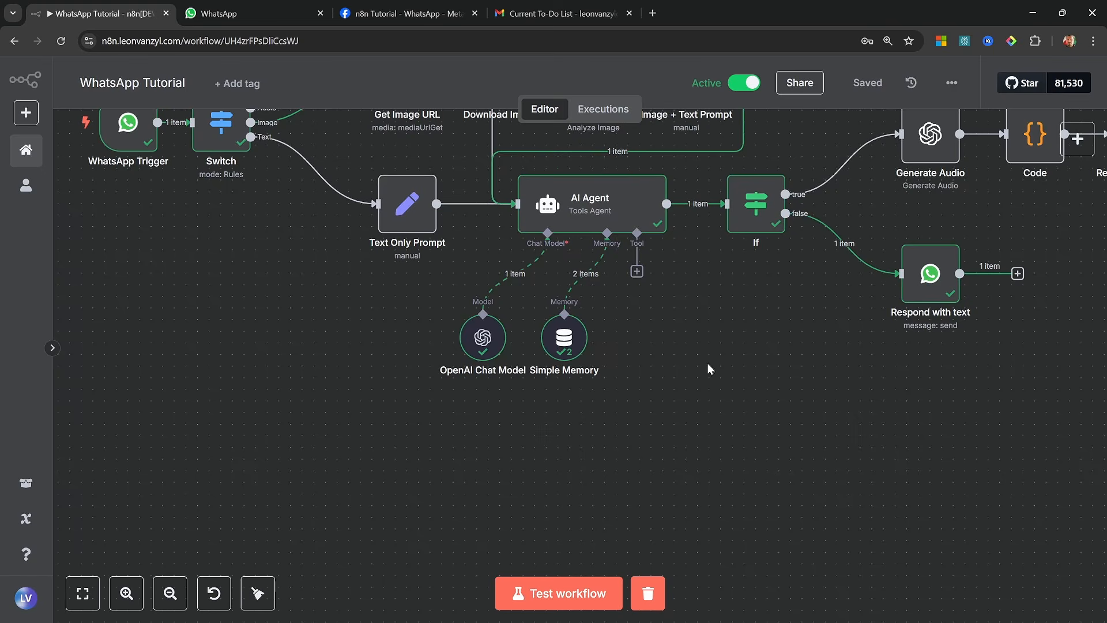
{"action": "left_click", "coordinate": [637, 271]}
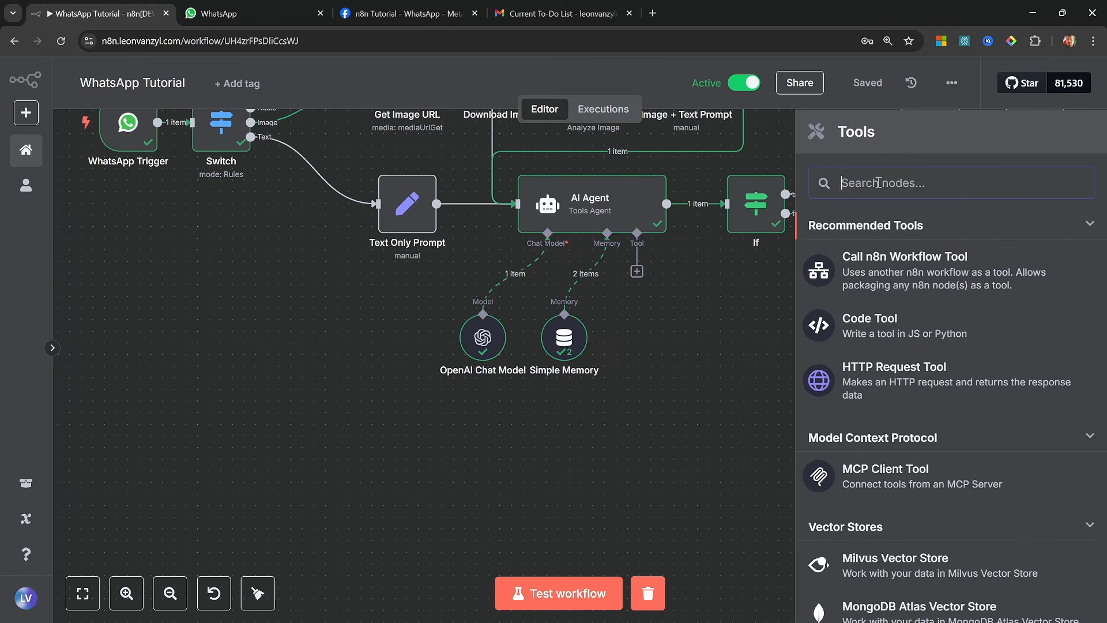
{"action": "scroll", "coordinate": [963, 356], "scroll_direction": "down", "scroll_amount": 20}
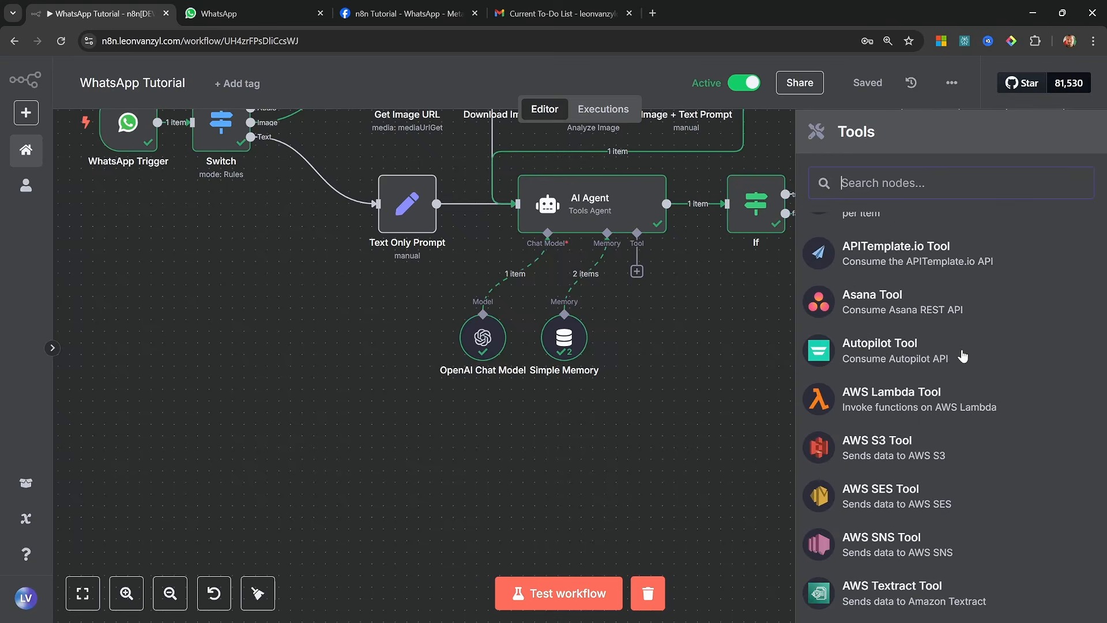
{"action": "scroll", "coordinate": [963, 356], "scroll_direction": "up", "scroll_amount": 20}
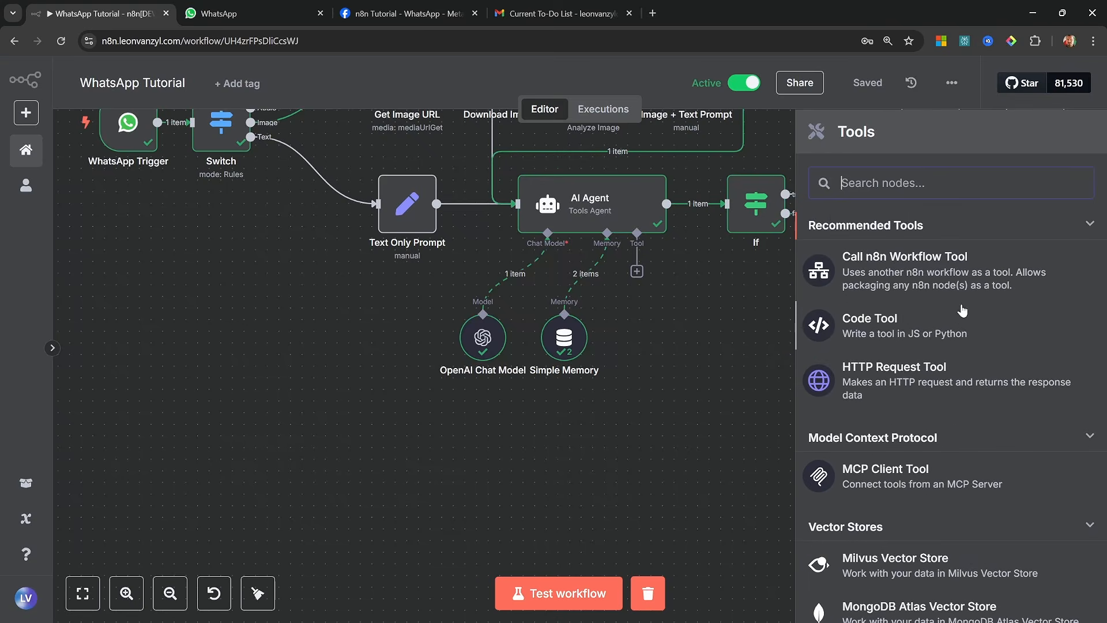
{"action": "type", "text": "serp"}
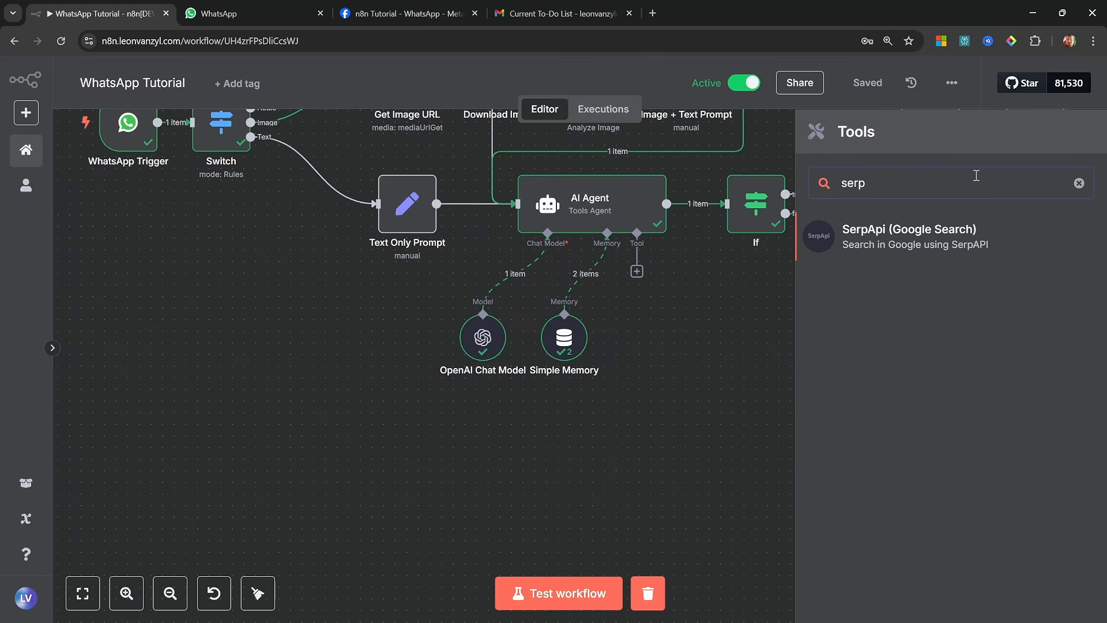
{"action": "left_click", "coordinate": [865, 245]}
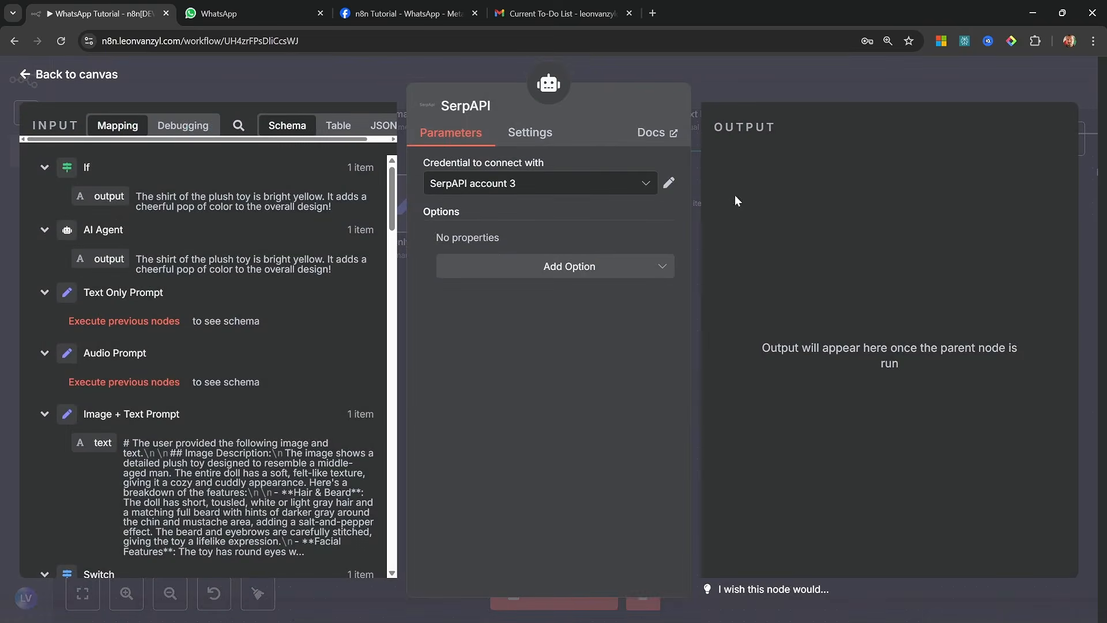
Place the SerpAPI node below the OpenAI Chat Model node and save the workflow
{"action": "left_click", "coordinate": [40, 79]}
{"action": "left_click_drag", "start_coordinate": [635, 334], "coordinate": [452, 466]}
{"action": "left_click", "coordinate": [868, 82]}
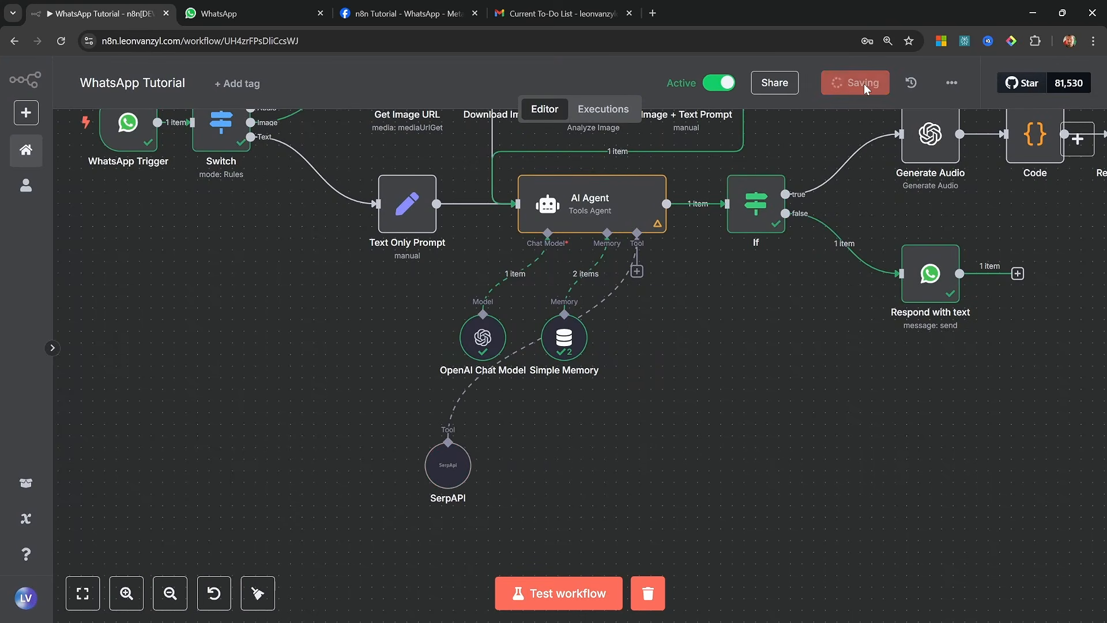
Send the agent the WhatsApp message "What is the latest weather in New York?" and return to the n8n workflow
{"action": "left_click", "coordinate": [254, 14]}
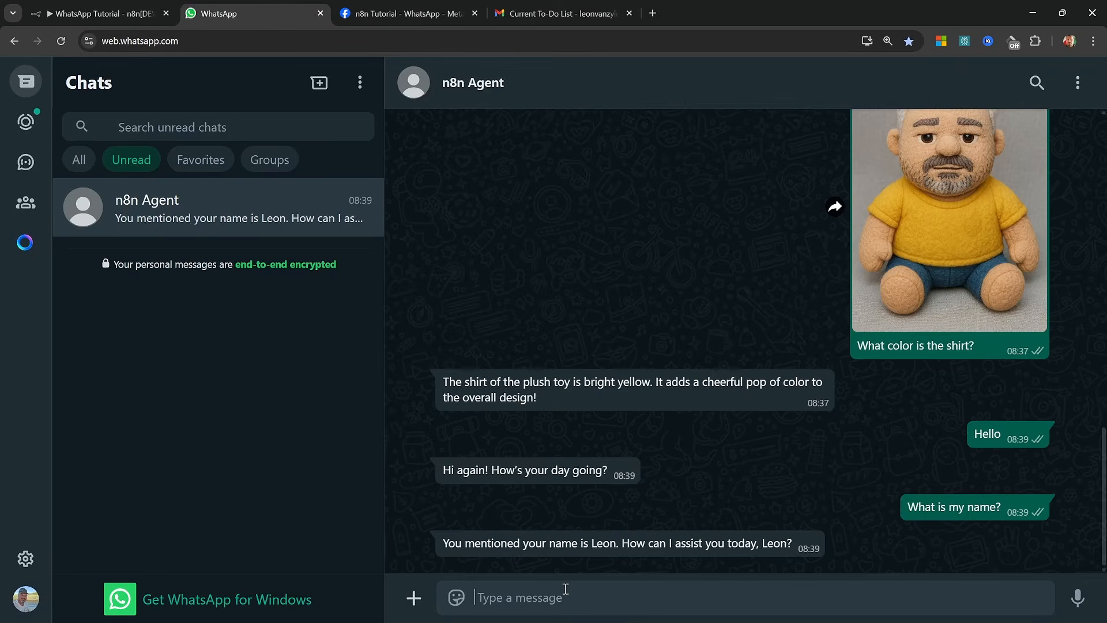
{"action": "type", "text": "What is the latest weather in New York?"}
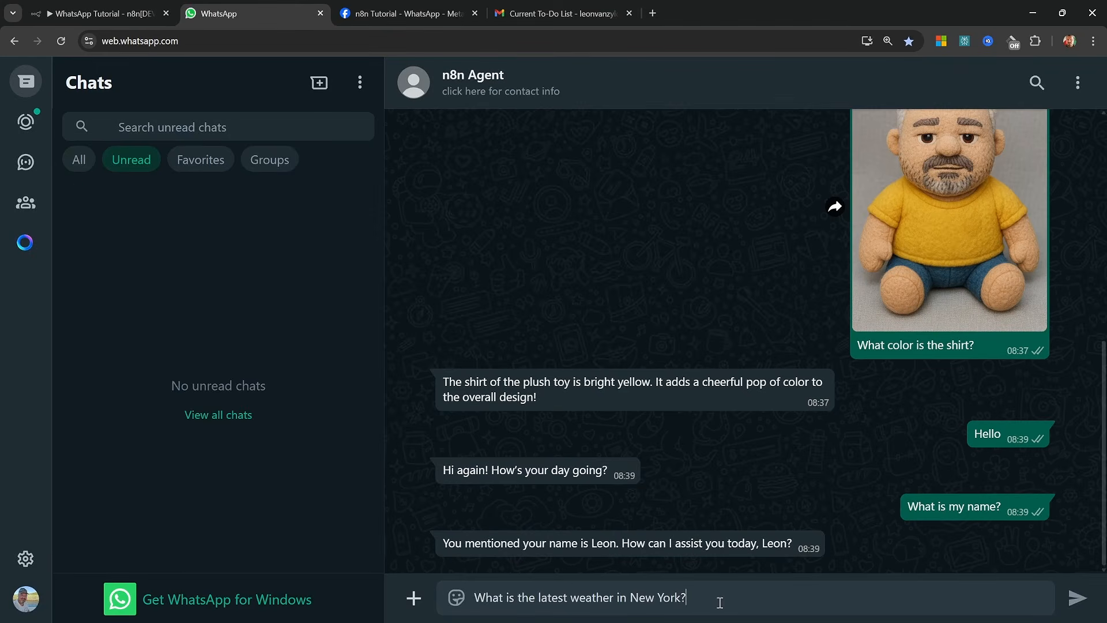
{"action": "key", "text": "Return"}
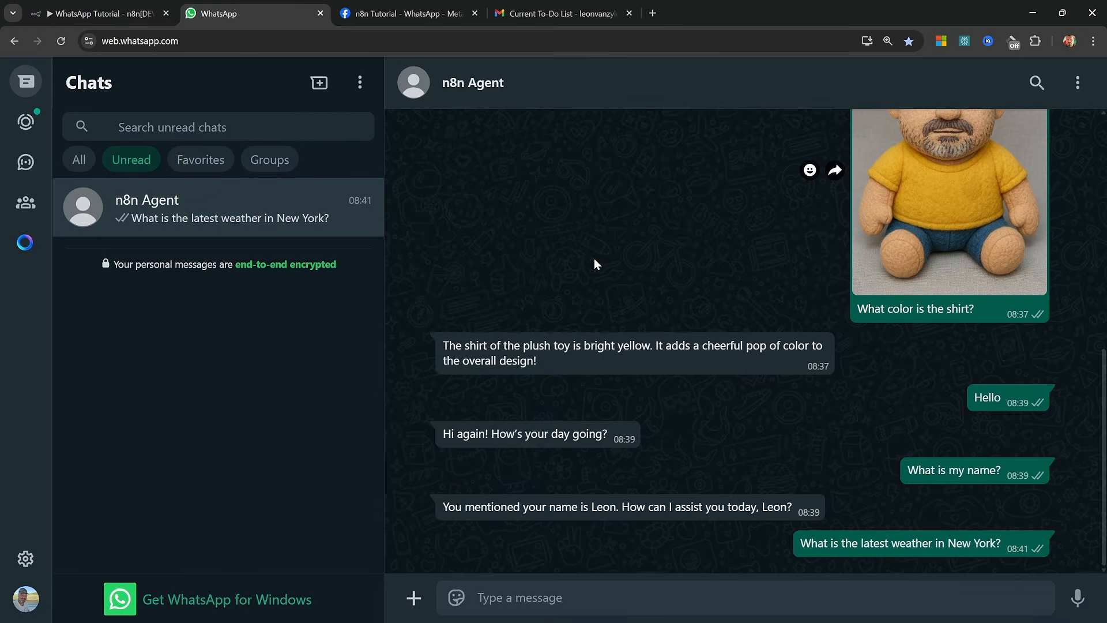
{"action": "key", "text": "ctrl+1"}
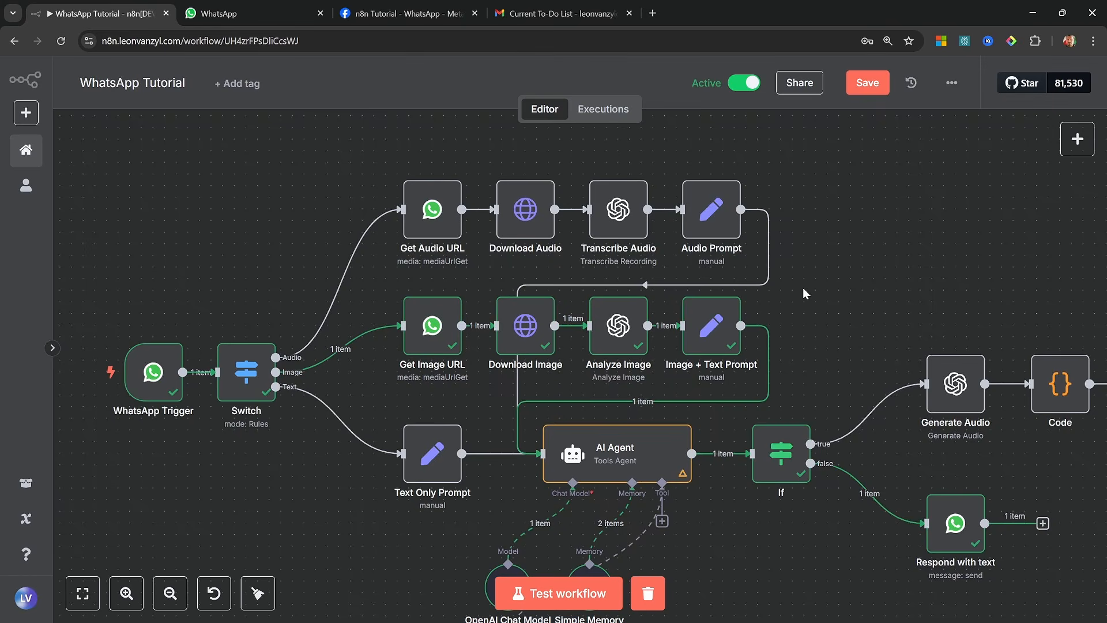
Check the app mode of the n8n Tutorial app in the Meta App Dashboard
{"action": "key", "text": "ctrl+3"}
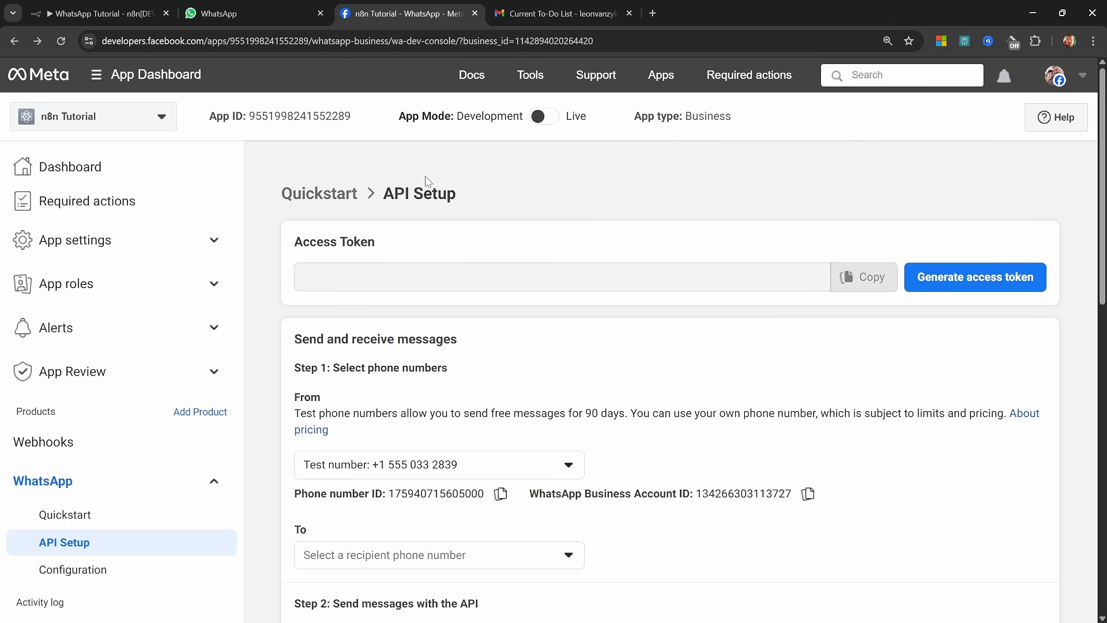
{"action": "mouse_move", "coordinate": [397, 140]}
{"action": "left_click_drag", "start_coordinate": [397, 121], "coordinate": [526, 122]}
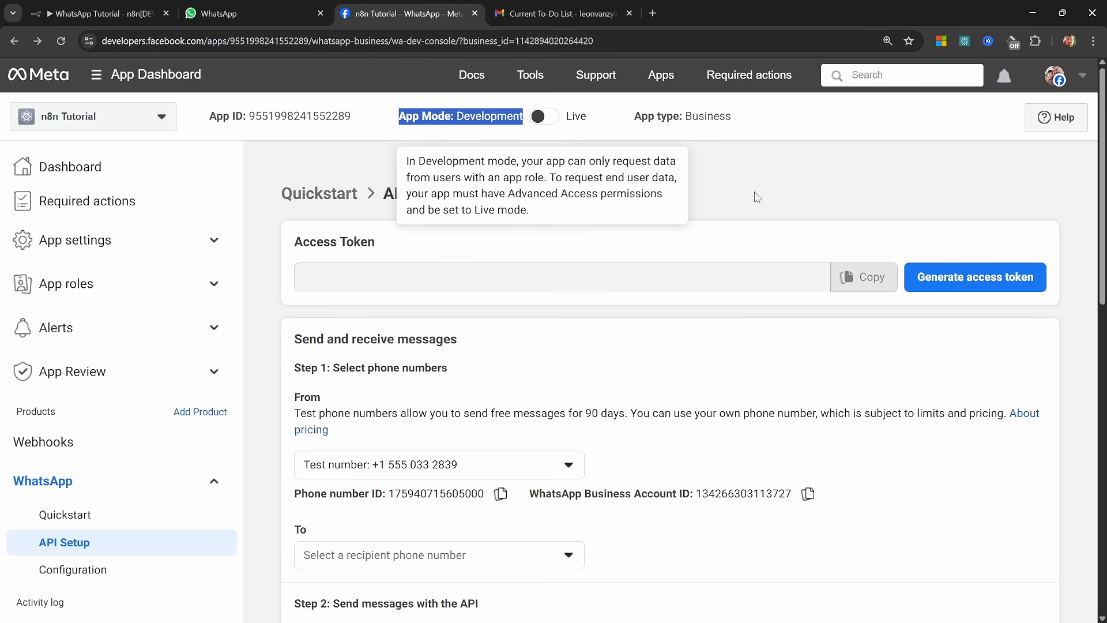
{"action": "left_click", "coordinate": [756, 192]}
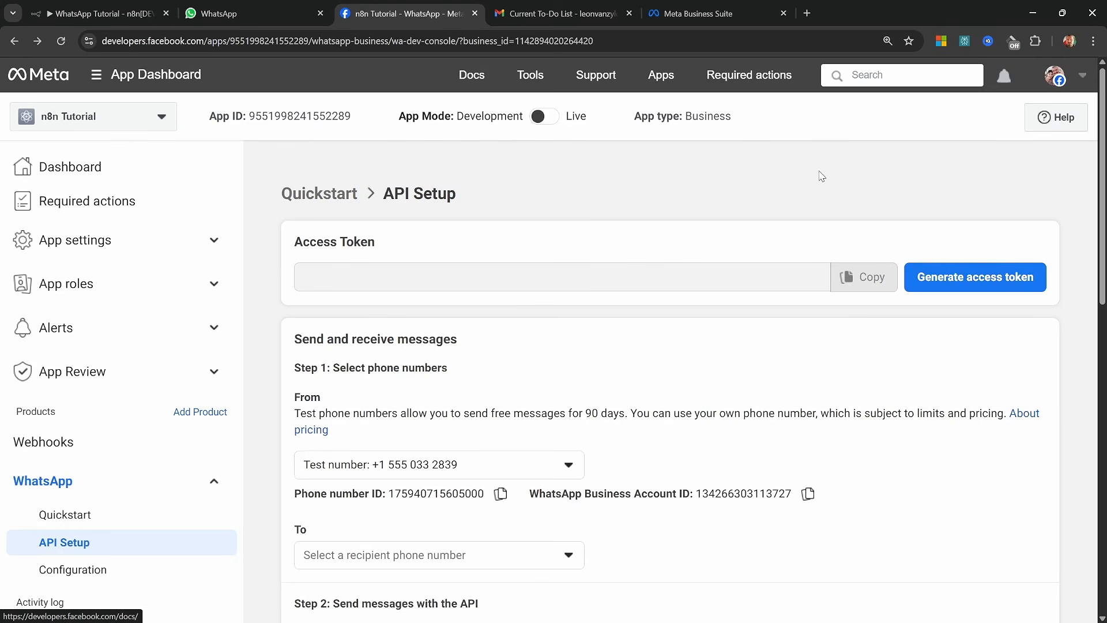
Review the business verification status in the Meta Business Suite portfolio settings and open its details
{"action": "left_click", "coordinate": [698, 14]}
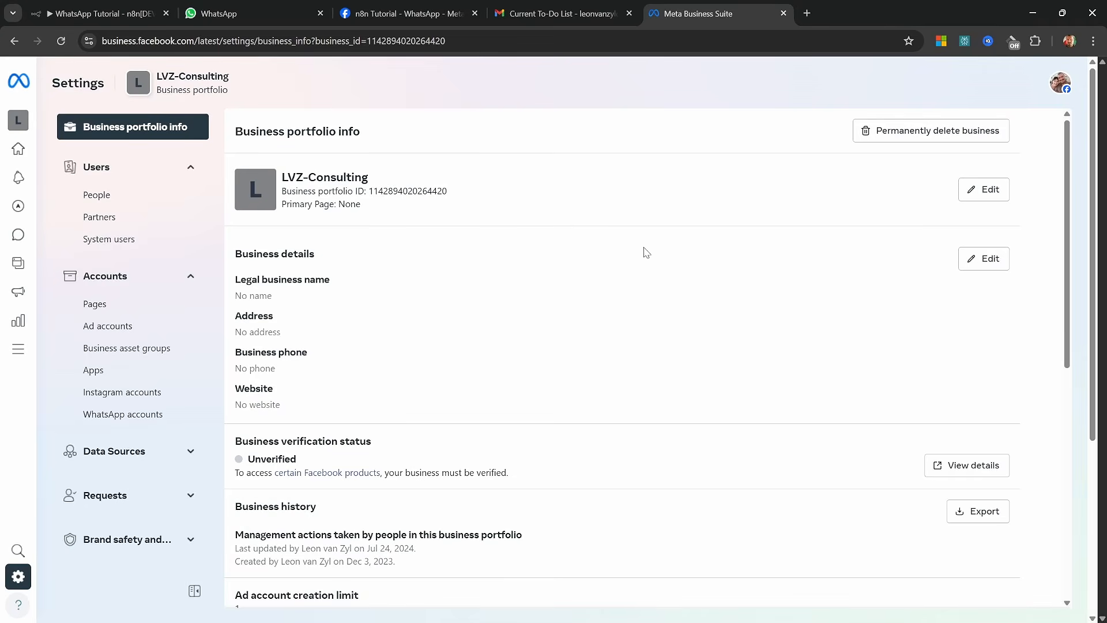
{"action": "scroll", "coordinate": [644, 253], "scroll_direction": "down", "scroll_amount": 2}
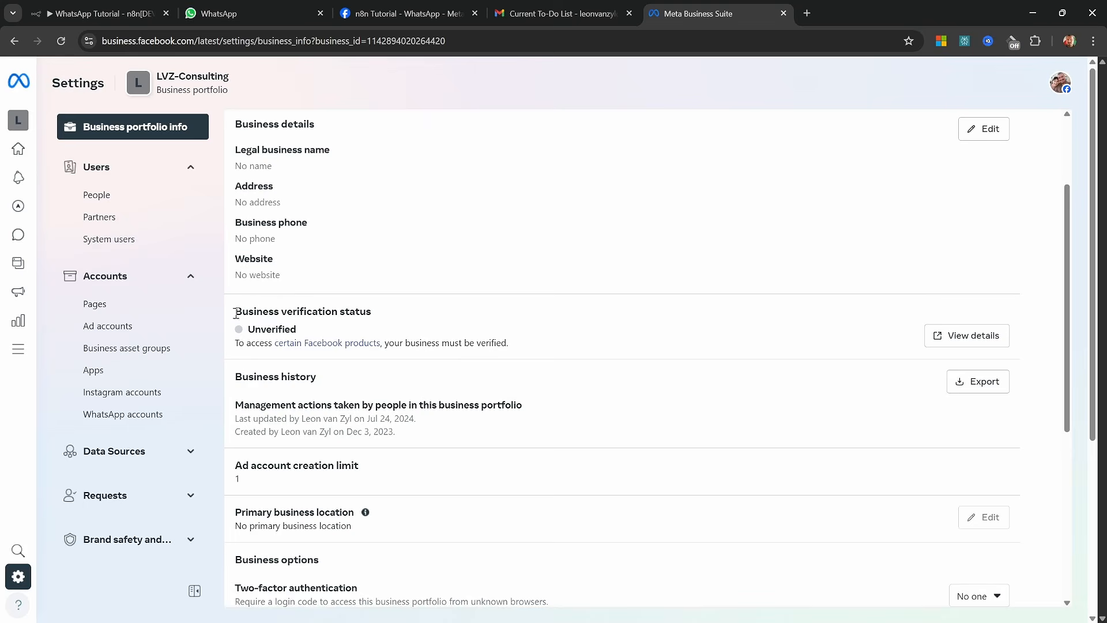
{"action": "left_click_drag", "start_coordinate": [234, 310], "coordinate": [385, 313]}
{"action": "left_click", "coordinate": [385, 313]}
{"action": "left_click", "coordinate": [983, 337]}
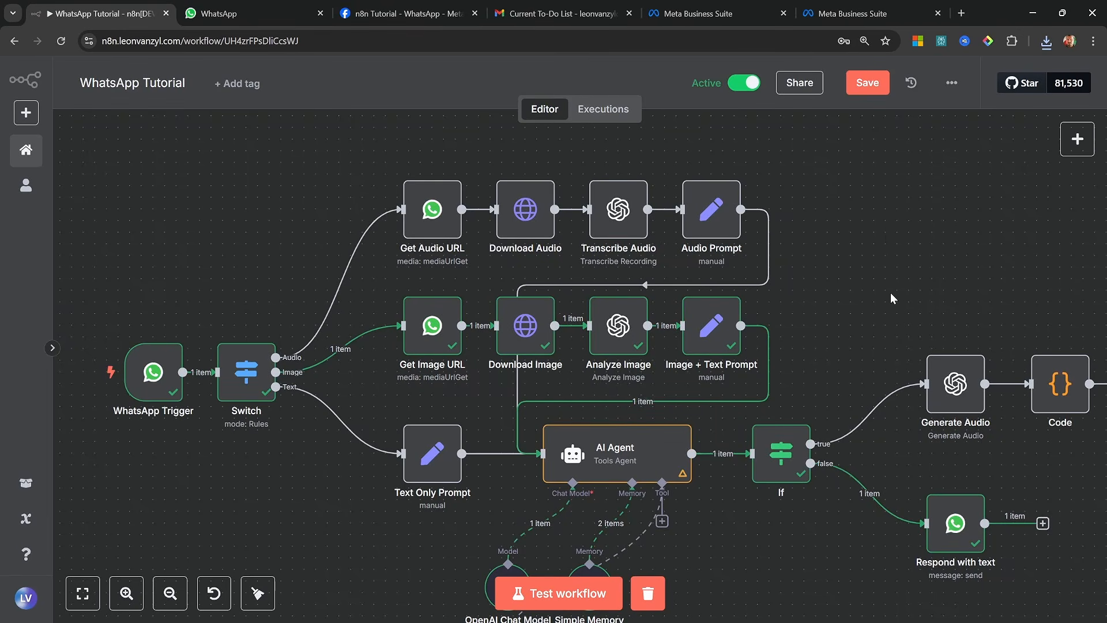
{"action": "left_click_drag", "start_coordinate": [850, 385], "coordinate": [819, 288]}
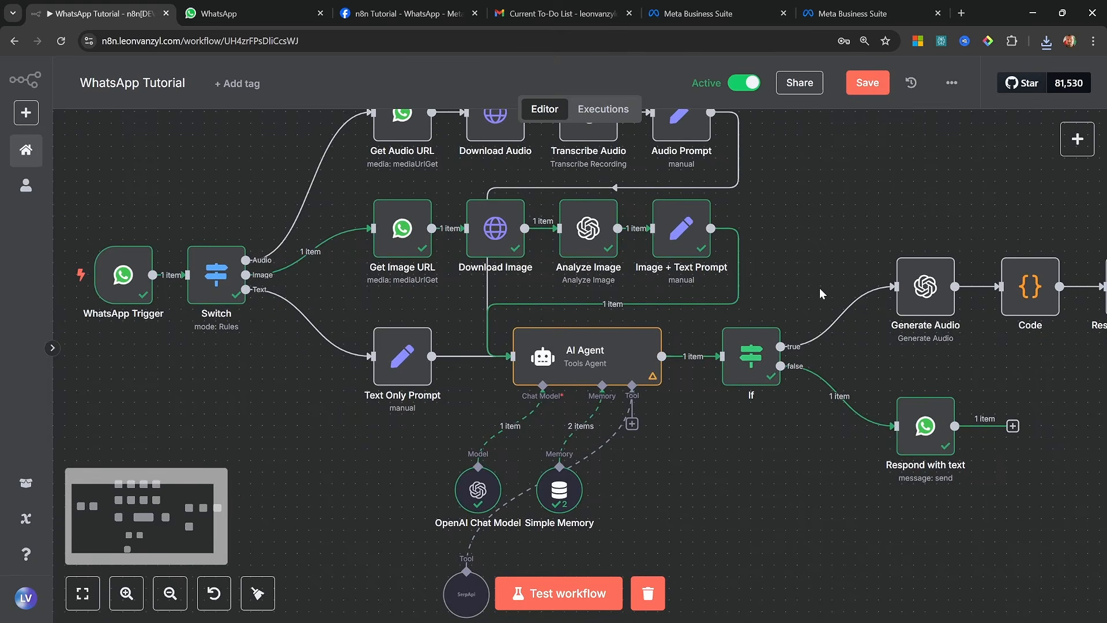